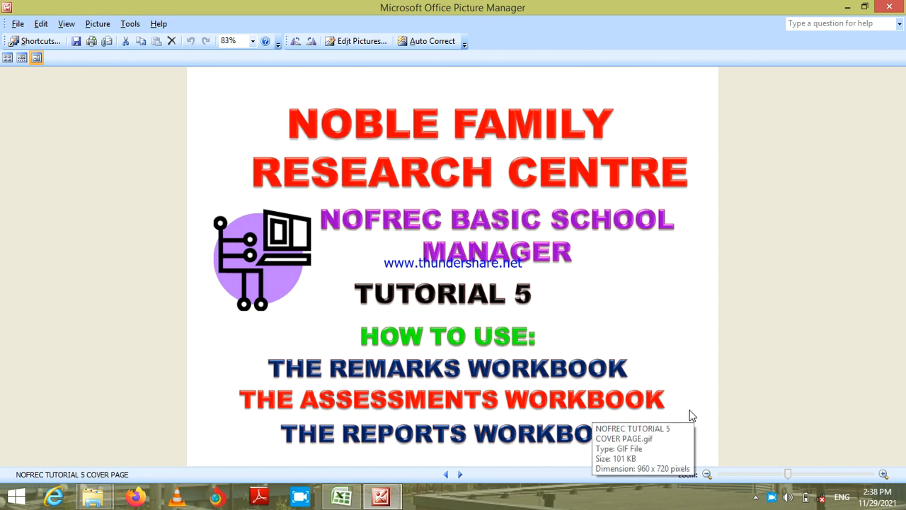
Step: Switch to the NOFREC BASIC SCHOOL MANAGER workbook in Excel and show its LIST_LOOKUP sheet
mouse_move(339, 496)
click(324, 437)
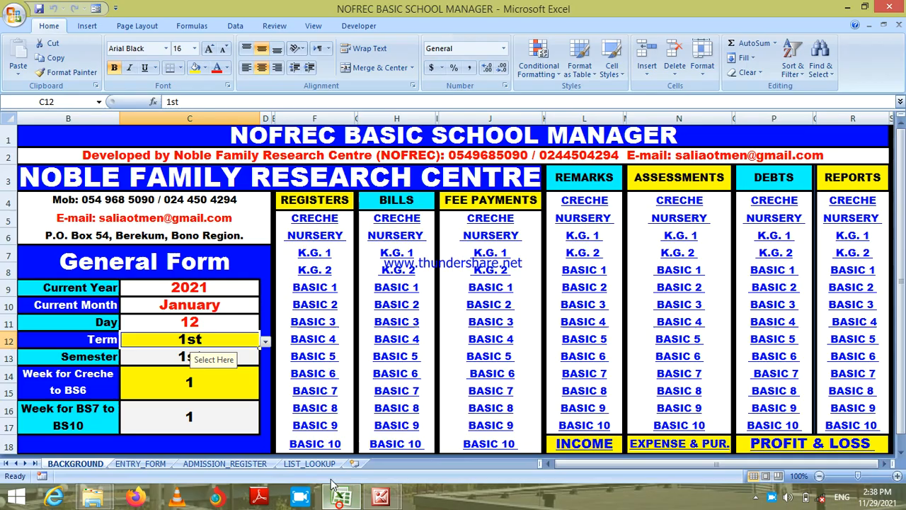
click(301, 200)
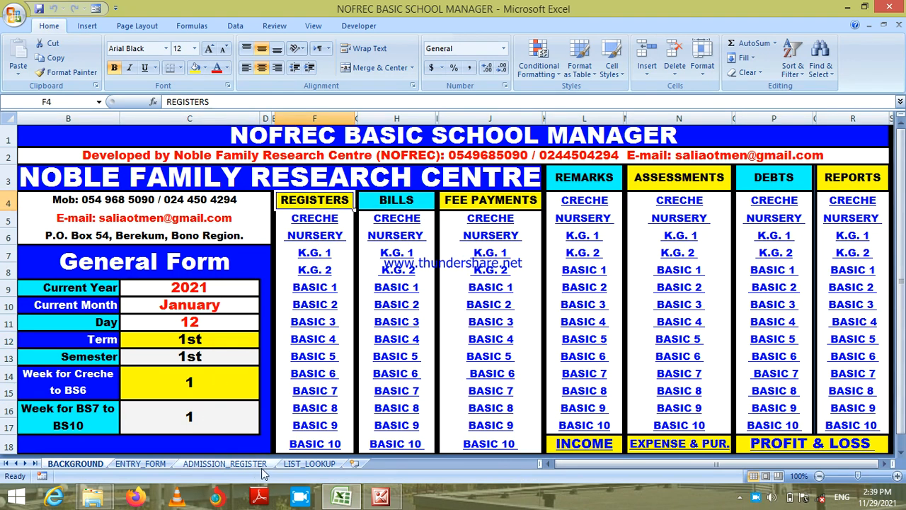
click(311, 464)
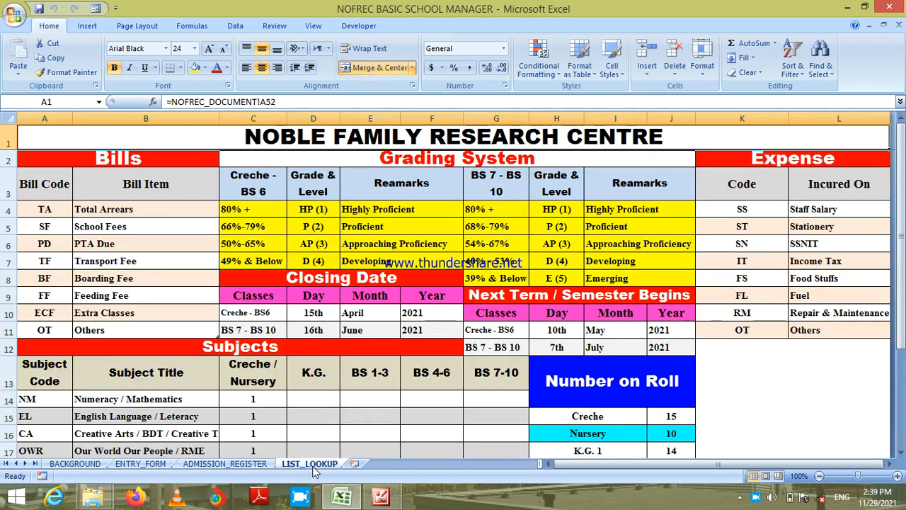
Step: Examine the Creche / Nursery column of the Subjects table from Numeracy / Mathematics down to the blank row below Physical Education
click(264, 399)
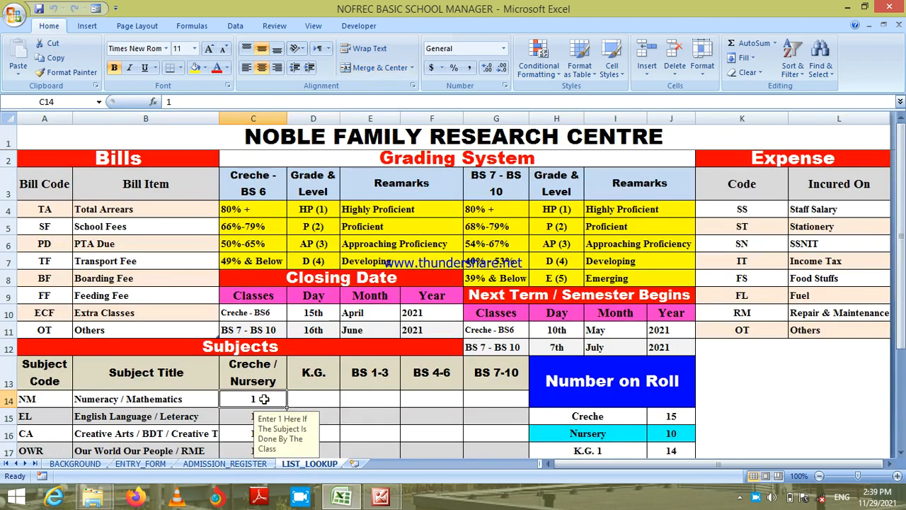
key(Down)
key(Down)
key(Down)
key(Down)
key(Down)
key(Down)
key(Down)
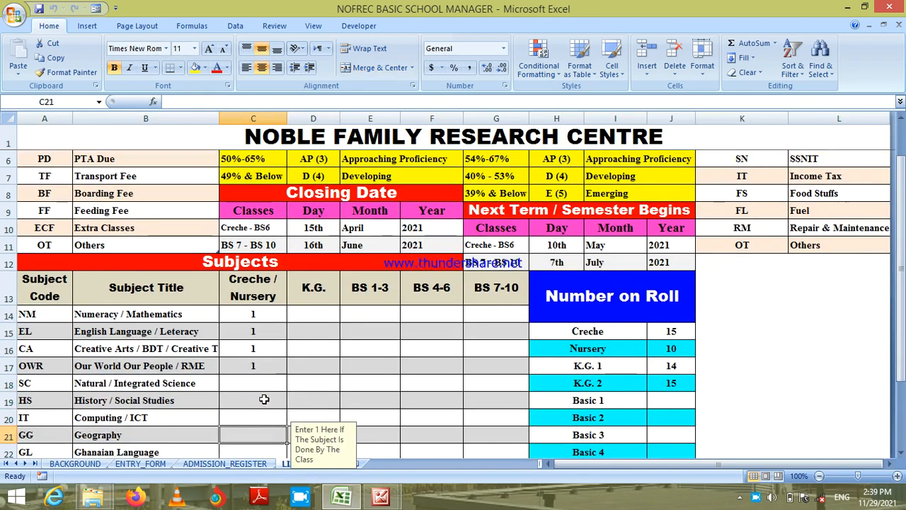
key(Down)
key(Down)
key(Down)
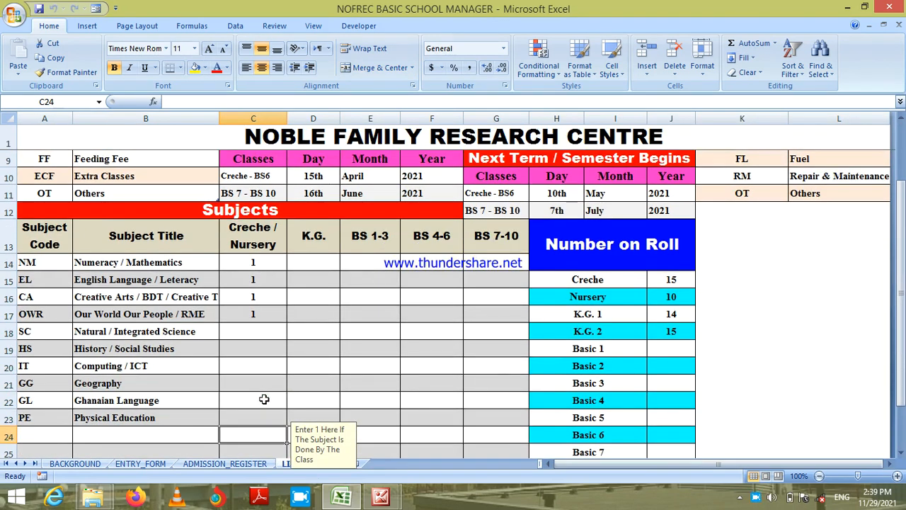
Step: Look through the BS 4-6 column of the Subjects table down to the Total row and back up
click(407, 371)
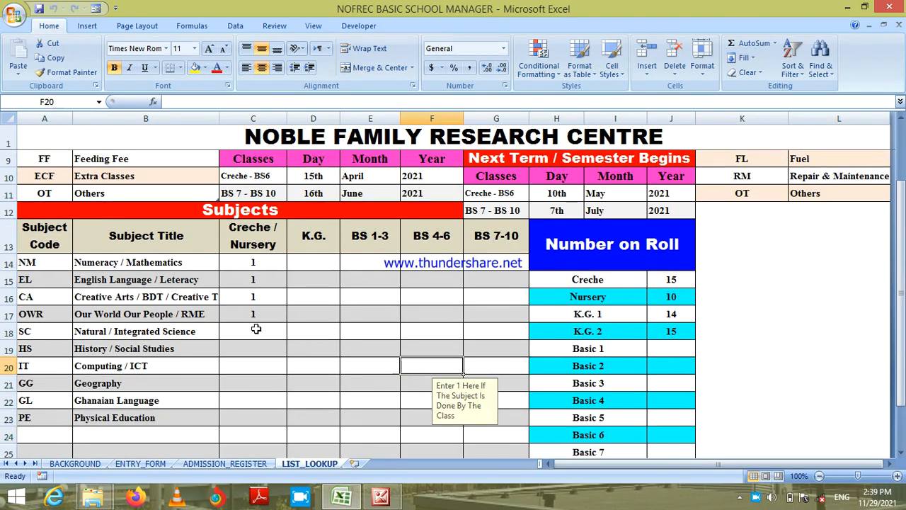
key(Down)
key(Down)
key(Down)
key(Down)
key(Down)
key(Down)
key(Up)
key(Up)
key(Up)
key(Up)
key(Up)
key(Up)
key(Up)
key(Up)
key(Up)
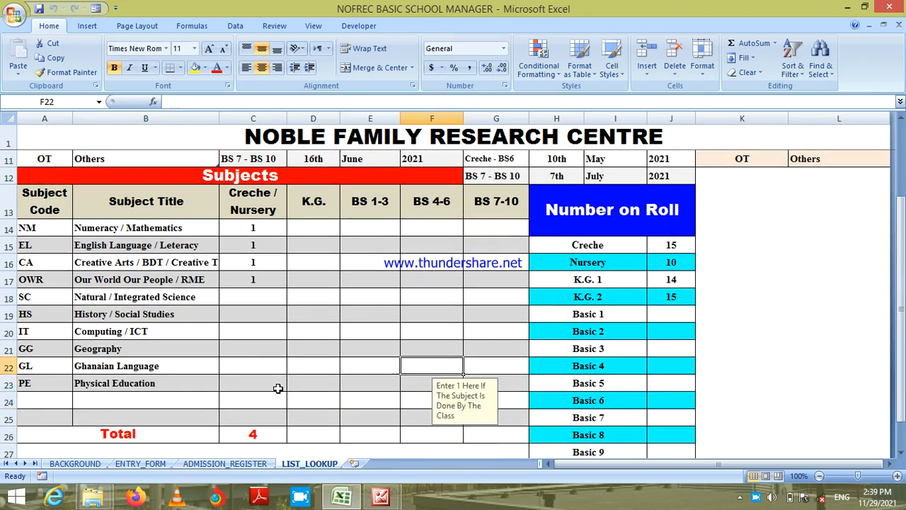
key(Up)
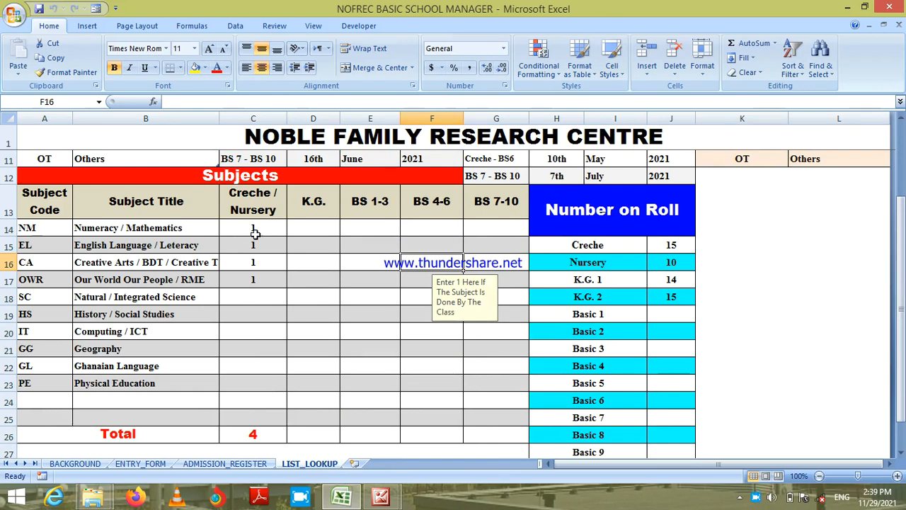
Step: Review which subjects are marked with 1 for Creche / Nursery in the Subjects table
click(255, 234)
click(243, 244)
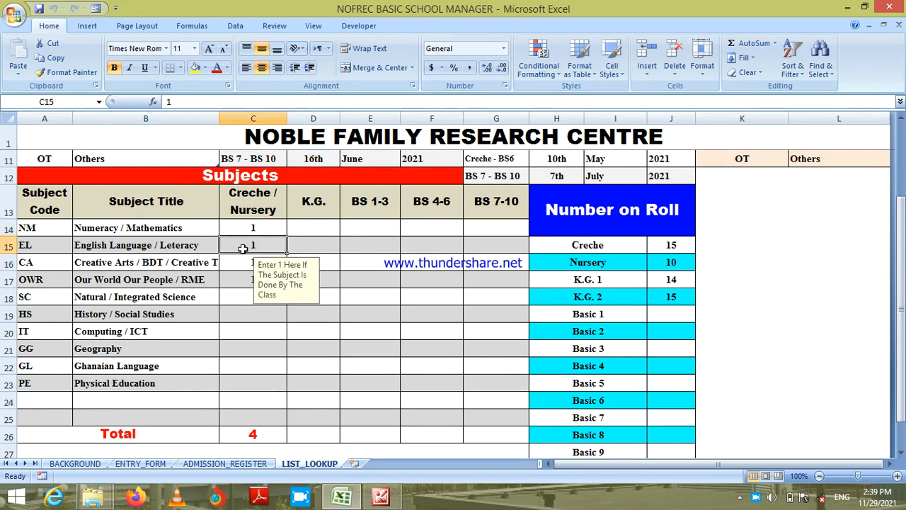
key(Down)
key(Down)
key(Down)
key(Down)
key(Down)
key(Down)
key(Down)
key(Down)
key(Down)
key(Down)
key(Down)
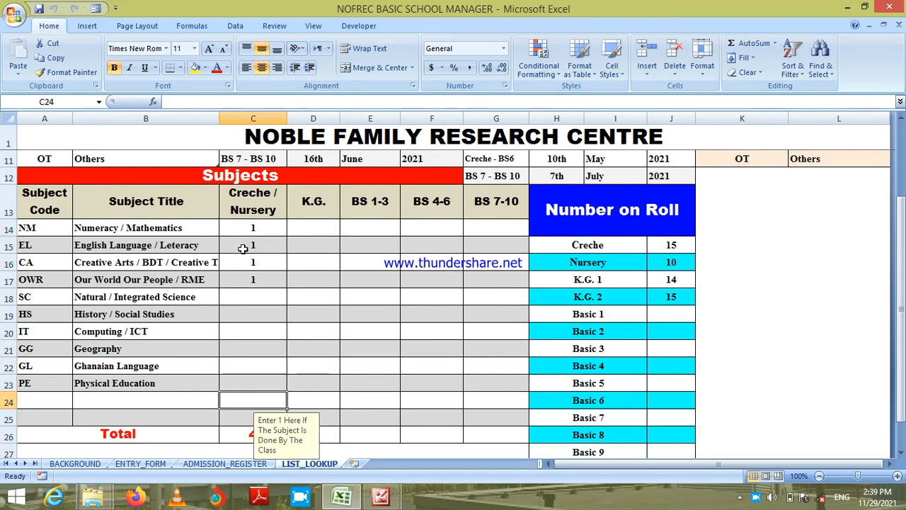
key(Up)
key(Up)
key(Up)
key(Up)
key(Up)
key(Up)
key(Up)
key(Up)
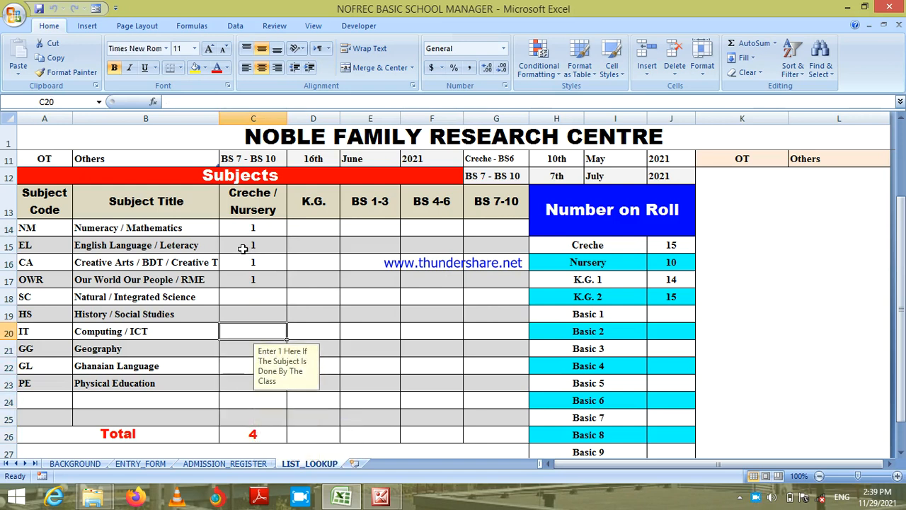
key(Up)
key(Up)
key(Up)
key(Up)
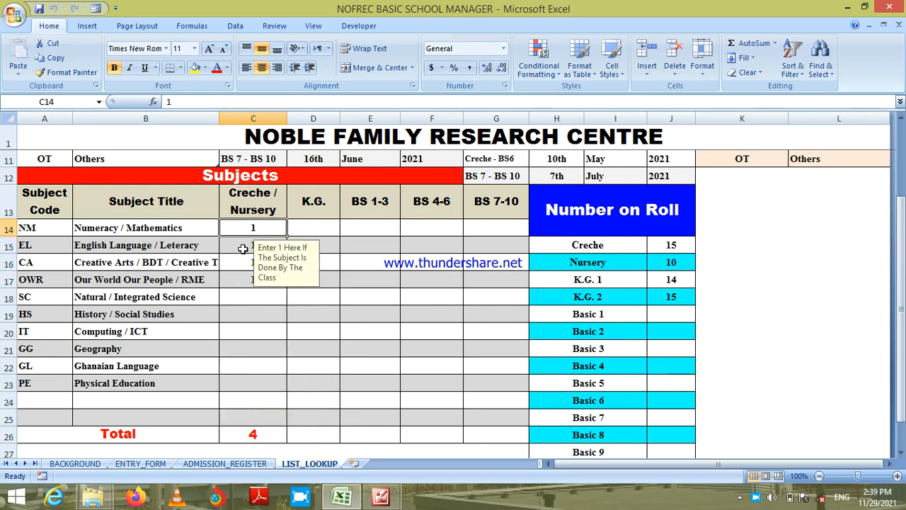
key(Down)
key(Down)
key(Down)
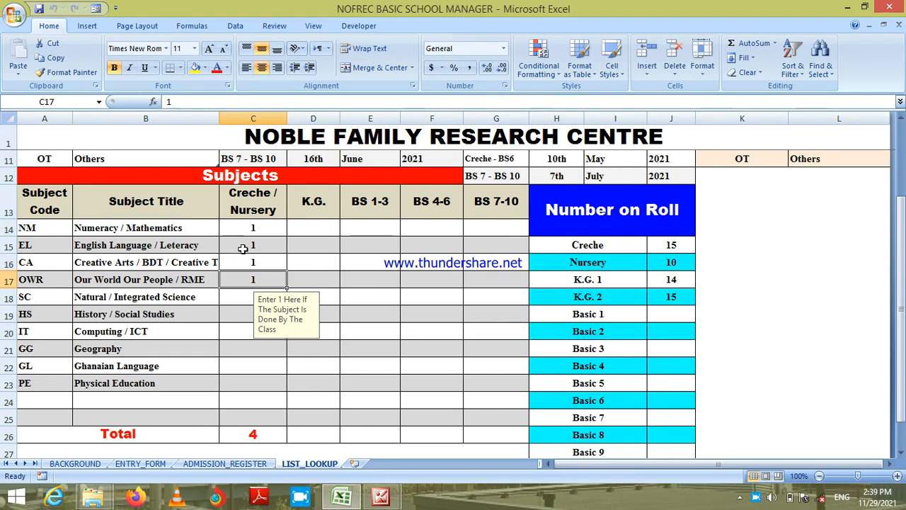
key(Up)
key(Up)
key(Up)
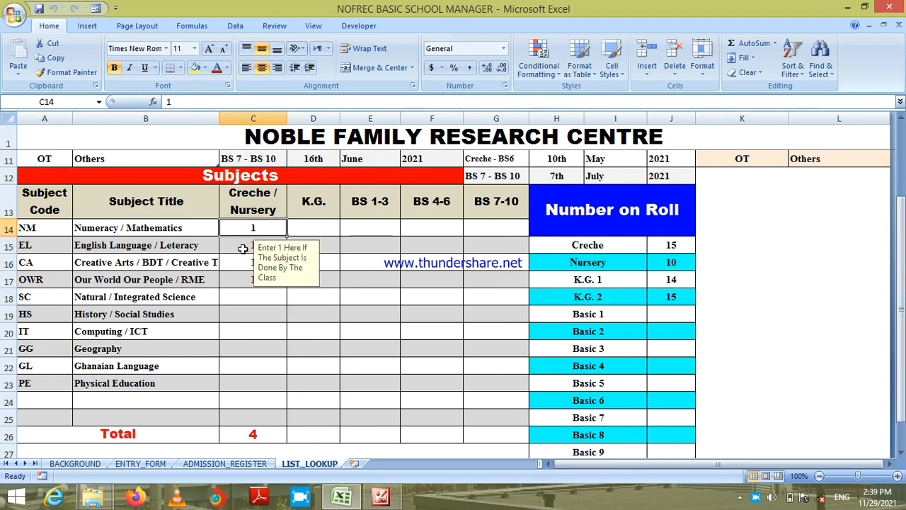
key(Down)
key(Down)
key(Down)
key(Down)
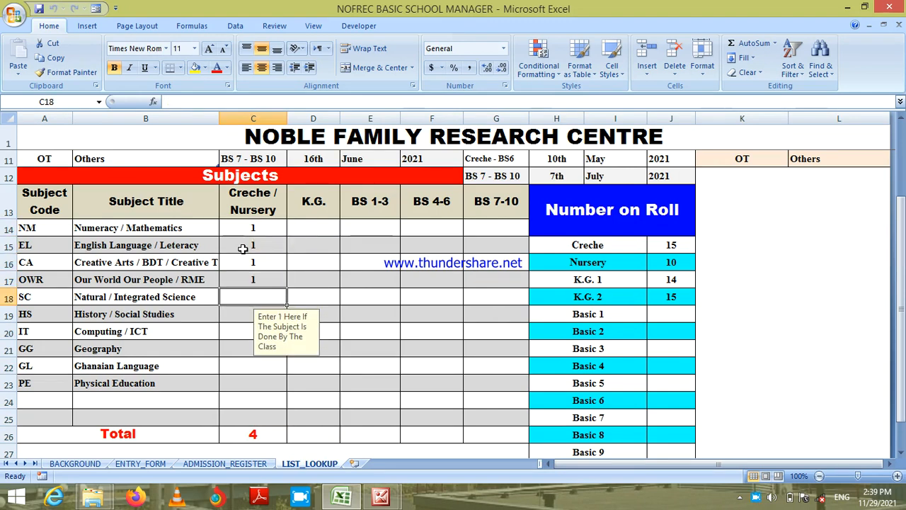
Step: Inspect the subject titles from Numeracy / Mathematics to Our World Our People / RME and the Creche / Nursery Total cell
click(130, 228)
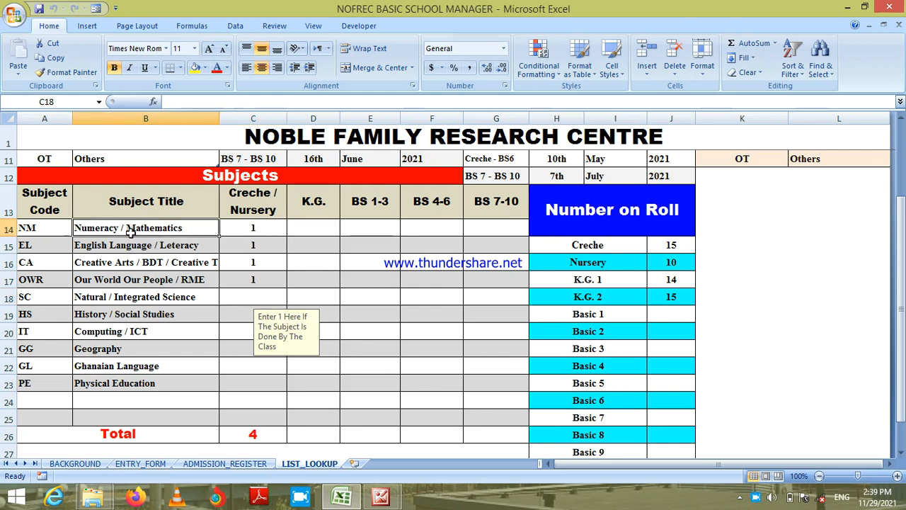
click(164, 248)
click(173, 260)
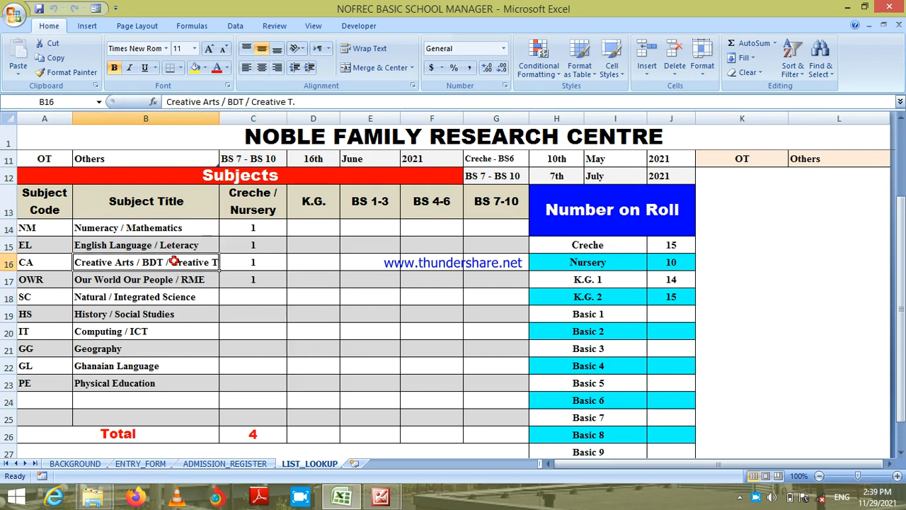
click(188, 281)
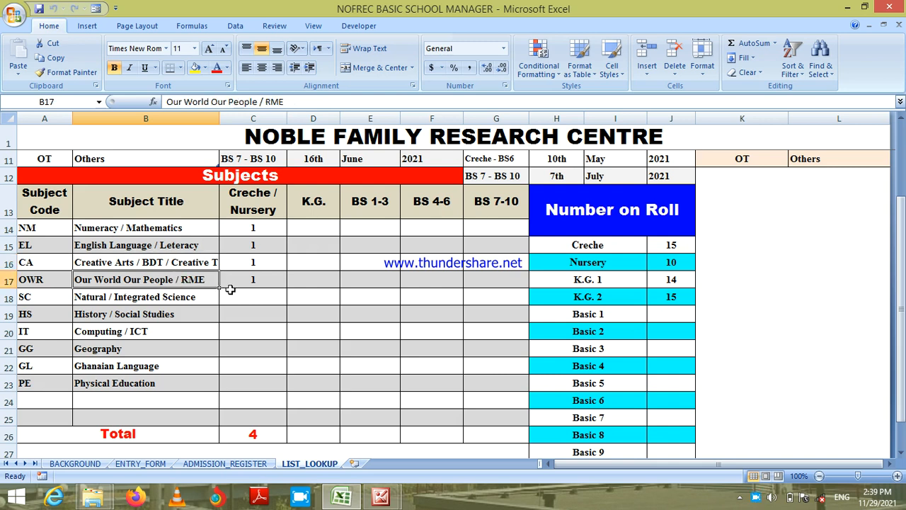
click(258, 431)
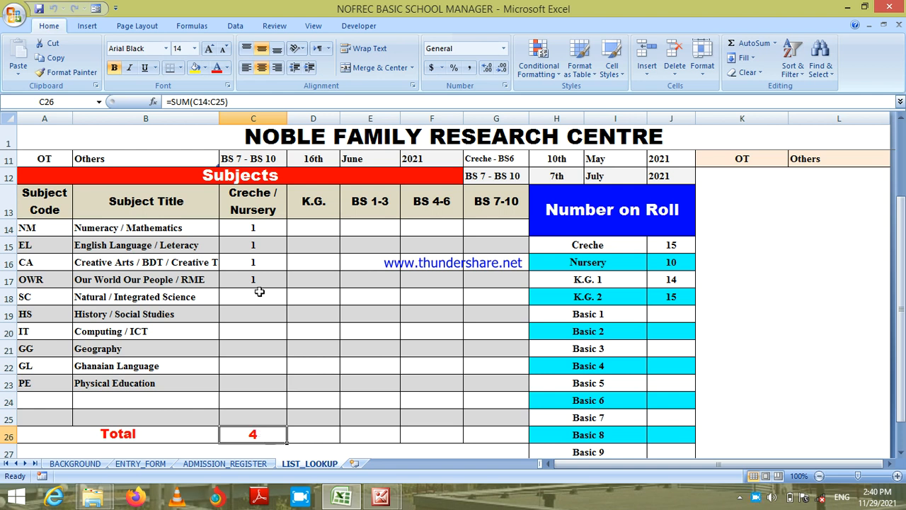
Step: Return to the BACKGROUND sheet and open the CRECHE workbook listed under ASSESSMENTS
key(Up)
key(Up)
key(Up)
key(Up)
key(Up)
key(Up)
key(Up)
key(Up)
key(Up)
key(Up)
key(Up)
key(Up)
key(Up)
key(Up)
key(Up)
key(Up)
key(Up)
key(Up)
key(Up)
key(Up)
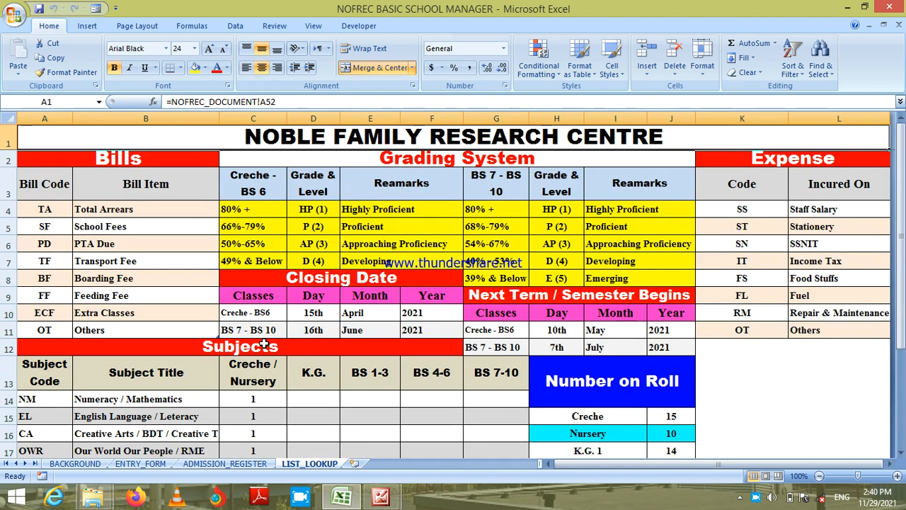
click(75, 463)
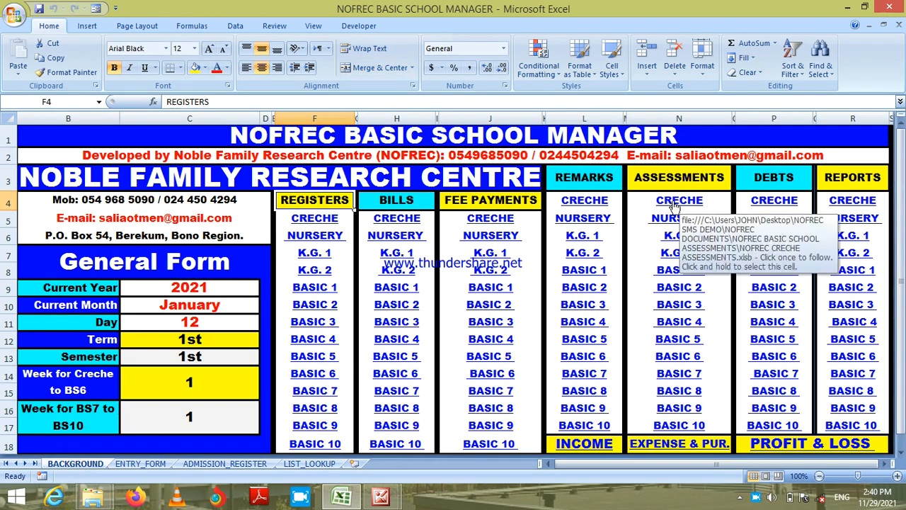
click(658, 178)
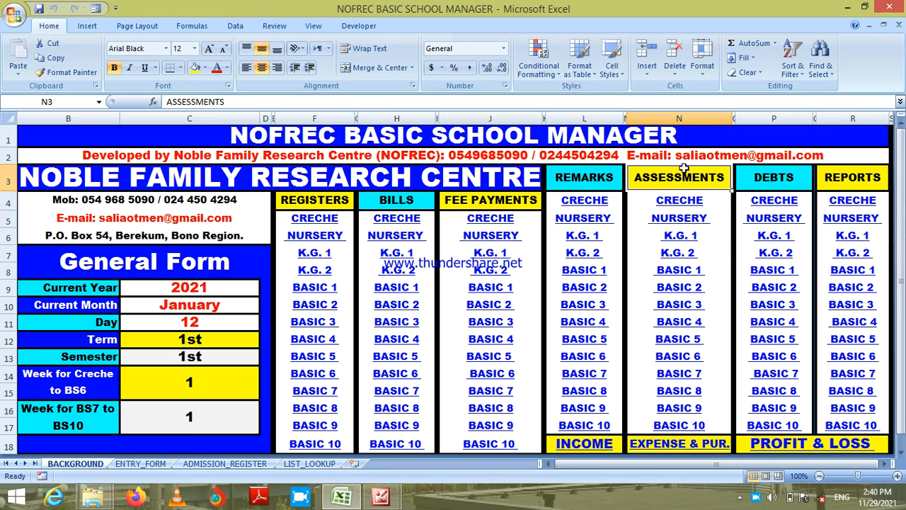
click(676, 202)
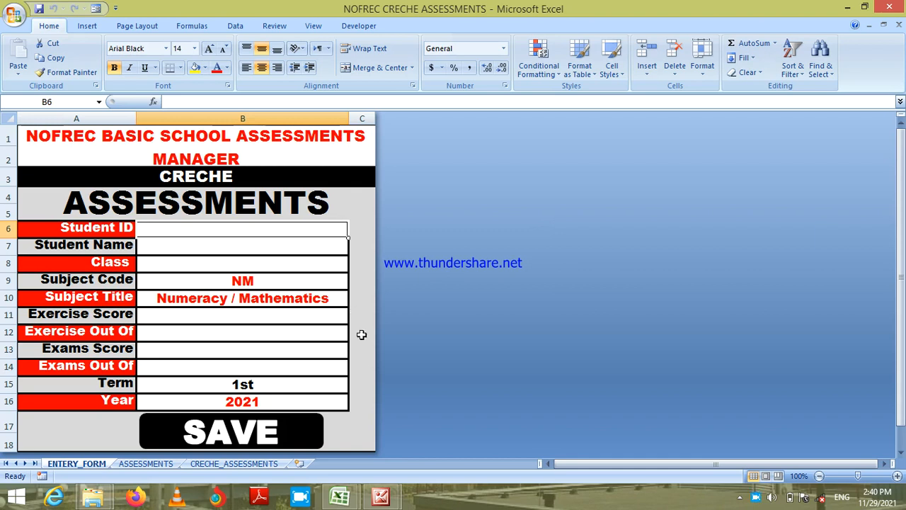
Step: Check the Term and Year cells on the Creche entry form and view the ASSESSMENTS sheet
click(250, 384)
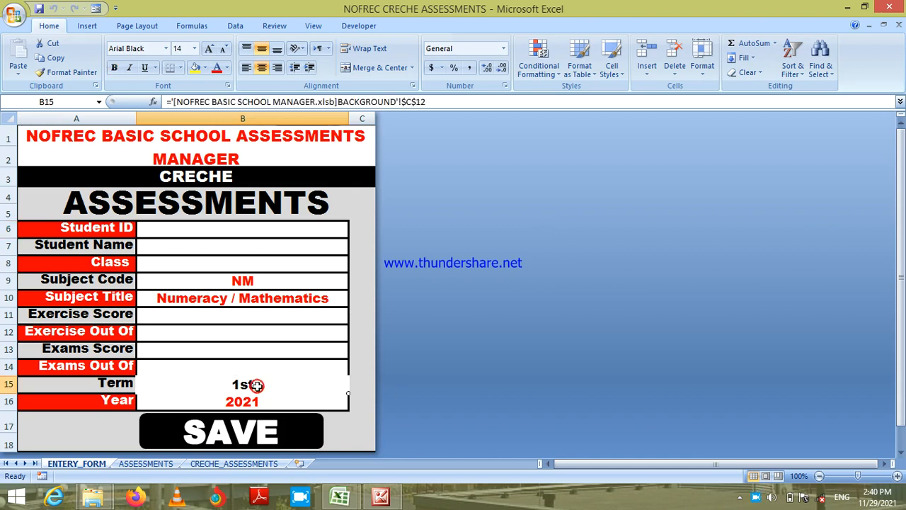
click(294, 400)
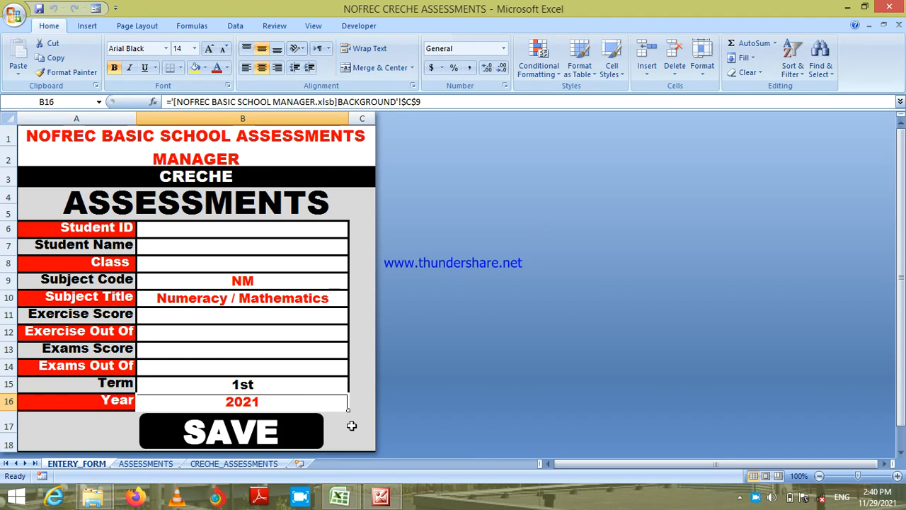
click(142, 464)
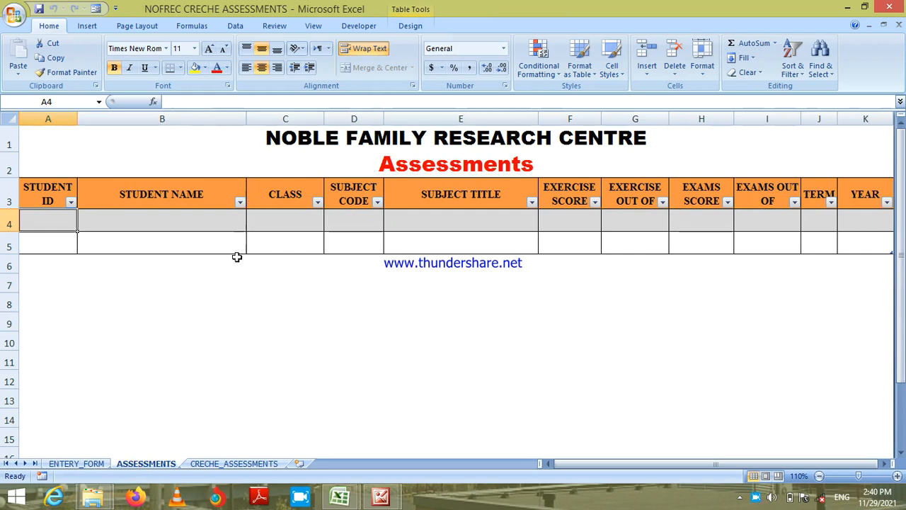
Step: On the CRECHE_ASSESSMENTS sheet, inspect the first student's Average, Position, Promoted To and Repeated At cells
click(235, 465)
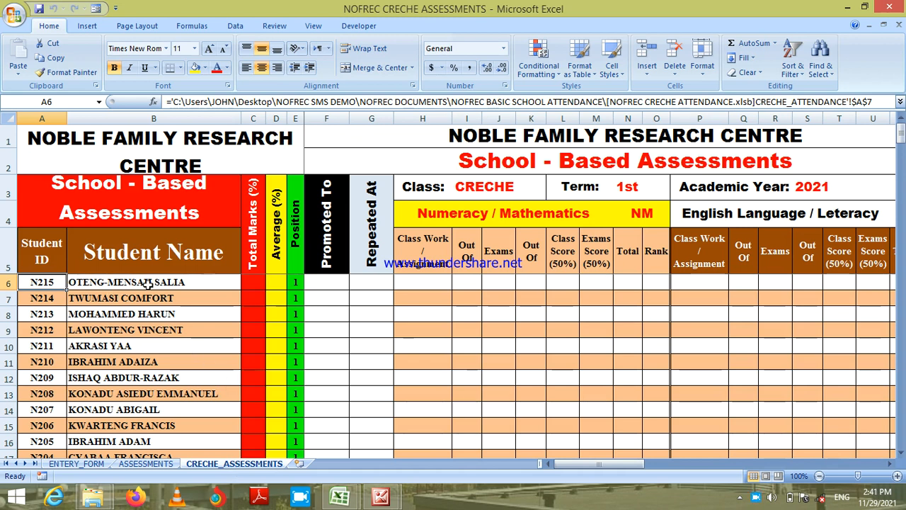
click(279, 285)
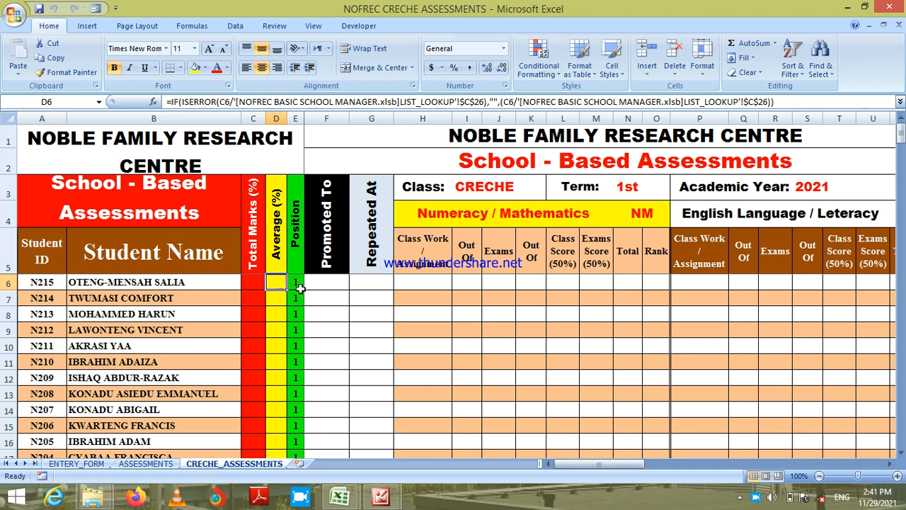
click(295, 283)
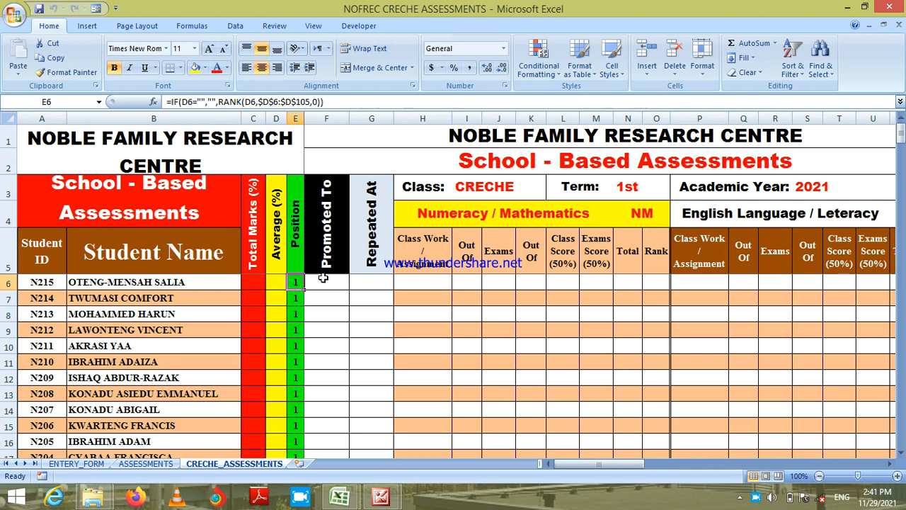
click(325, 282)
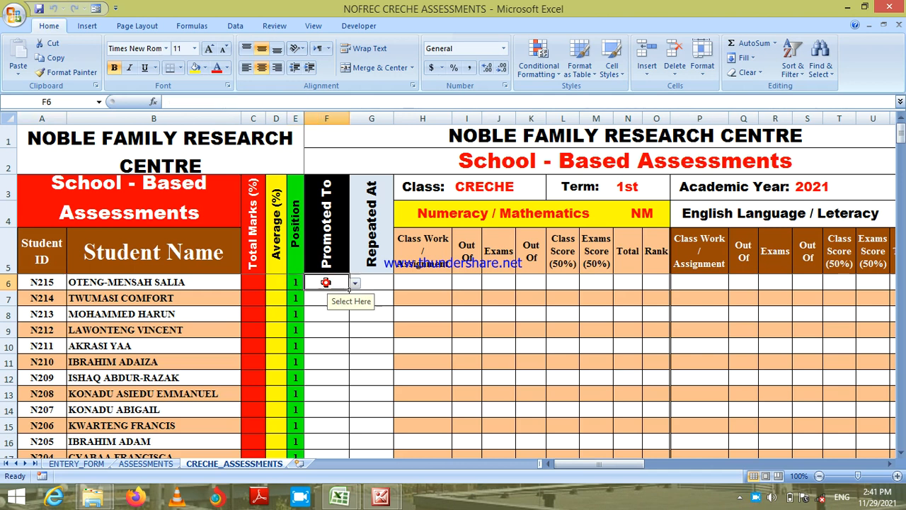
click(363, 285)
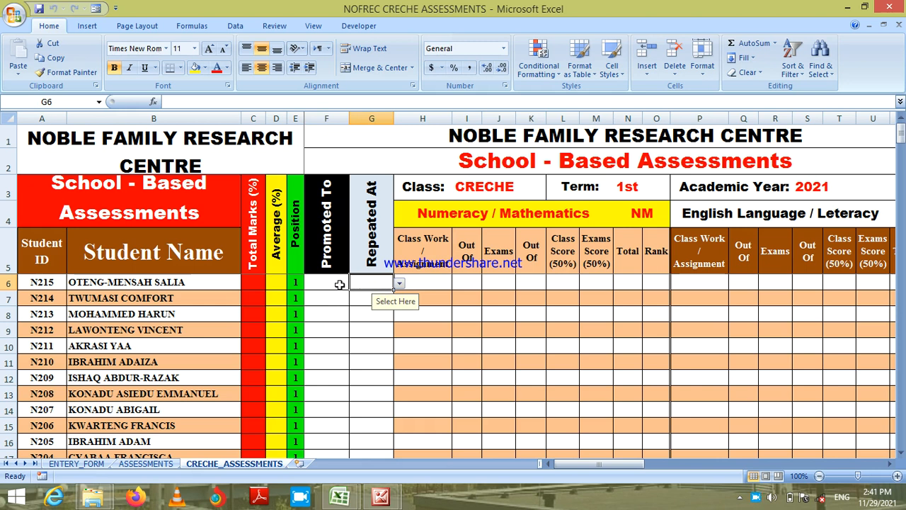
click(341, 284)
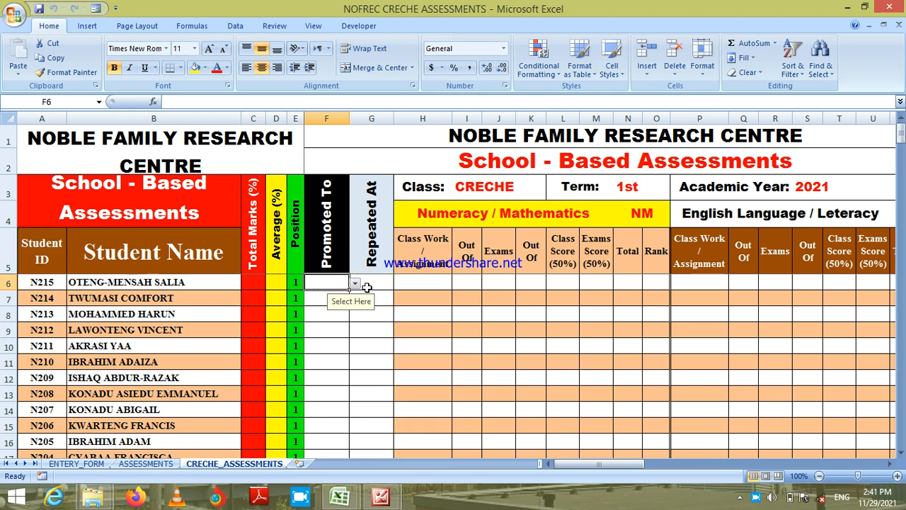
click(373, 283)
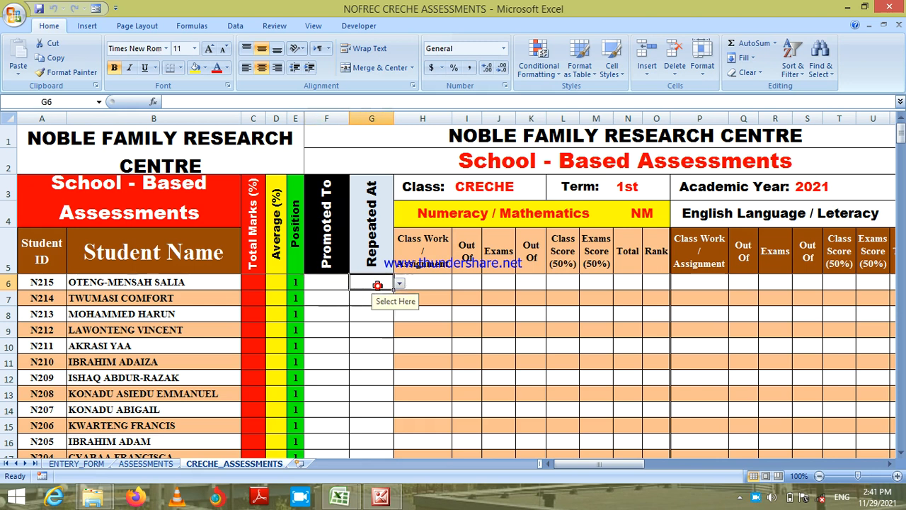
click(337, 282)
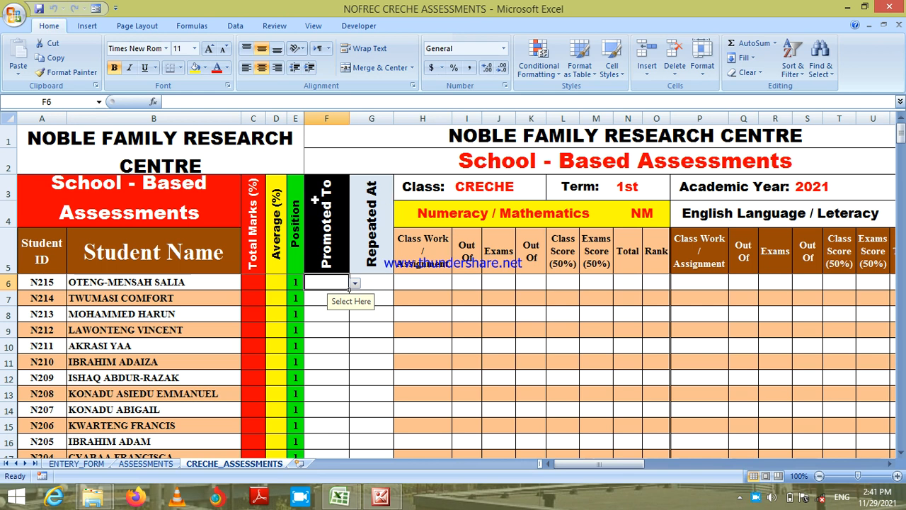
Step: Inspect the linked school name, Class, Term and Academic Year cells in the sheet's header
click(215, 154)
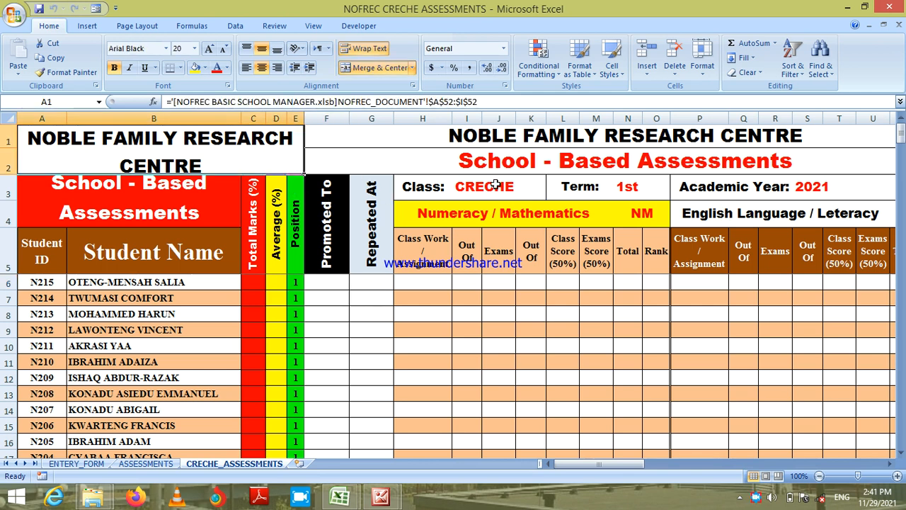
click(496, 184)
click(628, 187)
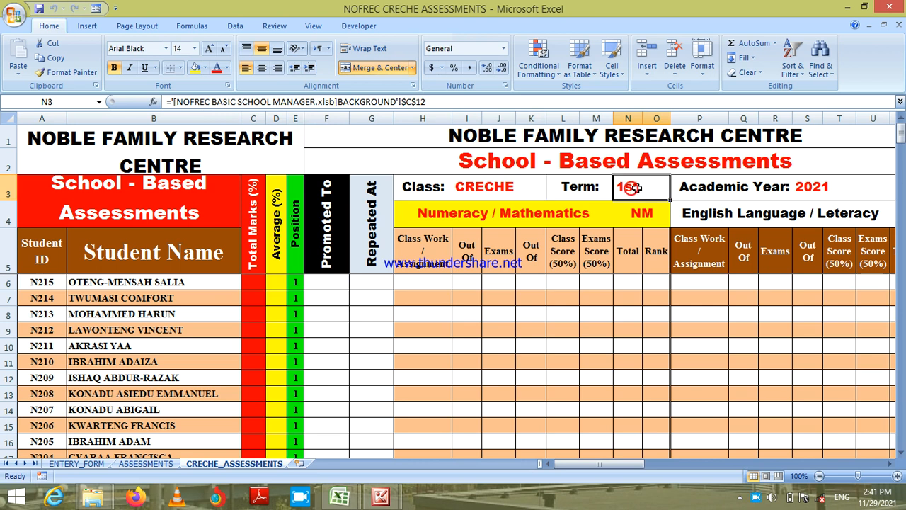
click(840, 187)
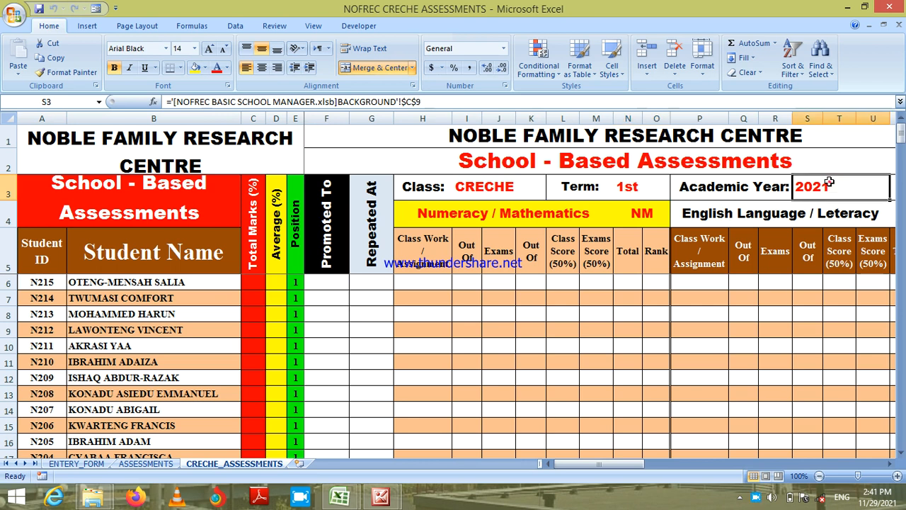
Step: Review the subject headings in row 4 from Numeracy / Mathematics to the blank subject blocks, and return to the first column
click(451, 221)
key(Right)
key(Right)
key(Right)
key(Right)
key(Right)
key(Right)
key(Right)
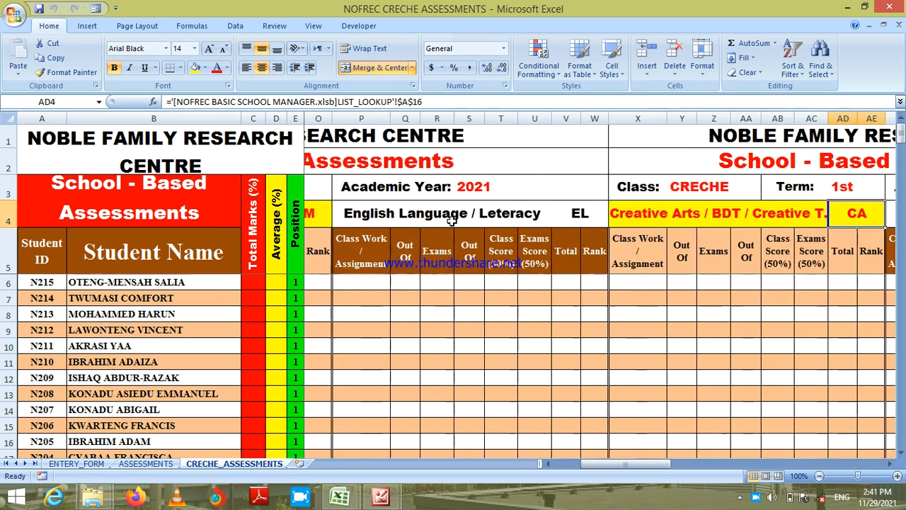
key(Right)
key(Right)
key(Right)
key(Right)
key(Right)
key(Right)
key(Right)
key(Right)
key(Right)
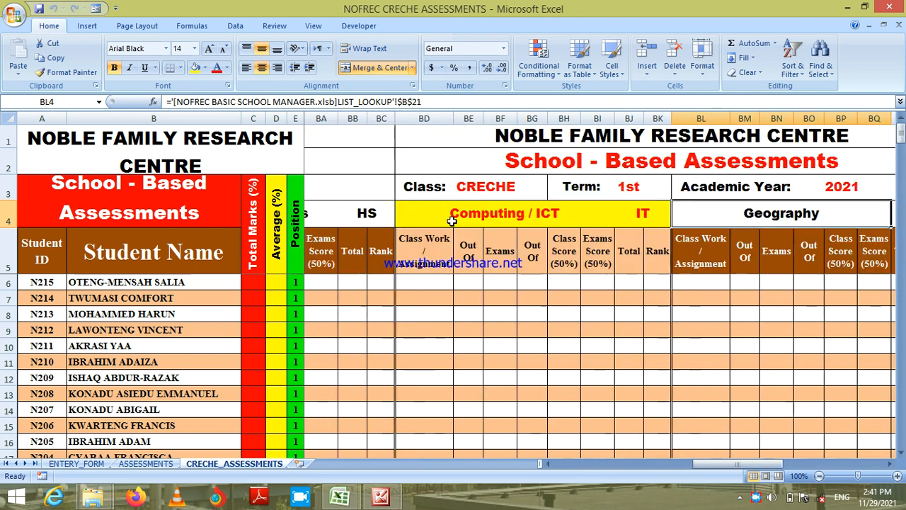
key(Right)
key(Right)
key(Right)
key(Right)
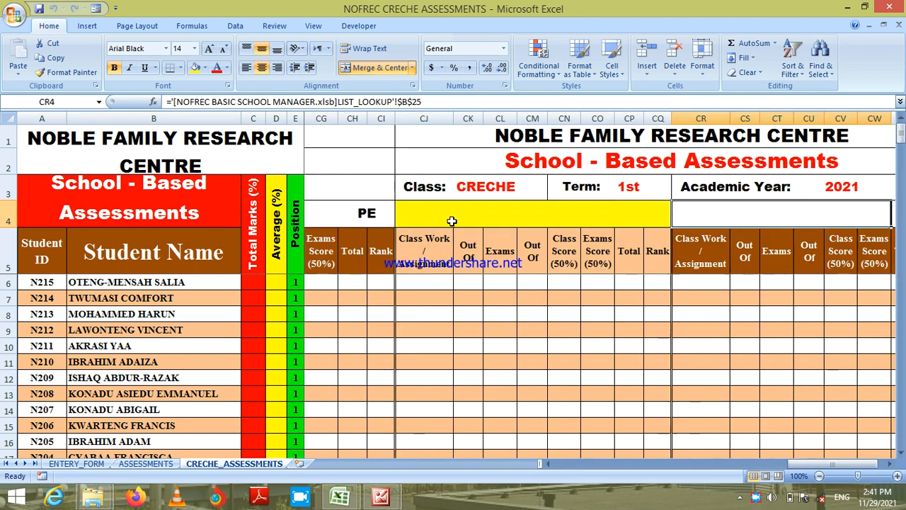
key(ctrl+Left)
key(Left)
key(Left)
key(Left)
key(Left)
key(Left)
key(Left)
key(Left)
key(Left)
key(Left)
key(Left)
key(Left)
key(Left)
key(Left)
key(Left)
key(Left)
key(Left)
key(Left)
key(Left)
key(Left)
key(Left)
key(Left)
key(Left)
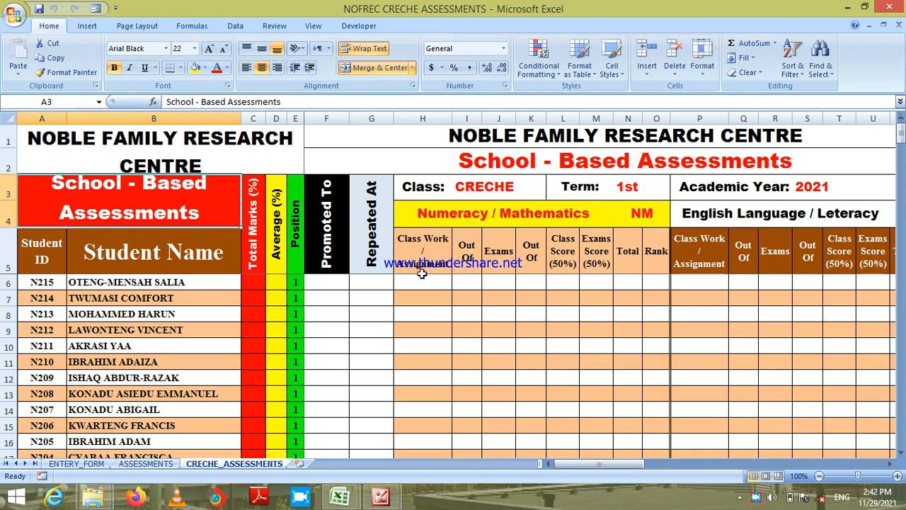
Step: Inspect the Numeracy / Mathematics headings from Class Work / Assignment through both Out Of columns and Exams to Class Score (50%)
click(422, 268)
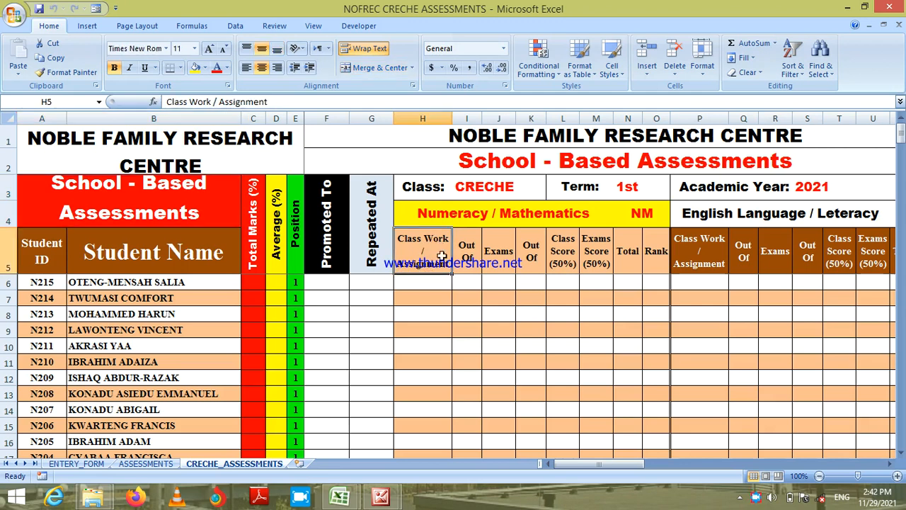
click(468, 253)
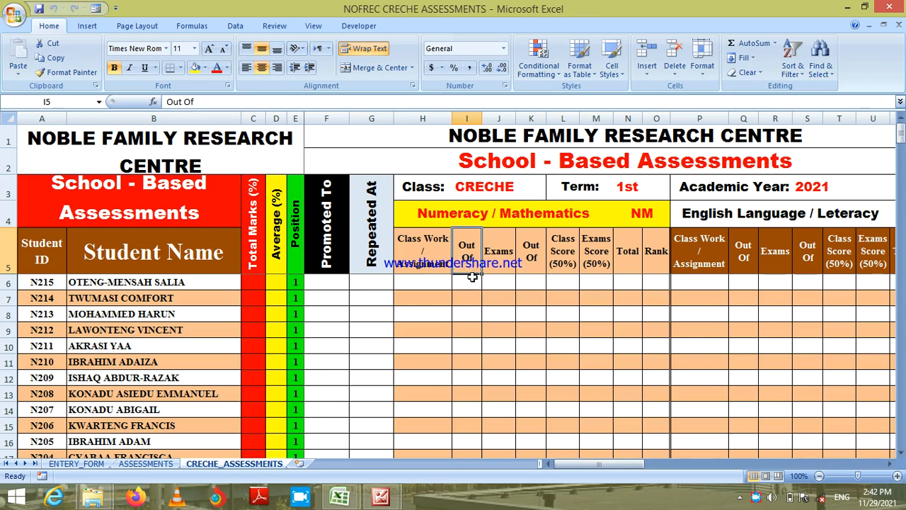
key(Right)
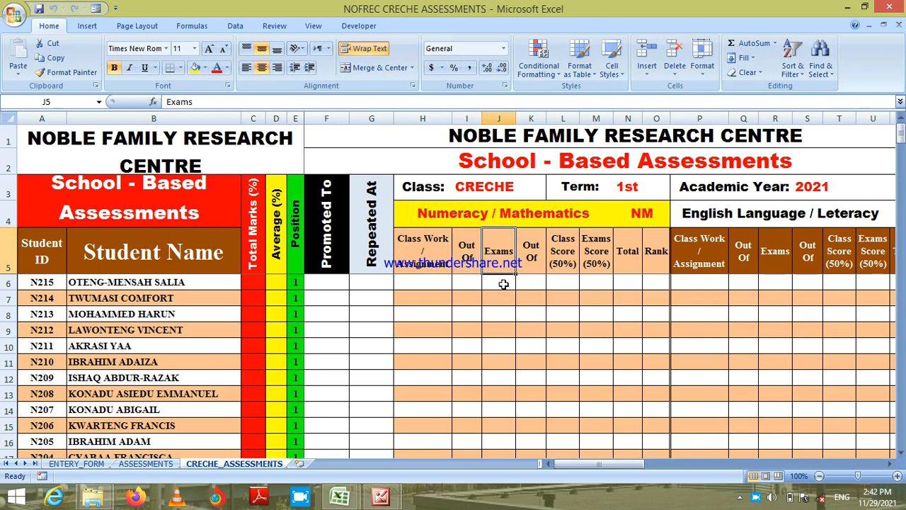
click(535, 259)
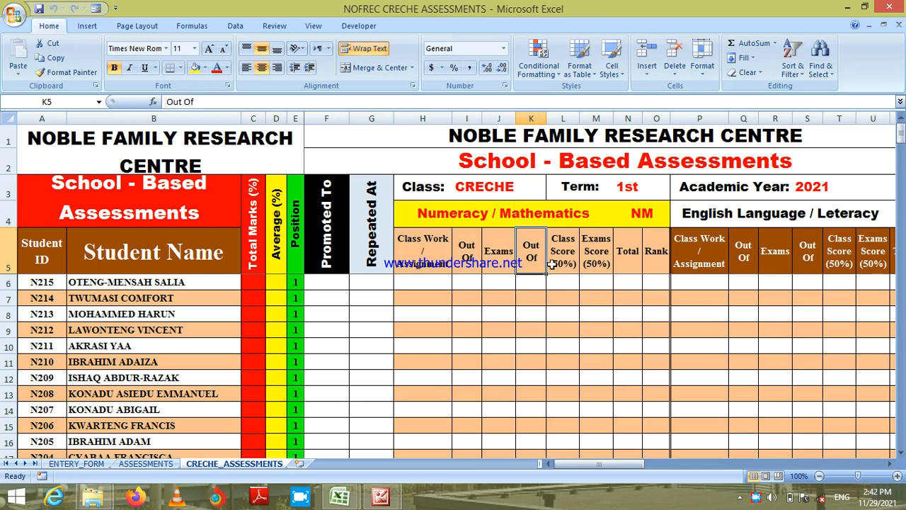
click(564, 249)
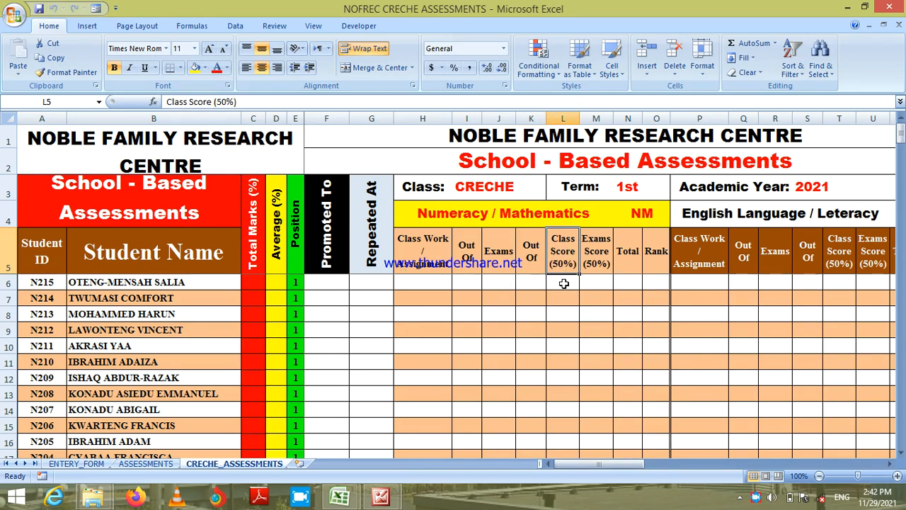
Step: Examine the first student's Class Score, Exams Score, Total and Rank formulas under Numeracy / Mathematics
click(564, 283)
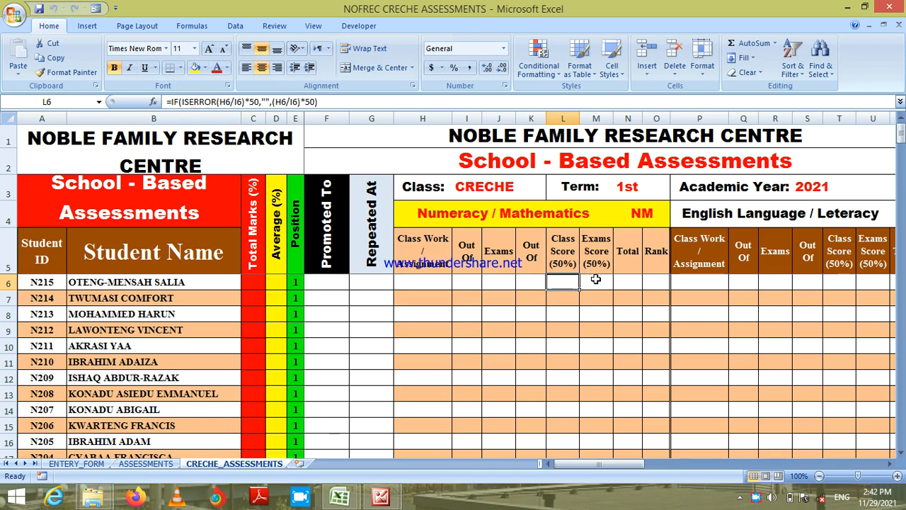
click(596, 280)
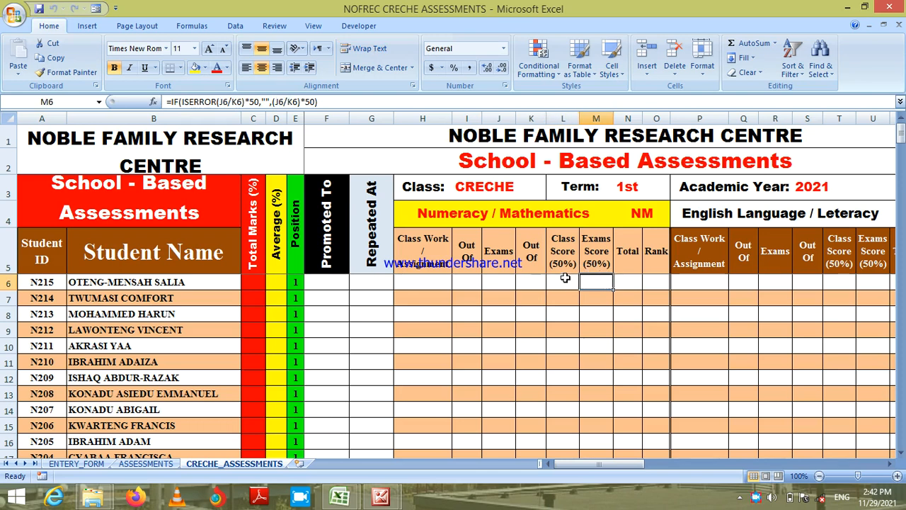
click(565, 278)
click(589, 280)
click(569, 280)
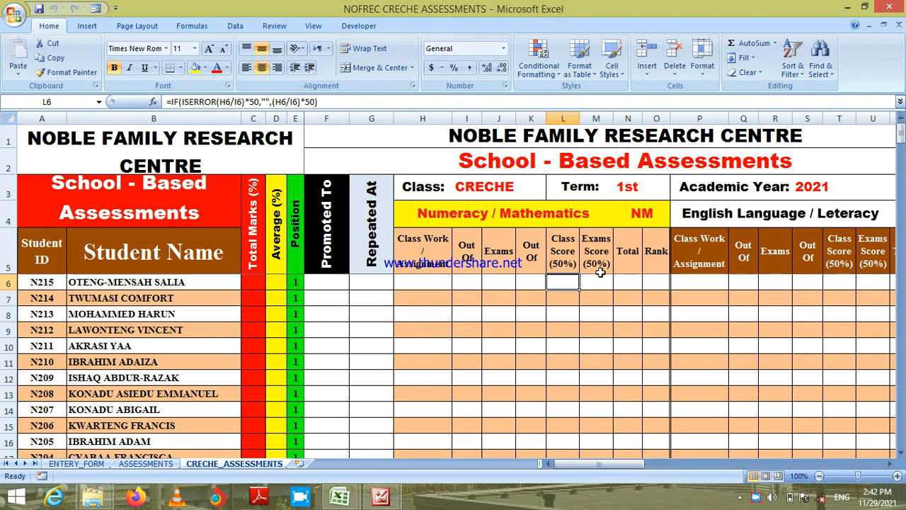
click(630, 282)
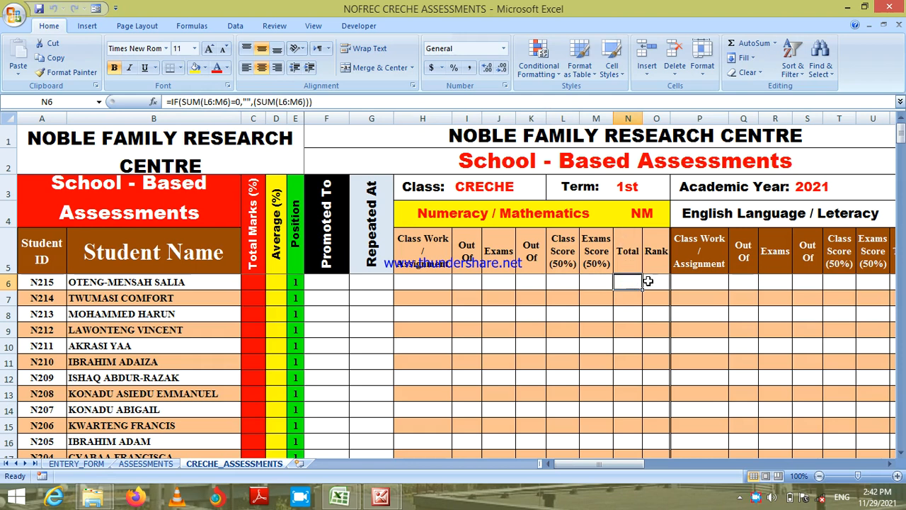
click(656, 282)
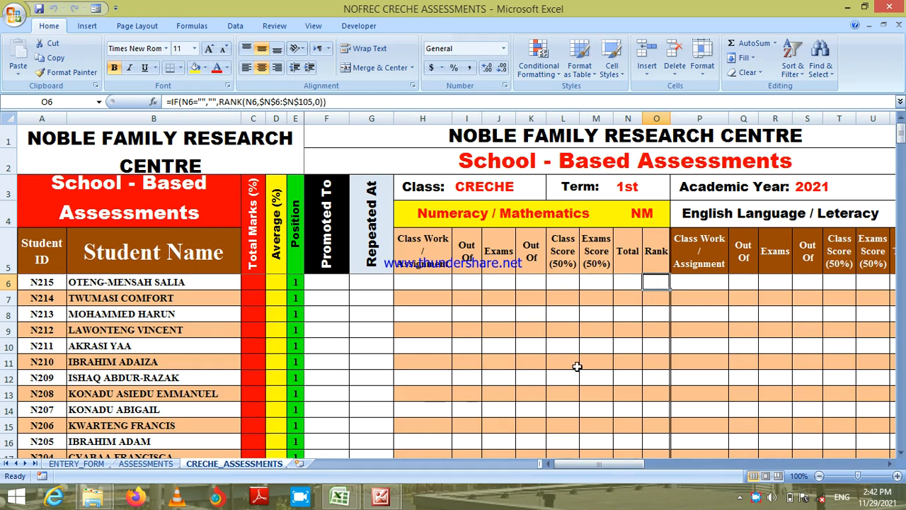
Step: Return to the school manager's BACKGROUND sheet and open the CRECHE workbook listed under REPORTS
mouse_move(339, 497)
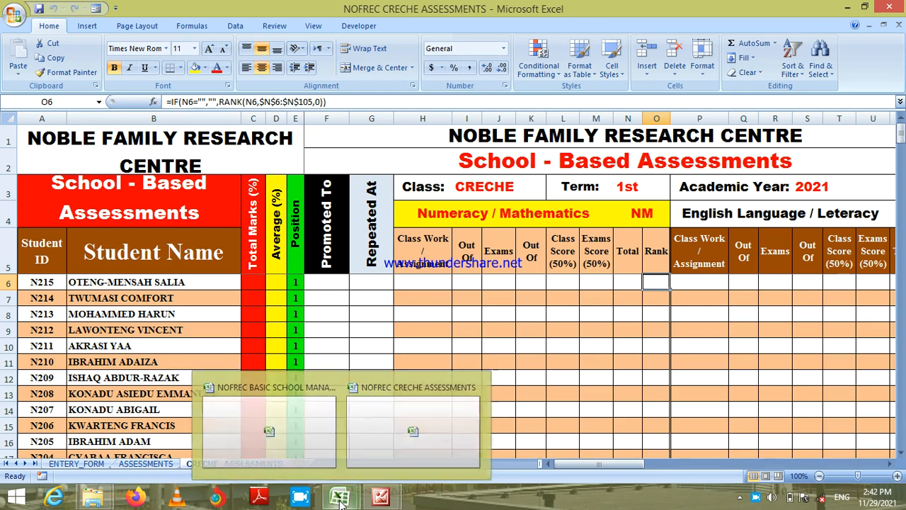
click(285, 435)
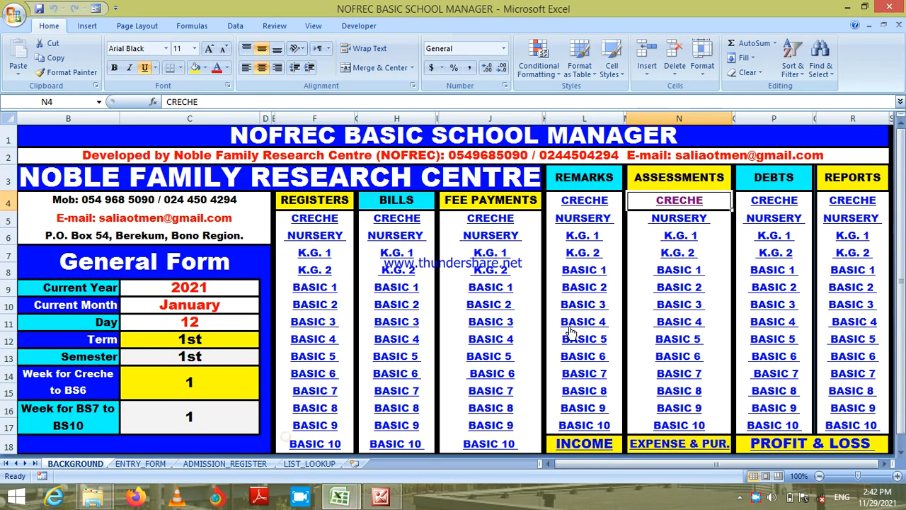
click(849, 205)
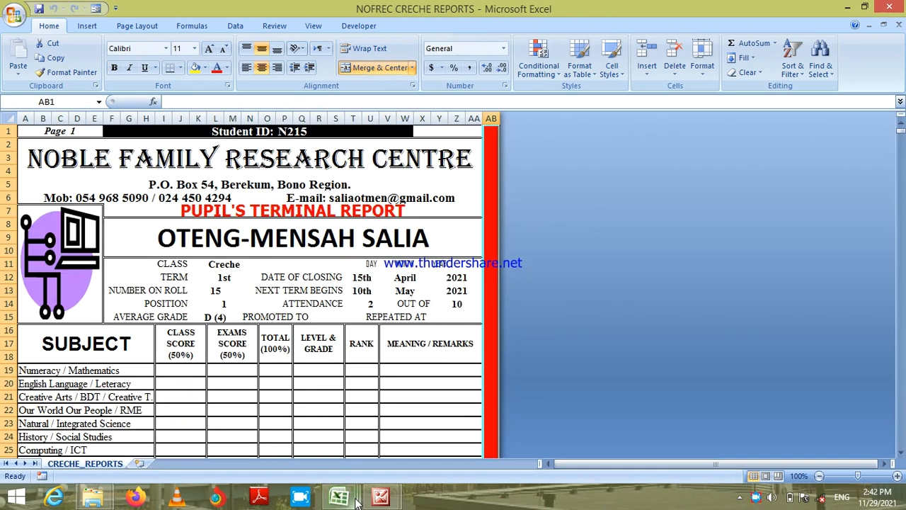
Step: Switch back to the Creche assessments workbook and inspect the first student's Total Marks (%) and Average (%) formulas
mouse_move(356, 501)
click(329, 457)
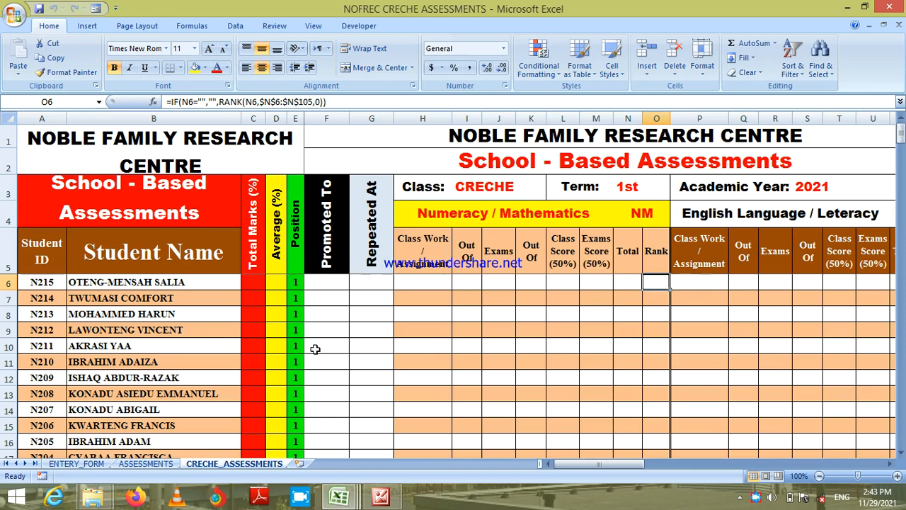
click(252, 279)
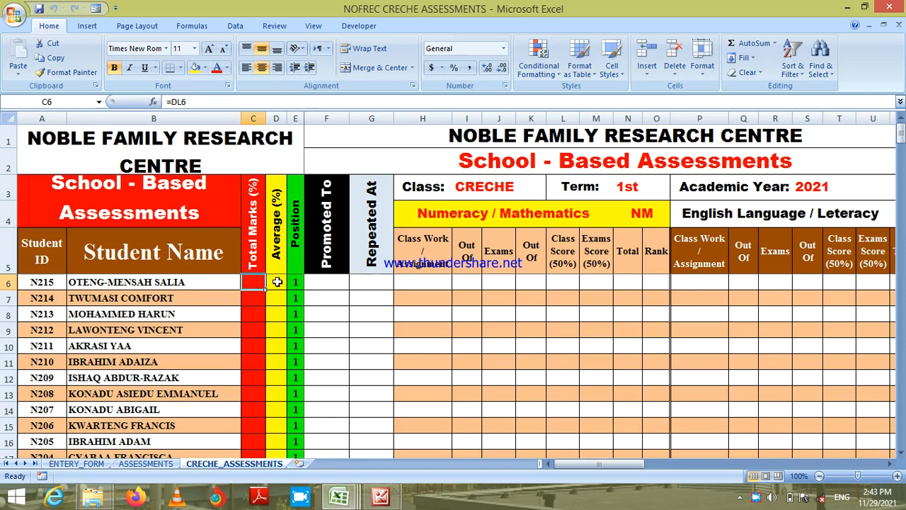
click(276, 282)
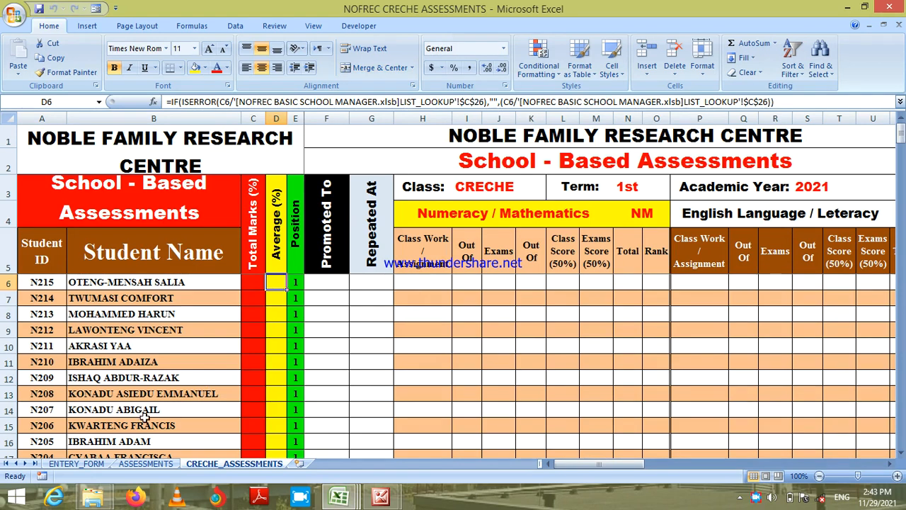
Step: Enter the first student's ID on the ENTERY_FORM sheet and check the Subject Code and Subject Title cells
click(78, 463)
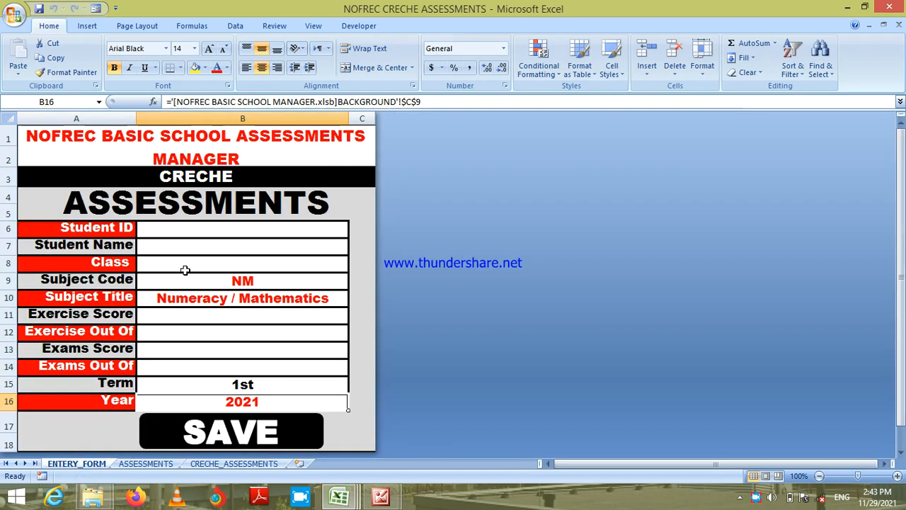
click(203, 236)
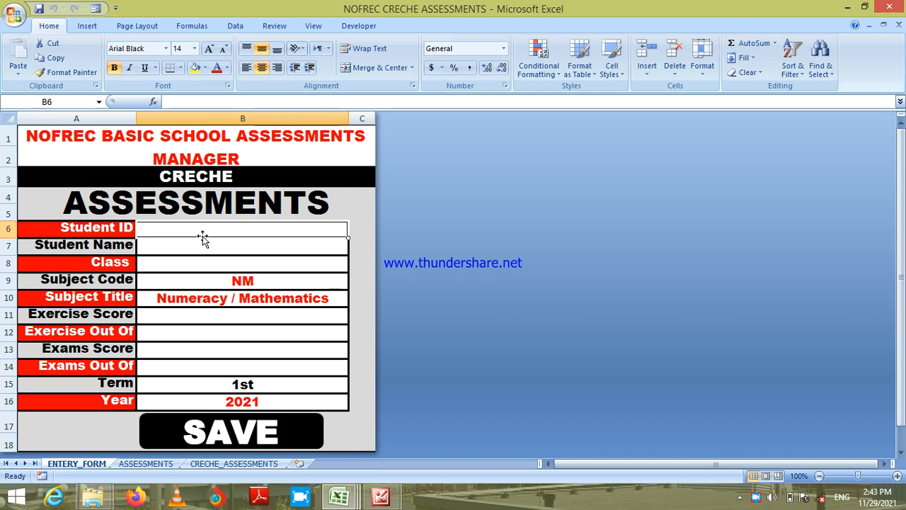
text(N215)
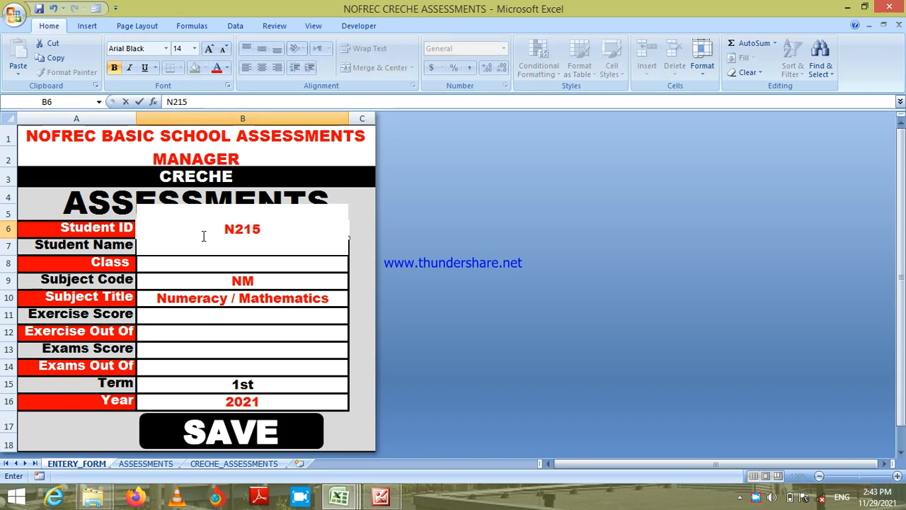
key(Return)
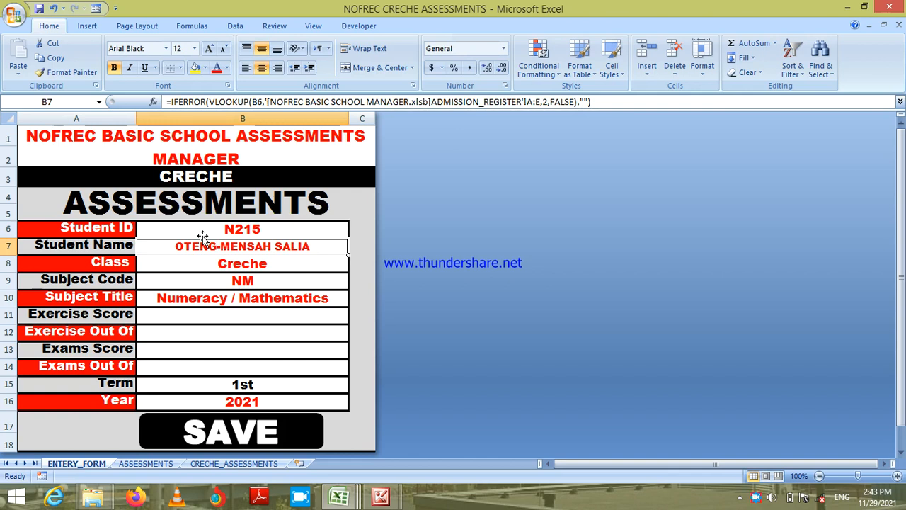
click(298, 283)
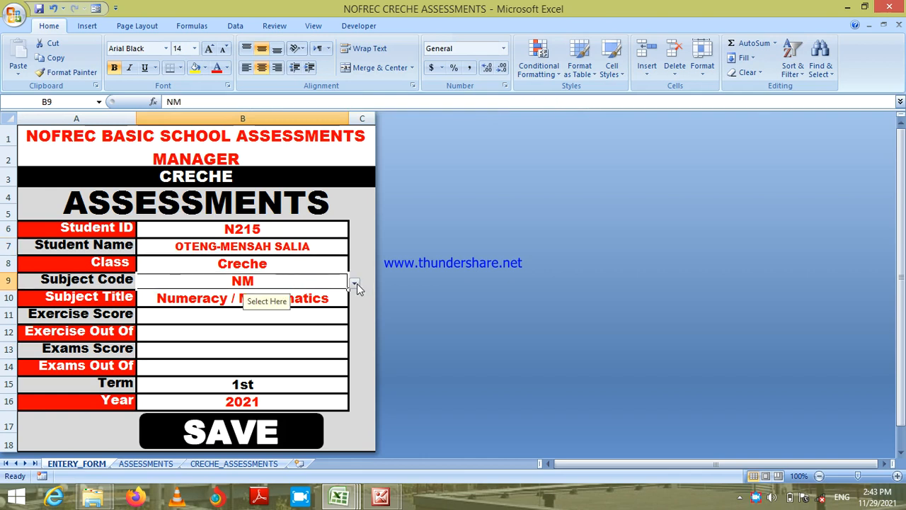
click(327, 298)
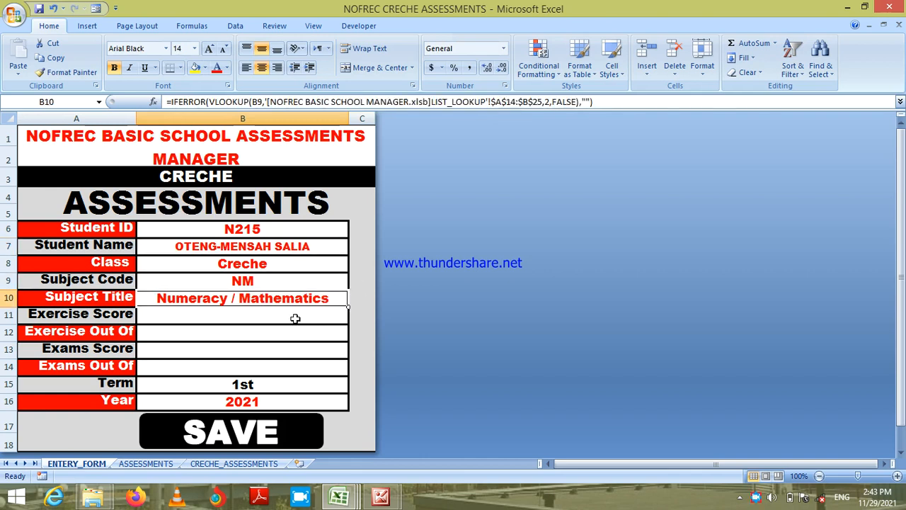
Step: Set the Exercise Score to 8 and the Exercise Out Of to 10 on the entry form
click(254, 316)
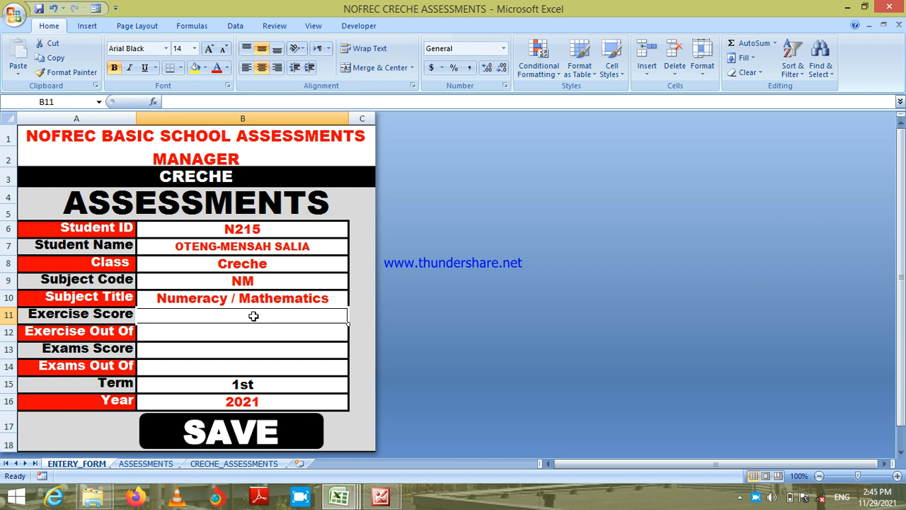
text(8)
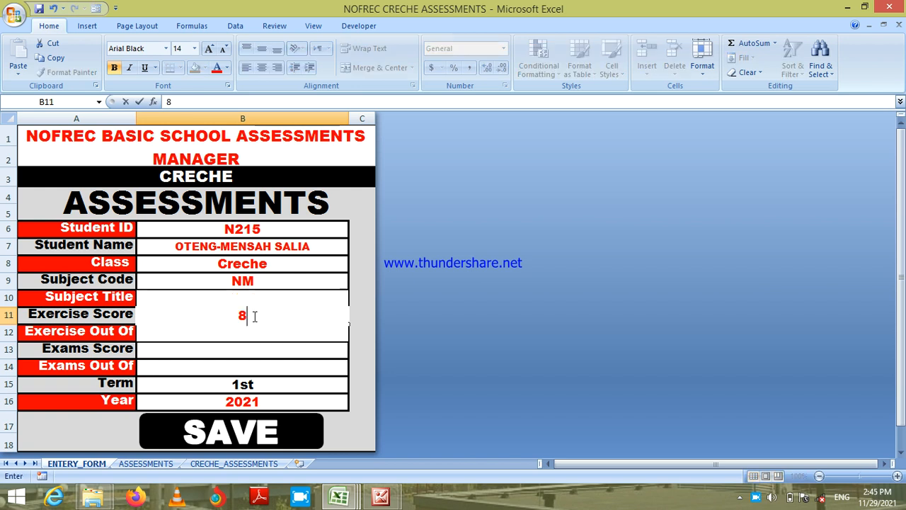
key(Return)
text(10)
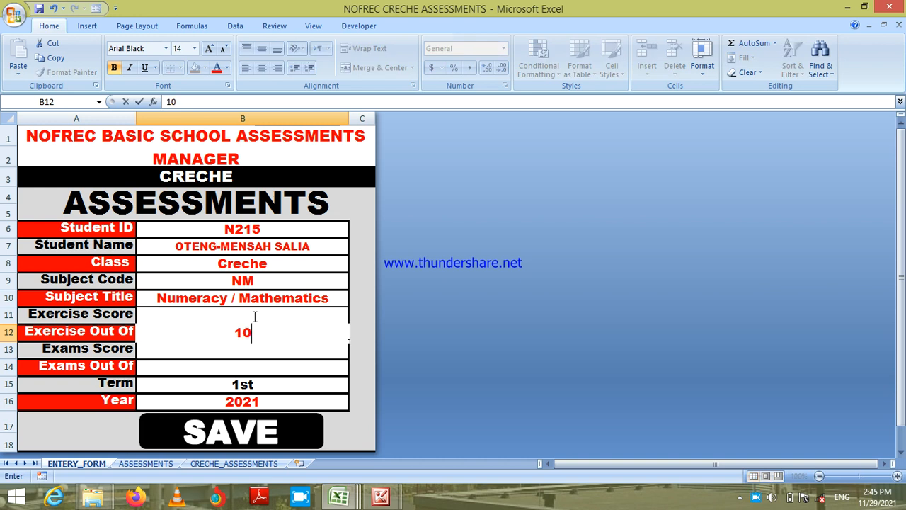
key(Return)
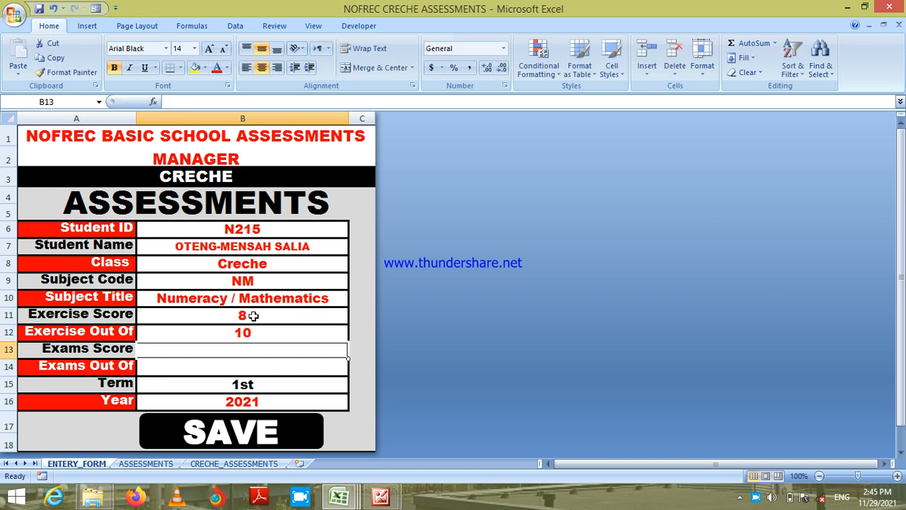
Step: View the ASSESSMENTS sheet's table columns and return to the entry form
click(142, 464)
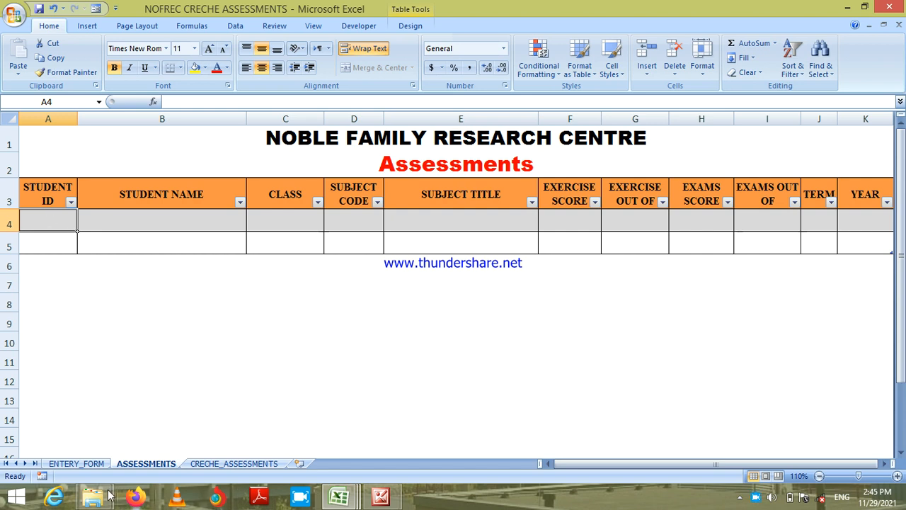
click(77, 463)
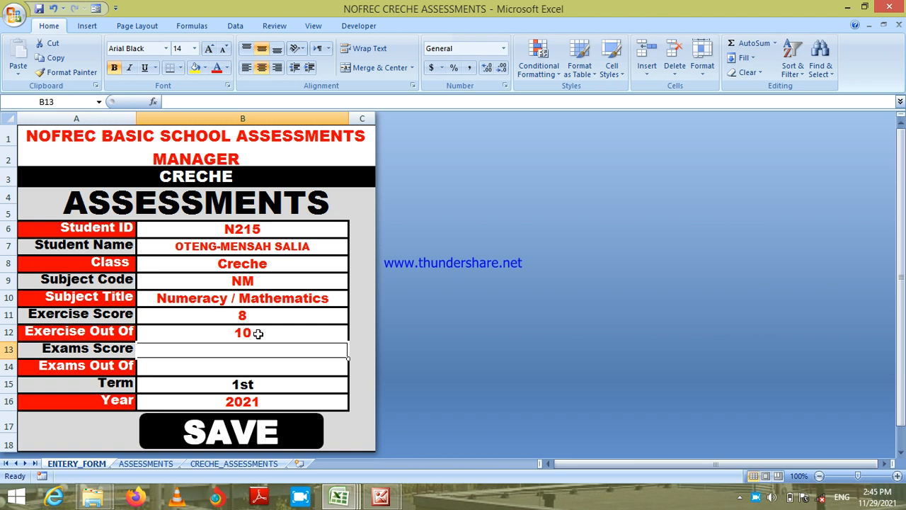
Step: Save the first student's Numeracy / Mathematics record and enter the student ID that is one number lower
click(231, 428)
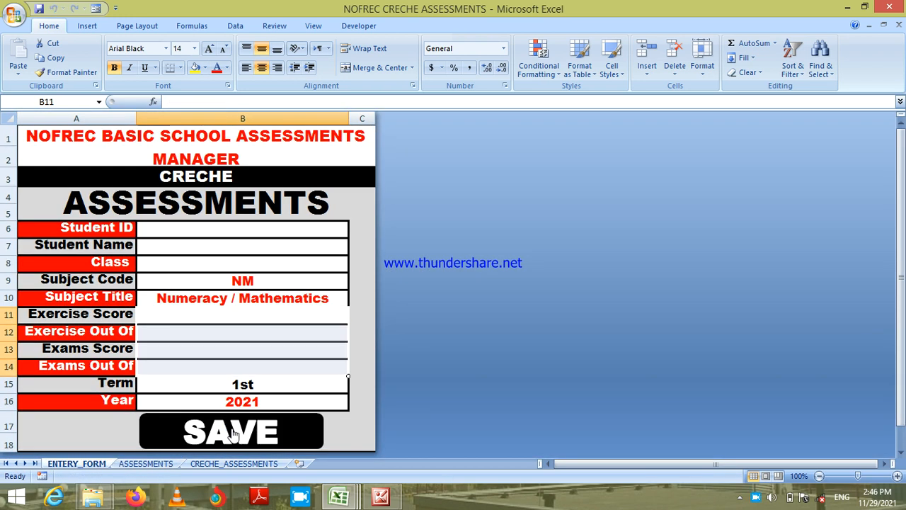
click(209, 233)
text(N214)
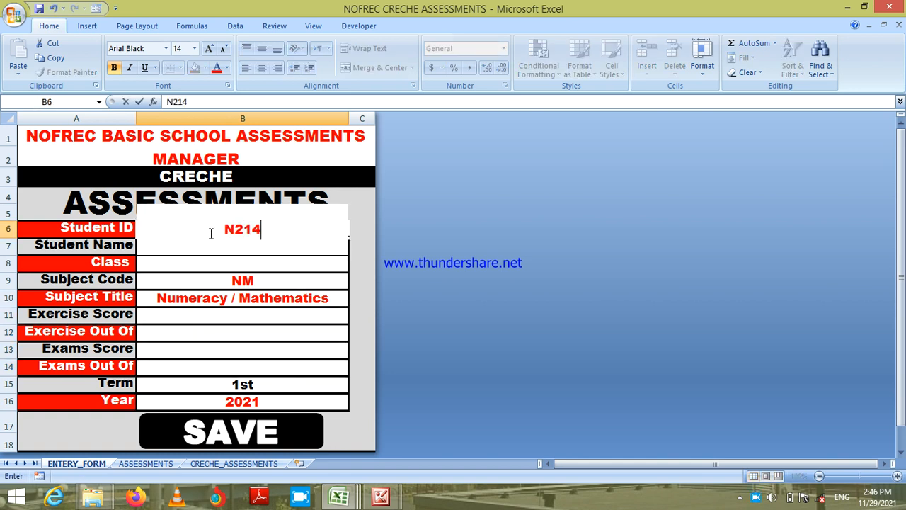
key(Return)
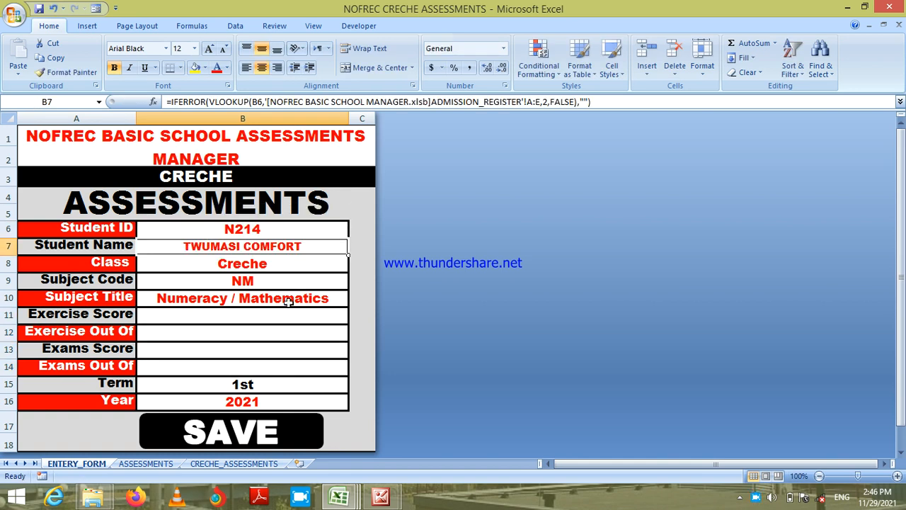
Step: Save the second student's Numeracy / Mathematics record with an Exercise Score of 10 and Exercise Out Of 10
click(250, 319)
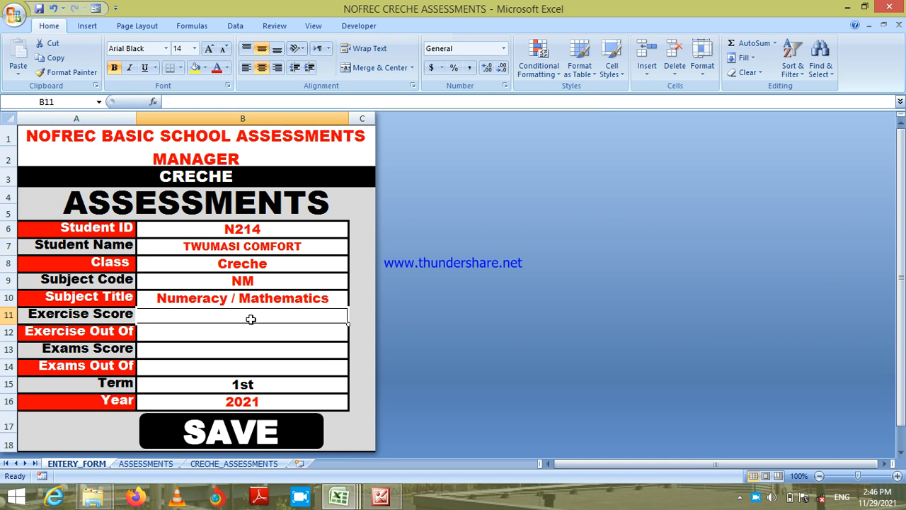
text(10)
key(Return)
text(10)
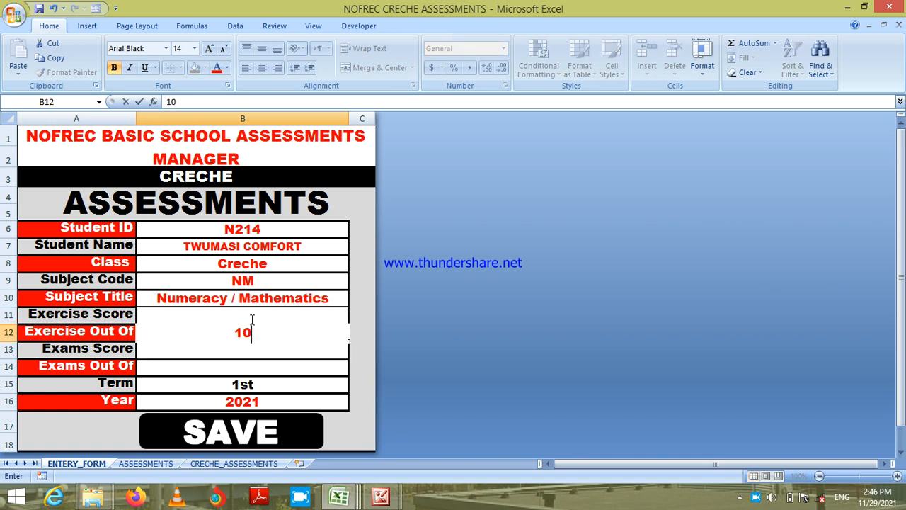
key(Return)
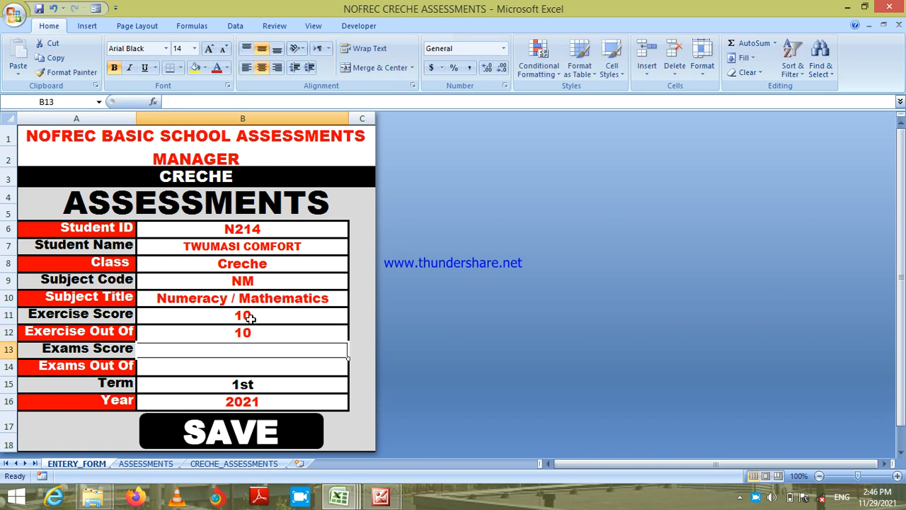
click(242, 423)
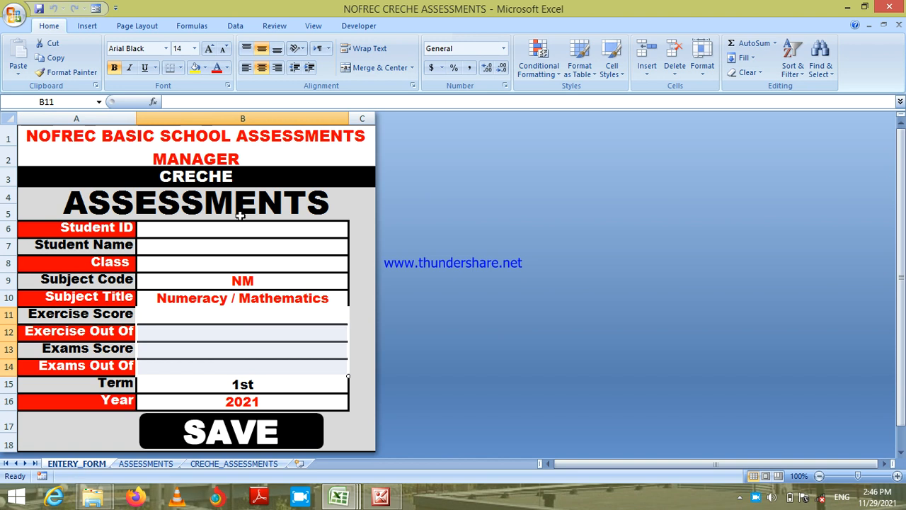
Step: Enter the third student's ID, one number lower, and save a Numeracy / Mathematics record with Exercise Score 9 out of 10
click(239, 236)
text(N213)
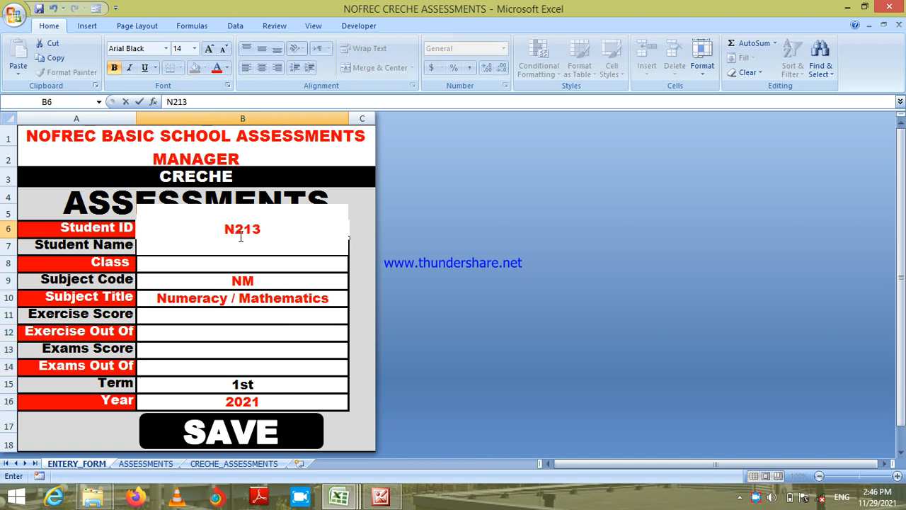
key(Return)
click(258, 317)
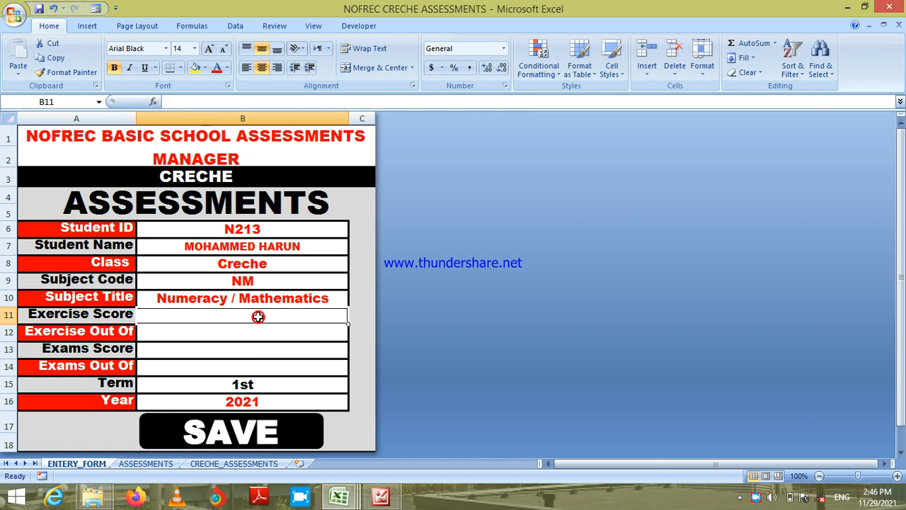
text(9)
key(Return)
text(10)
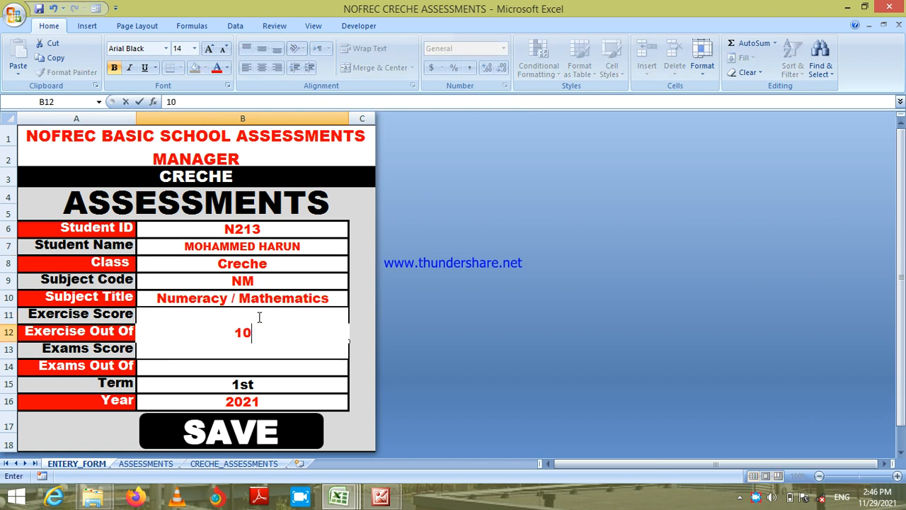
key(Return)
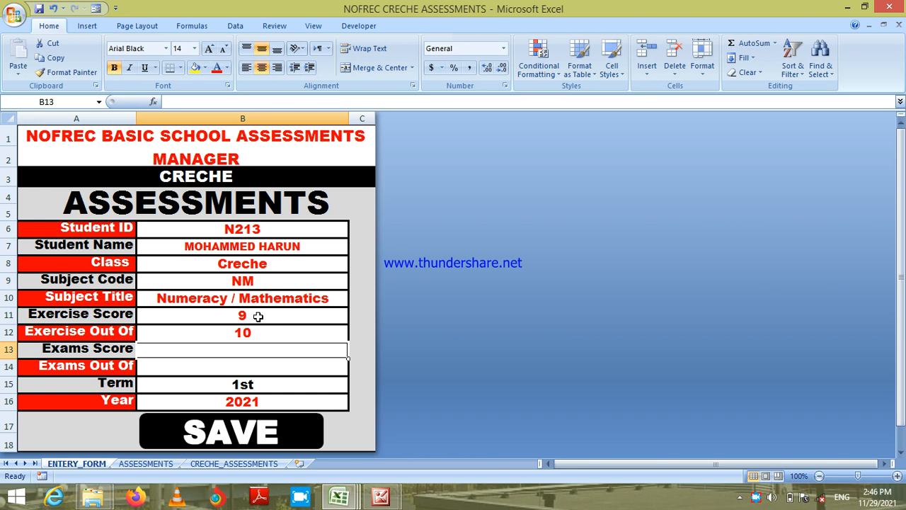
click(259, 426)
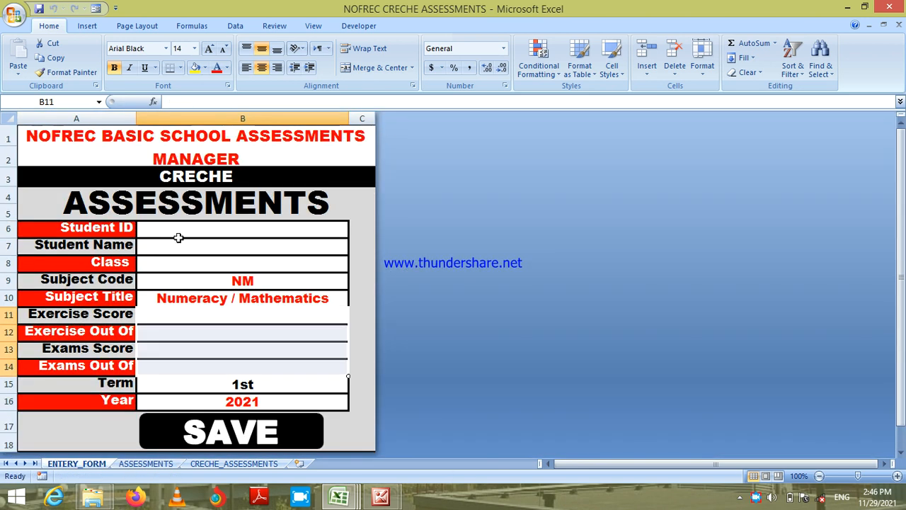
Step: Enter the fourth student's ID, one number lower, and save a Numeracy / Mathematics record with Exercise Score 8 out of 10
text(N)
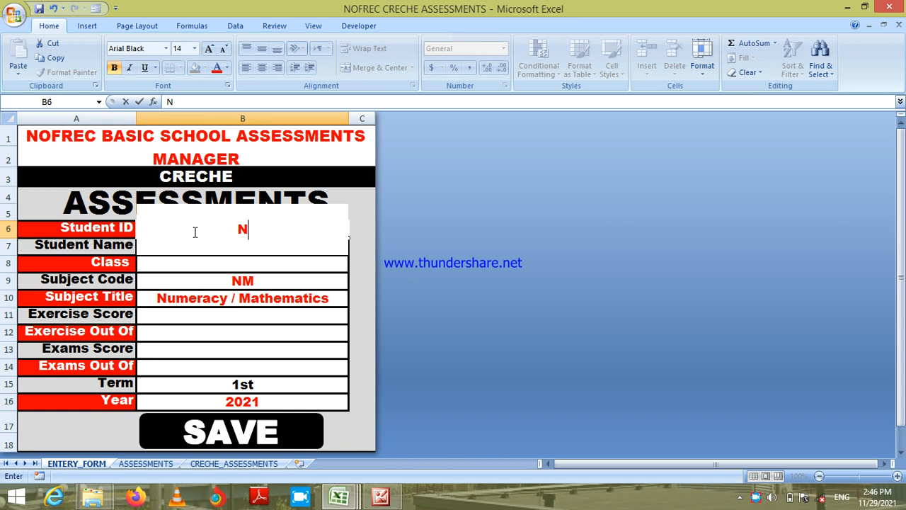
text(212)
key(Return)
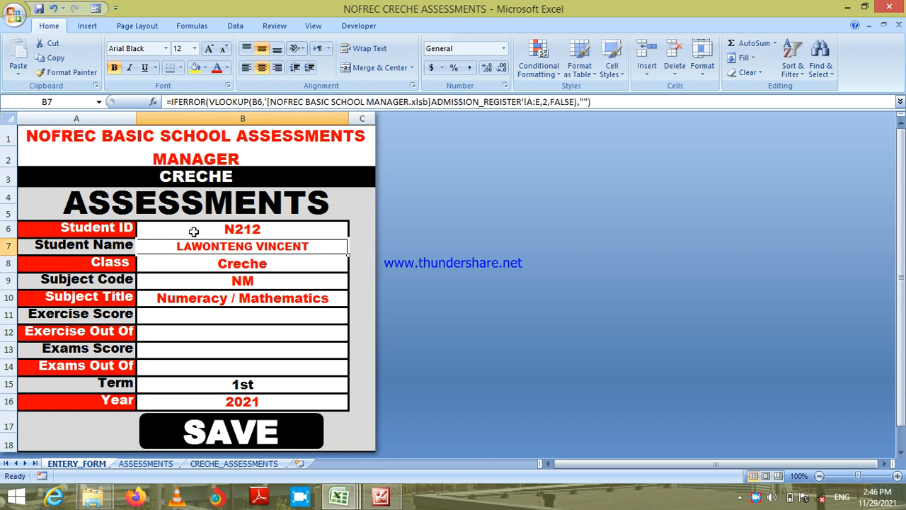
click(255, 319)
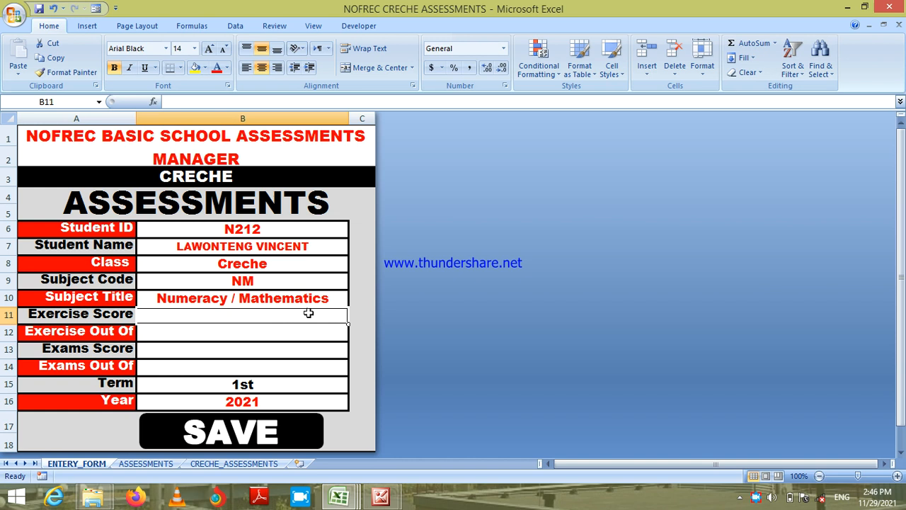
text(8)
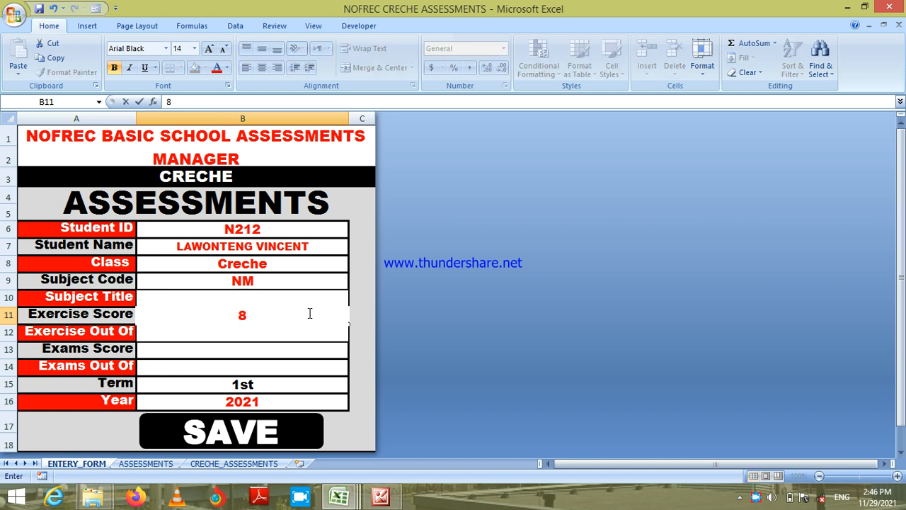
key(Return)
text(10)
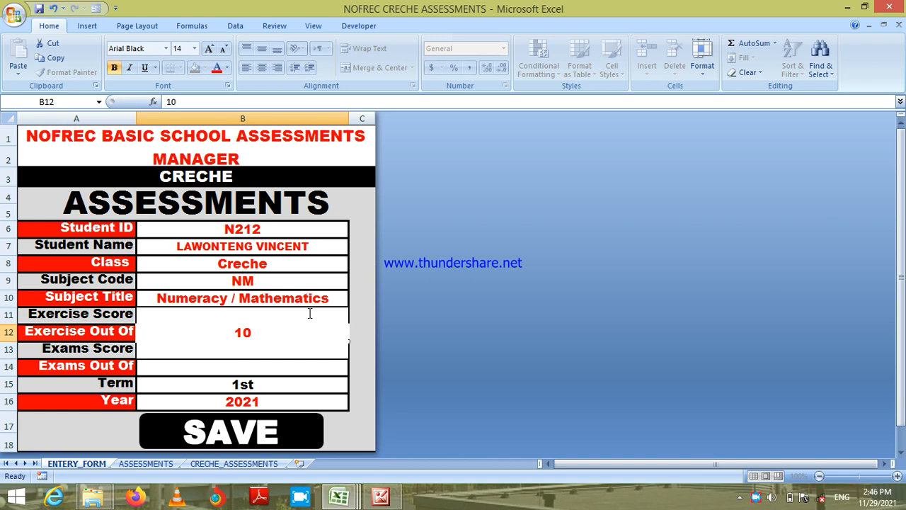
key(Return)
click(272, 423)
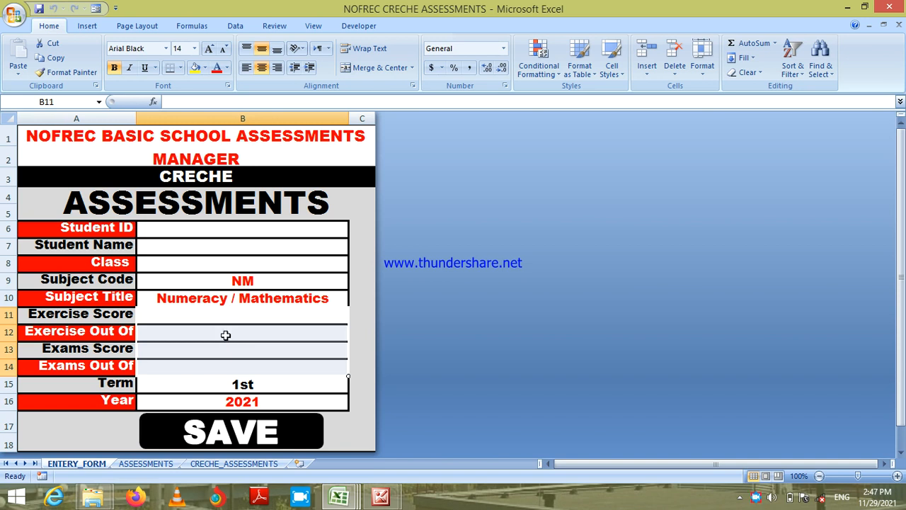
Step: Change the entry form's Subject Code to EL for English Language
click(262, 281)
click(354, 283)
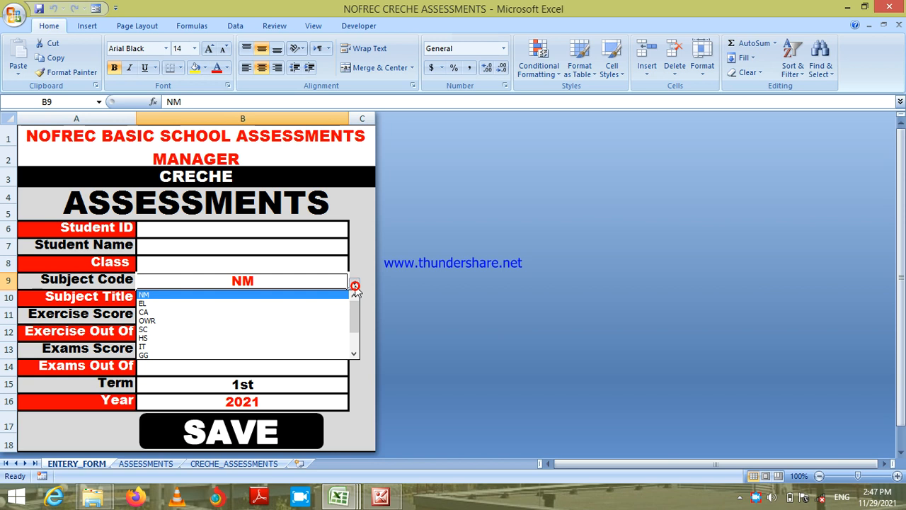
click(332, 305)
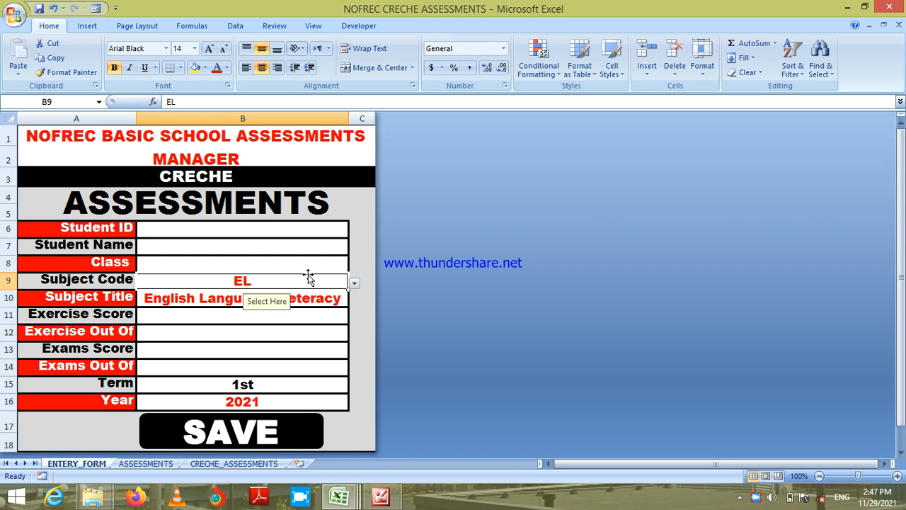
Step: Enter the first student's ID again and save an English Language record with Exercise Score 10 out of 10
click(238, 230)
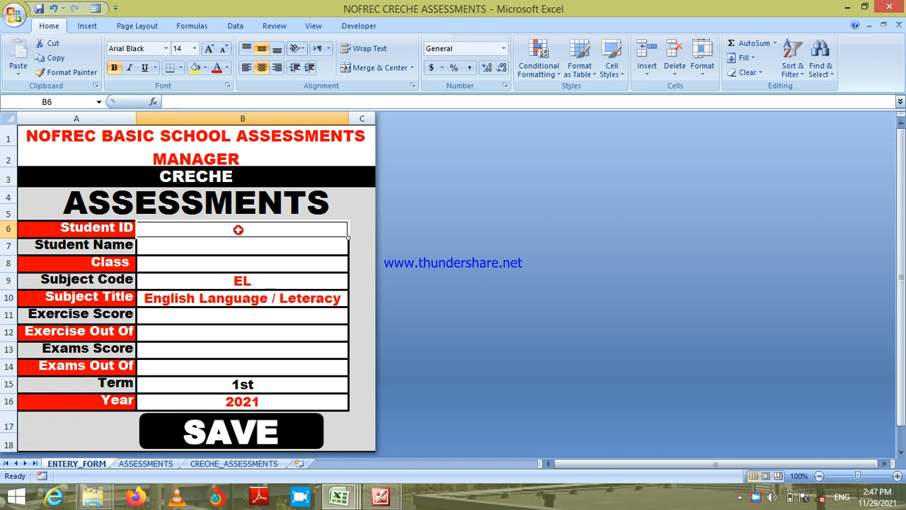
text(N215)
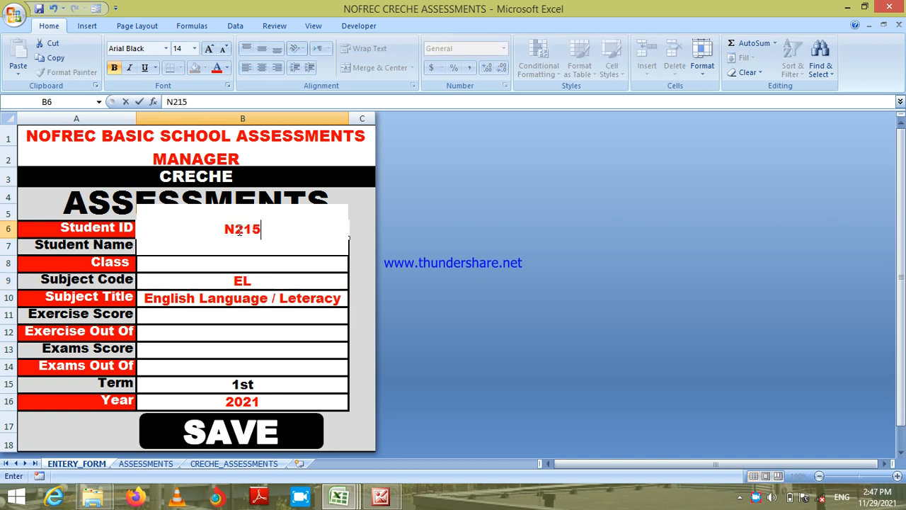
key(Return)
key(Return)
key(Return)
key(Return)
key(Return)
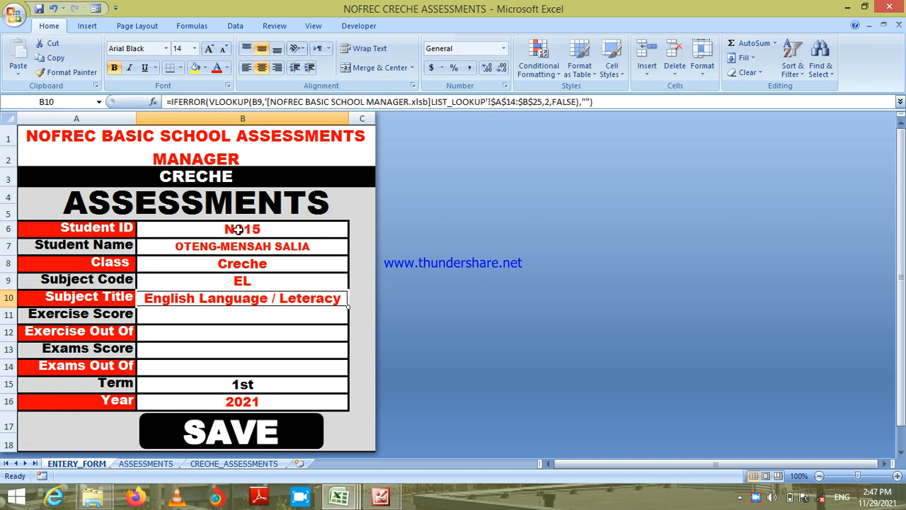
text(10)
key(Return)
text(10)
key(Return)
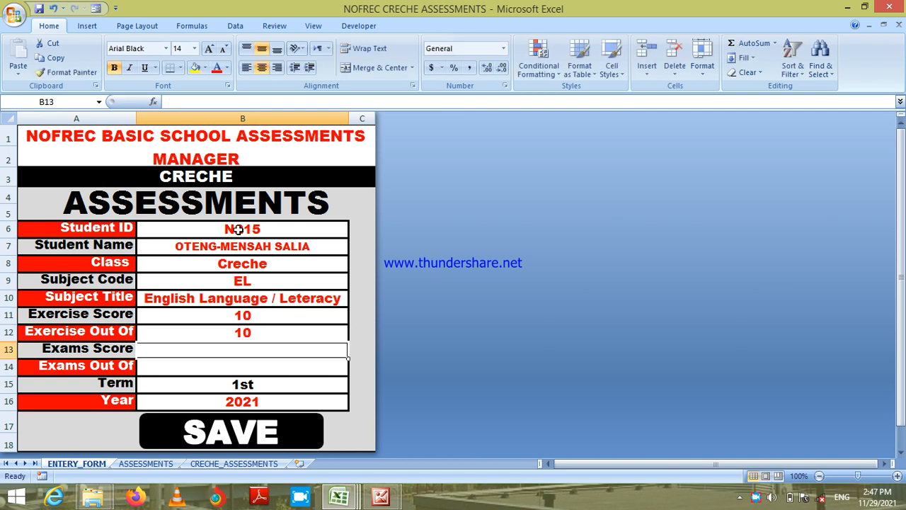
click(241, 433)
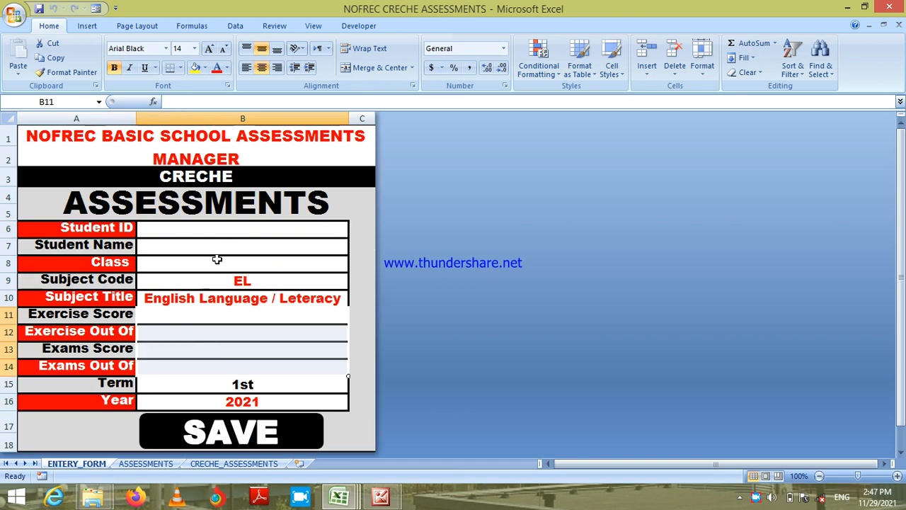
Step: Enter the second student's ID and save an English Language record with Exercise Score 7 out of 10
click(221, 232)
text(N)
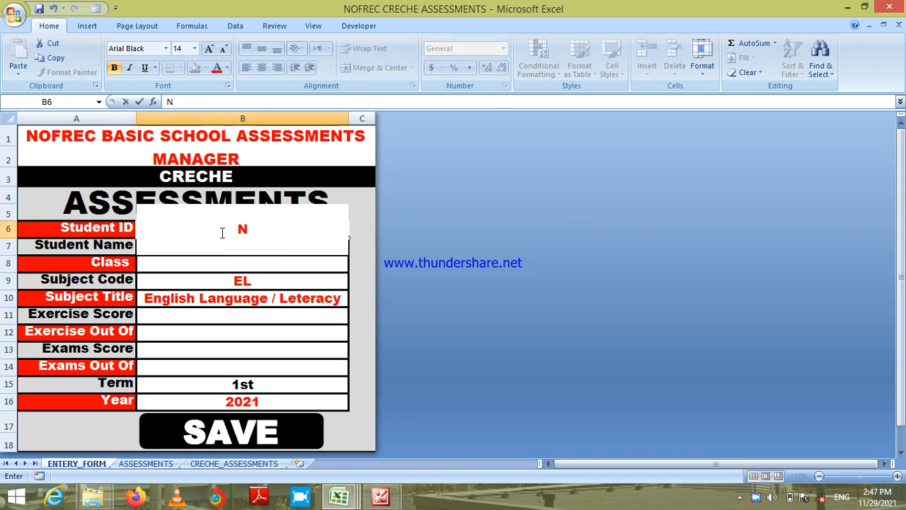
text(214)
key(Return)
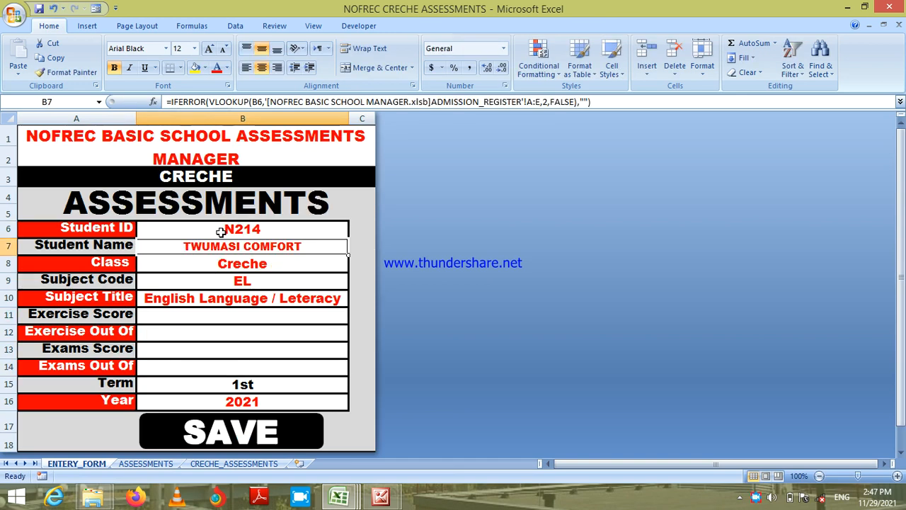
click(231, 318)
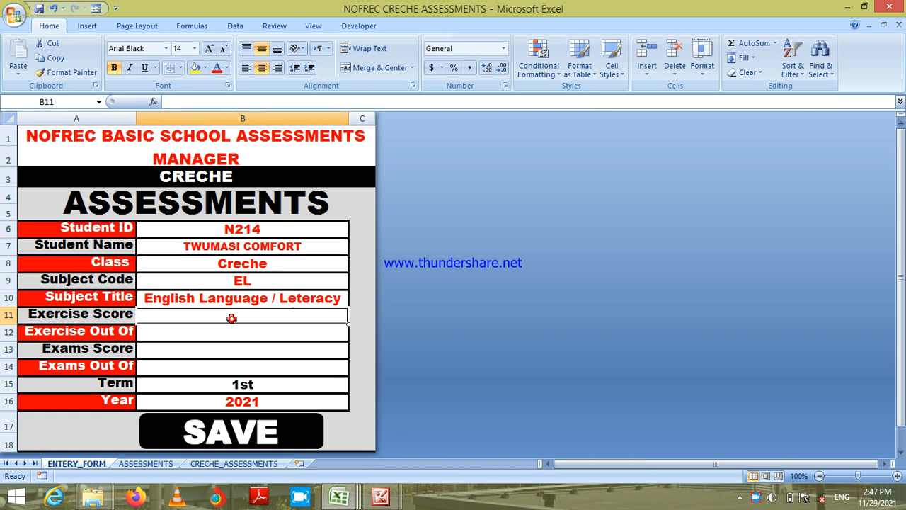
text(7)
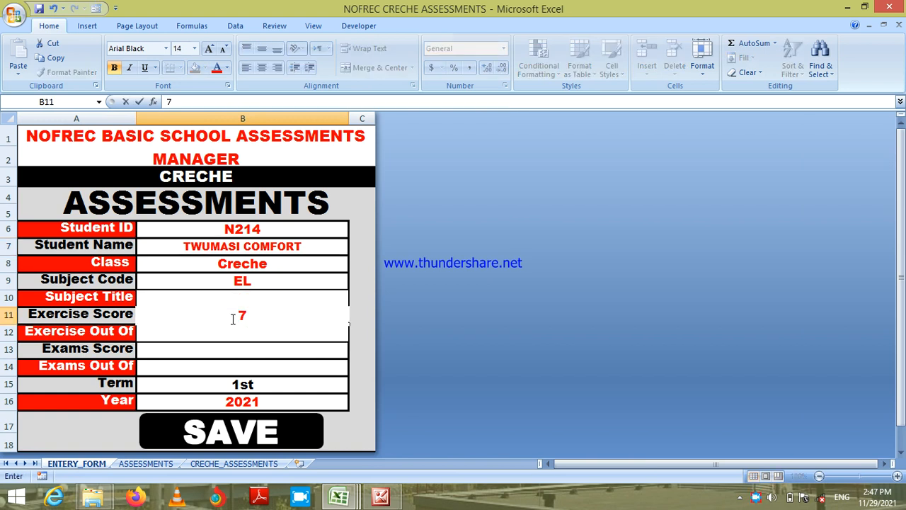
key(Return)
text(10)
key(Return)
click(276, 435)
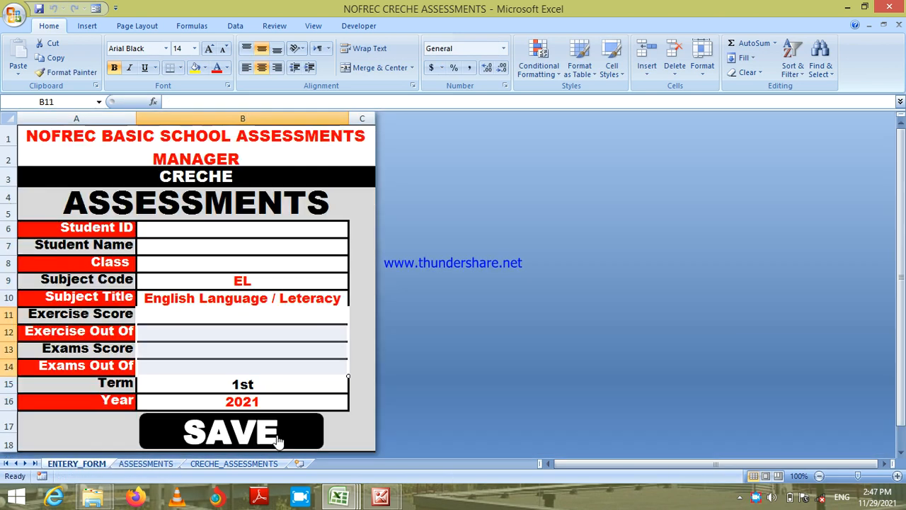
Step: Enter the third student's ID and save an English Language record with Exercise Score 8 out of 10
click(232, 228)
text(N)
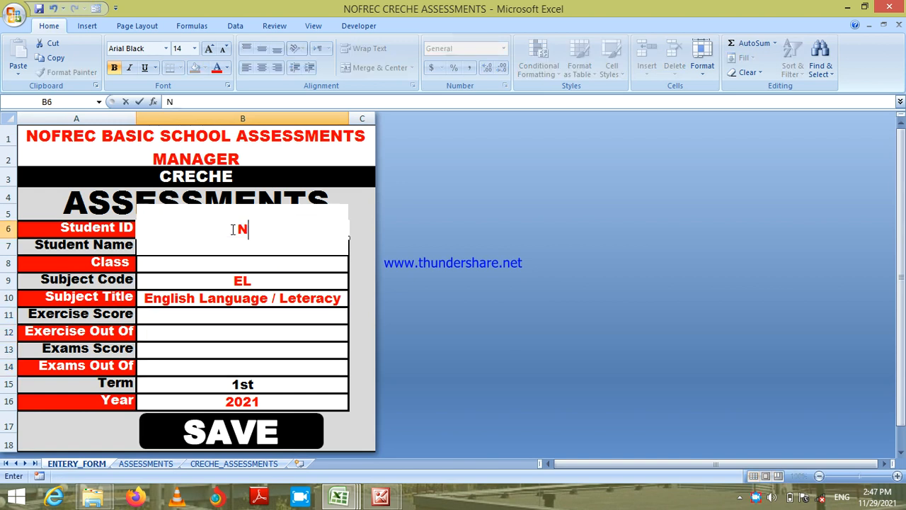
text(213)
key(Return)
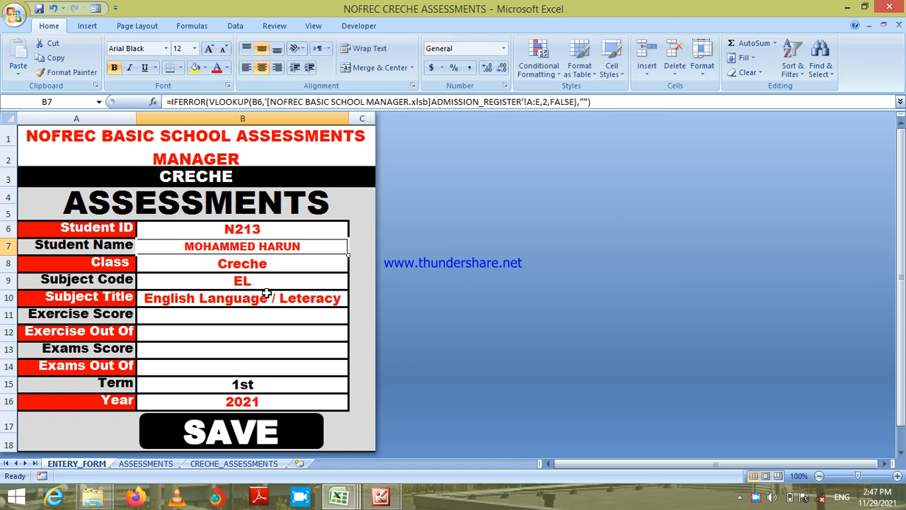
click(233, 321)
text(8)
key(Return)
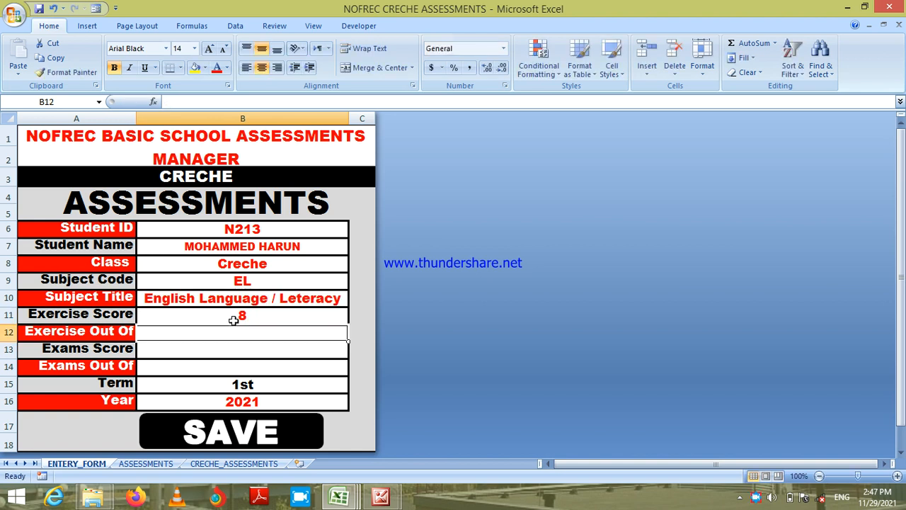
text(10)
key(Return)
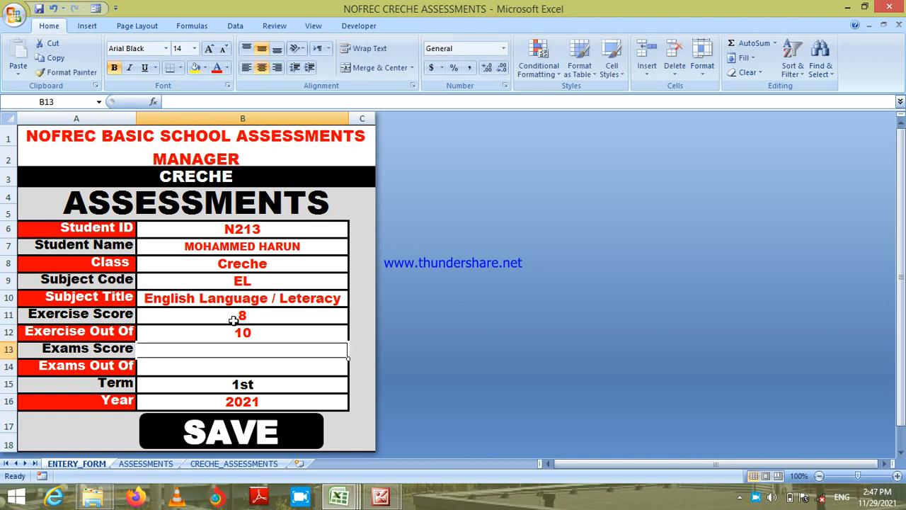
click(276, 433)
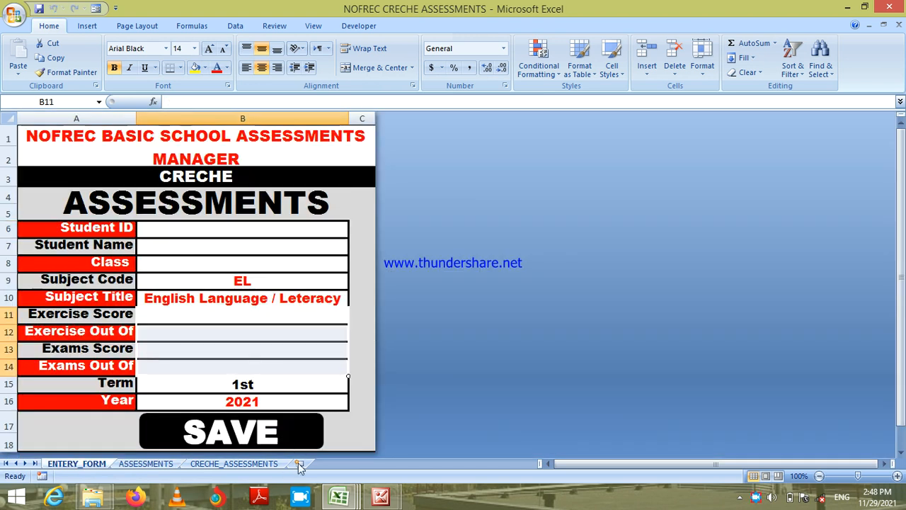
Step: Enter the fourth student's ID and save an English Language record with Exercise Score 6 out of 10
click(227, 234)
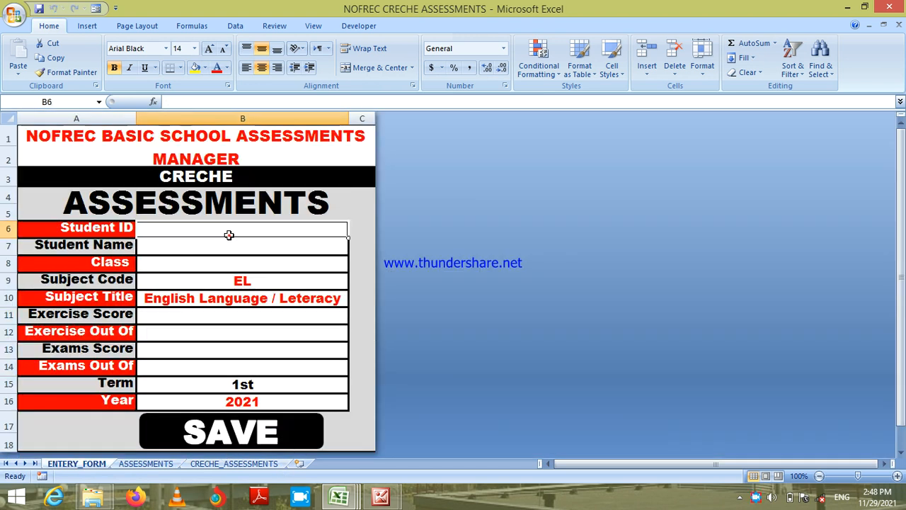
text(N212)
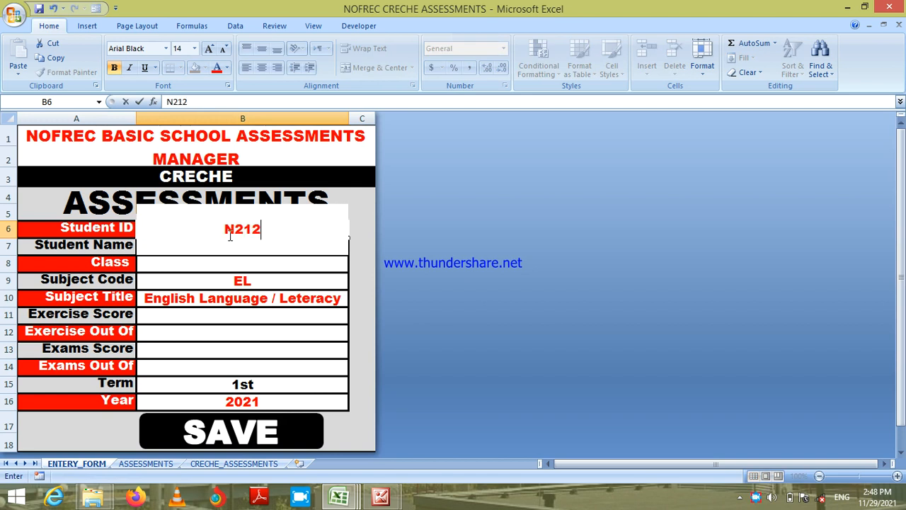
key(Return)
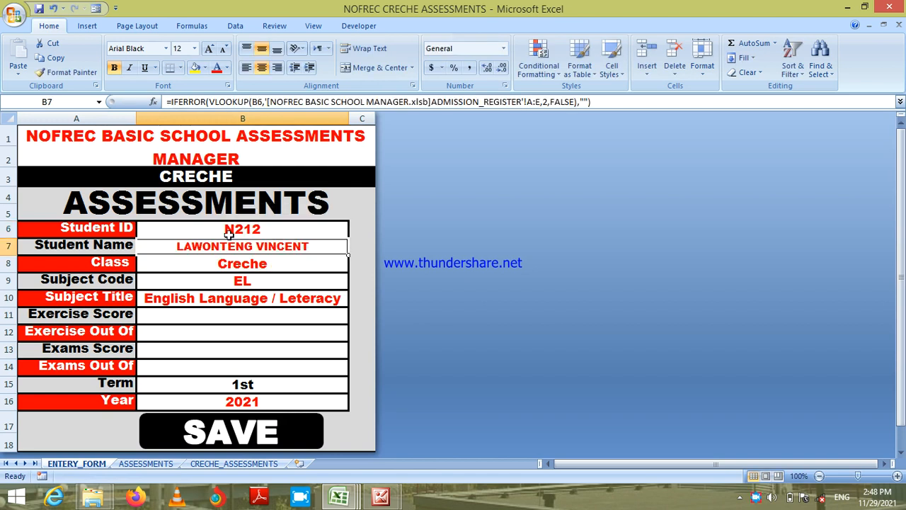
click(237, 320)
text(6)
key(Return)
text(10)
key(Return)
click(252, 443)
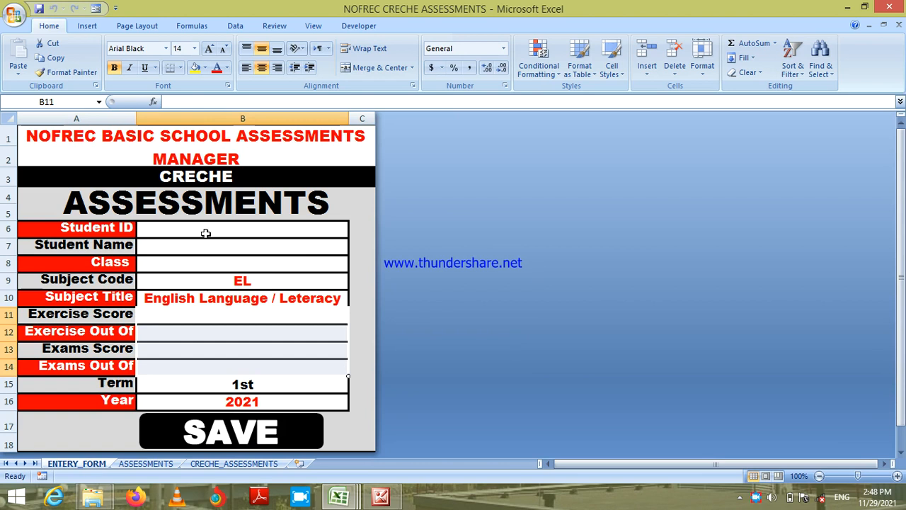
Step: Enter the fifth student's ID and save an English Language record with Exercise Score 7 out of 10
click(203, 234)
text(N211)
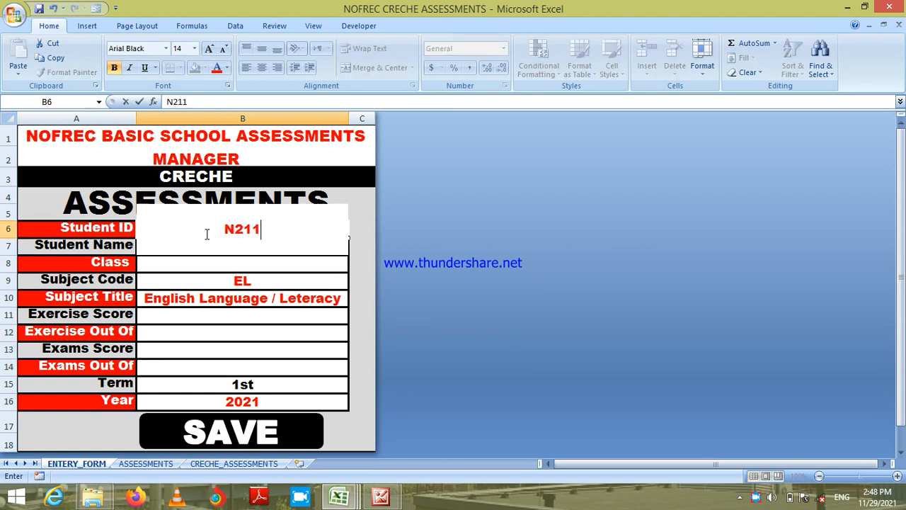
key(Return)
click(261, 313)
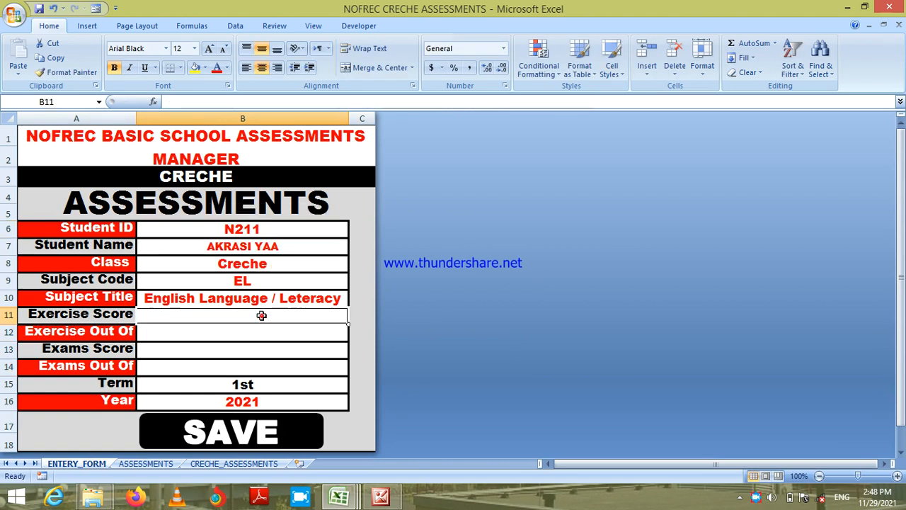
text(7)
key(Return)
text(10)
key(Return)
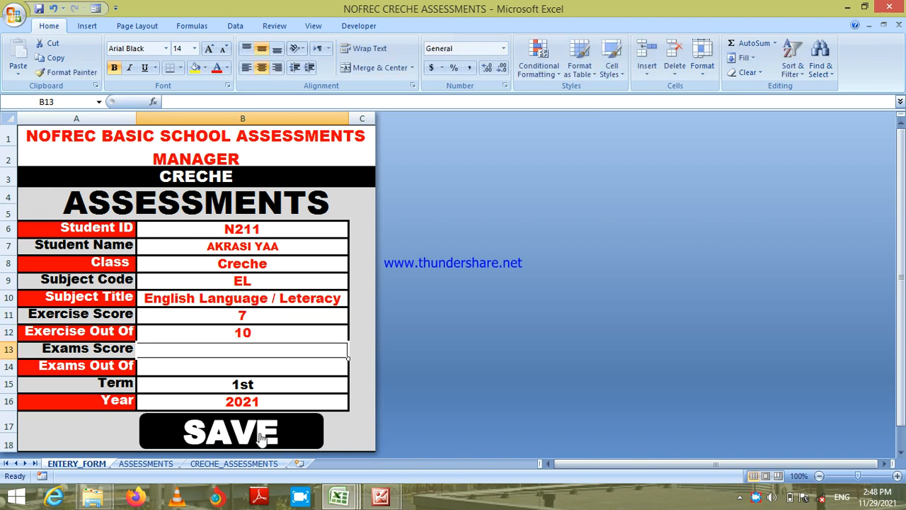
click(256, 432)
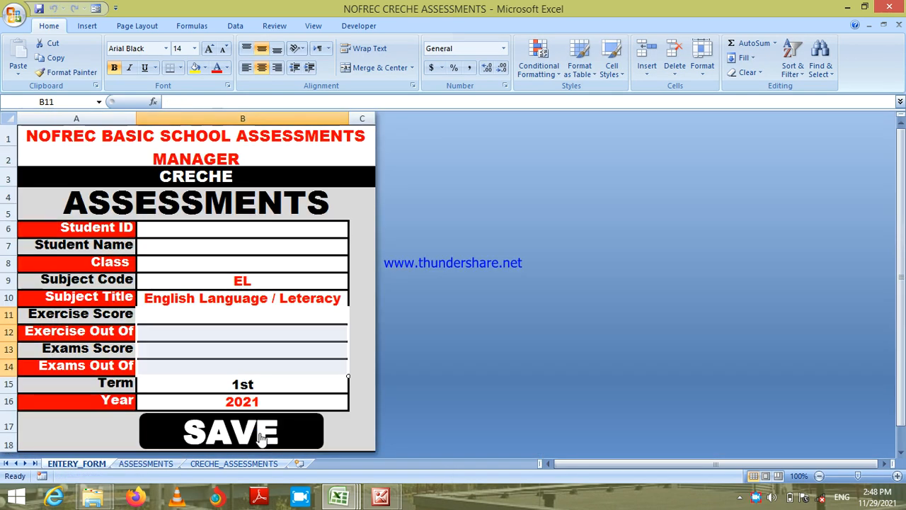
Step: Change the entry form's Subject Code to CA for Creative Arts
click(276, 283)
click(354, 284)
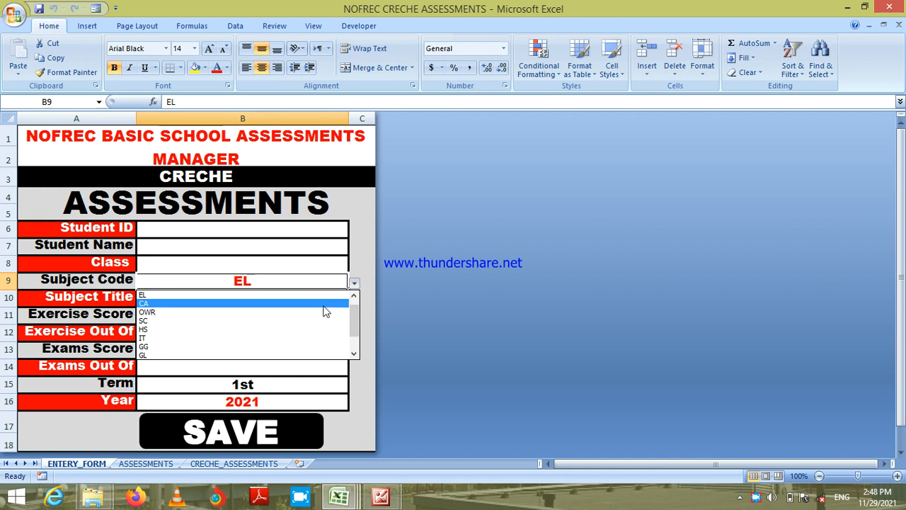
click(324, 307)
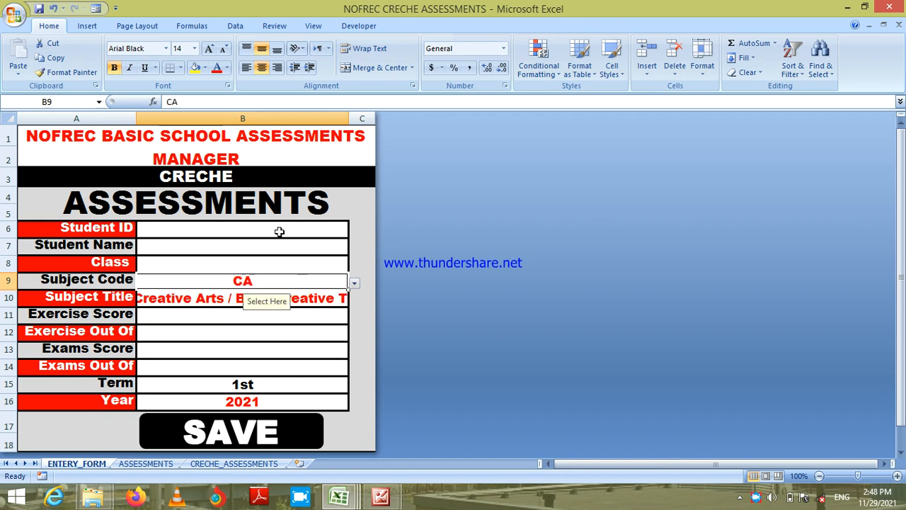
Step: Enter the first student's ID again and save a Creative Arts record with Exercise Score 9 out of 10
click(280, 231)
text(N215)
key(Return)
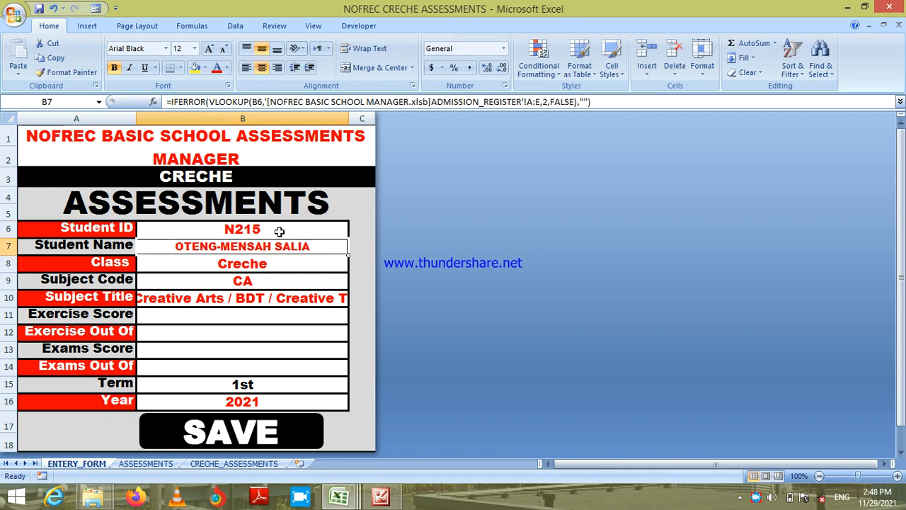
key(Return)
key(Return)
key(Return)
key(Return)
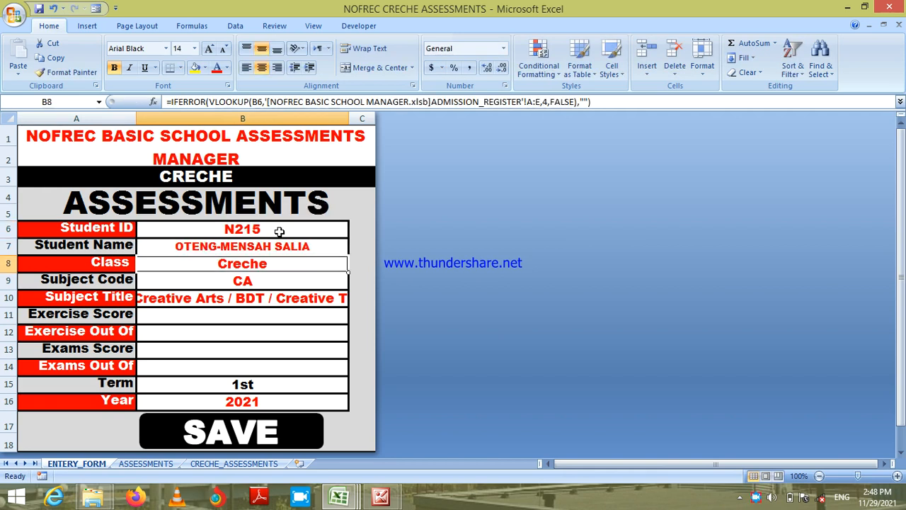
text(9)
key(Return)
text(10)
key(Return)
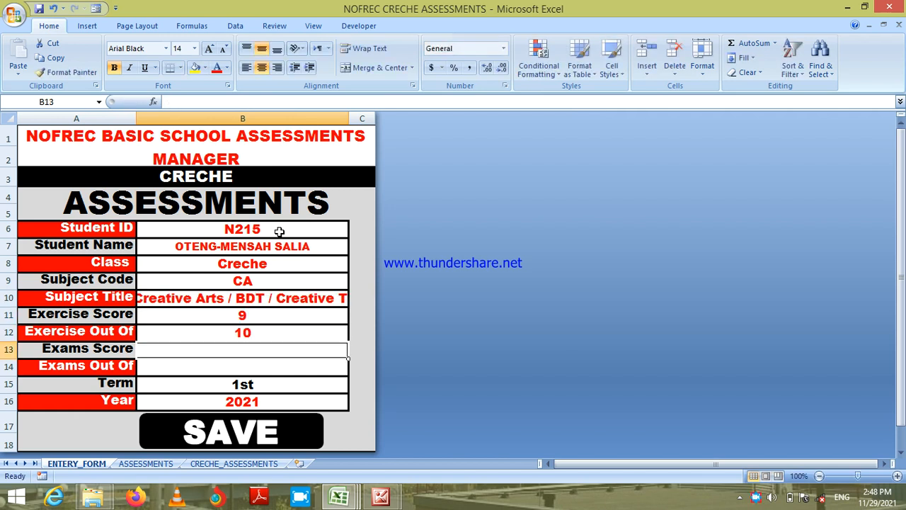
click(281, 429)
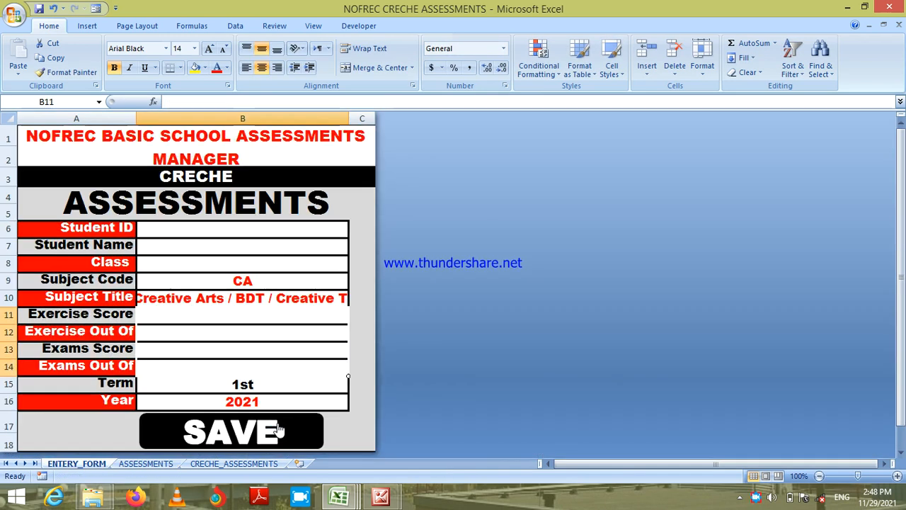
Step: Enter the second student's ID and save a Creative Arts record with Exercise Score 8 out of 10
click(251, 227)
text(N214)
key(Return)
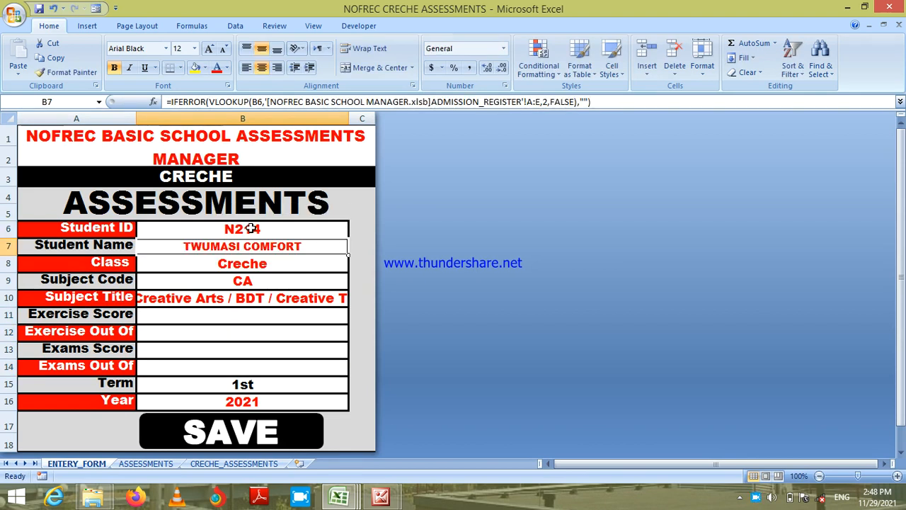
click(244, 319)
text(8)
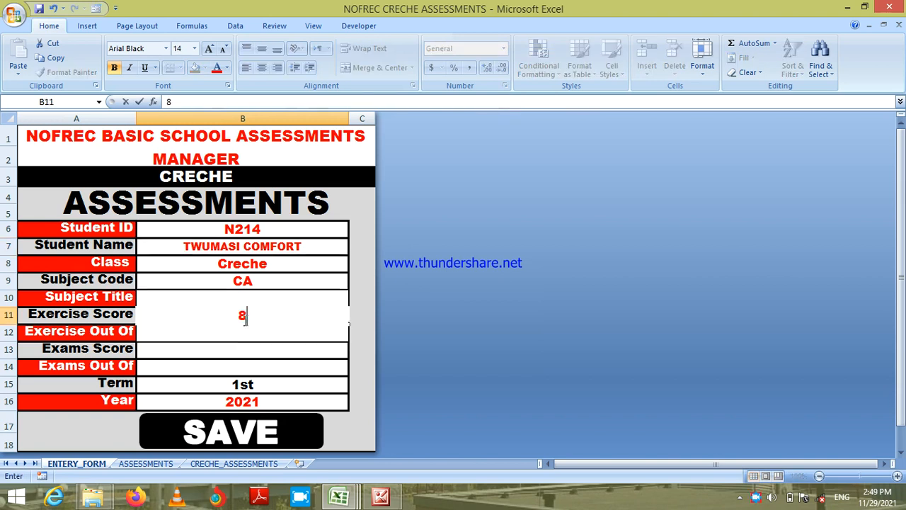
key(Return)
text(10)
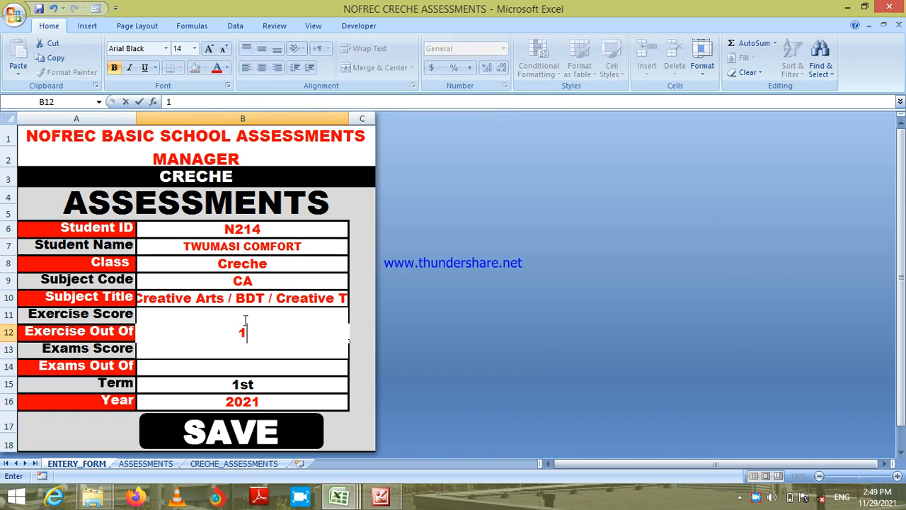
key(Return)
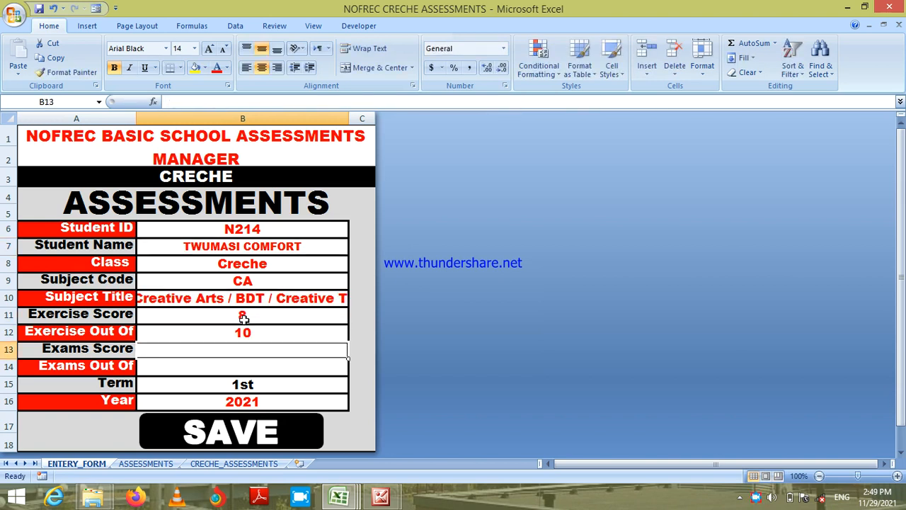
click(259, 430)
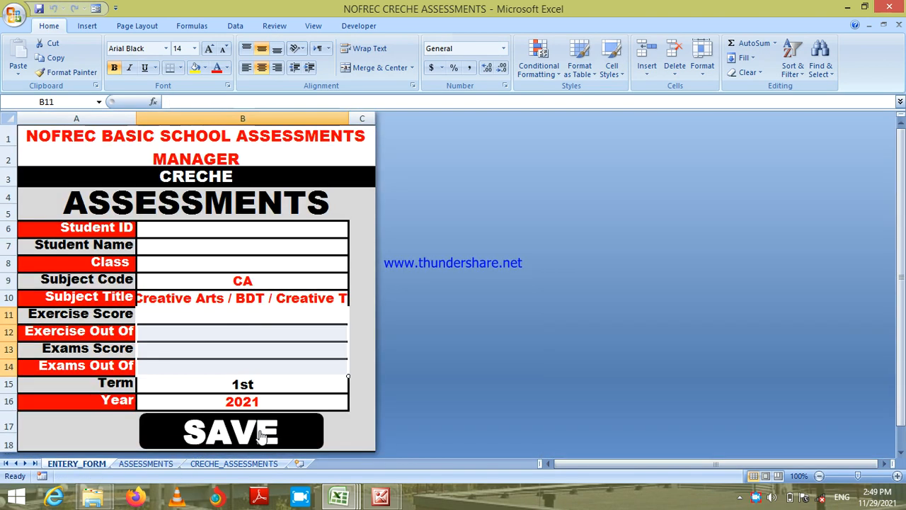
Step: Enter the third student's ID and save a Creative Arts record with Exercise Score 7 out of 10
click(242, 230)
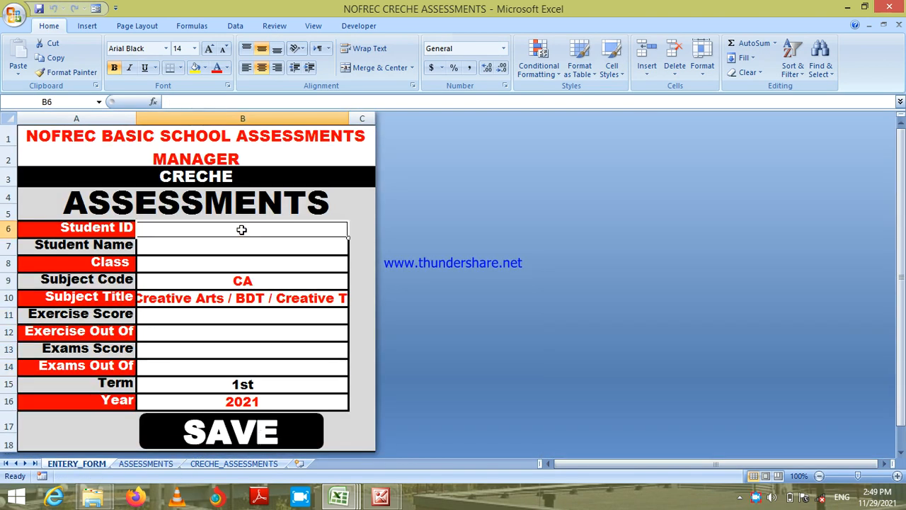
text(N213)
key(Return)
click(246, 315)
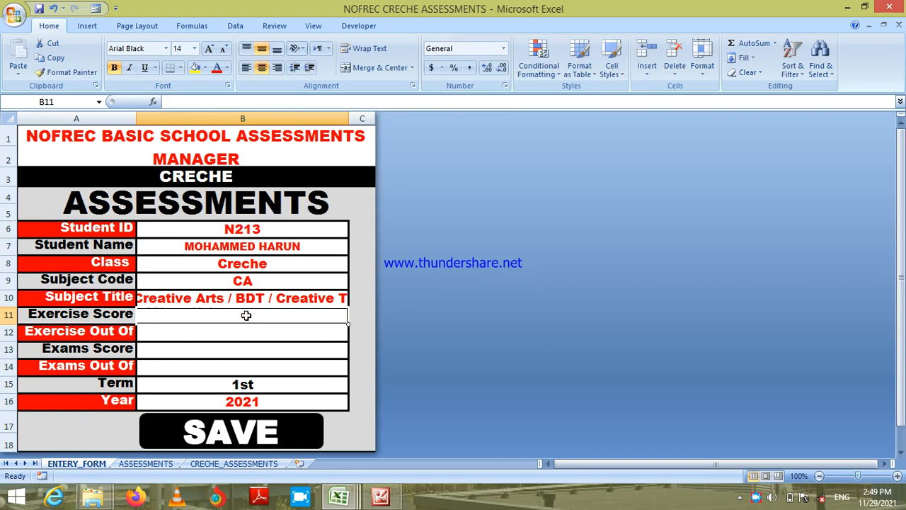
text(7)
key(Return)
text(10)
key(Return)
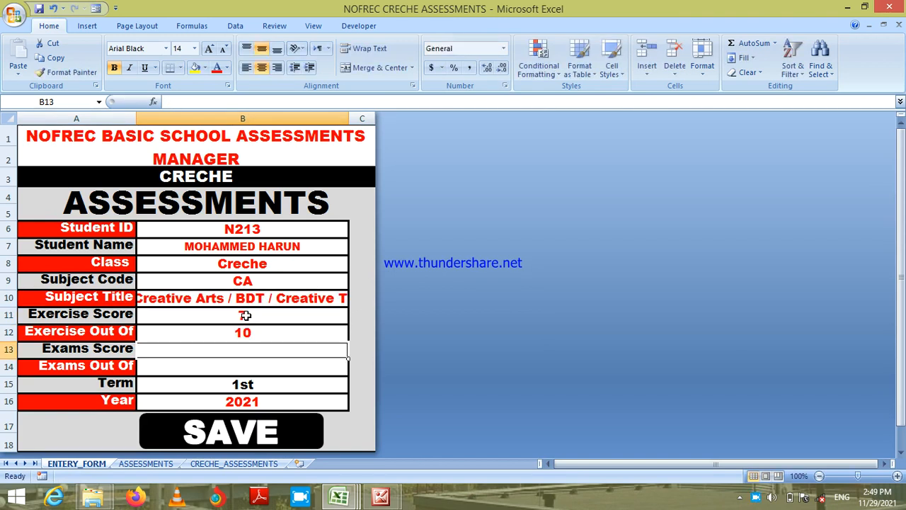
click(278, 433)
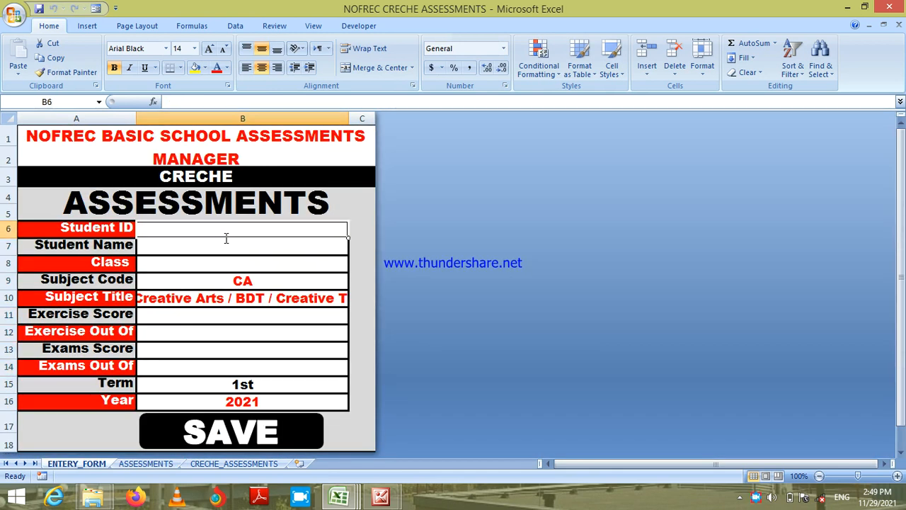
Step: Enter the fourth student's ID and save a Creative Arts record with Exercise Score 9 out of 10
text(N212)
key(Return)
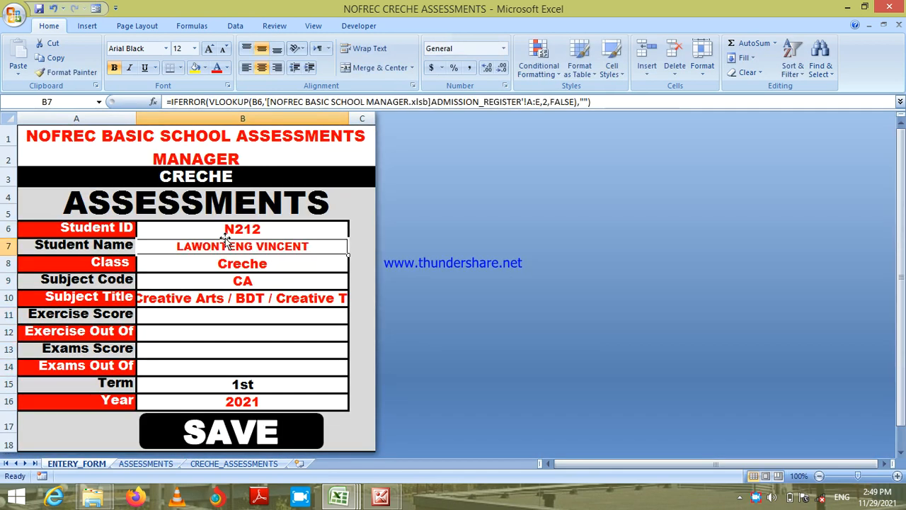
click(239, 322)
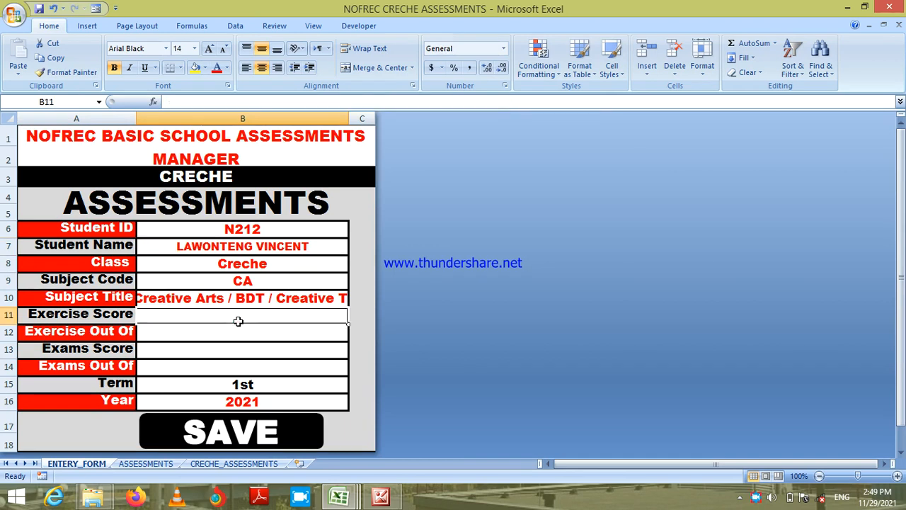
text(9)
key(Return)
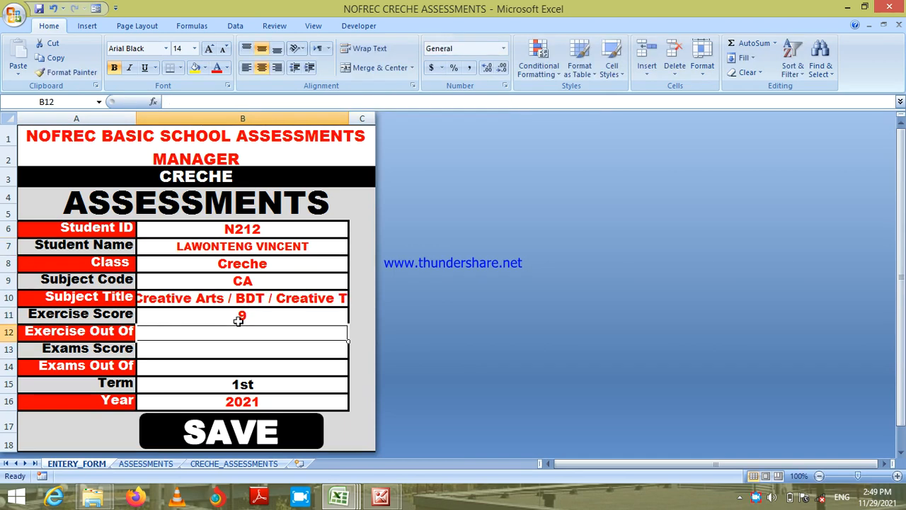
text(10)
key(Return)
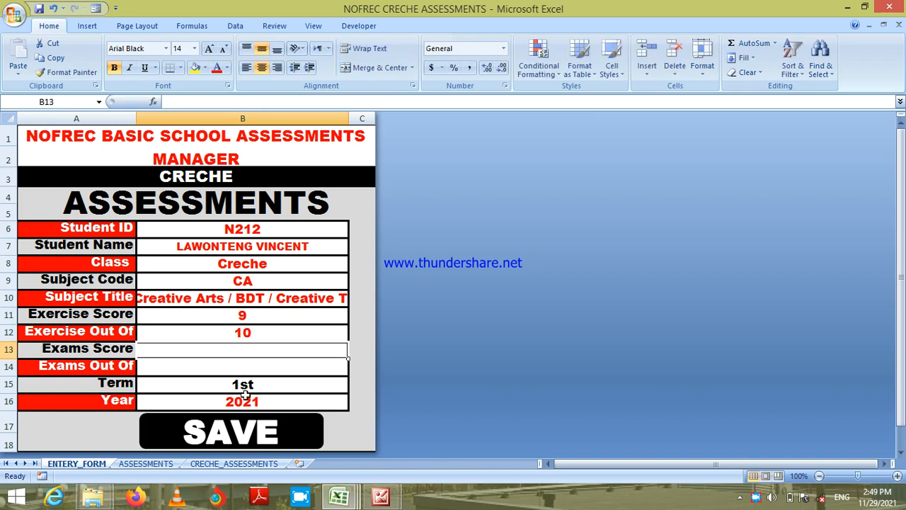
click(265, 434)
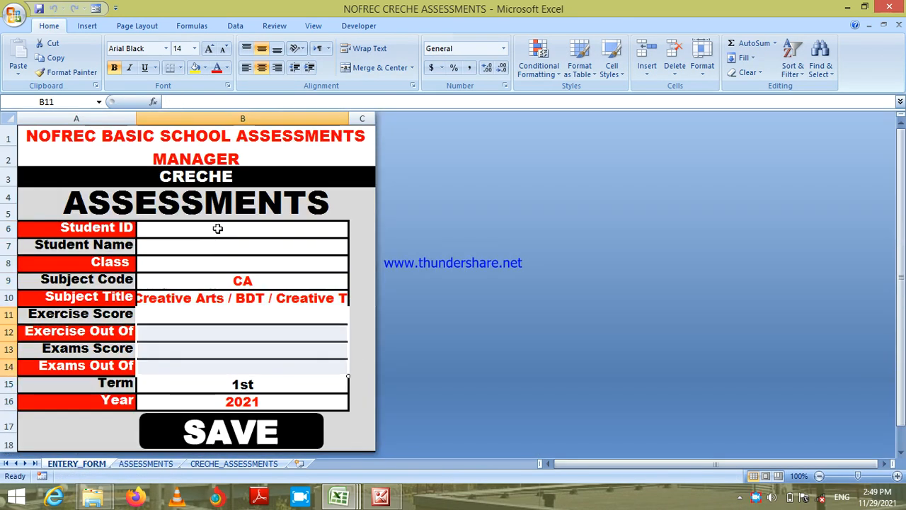
Step: Enter the fifth student's ID and save a Creative Arts record with Exercise Score 10 out of 10
click(219, 231)
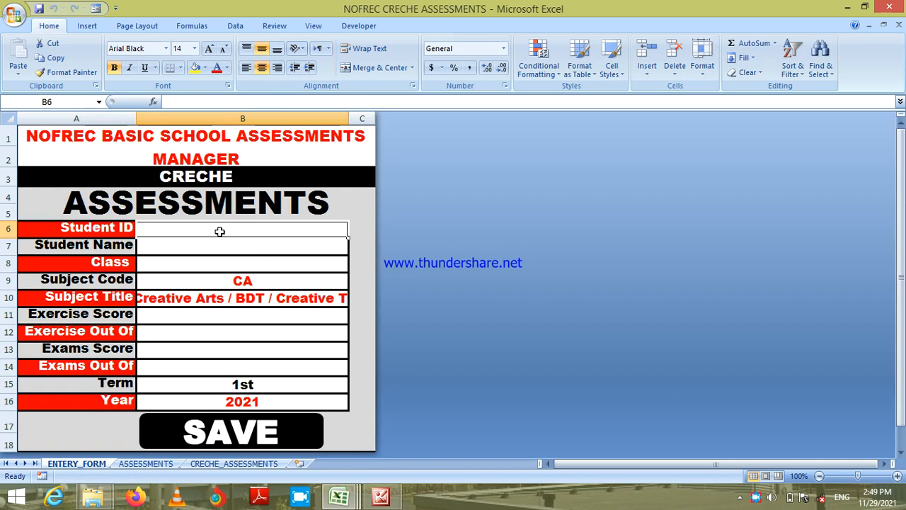
text(1)
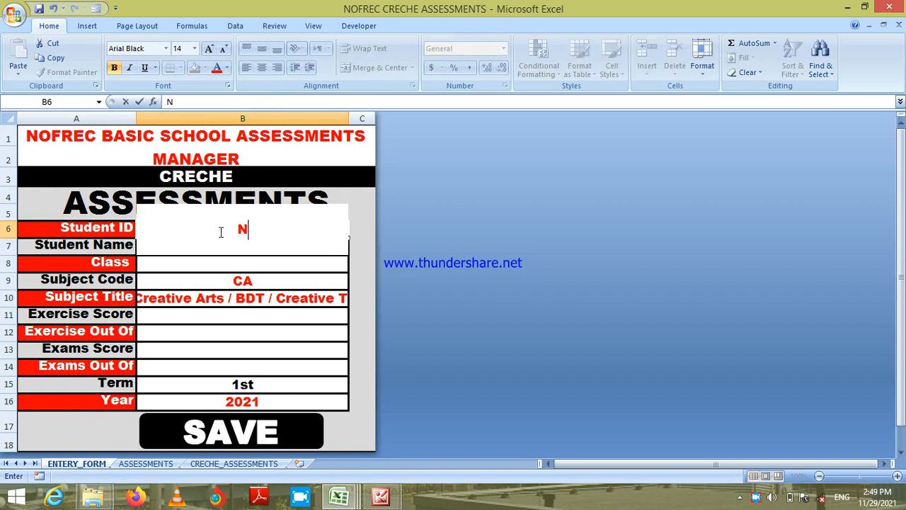
text(211)
key(Return)
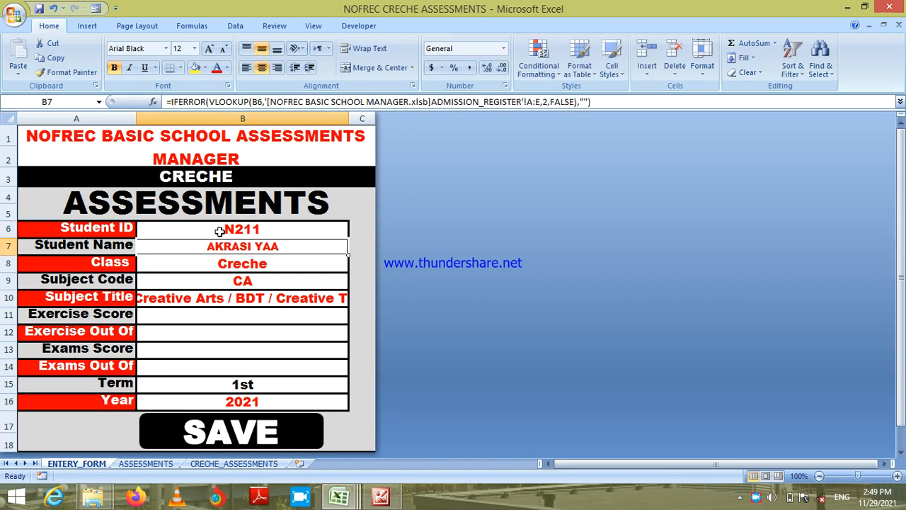
key(Down)
key(Down)
key(Down)
key(Down)
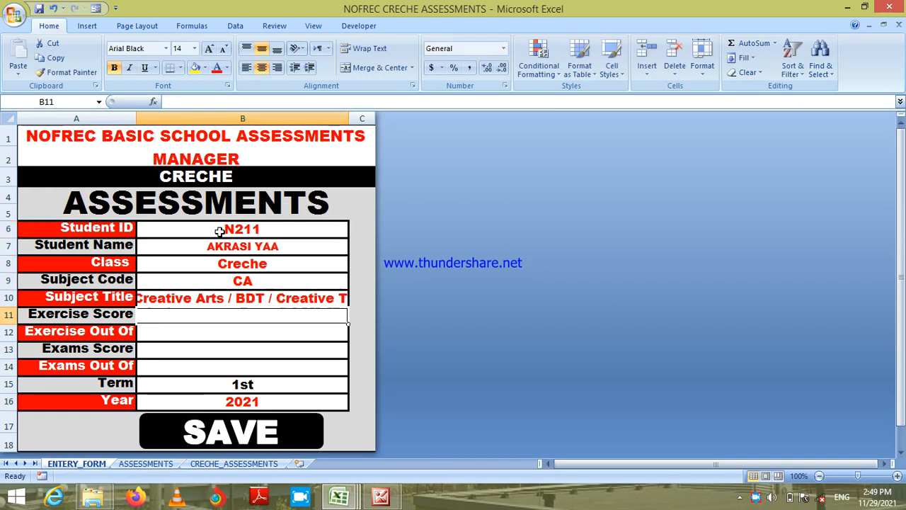
text(10)
key(Return)
text(10)
key(Return)
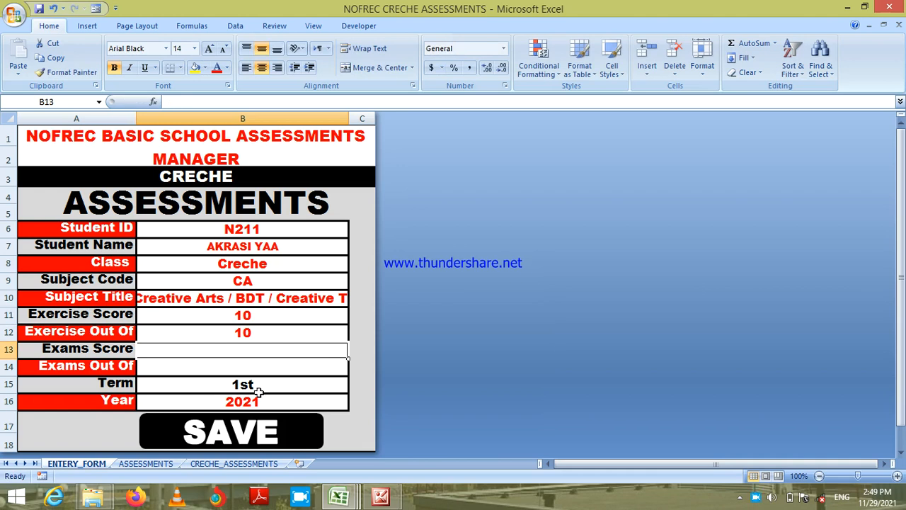
click(265, 444)
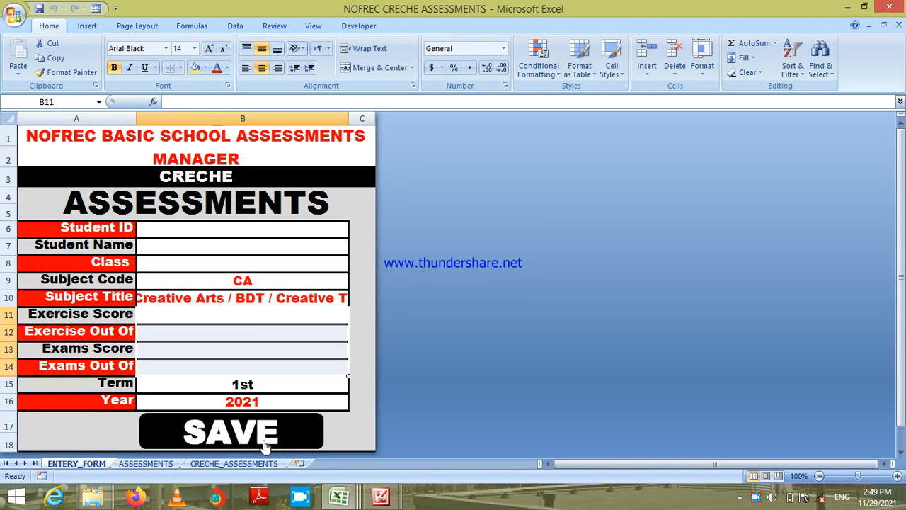
Step: Change the form's Subject Code to OWR for Our World Our People / RME
click(267, 283)
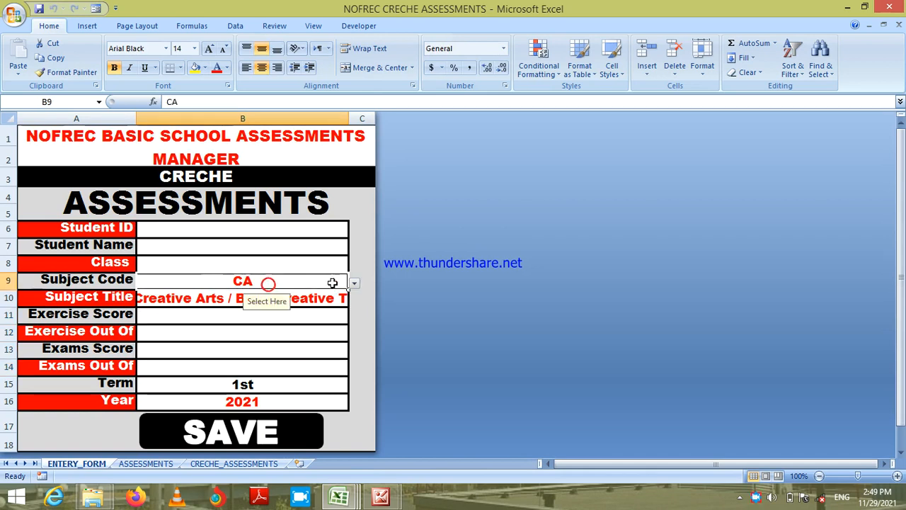
click(354, 283)
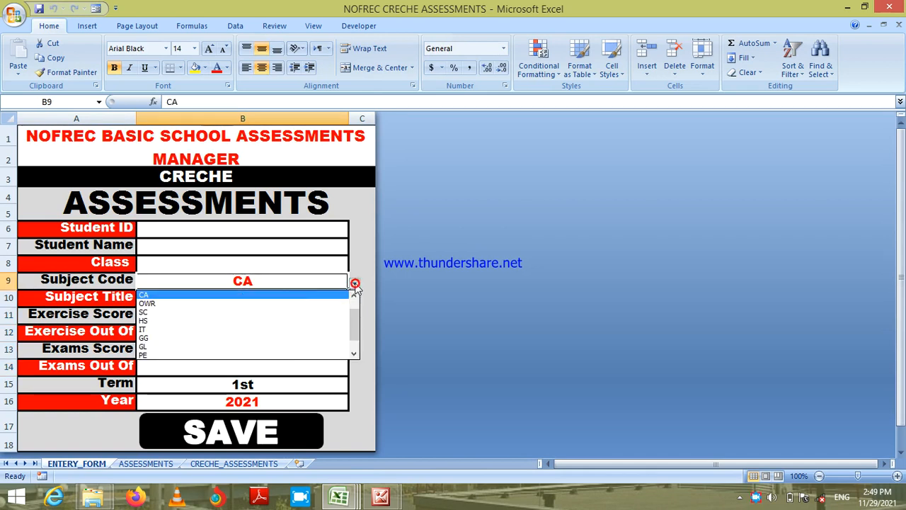
click(316, 305)
Step: Enter the first student's ID and save an Our World Our People record with Exercise Score 8 out of 10
click(263, 230)
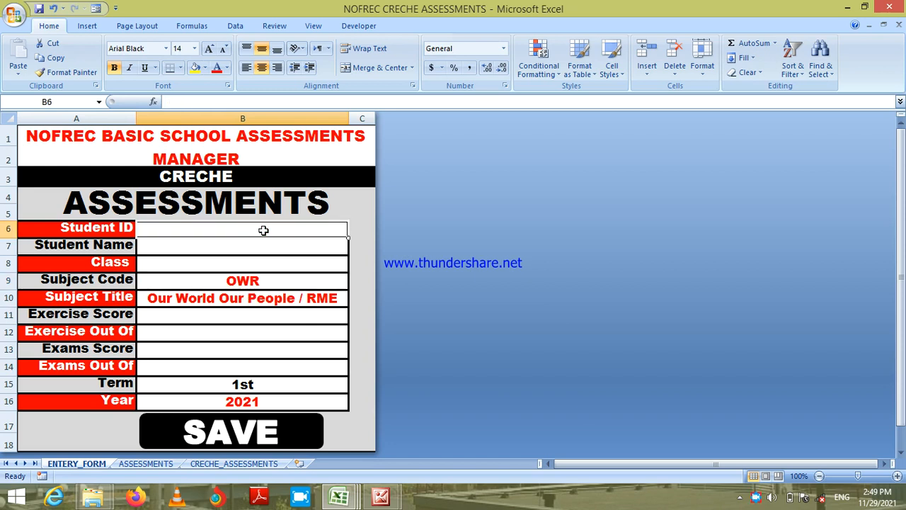
text(N215)
key(Return)
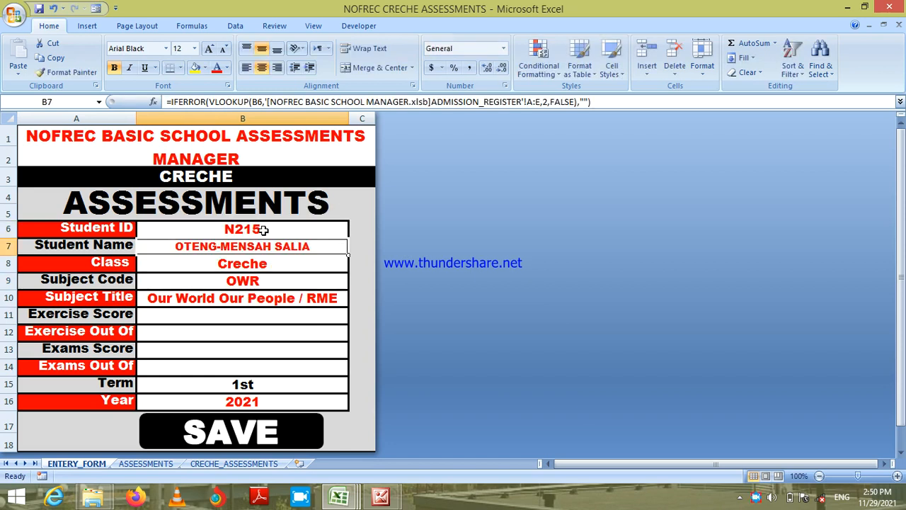
click(257, 319)
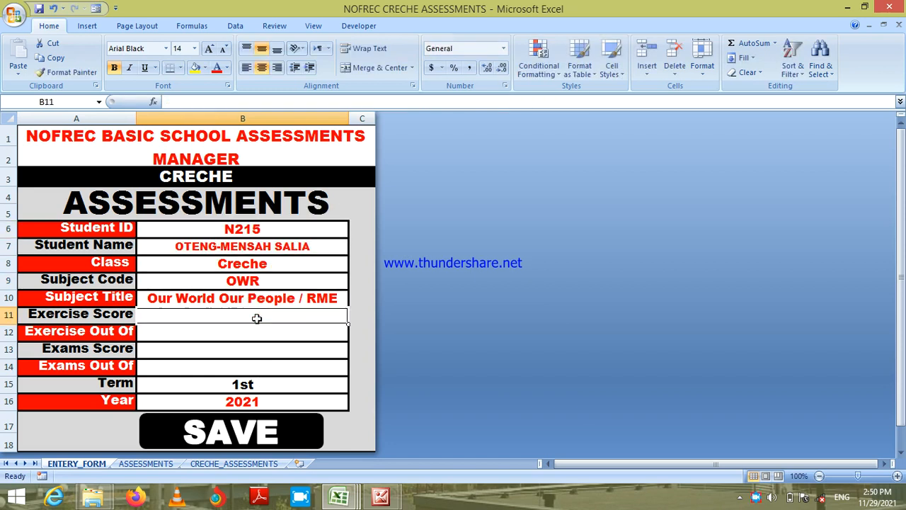
text(8)
key(Return)
text(10)
key(Return)
click(269, 436)
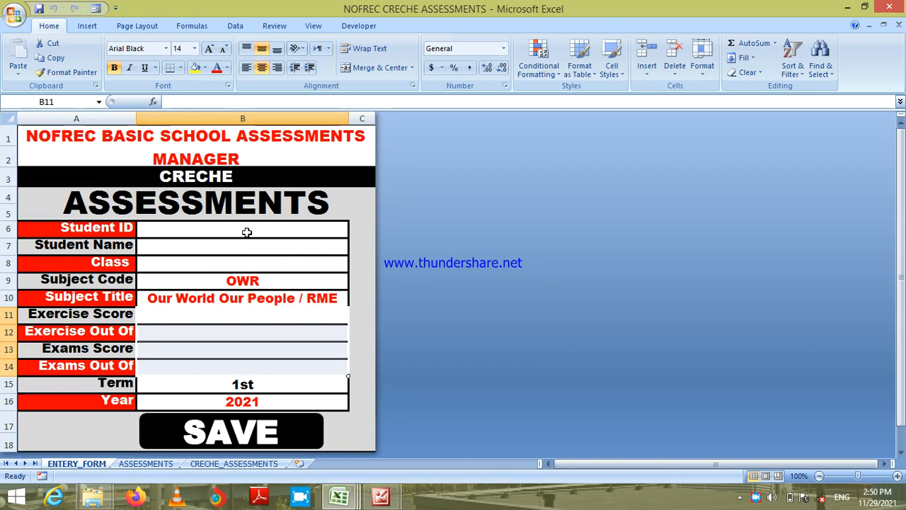
Step: Enter the second student's ID and save an Our World Our People record with Exercise Score 6 out of 10
text(N214)
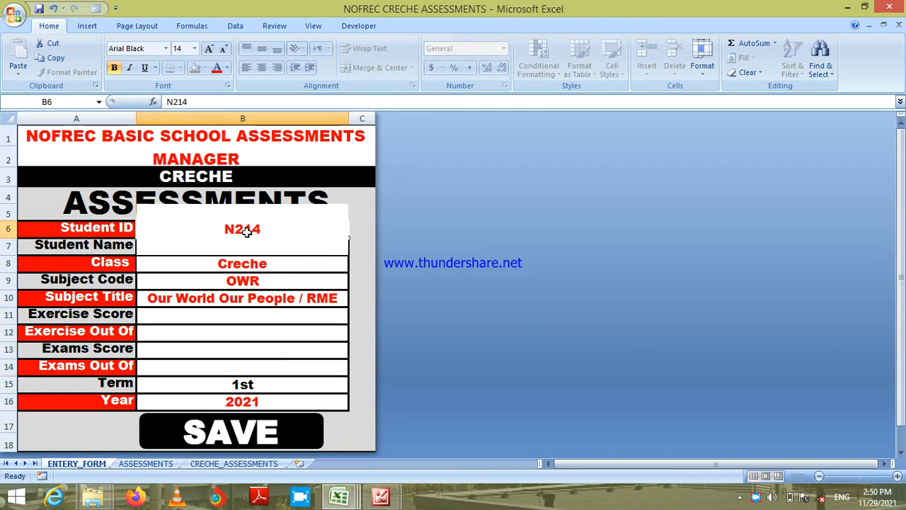
key(Return)
click(264, 317)
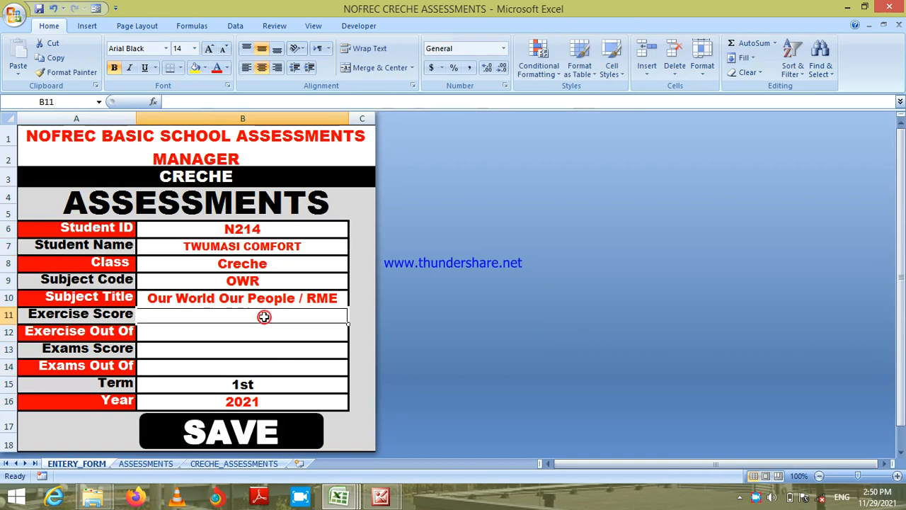
text(6)
key(Return)
text(10)
key(Return)
click(272, 436)
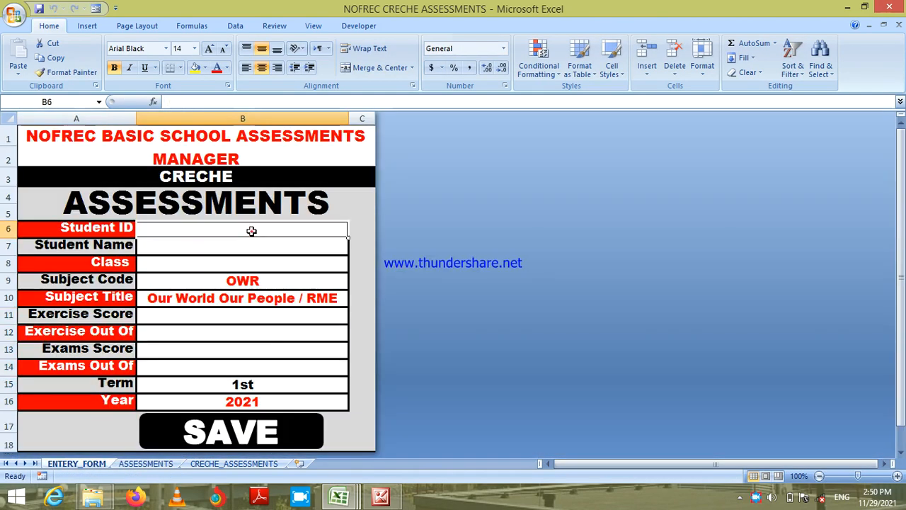
Step: Enter the third student's ID and save an Our World Our People record with Exercise Score 8 out of 10
text(N21)
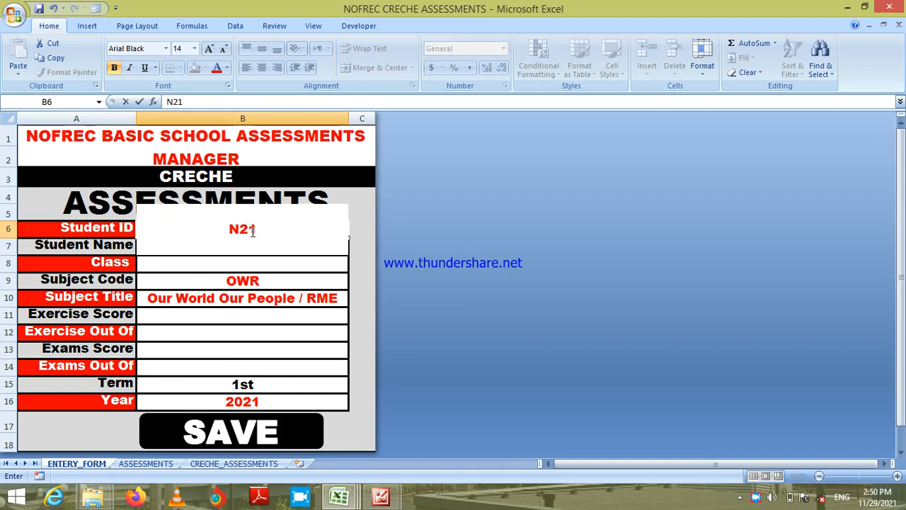
text(3)
key(Return)
click(262, 323)
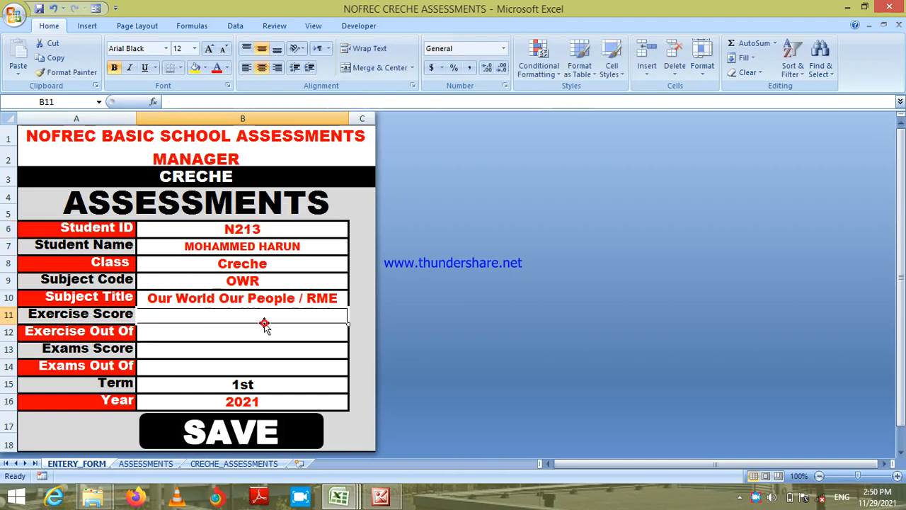
text(8)
key(Return)
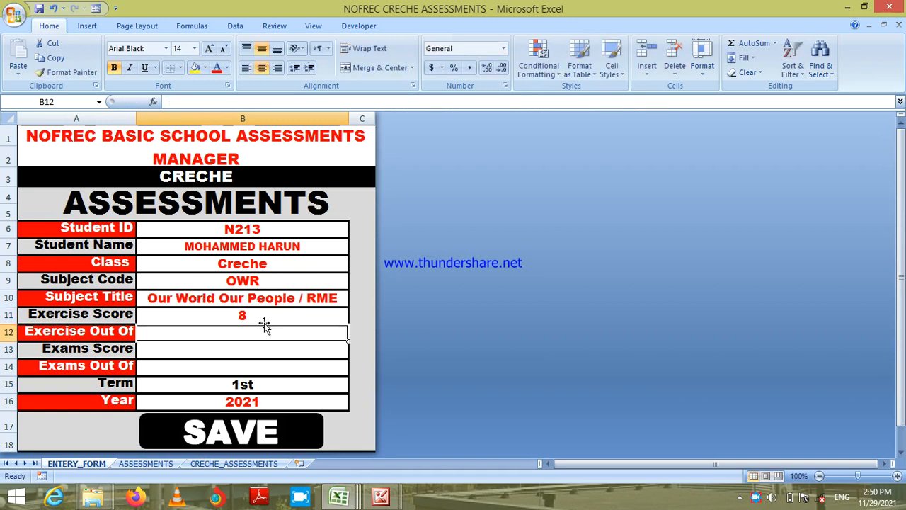
text(10)
key(Return)
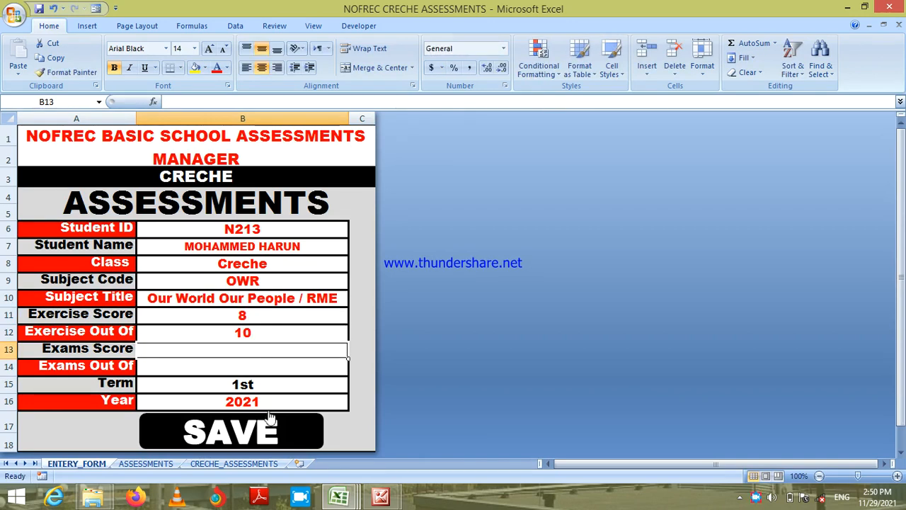
click(276, 440)
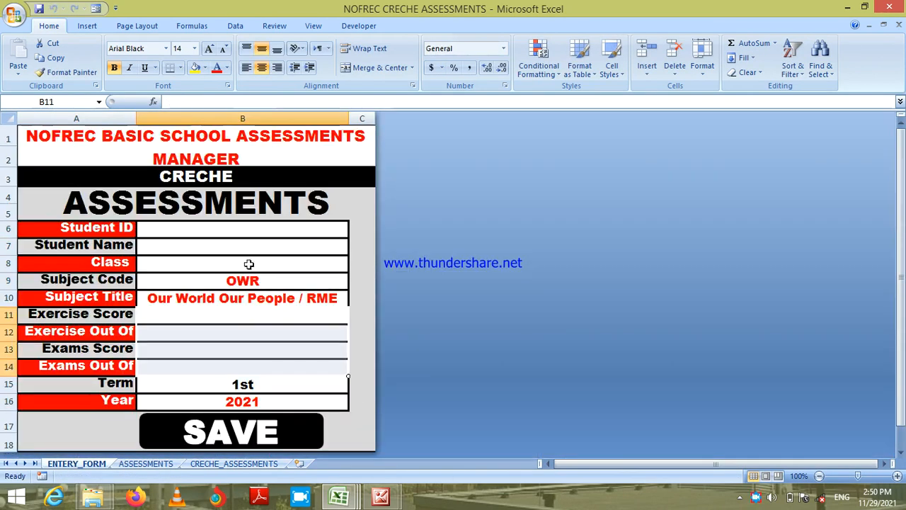
Step: Enter the fourth student's ID and save an Our World Our People record with Exercise Score 9 out of 10
click(241, 237)
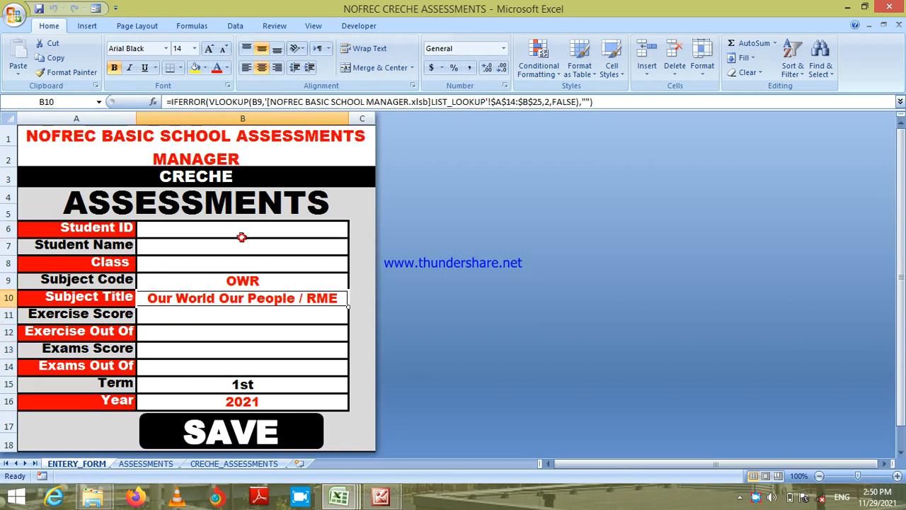
click(233, 219)
click(236, 232)
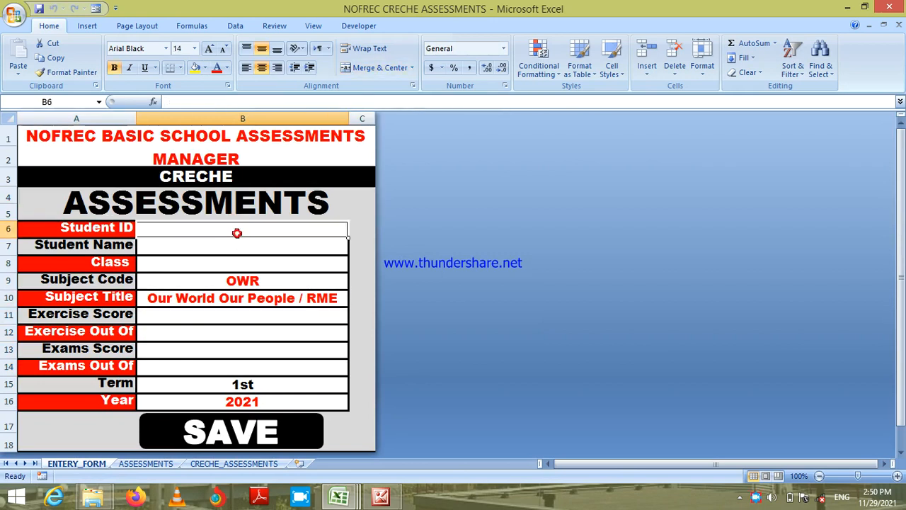
text(N212)
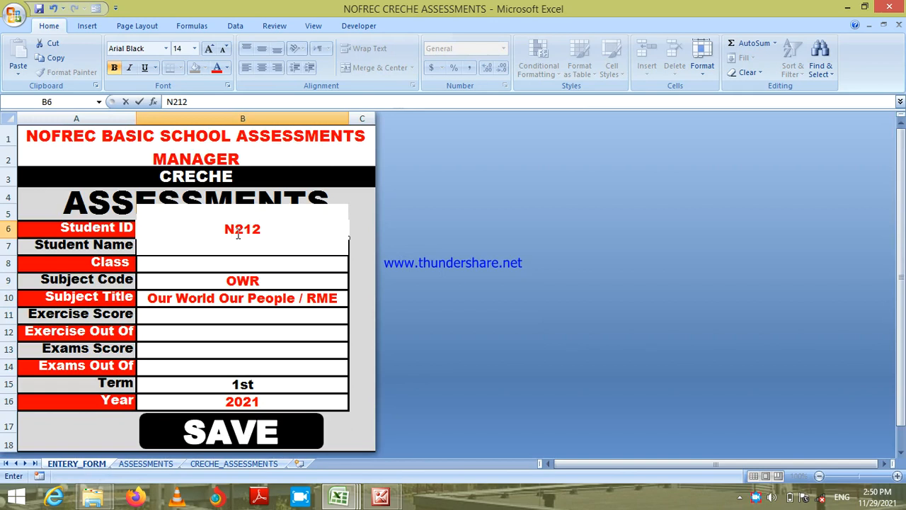
key(Return)
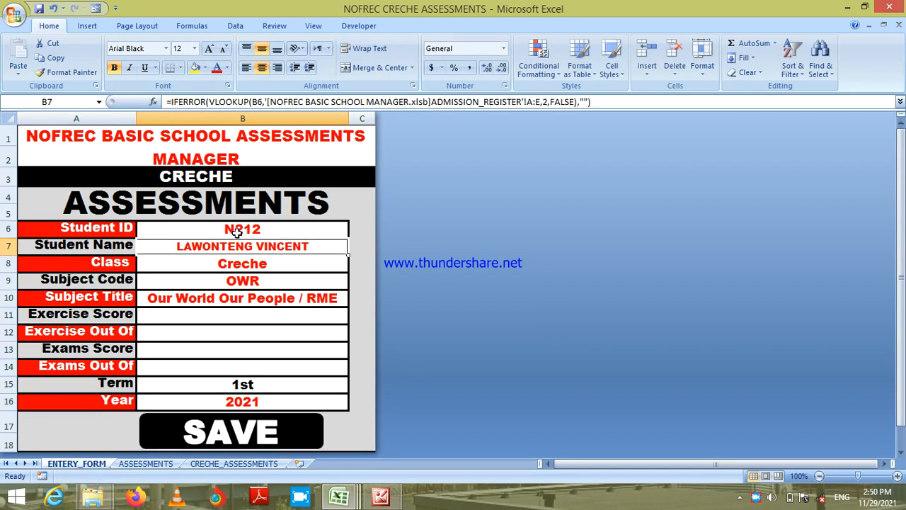
click(261, 318)
text(9)
key(Return)
text(10)
key(Return)
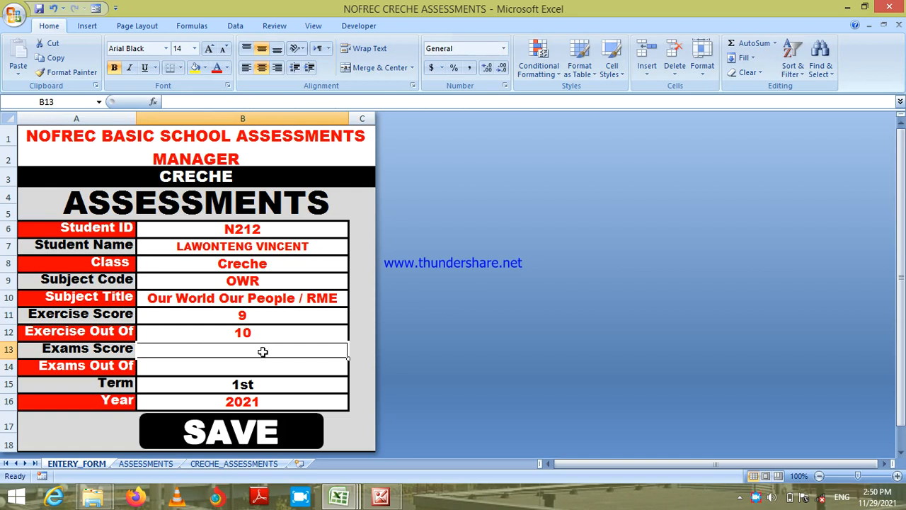
click(267, 423)
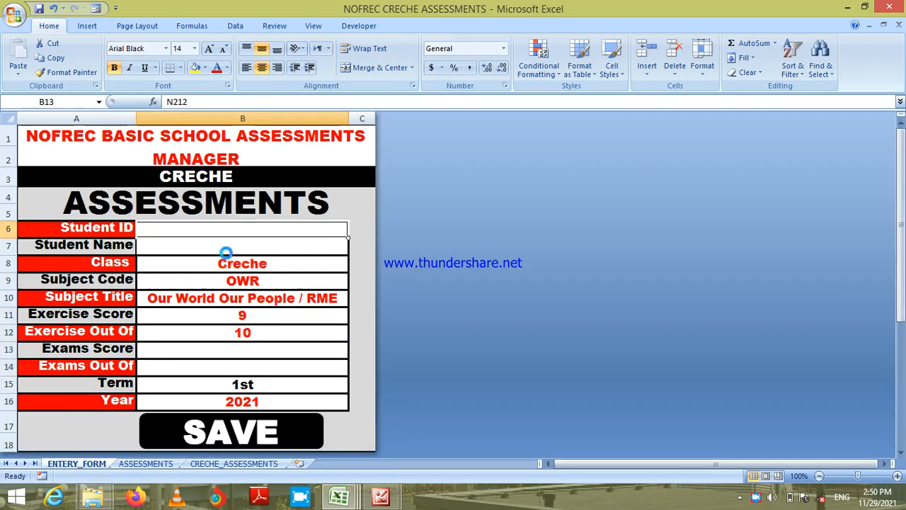
Step: Enter the fifth student's ID and save an Our World Our People record with Exercise Score 8 out of 10
text(N211)
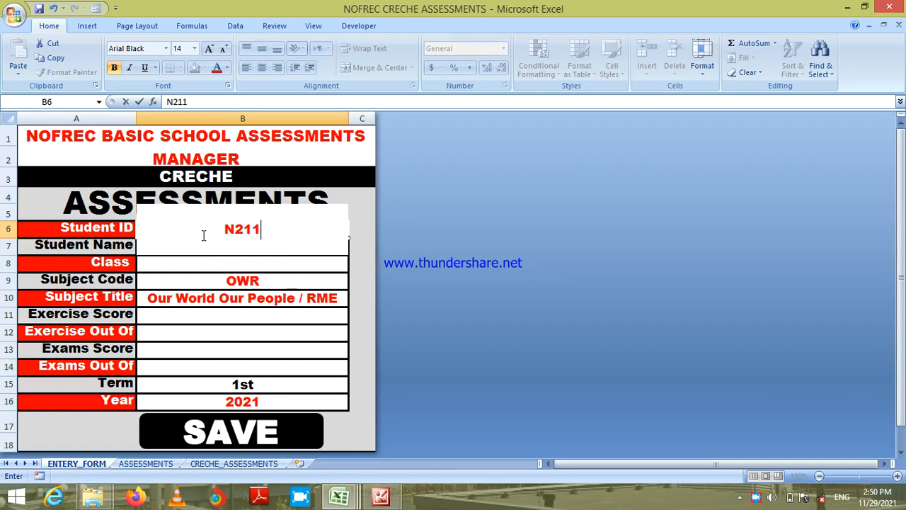
key(Return)
key(Return)
key(Return)
key(Return)
key(Return)
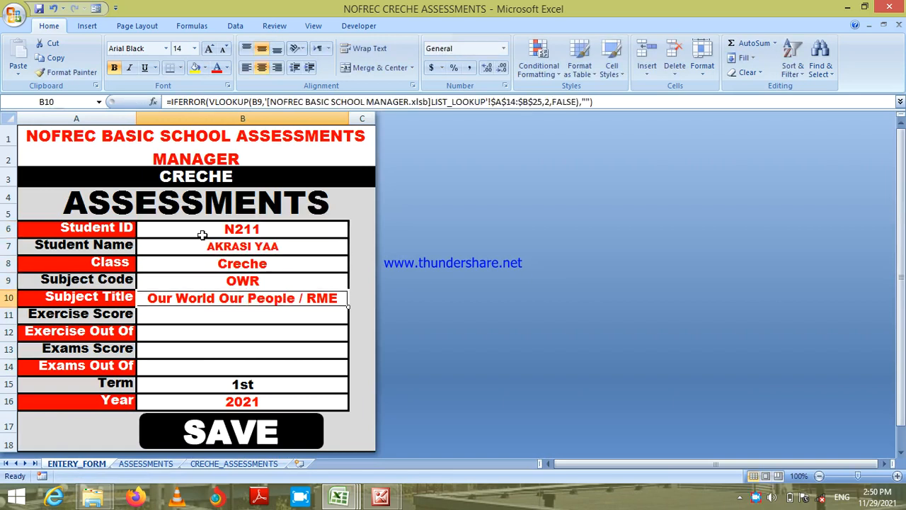
text(8)
key(Return)
text(10)
key(Return)
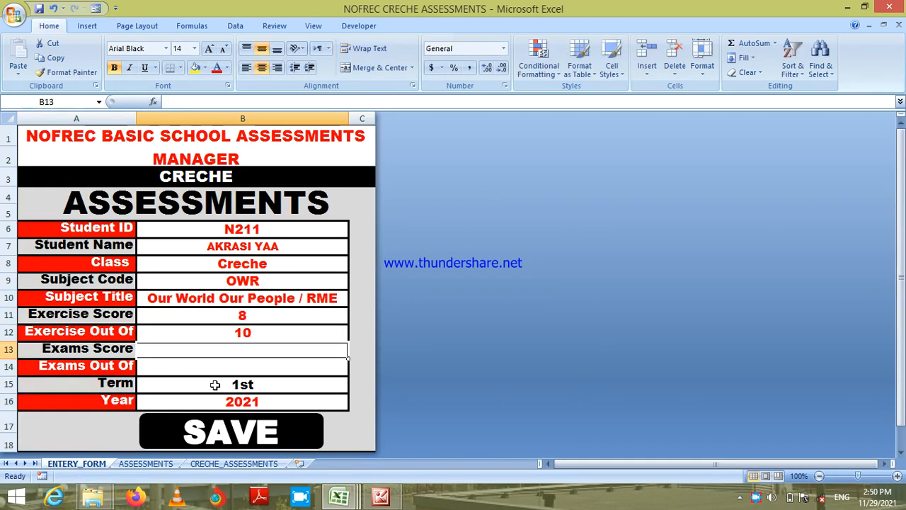
click(245, 425)
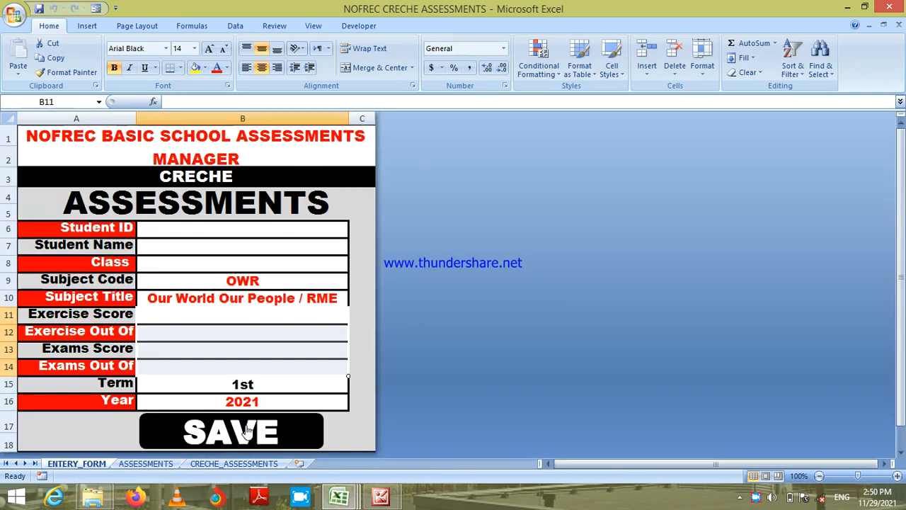
Step: Show the ASSESSMENTS sheet and examine the subject codes and exercise scores of the saved OWR records
click(146, 464)
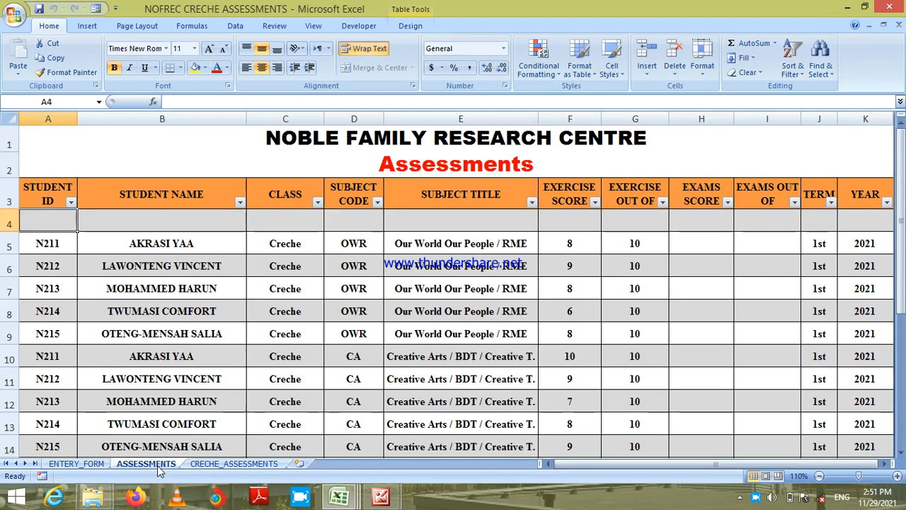
click(222, 242)
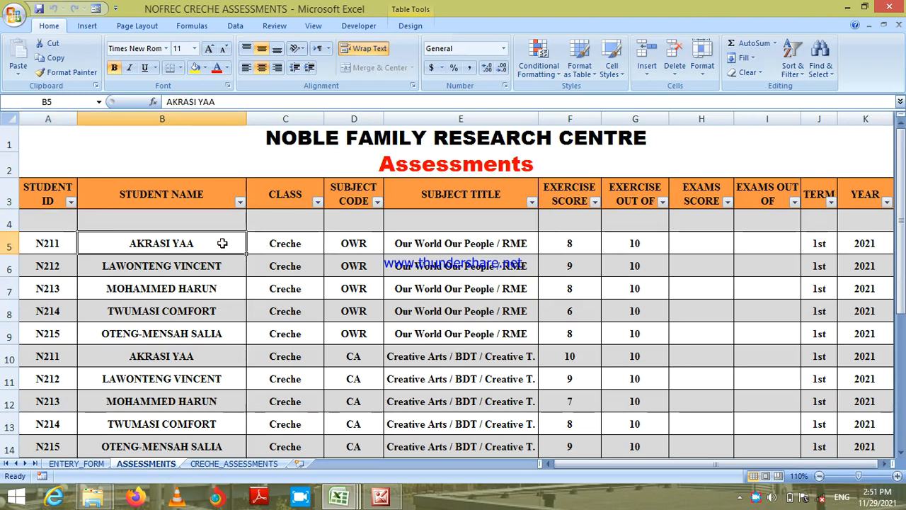
key(Right)
key(Right)
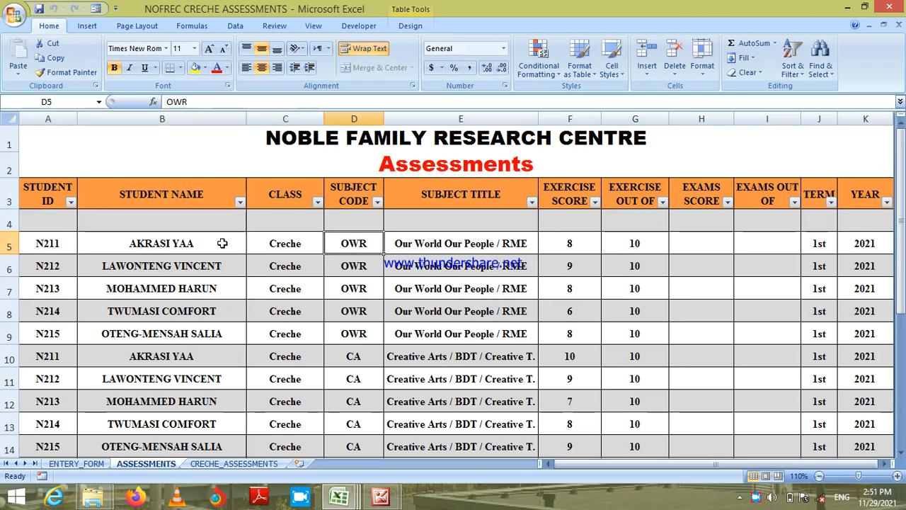
key(Down)
key(Down)
key(Down)
key(Down)
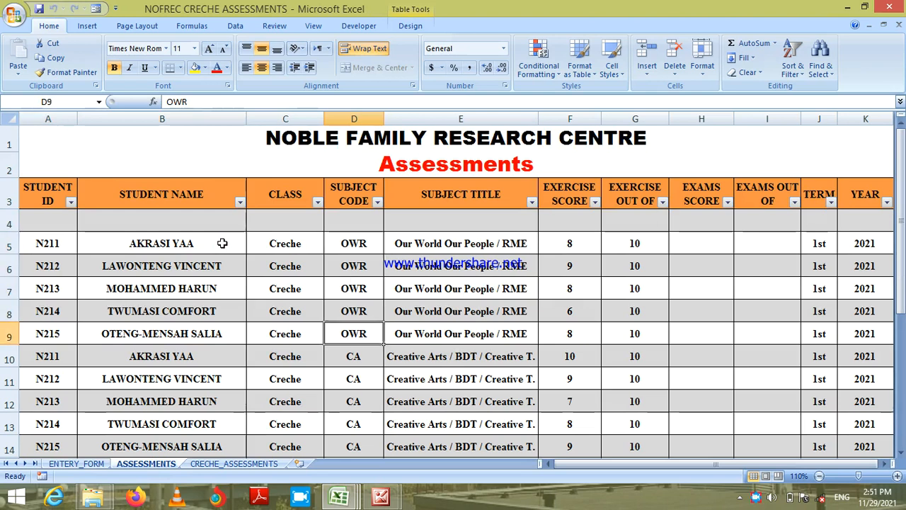
key(Right)
key(Right)
key(Up)
key(Up)
key(Up)
key(Up)
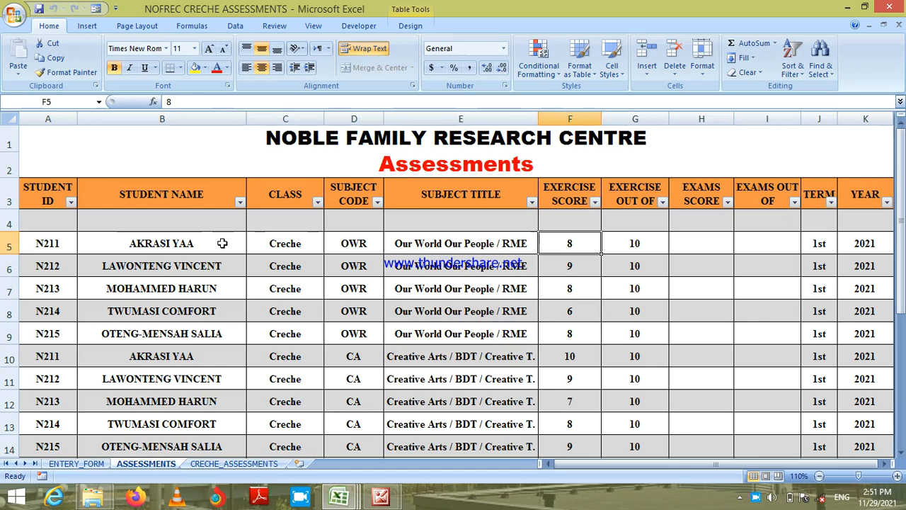
Step: Examine the Exams Score, Exams Out Of and Term columns of the saved assessment records
key(Right)
key(Right)
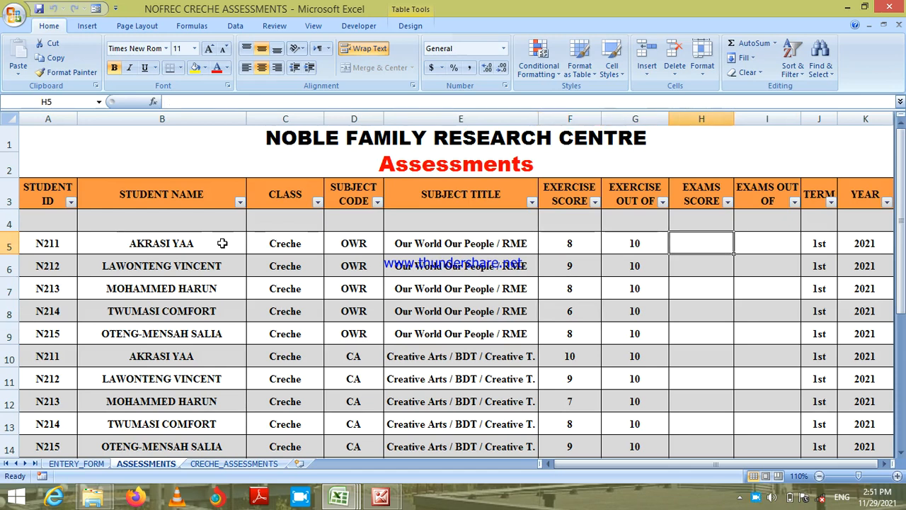
key(Right)
key(Left)
key(Down)
key(Down)
key(Down)
key(Down)
key(Down)
key(Down)
key(Down)
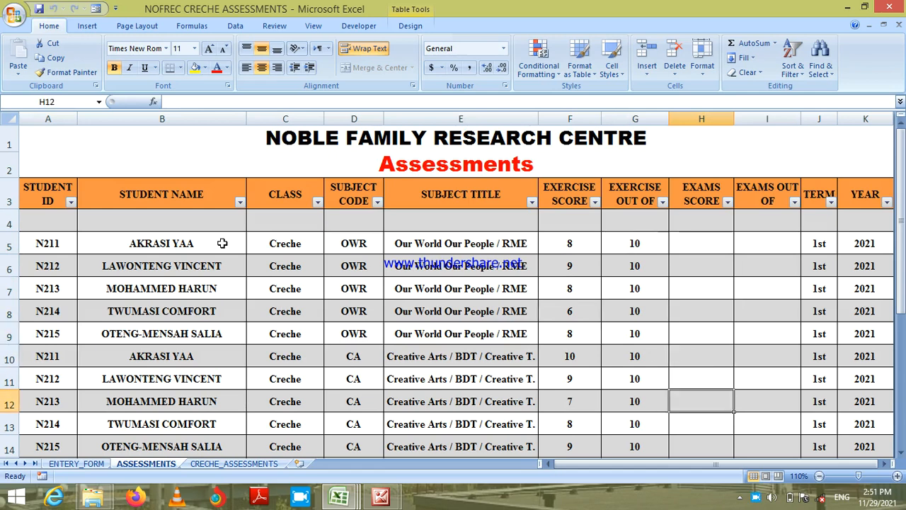
key(Right)
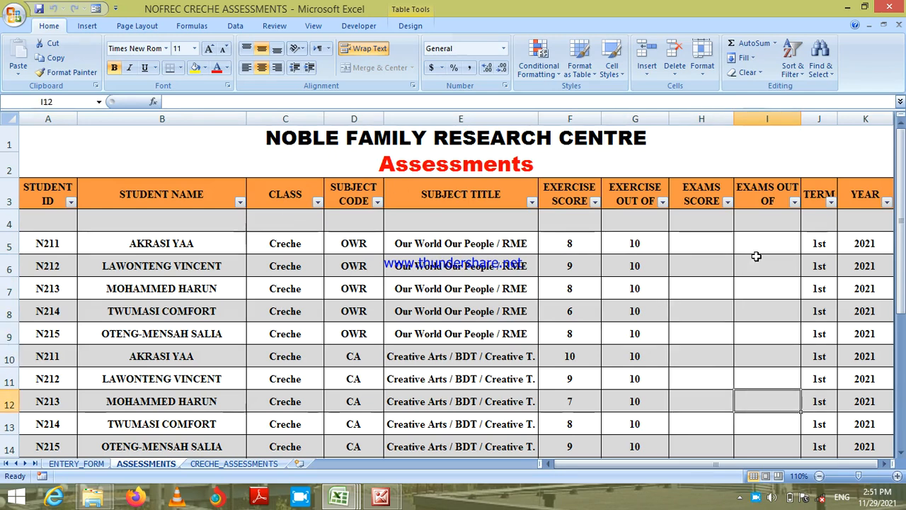
click(820, 259)
key(Left)
key(Left)
key(Left)
key(Left)
key(Left)
key(Left)
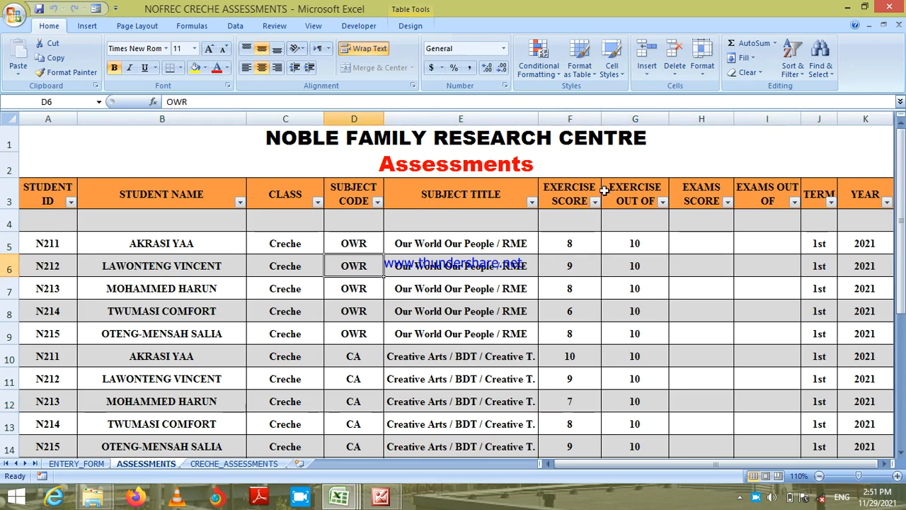
Step: Examine the Student ID column down the list of saved assessment records
click(58, 223)
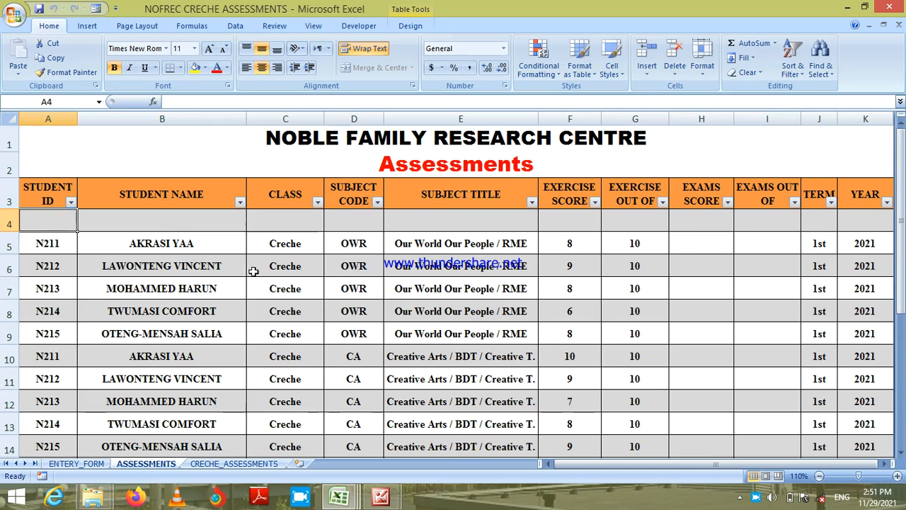
key(Down)
key(Down)
key(Down)
key(Down)
key(Down)
key(Down)
key(Down)
key(Down)
key(Down)
key(Down)
key(Down)
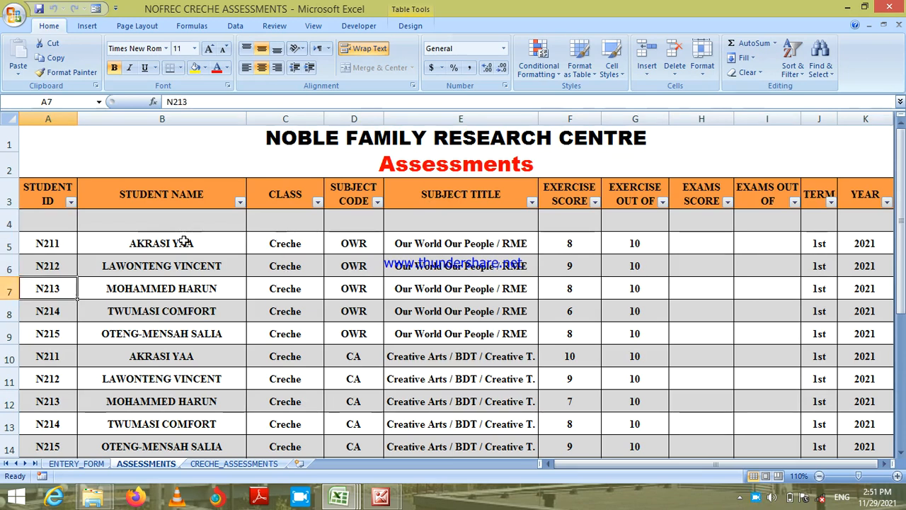
Step: Review the saved records for each subject code down the ASSESSMENTS sheet and return to the first table row
key(Down)
key(Down)
key(Down)
key(Down)
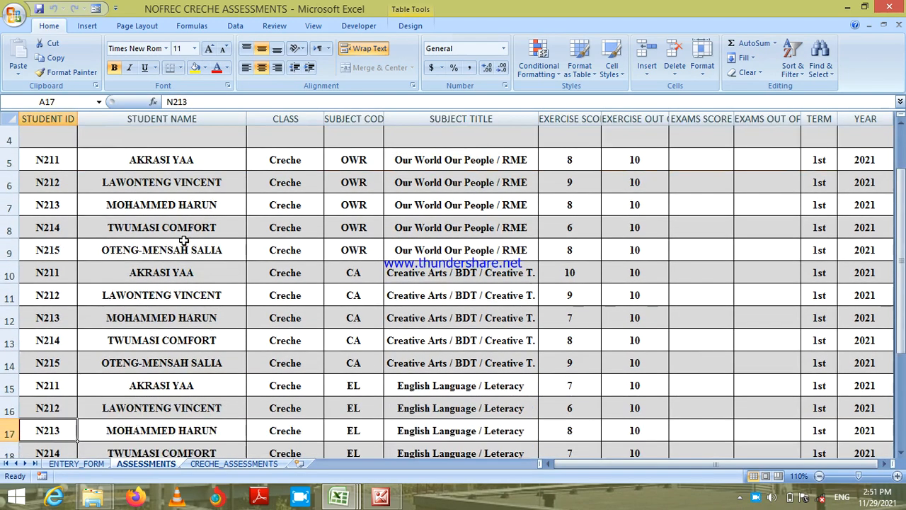
key(Down)
key(Down)
key(Up)
key(Up)
key(Up)
key(Up)
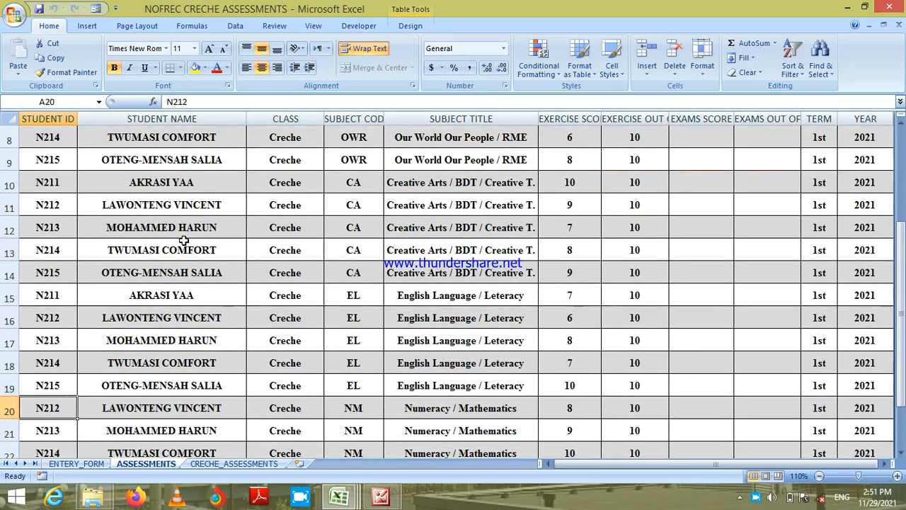
key(Up)
key(Up)
key(Up)
key(Up)
key(Up)
key(Up)
key(Up)
key(Up)
key(Up)
key(Up)
key(Up)
key(Up)
key(Up)
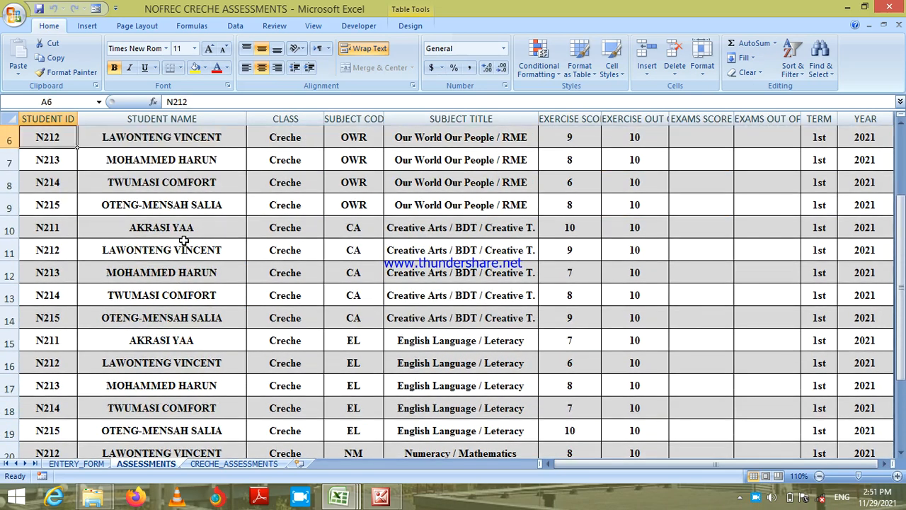
key(Up)
key(Down)
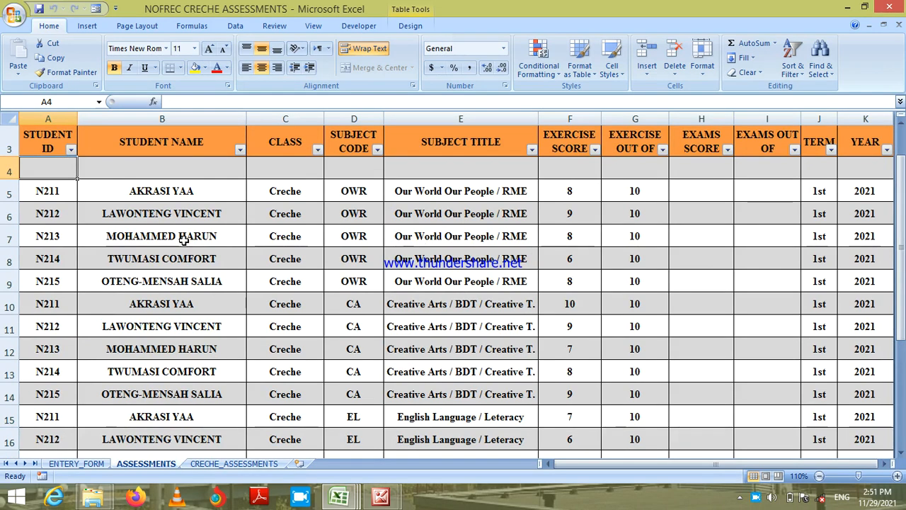
key(Up)
key(Up)
key(Up)
key(Down)
key(Down)
key(Down)
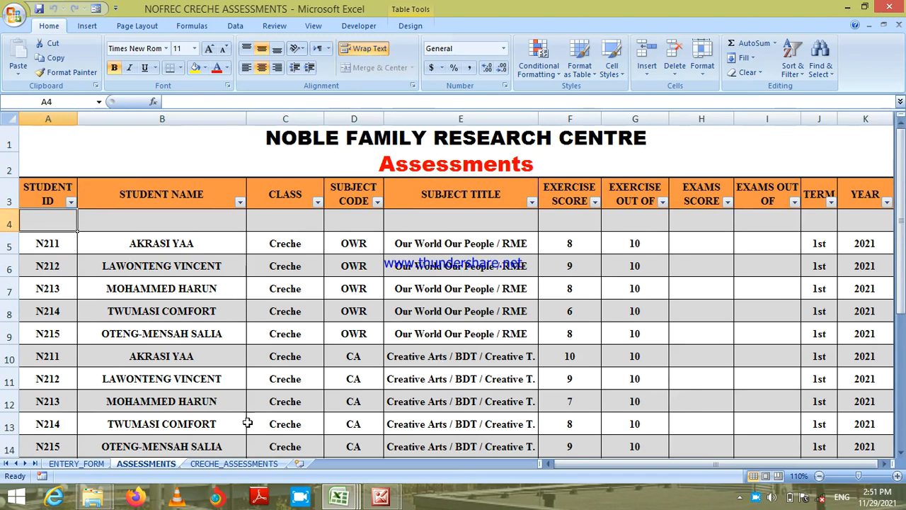
Step: Show the CRECHE_ASSESSMENTS sheet and examine the subject headings from Numeracy / Mathematics to Our World Our People / RME
click(221, 466)
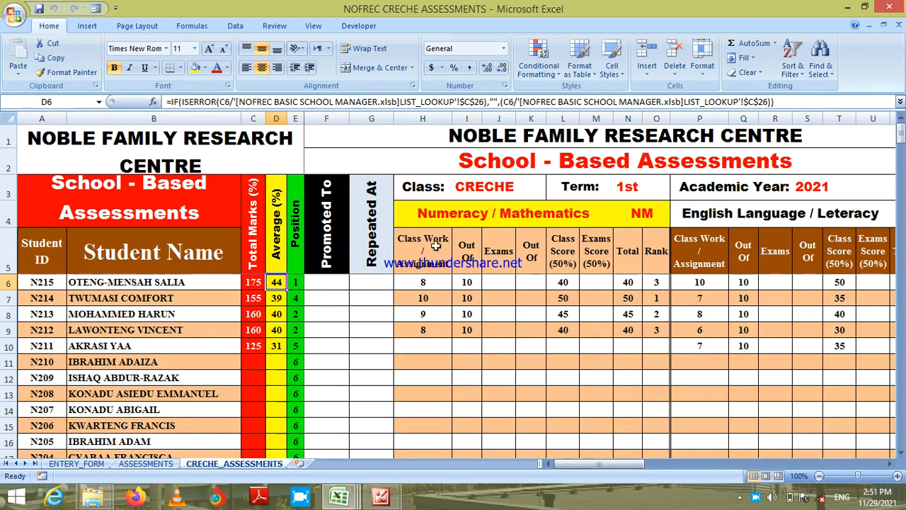
click(447, 217)
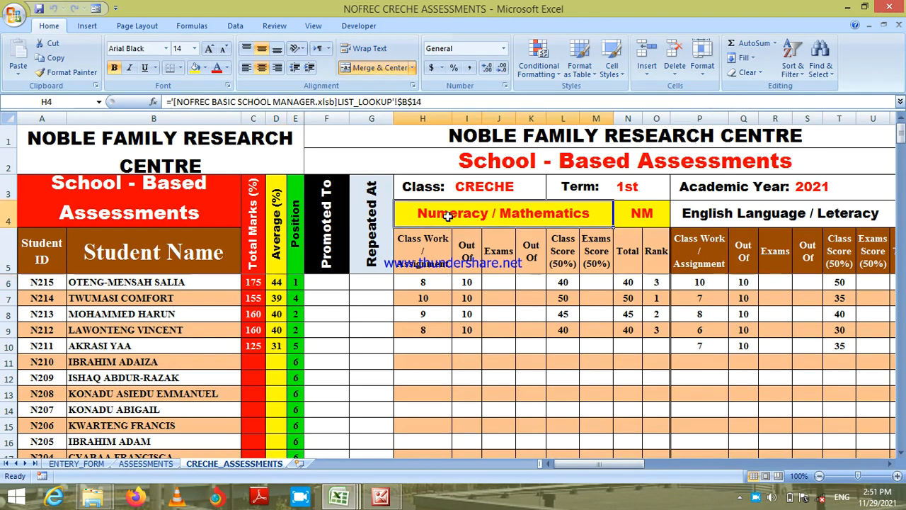
key(Right)
key(Right)
key(Right)
key(Right)
key(Right)
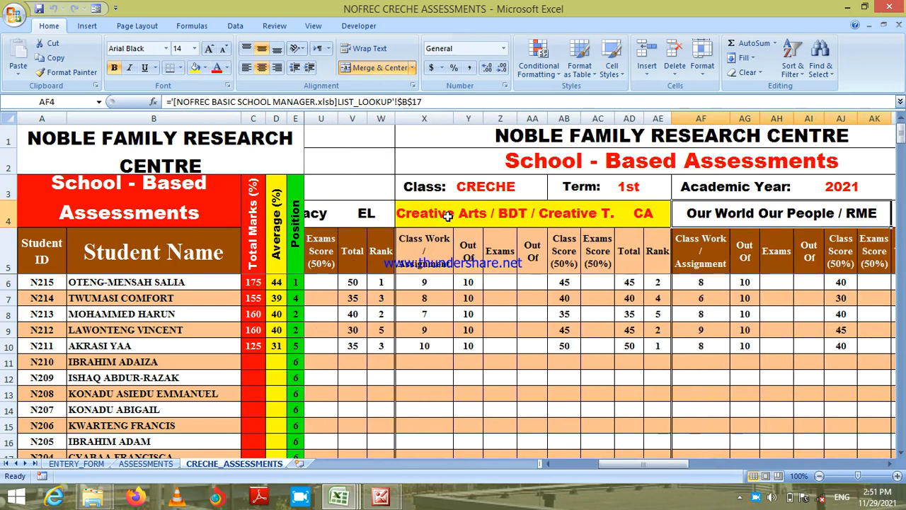
key(Left)
key(Left)
key(Left)
key(Left)
key(Left)
key(Left)
key(Left)
key(Left)
key(Left)
key(Left)
key(Left)
key(Left)
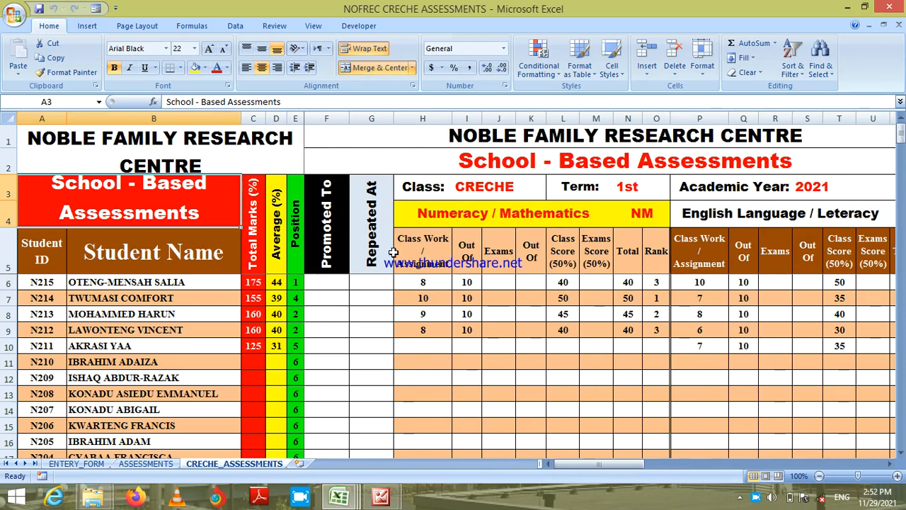
Step: Examine the first student's Class Work / Assignment score and its Out Of value under Numeracy / Mathematics
click(421, 282)
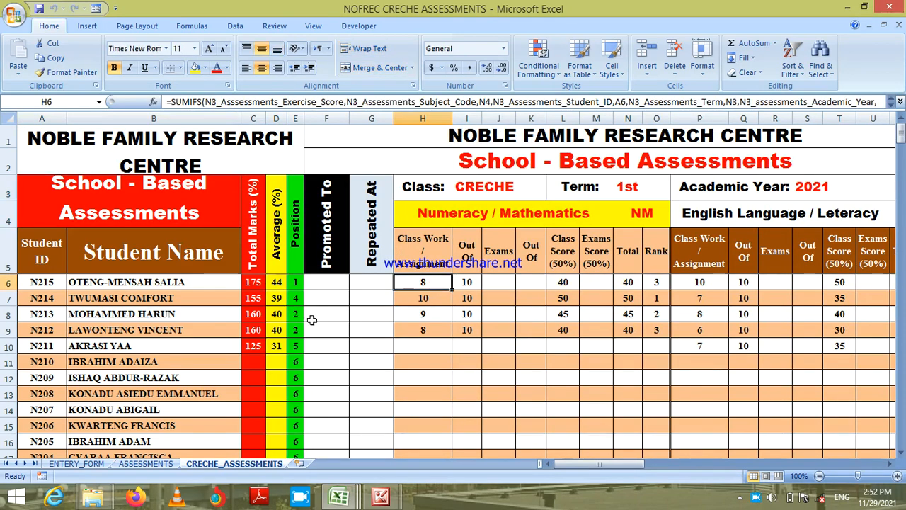
click(473, 283)
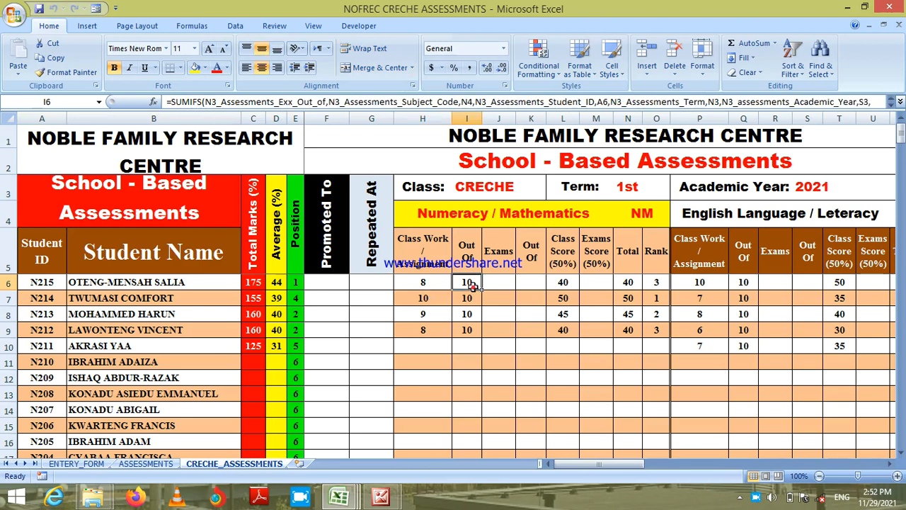
click(418, 282)
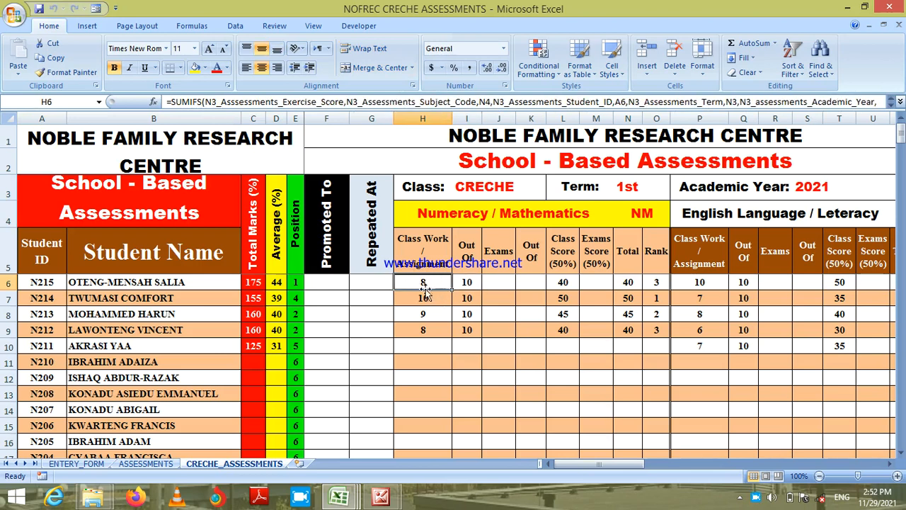
click(469, 283)
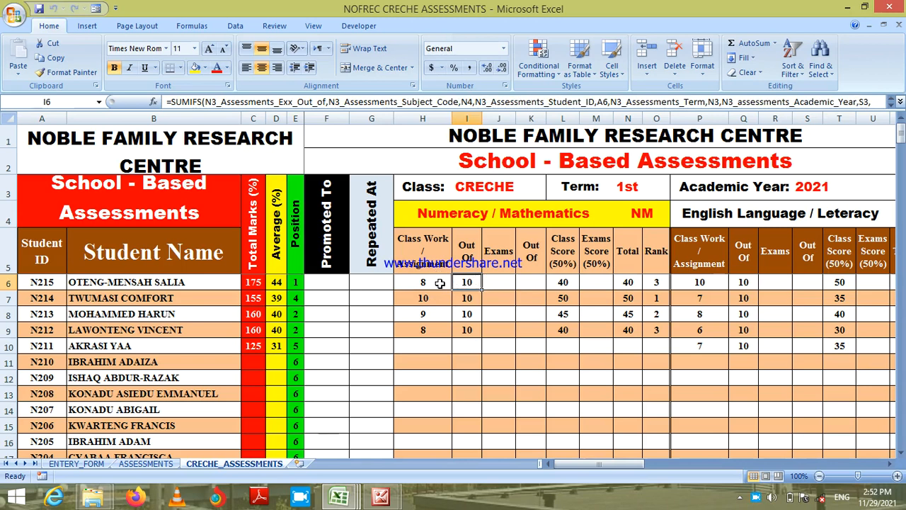
click(440, 283)
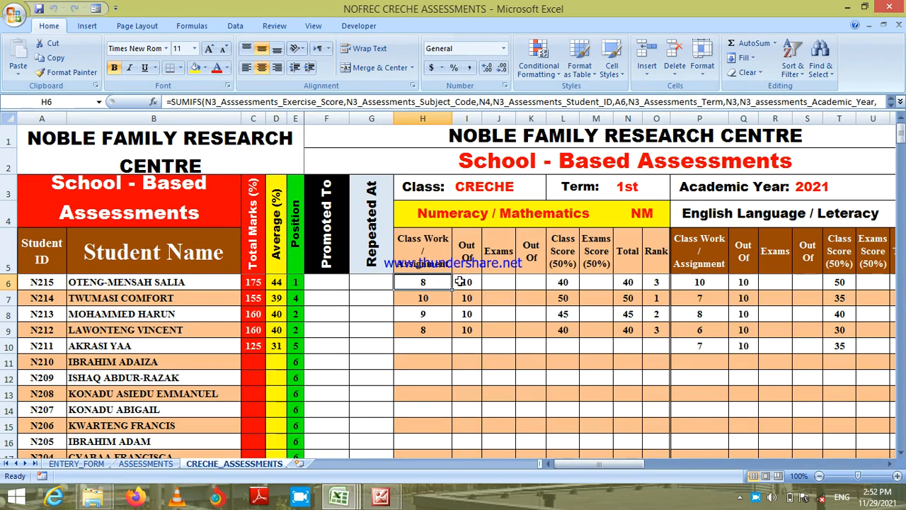
click(464, 281)
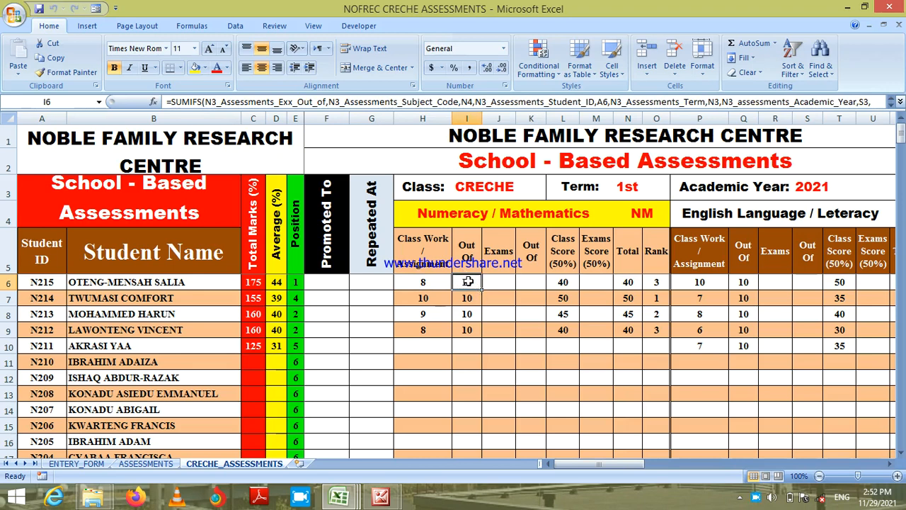
click(468, 247)
key(Down)
click(427, 282)
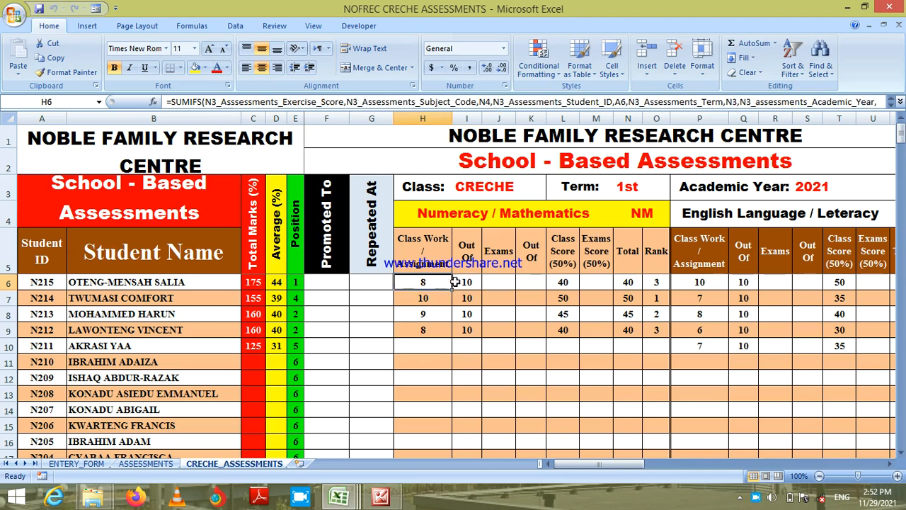
click(465, 282)
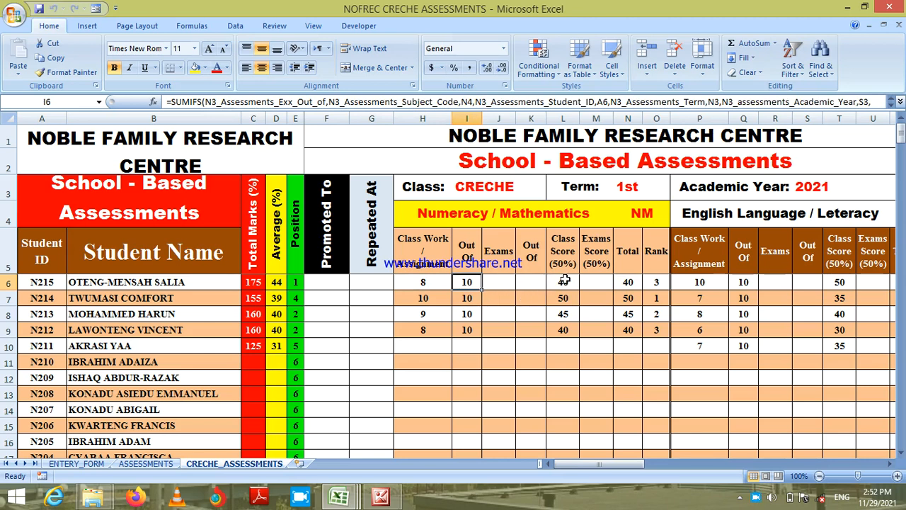
Step: Examine the first student's class scores, totals and ranks across the English Language, Creative Arts and Our World Our People sections
click(692, 281)
key(Right)
key(Right)
key(Right)
key(Right)
key(Right)
key(Right)
key(Right)
key(Right)
key(Right)
key(Right)
key(Right)
key(Right)
key(Right)
key(Right)
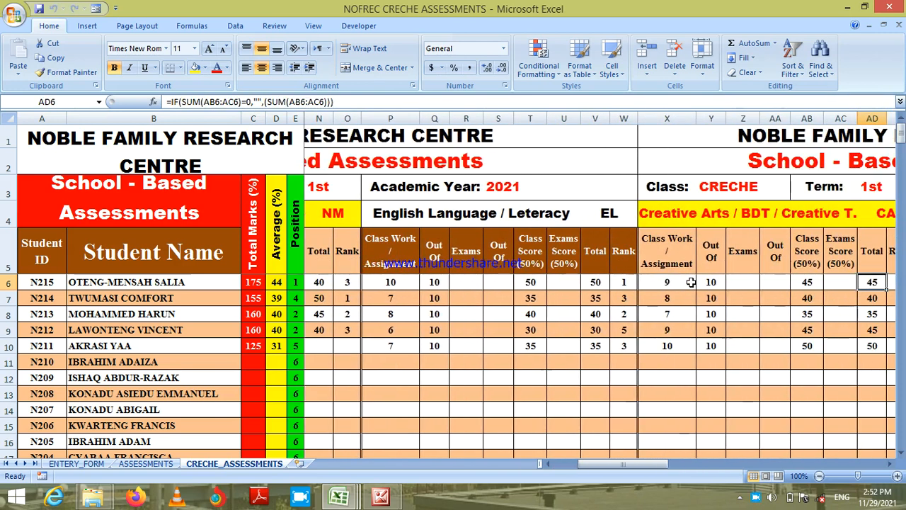
key(Right)
key(Right)
key(Right)
key(Right)
key(Right)
key(Right)
key(Right)
key(Right)
key(Right)
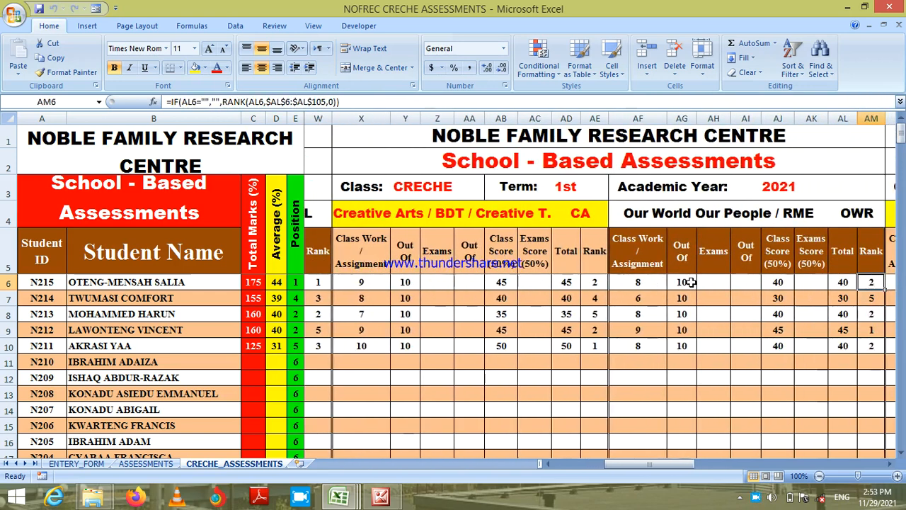
key(Right)
key(Right)
key(Right)
key(Left)
key(Left)
key(Left)
key(Left)
key(Left)
key(Left)
key(Left)
key(Left)
key(Left)
key(Left)
key(Left)
key(Left)
key(Left)
key(Left)
key(Left)
key(Left)
key(Left)
key(Left)
key(Left)
key(Left)
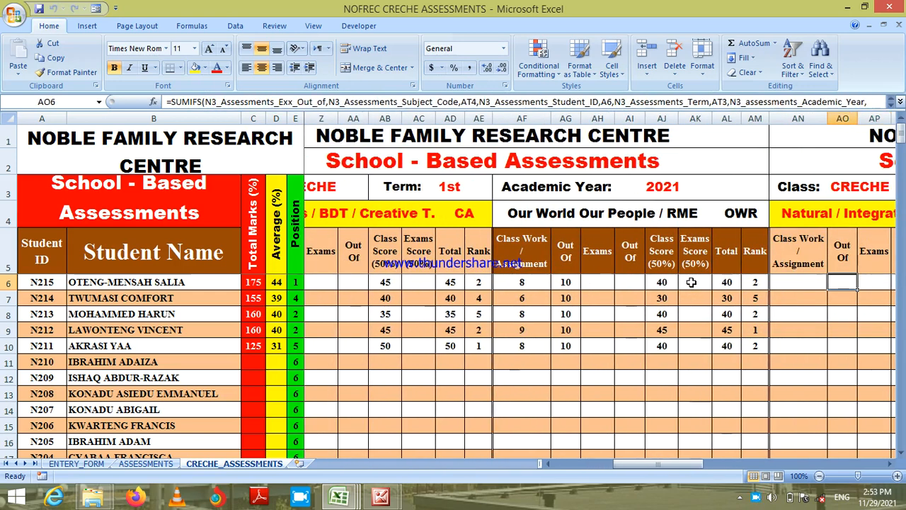
key(Left)
key(Left)
key(Left)
key(Left)
key(Left)
key(Left)
key(Left)
key(Left)
key(Left)
key(Left)
key(Left)
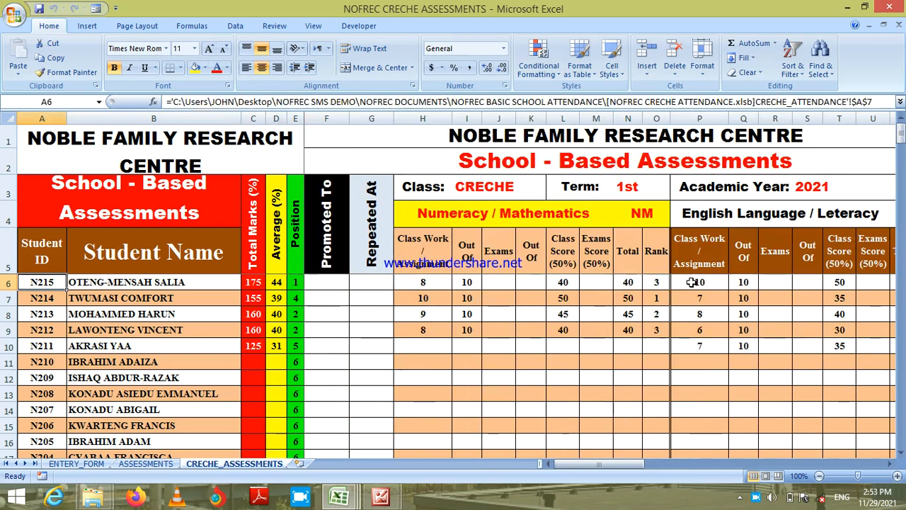
Step: Examine the first student's Total Marks, Average and Position cells on the CRECHE_ASSESSMENTS sheet
click(278, 282)
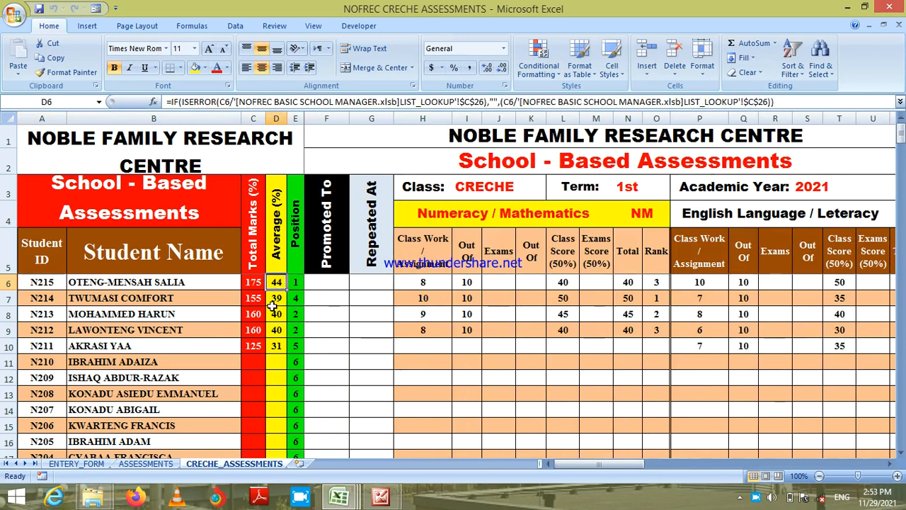
right_click(251, 287)
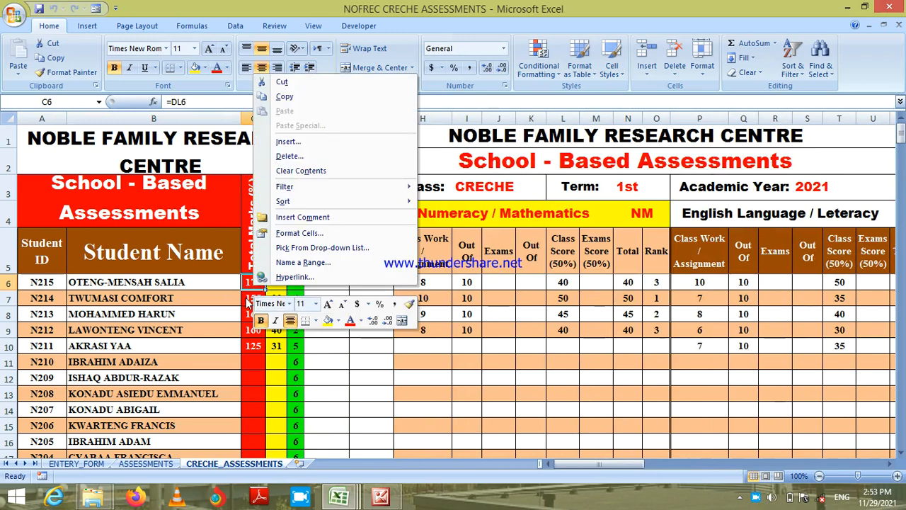
right_click(248, 301)
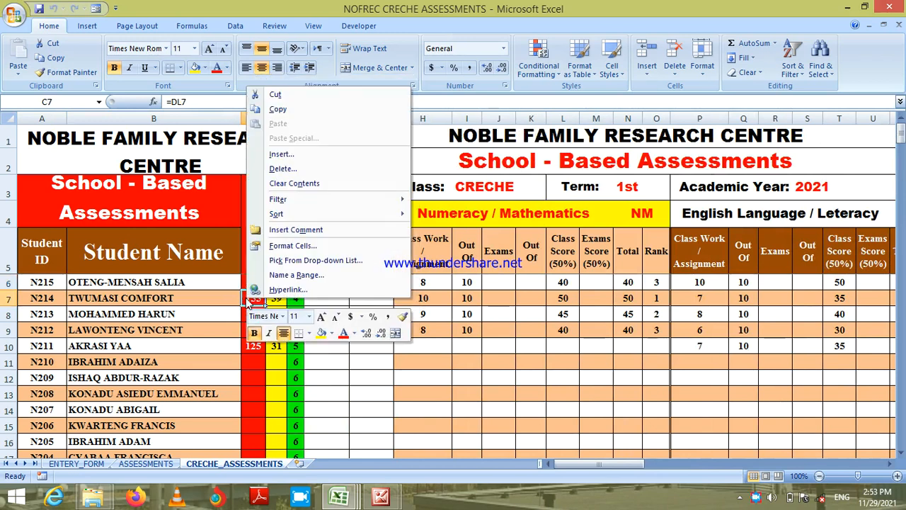
click(249, 362)
click(251, 283)
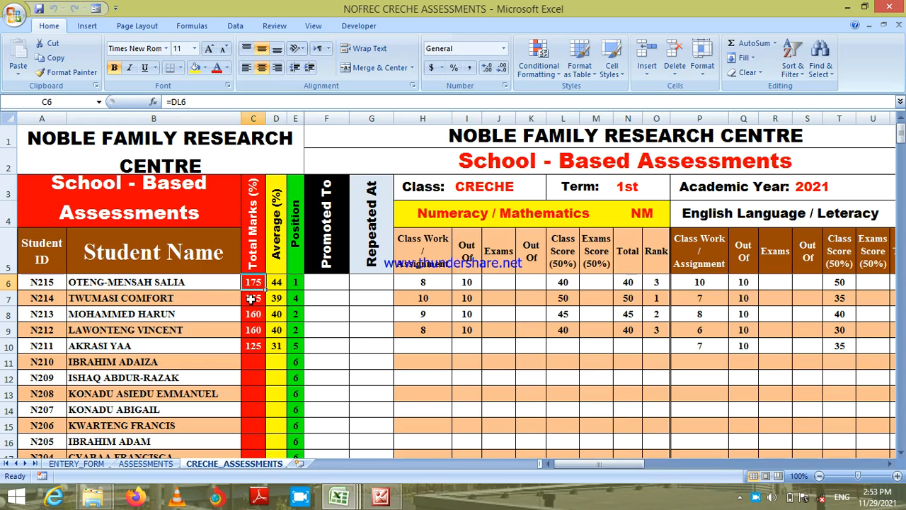
click(276, 285)
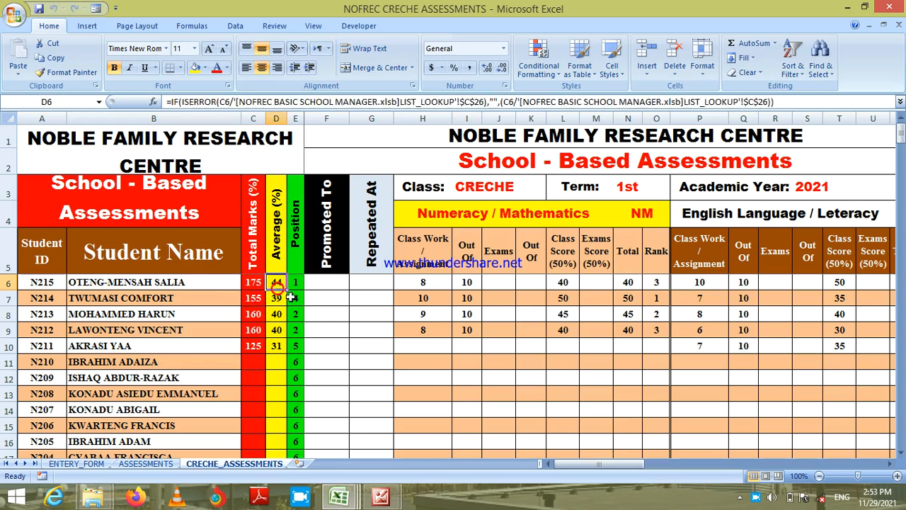
click(295, 283)
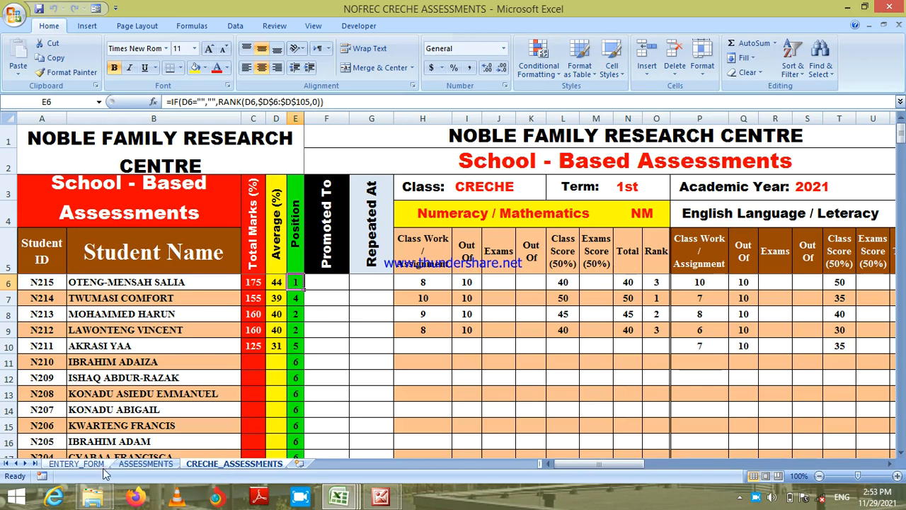
Step: Go to the ENTERY_FORM sheet and enter the ID of the student listed first on CRECHE_ASSESSMENTS
click(78, 463)
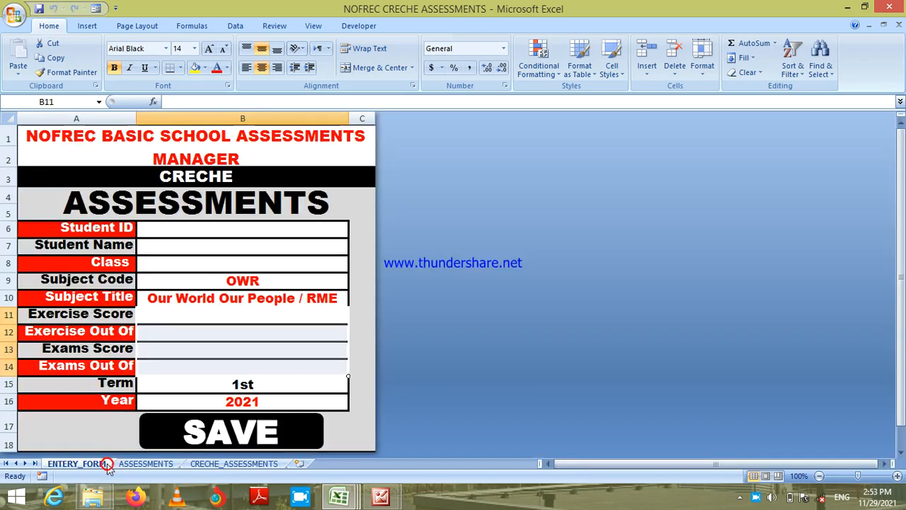
click(243, 234)
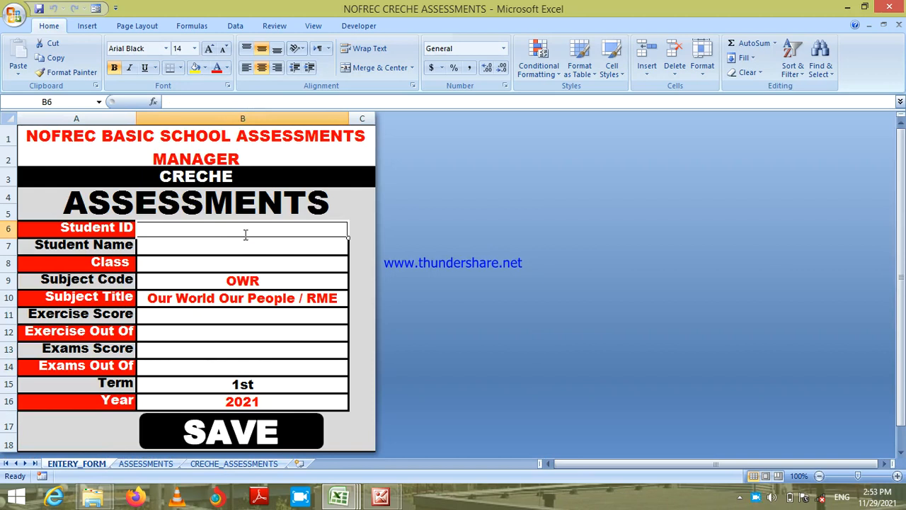
text(N215)
key(Return)
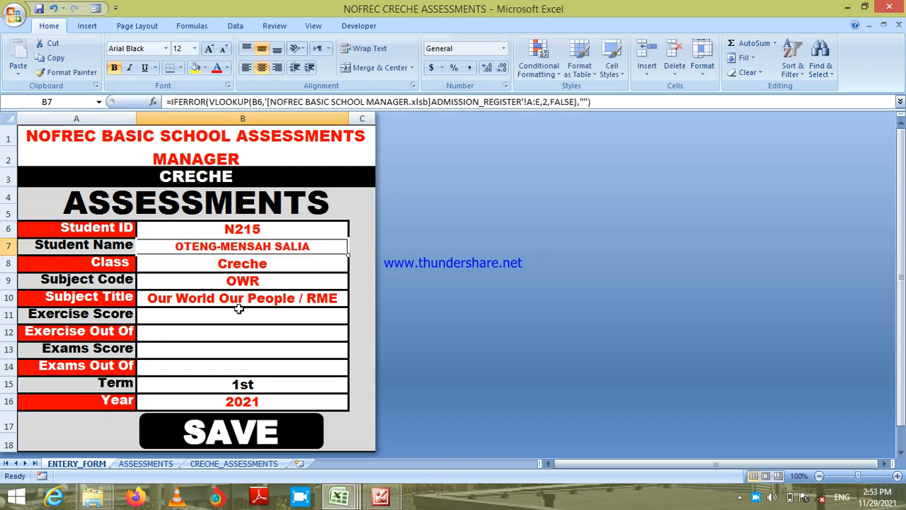
click(255, 317)
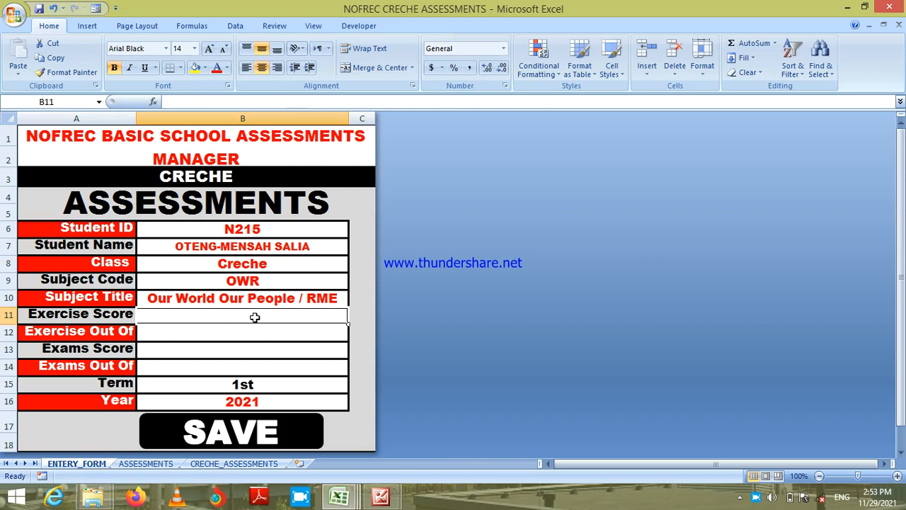
text(92)
key(Return)
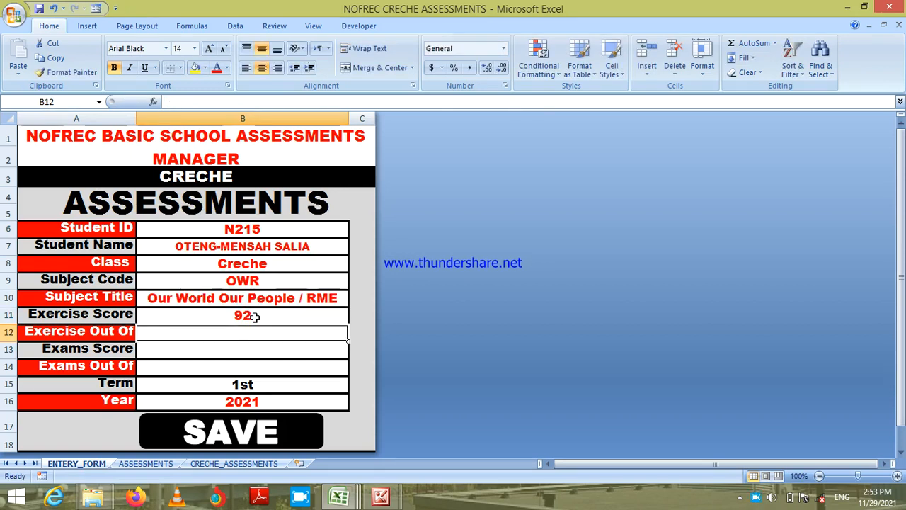
click(255, 317)
key(Delete)
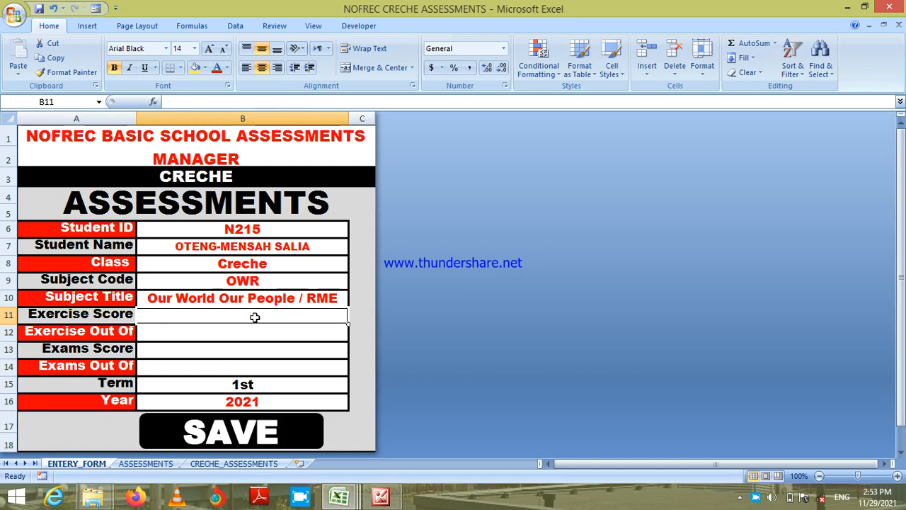
Step: Record an exam score of 92 out of 100 for the loaded student in Our World Our People / RME and save the entry
key(Down)
key(Down)
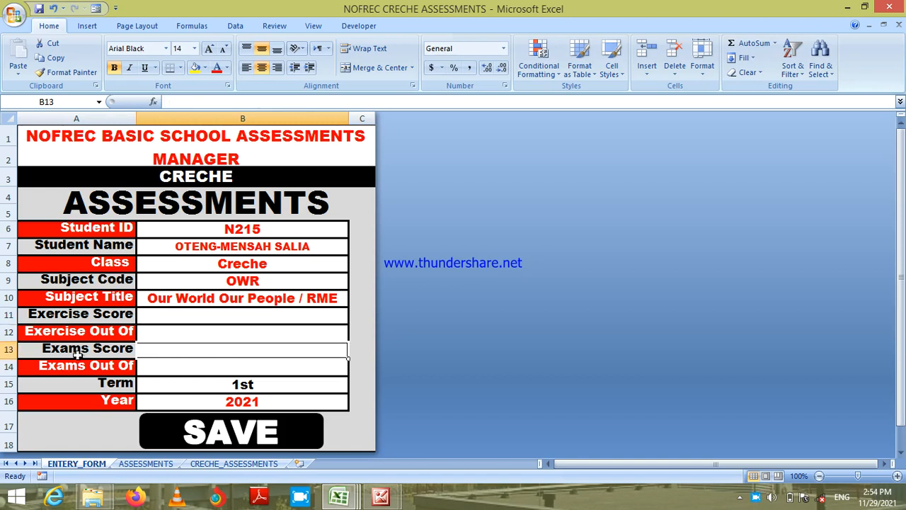
text(92)
key(Return)
text(100)
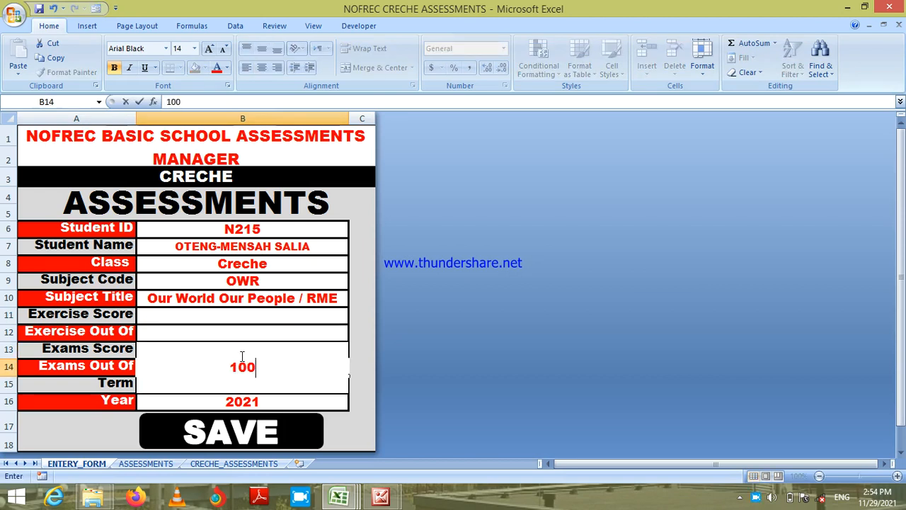
key(Return)
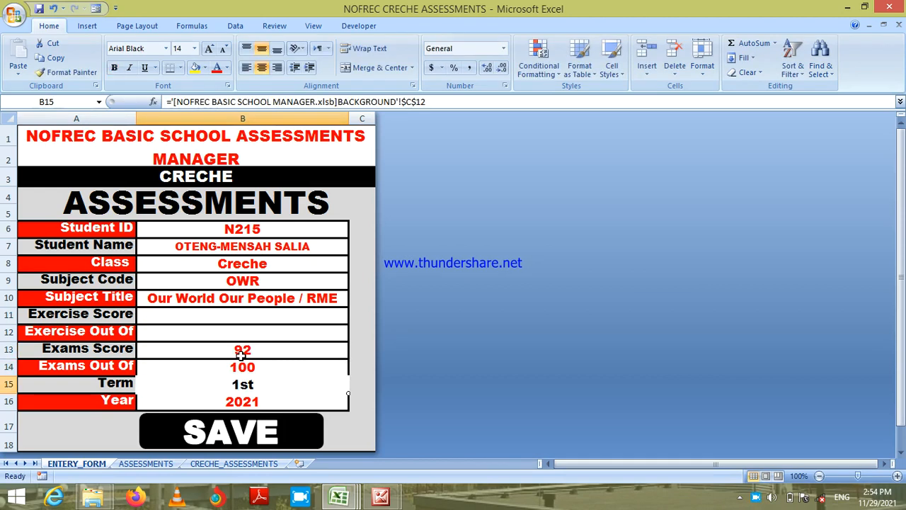
click(253, 428)
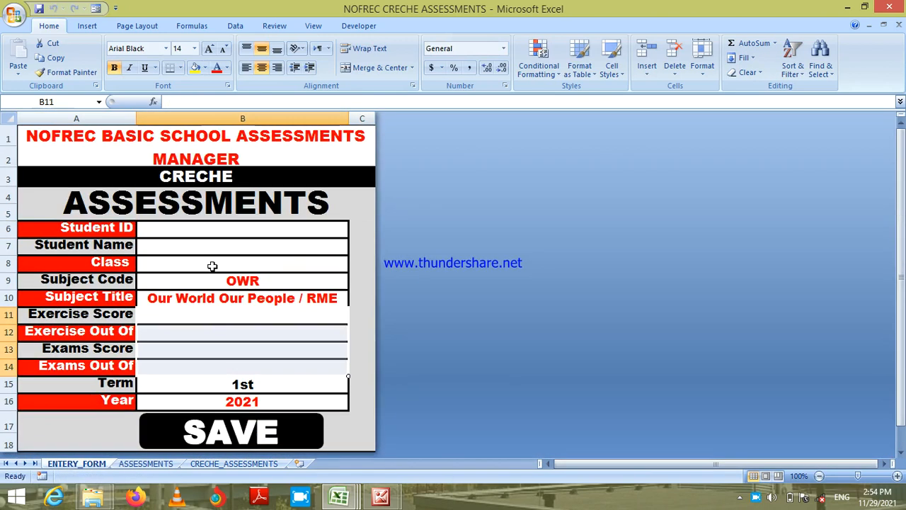
Step: Enter the Student ID one number below the just-saved student's in the cleared form and go to the Exams Score cell
click(218, 231)
text(N214)
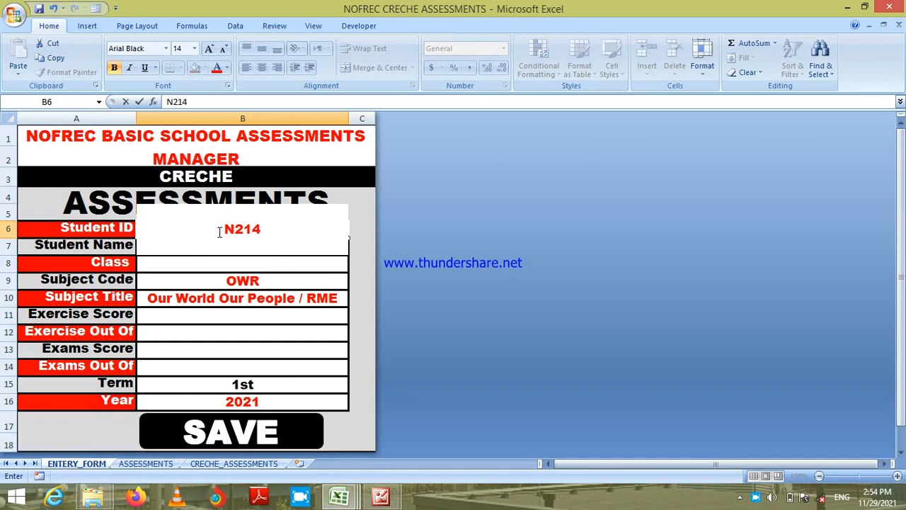
key(Return)
key(Down)
key(Down)
key(Down)
key(Down)
key(Down)
key(Down)
key(Down)
key(Up)
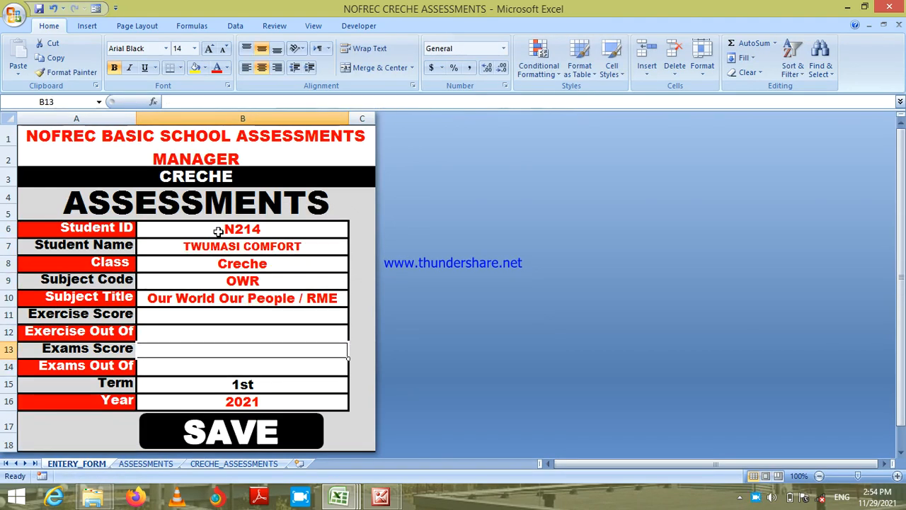
Step: Fill in an exam score of 87 out of 100 for the loaded student
text(87)
key(Return)
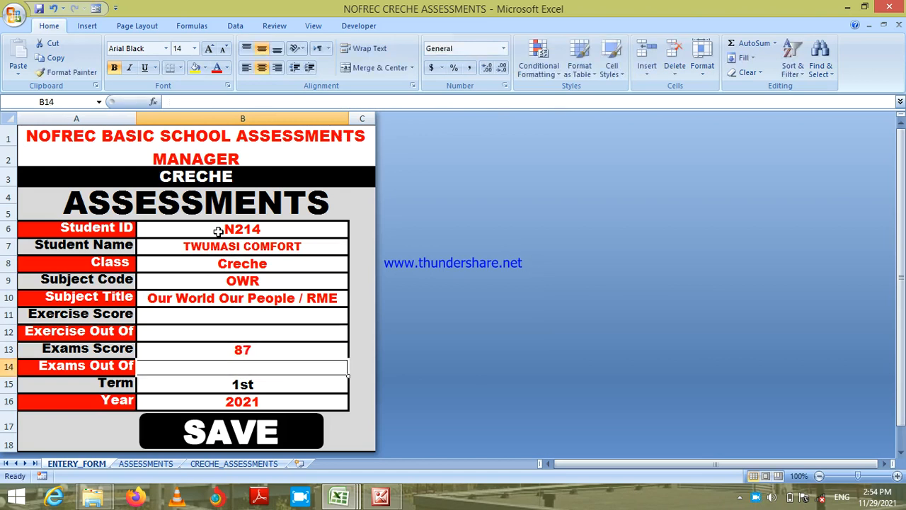
text(100)
key(Return)
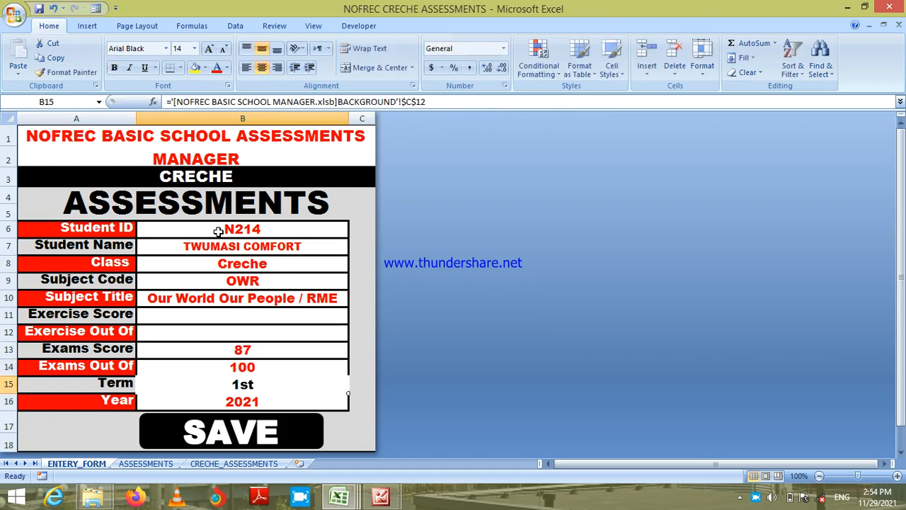
Step: Check the records on the ASSESSMENTS sheet and return to ENTERY_FORM to save the pending entry
click(158, 466)
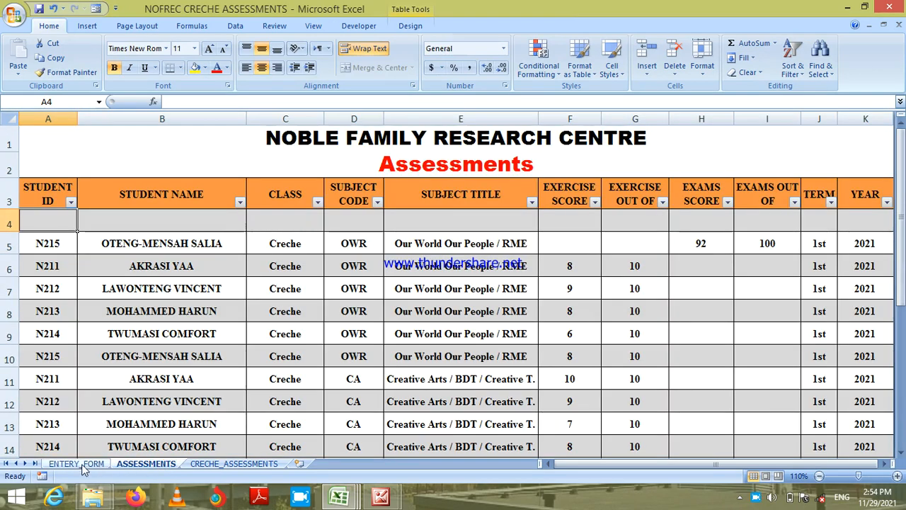
click(78, 464)
click(211, 437)
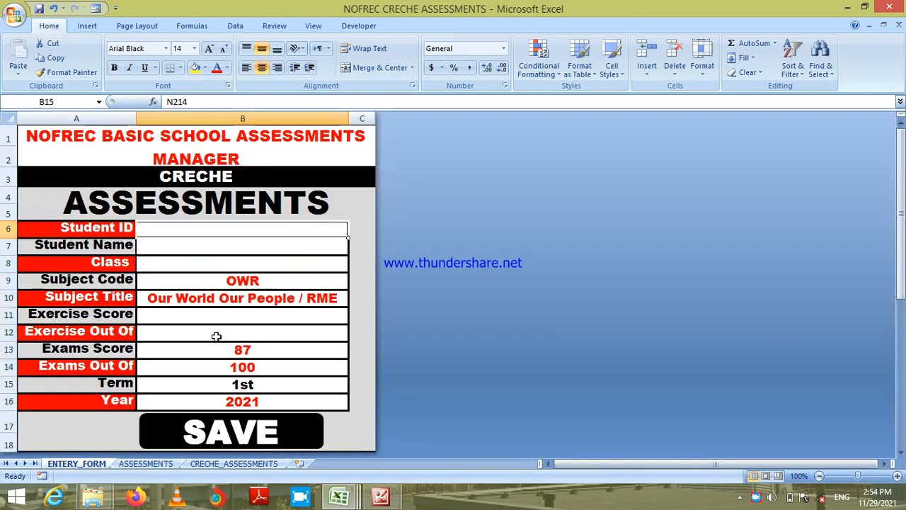
Step: Enter the next lower Student ID with an exam score of 89 out of 100 in Our World Our People / RME and save
click(223, 233)
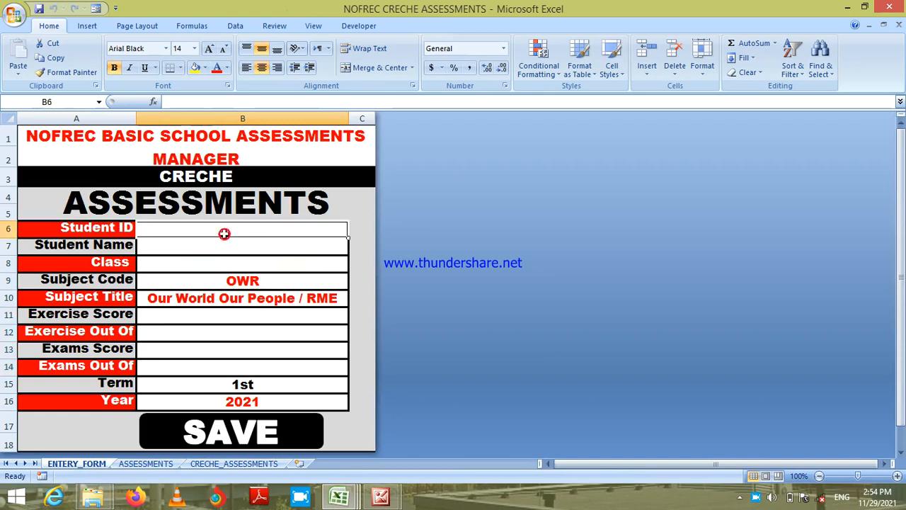
text(N213)
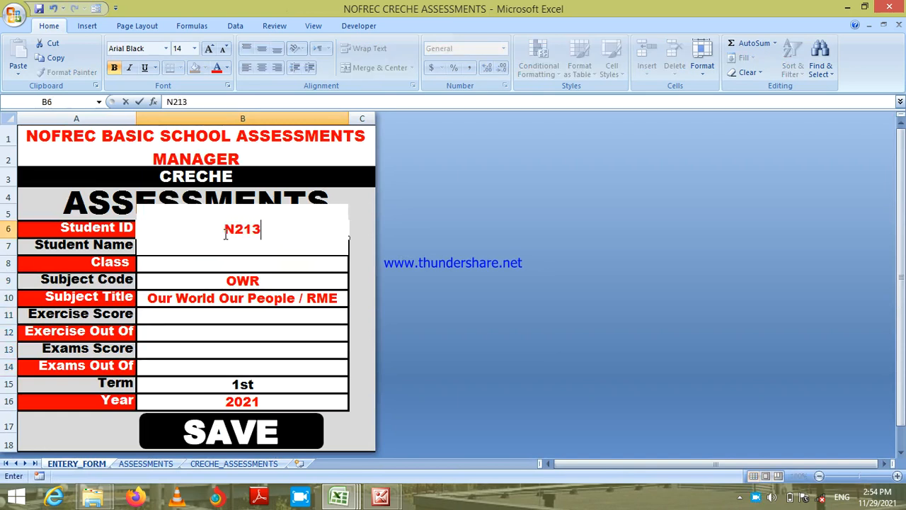
key(Return)
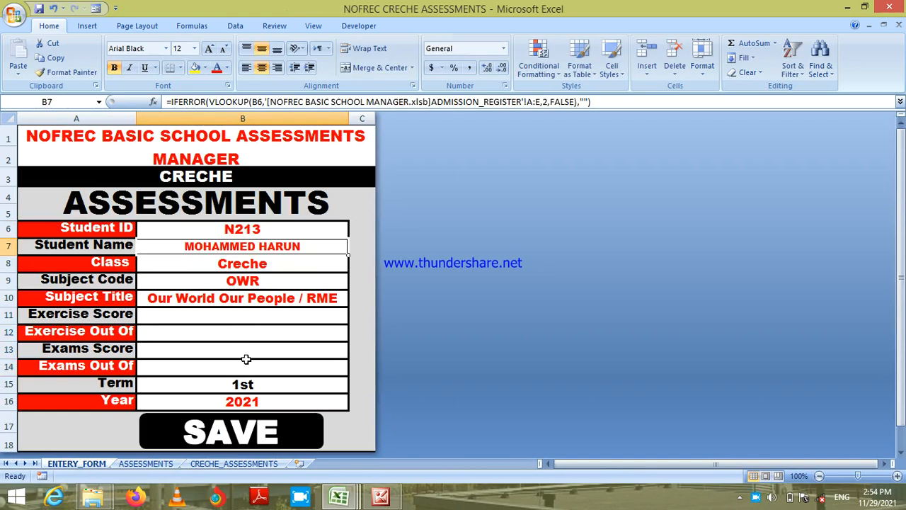
click(250, 351)
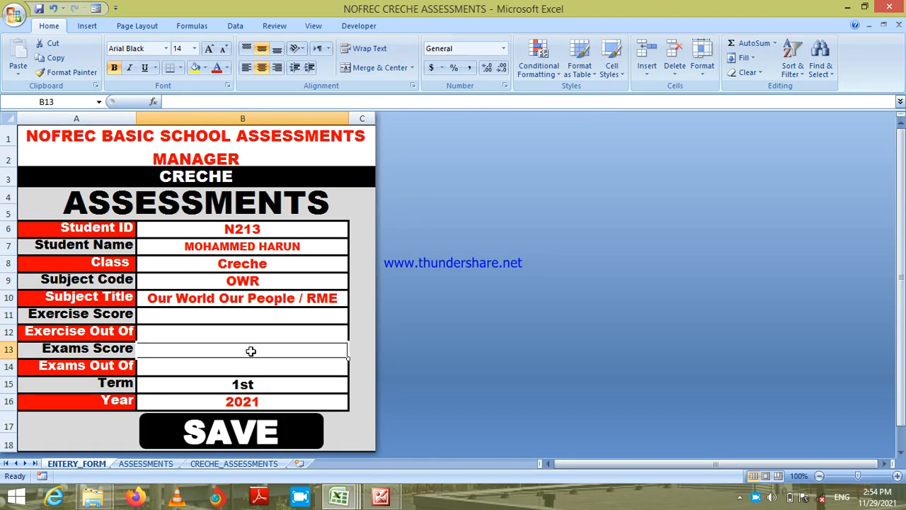
text(89)
key(Return)
text(100)
key(Return)
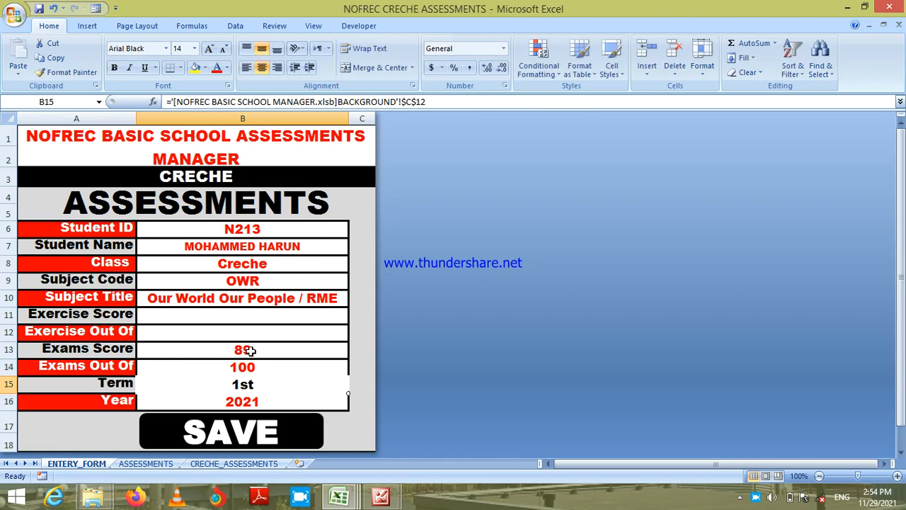
click(272, 437)
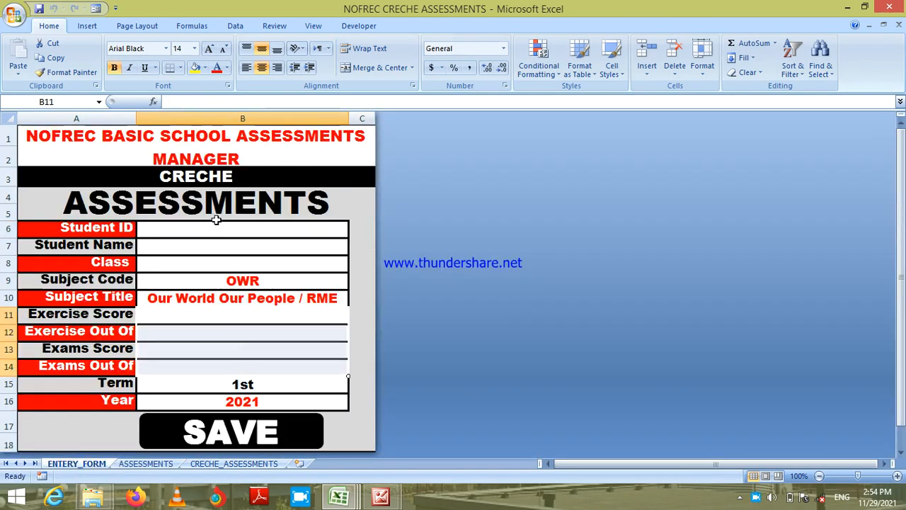
Step: Load the student with the next lower Student ID in the form and go to the Exams Score cell
click(218, 230)
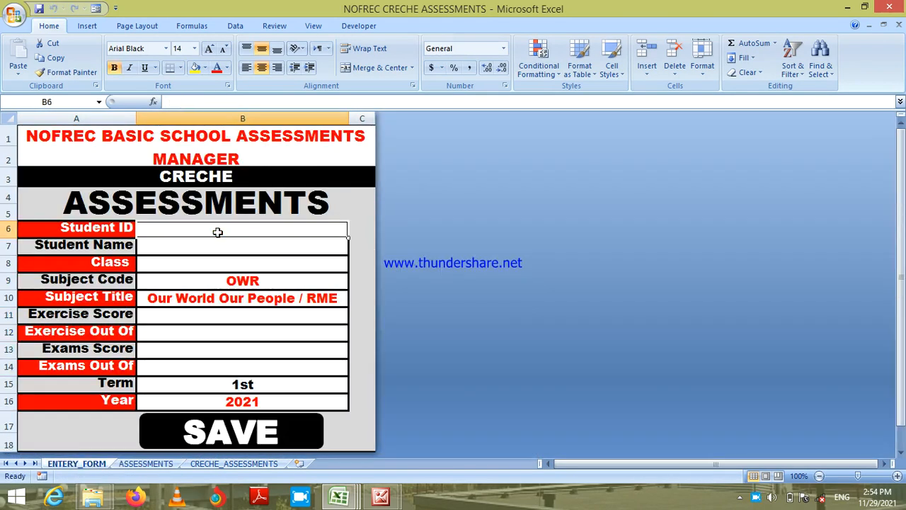
text(N212)
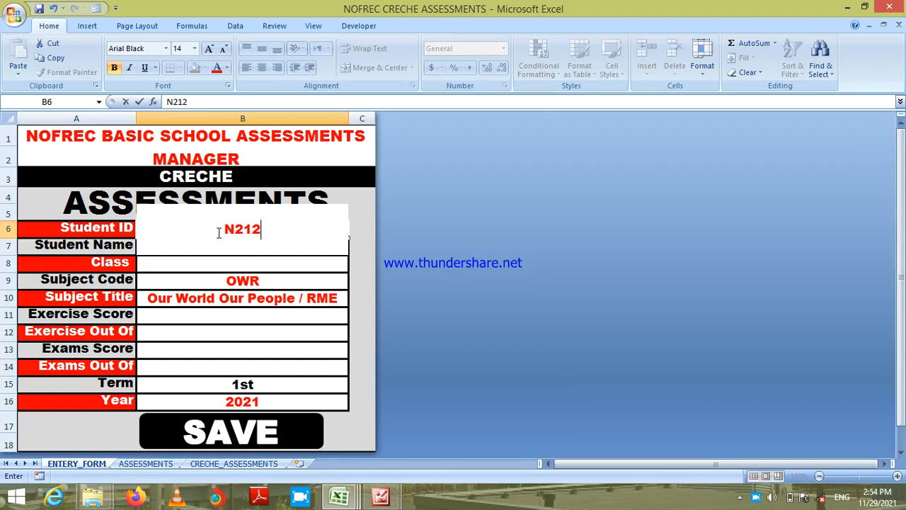
key(Return)
key(Return)
key(Return)
key(Return)
key(Return)
key(Return)
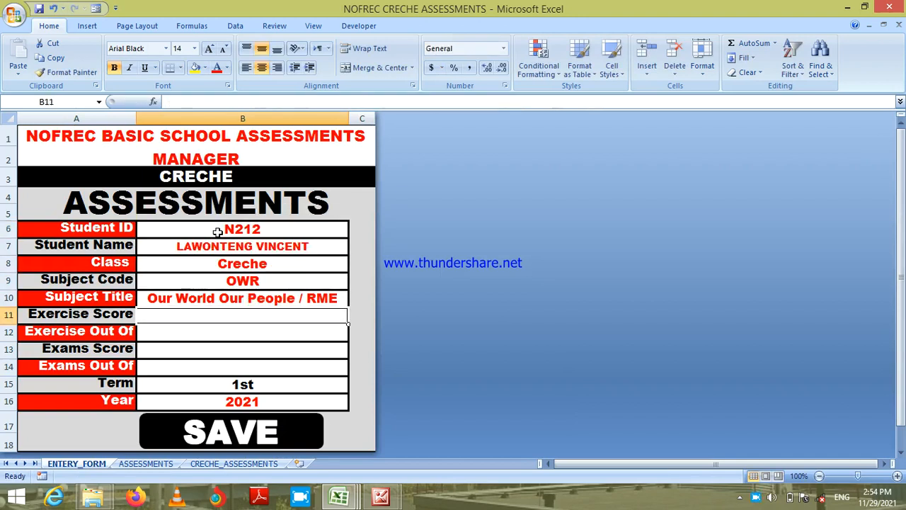
key(Return)
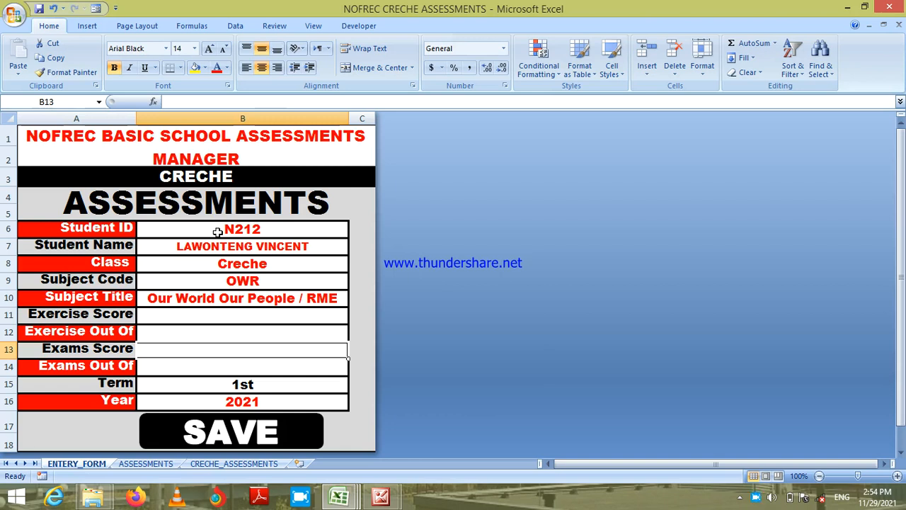
Step: Record an exam score of 93 out of 100 for the loaded student and save the entry
text(93)
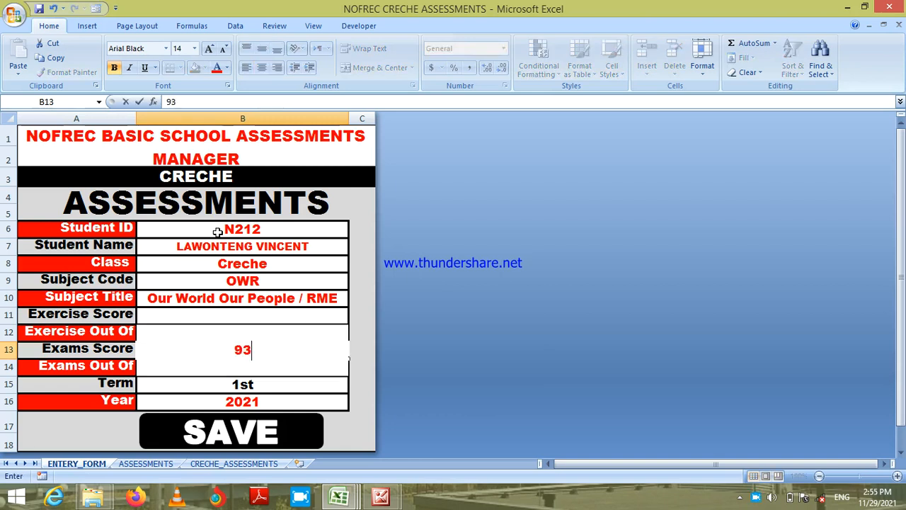
key(Return)
text(100)
key(Return)
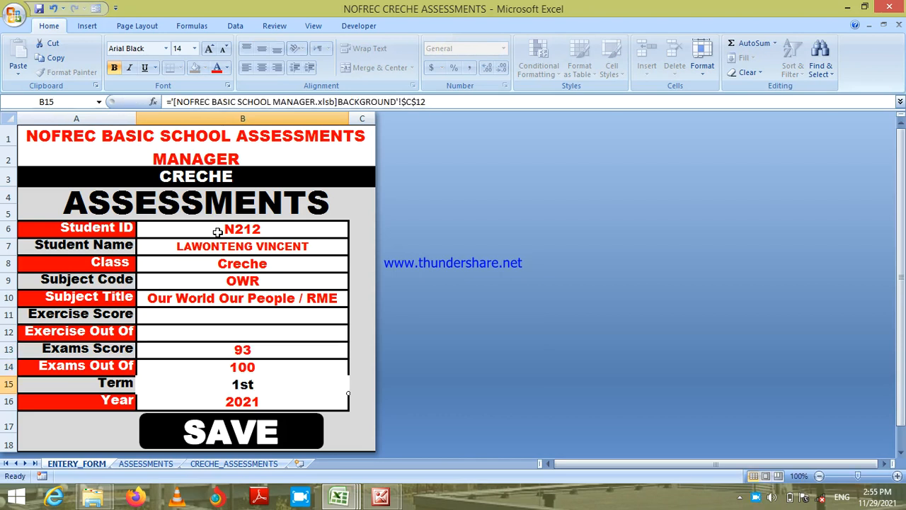
click(256, 441)
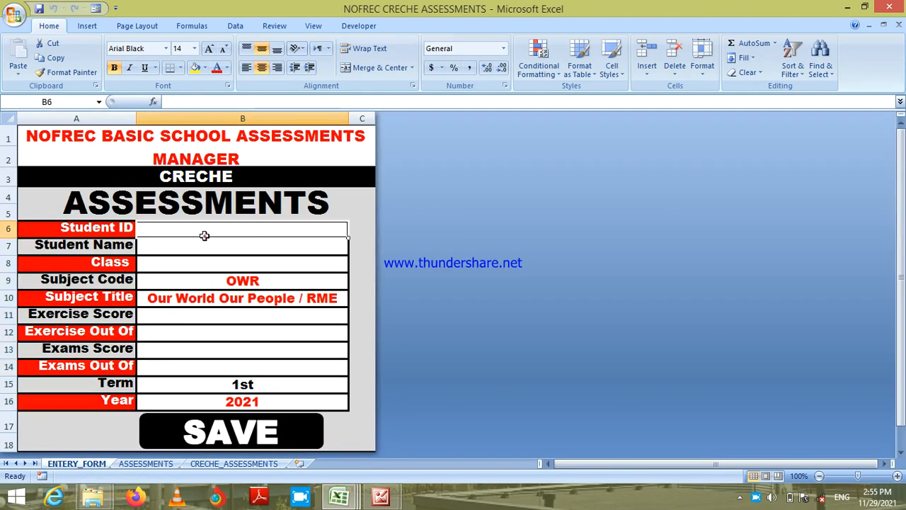
Step: Enter the last remaining Creche student's ID for Our World Our People / RME and go to the Exams Score cell
text(N211)
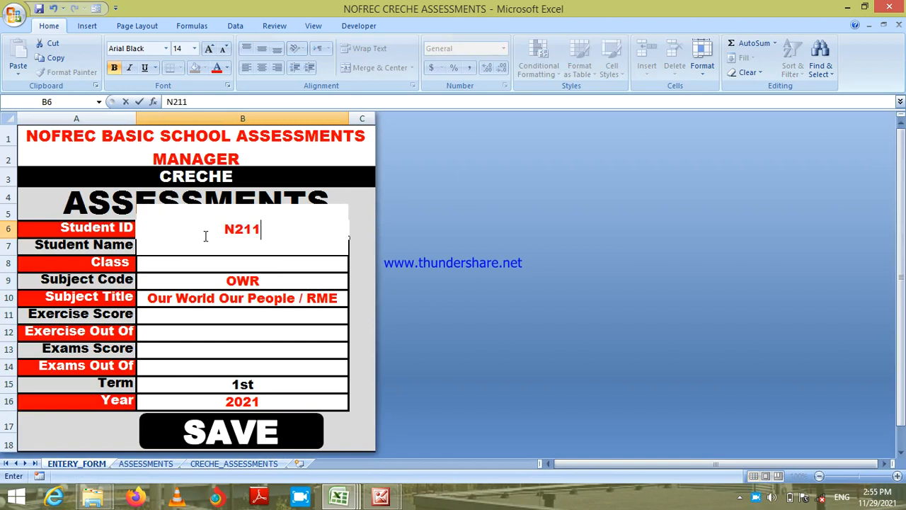
key(Return)
key(Return)
key(Return)
key(Return)
key(Return)
key(Return)
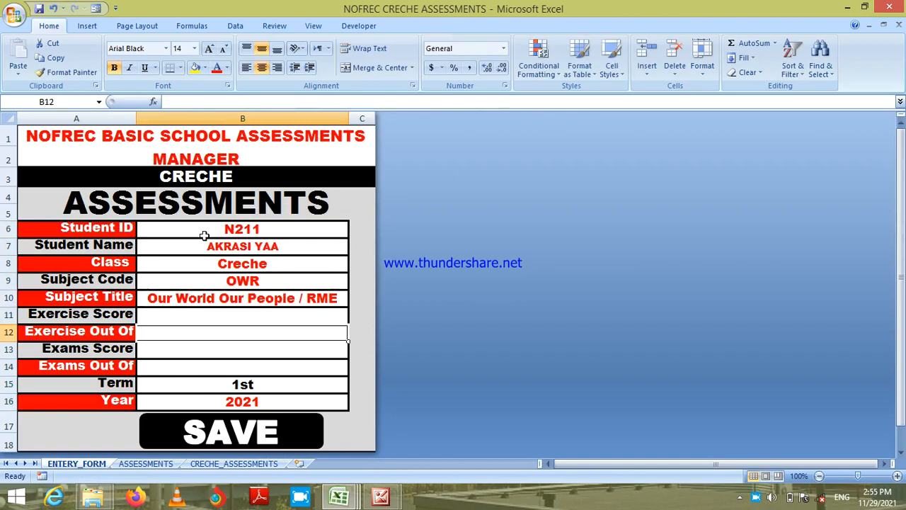
key(Return)
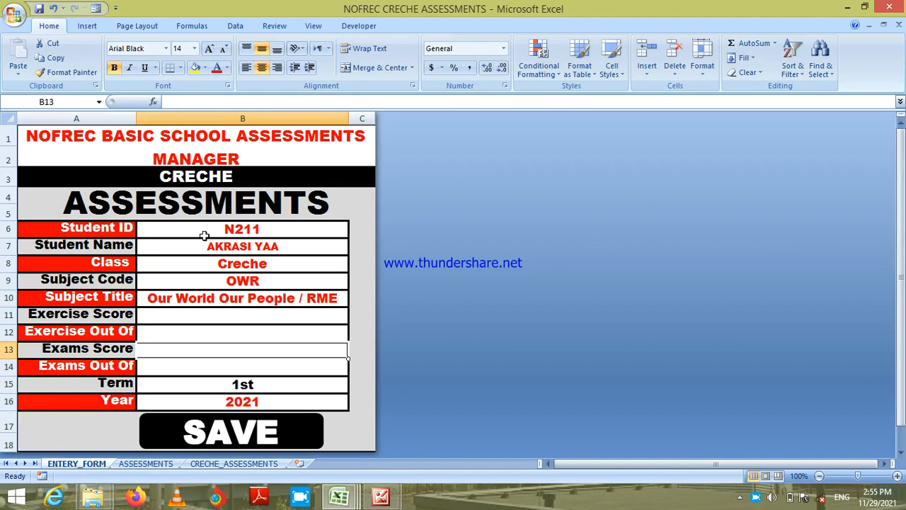
Step: Record an exam score of 91 out of 100 for the loaded student and save the entry
text(91)
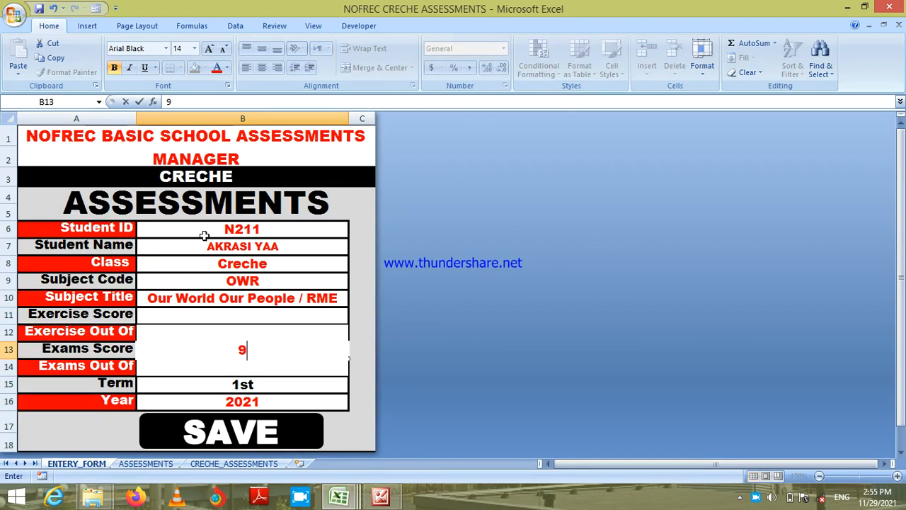
key(Return)
text(100)
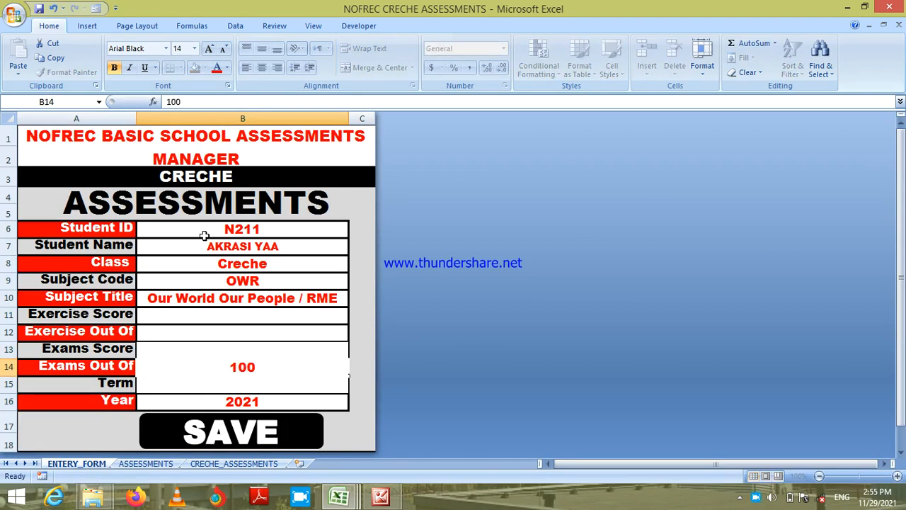
key(Return)
click(248, 428)
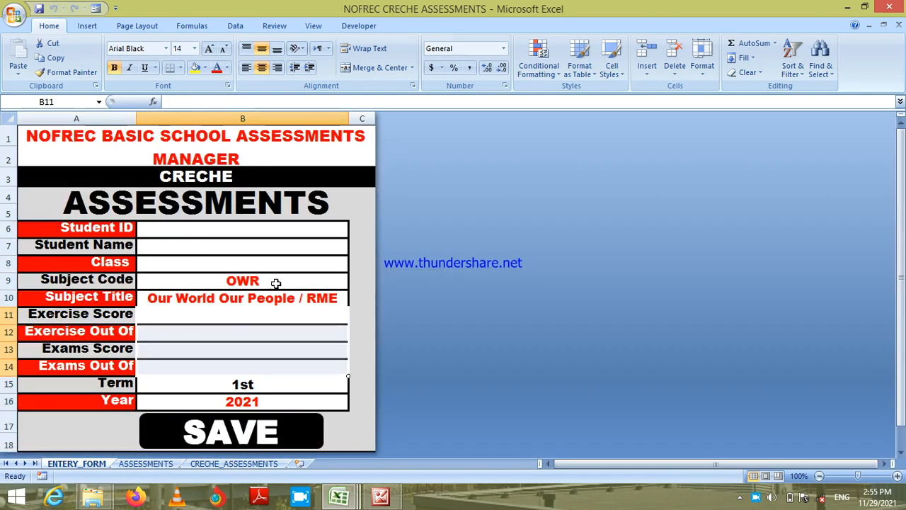
Step: Change the form's Subject Code to CA for Creative Arts
click(276, 281)
click(354, 284)
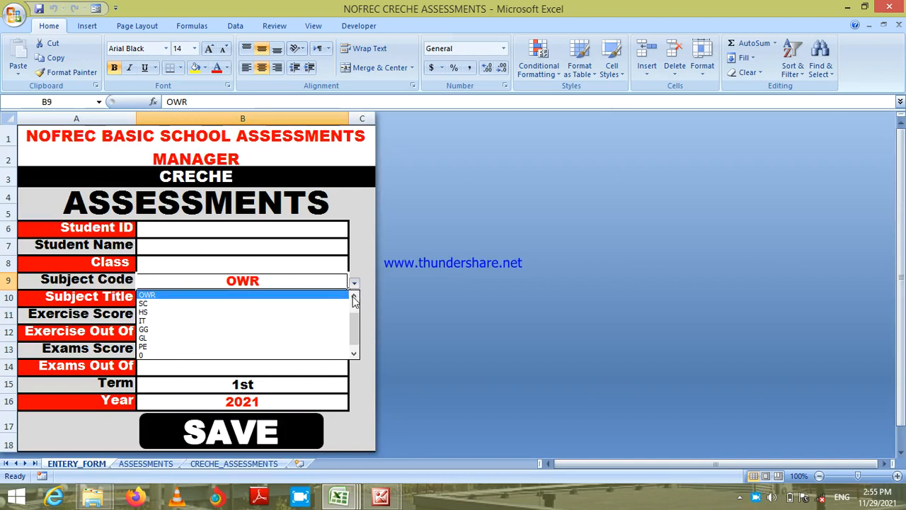
click(353, 296)
click(353, 296)
click(353, 296)
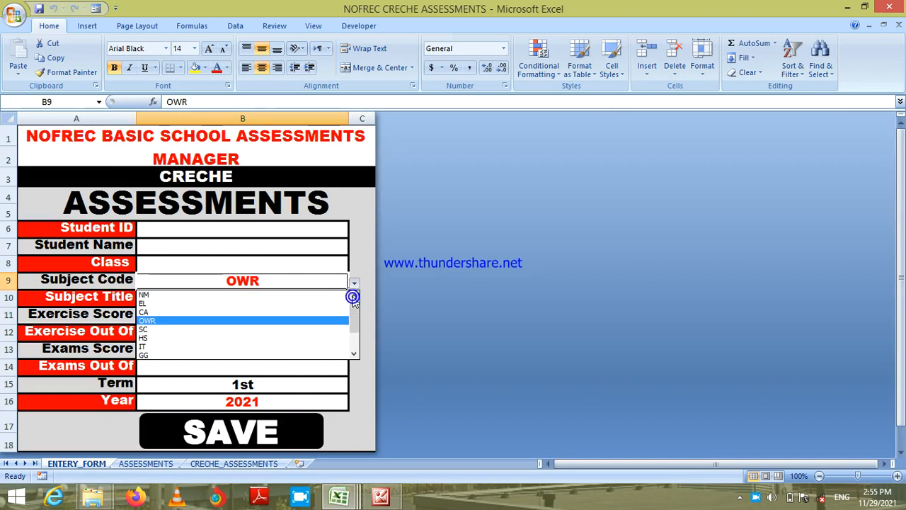
click(316, 313)
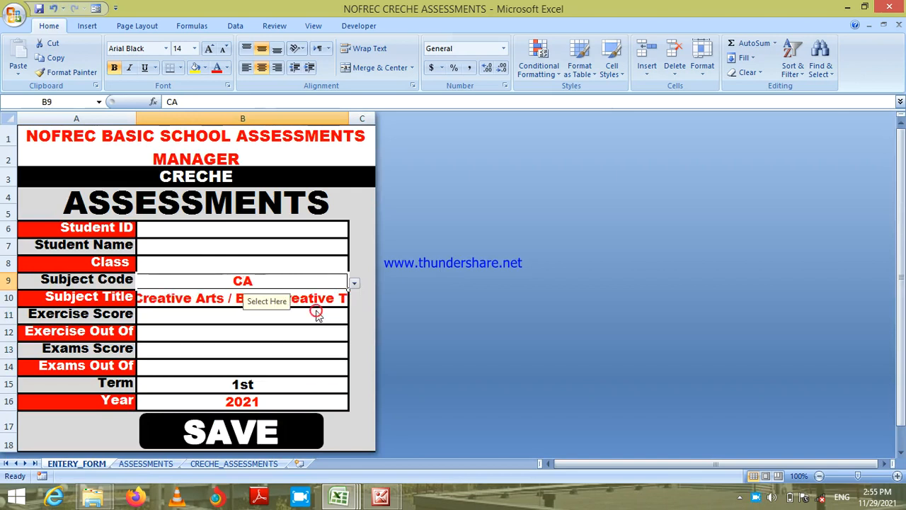
Step: Enter the highest-numbered Creche Student ID for the Creative Arts entry and move down to the exam cells
click(272, 233)
text(N215)
key(Return)
key(Return)
key(Return)
key(Return)
key(Return)
key(Return)
key(Return)
key(Return)
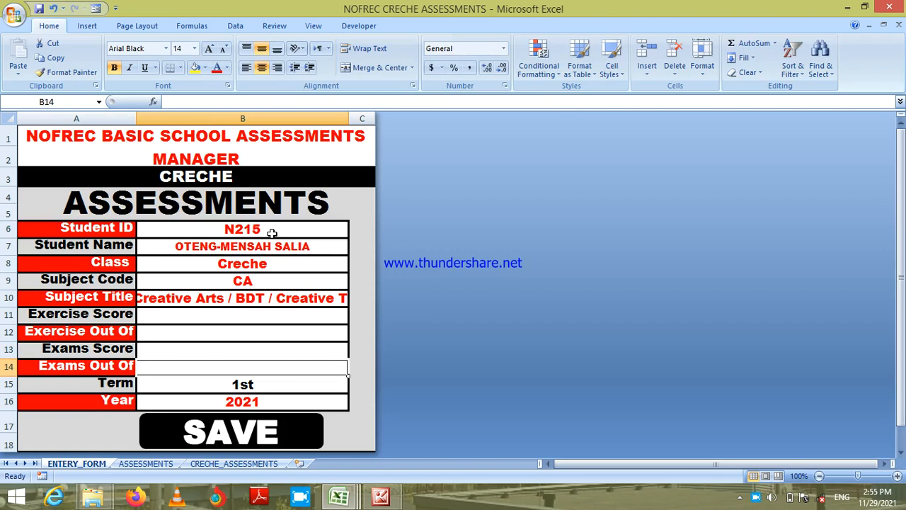
text(89)
key(Return)
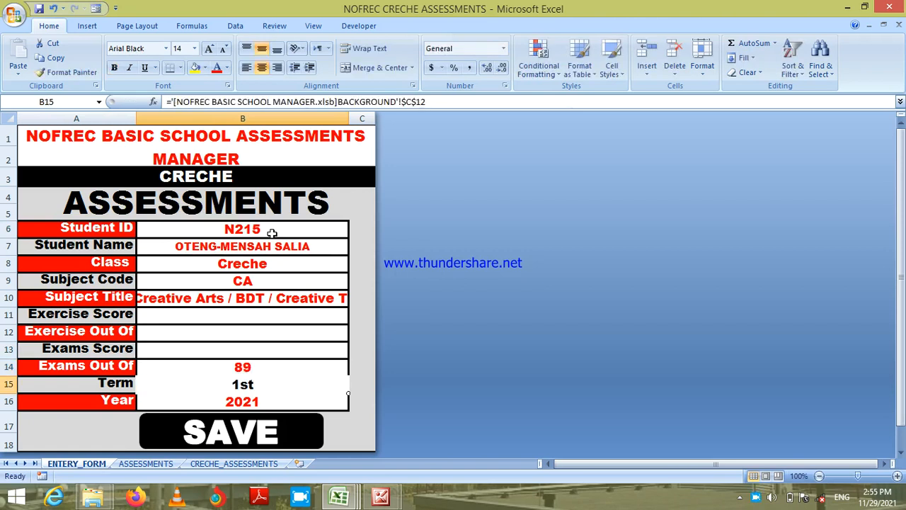
key(Up)
Step: Record a Creative Arts exam score of 89 out of 100 for the loaded student and save the entry
key(Up)
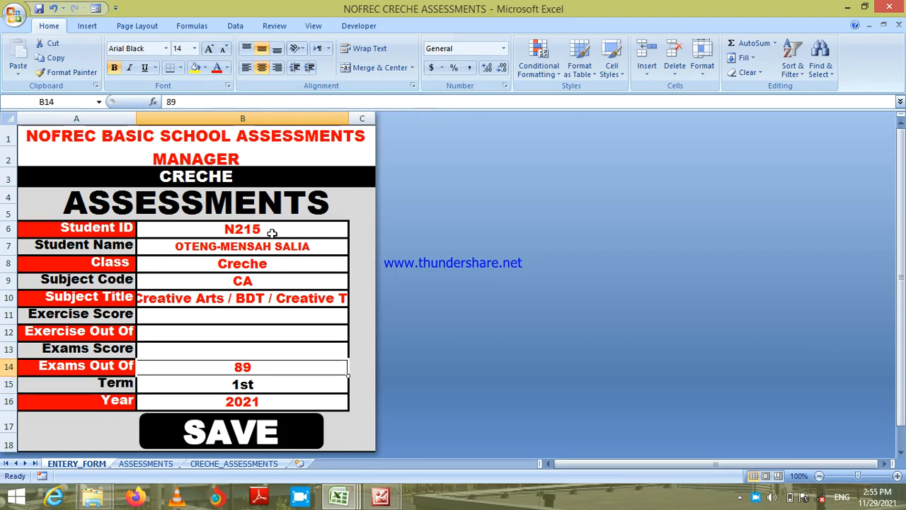
text(89)
key(Return)
text(100)
key(Return)
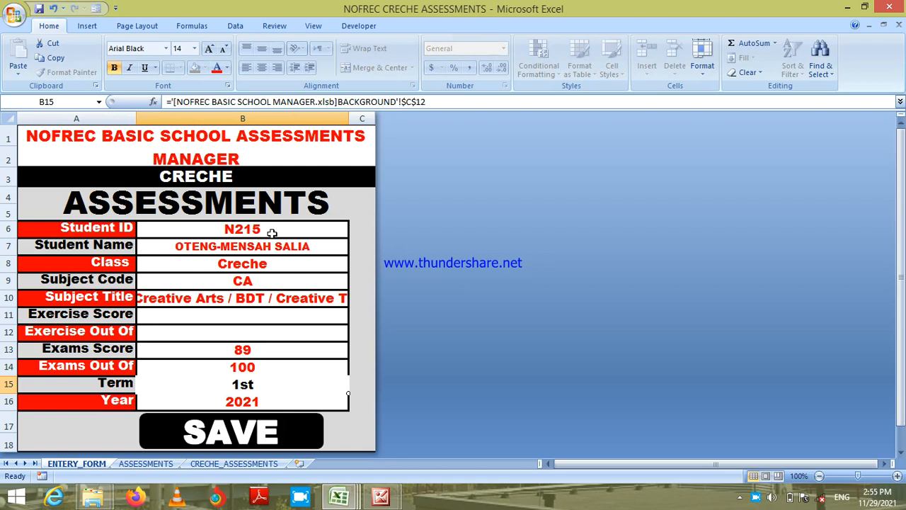
click(276, 429)
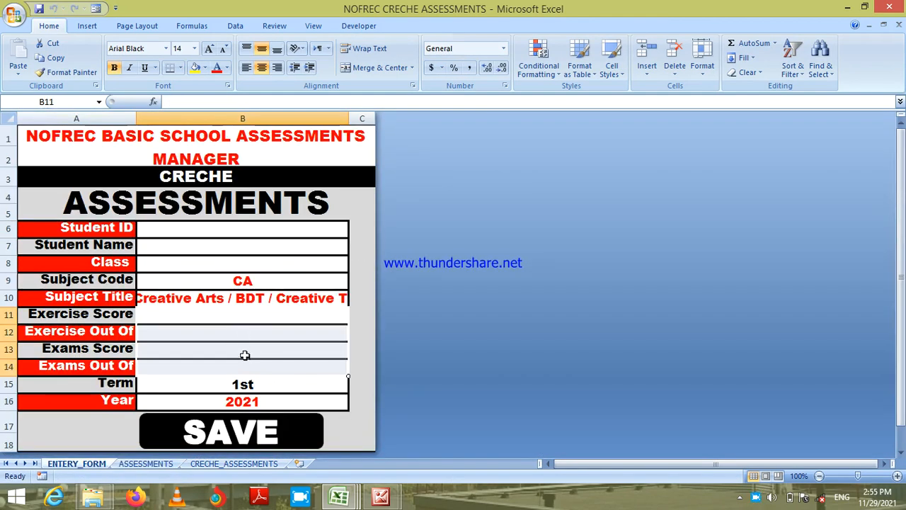
Step: Fill in an exams score of 90 out of 100 on the cleared Creative Arts form
click(256, 355)
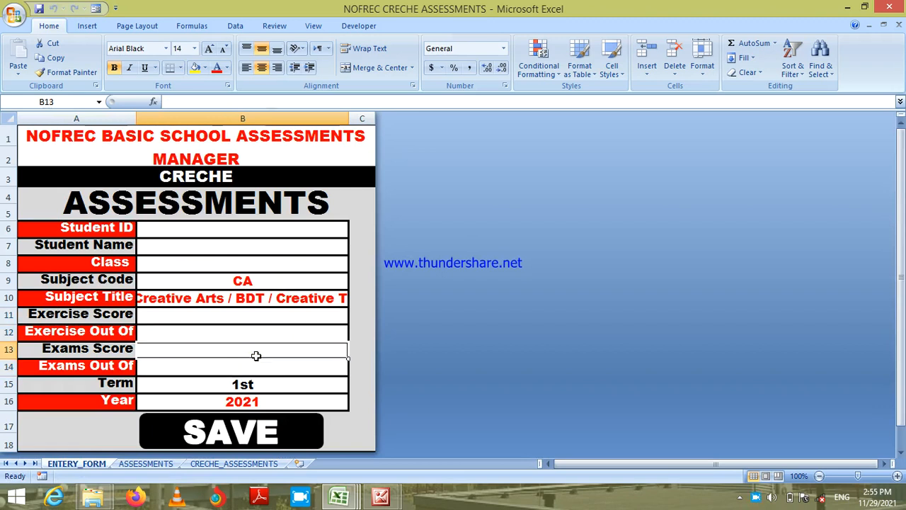
text(90)
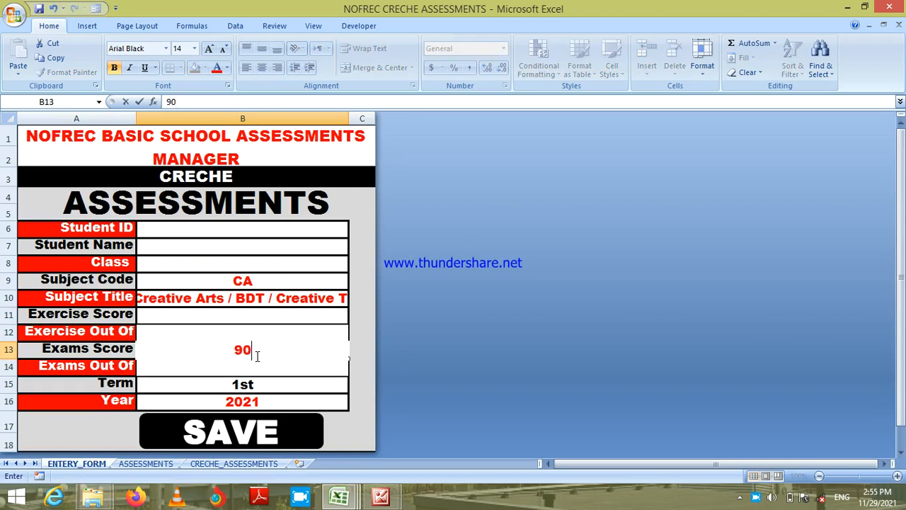
key(Return)
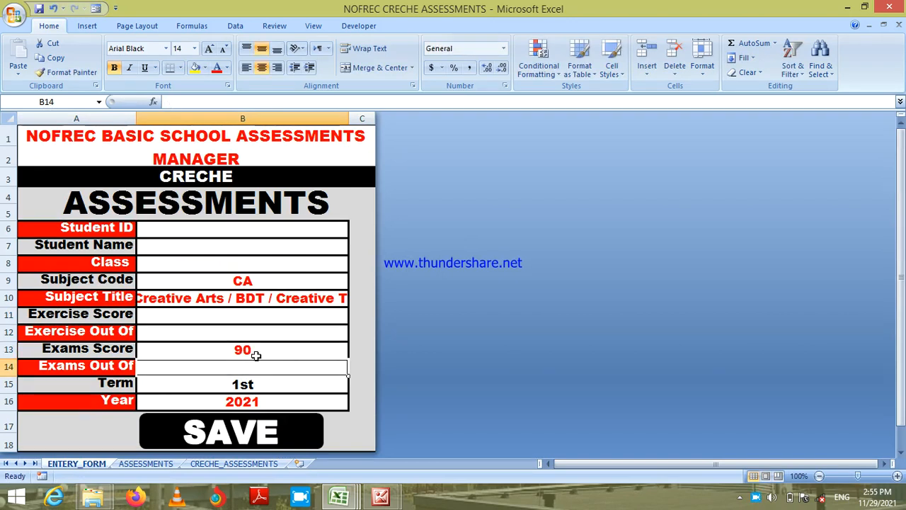
click(255, 355)
key(Return)
text(100)
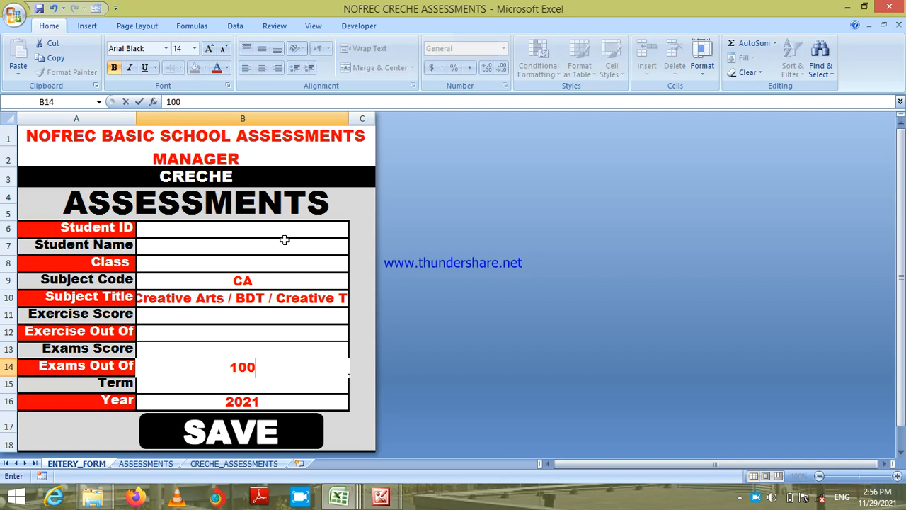
Step: Enter the second-highest Creche Student ID for the filled-in Creative Arts score and save the entry
click(285, 229)
text(N)
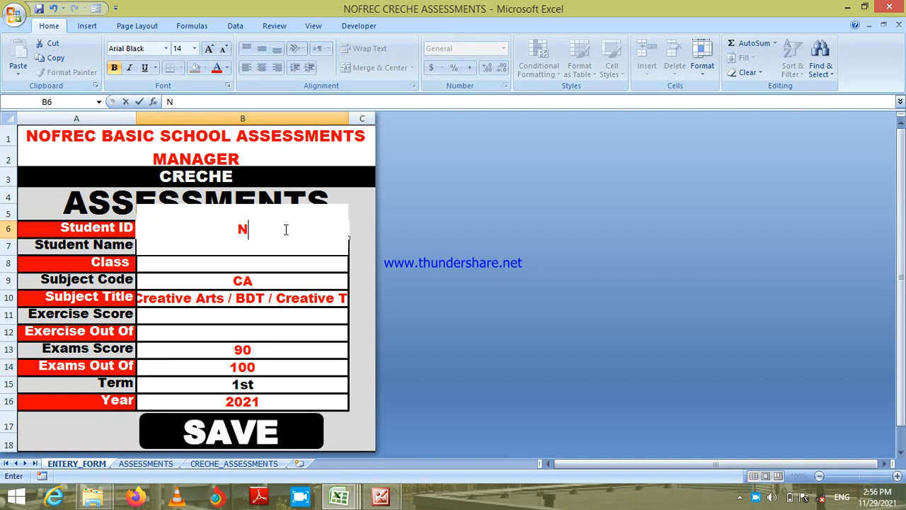
text(214)
key(Return)
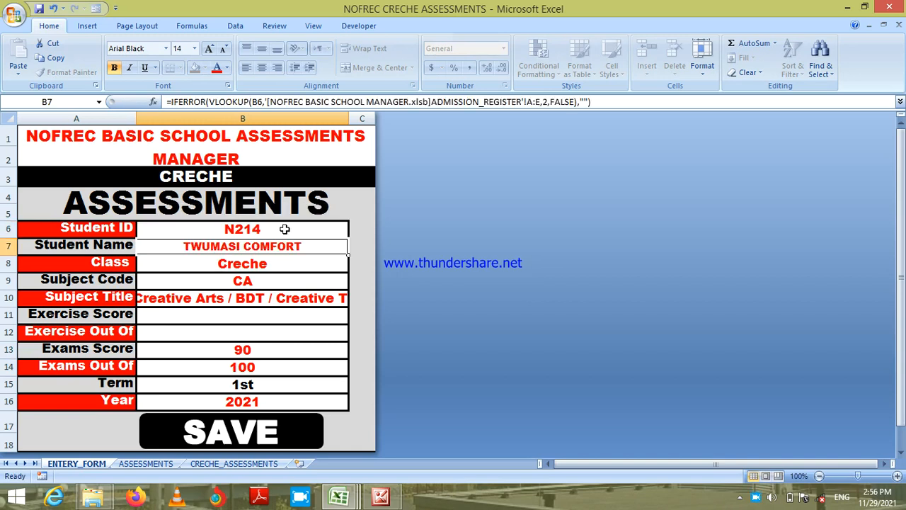
click(258, 437)
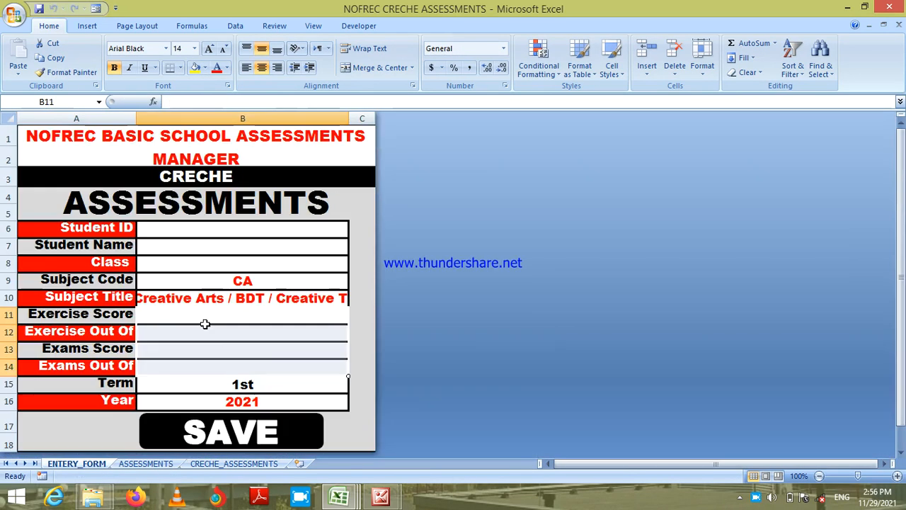
Step: Enter the third-highest Creche Student ID to load that student for Creative Arts
click(250, 234)
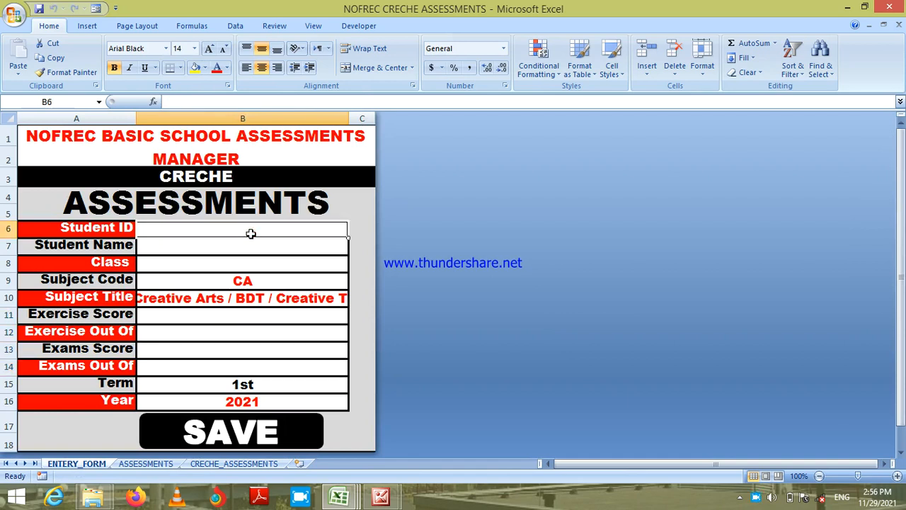
text(N213)
key(Return)
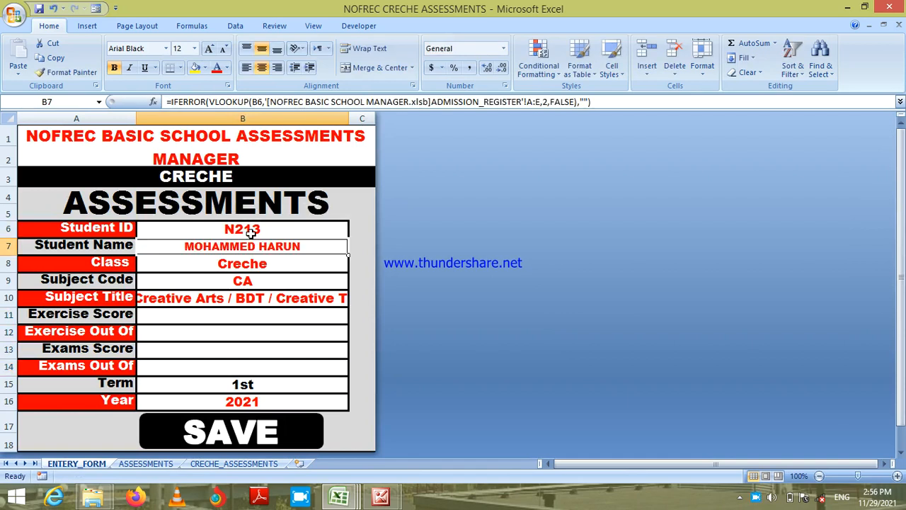
Step: Record a Creative Arts exam score of 90 out of 100 for the loaded student and save the entry
click(260, 356)
text(90)
key(Return)
text(100)
key(Return)
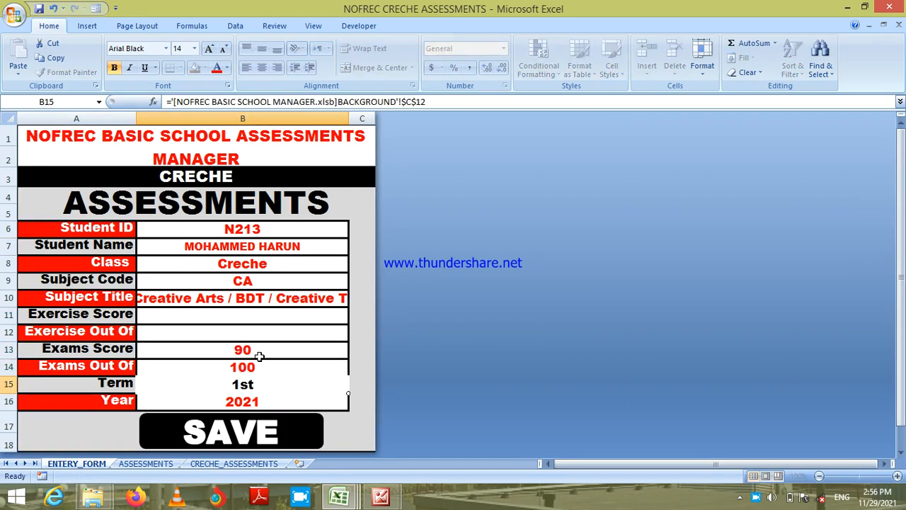
click(275, 444)
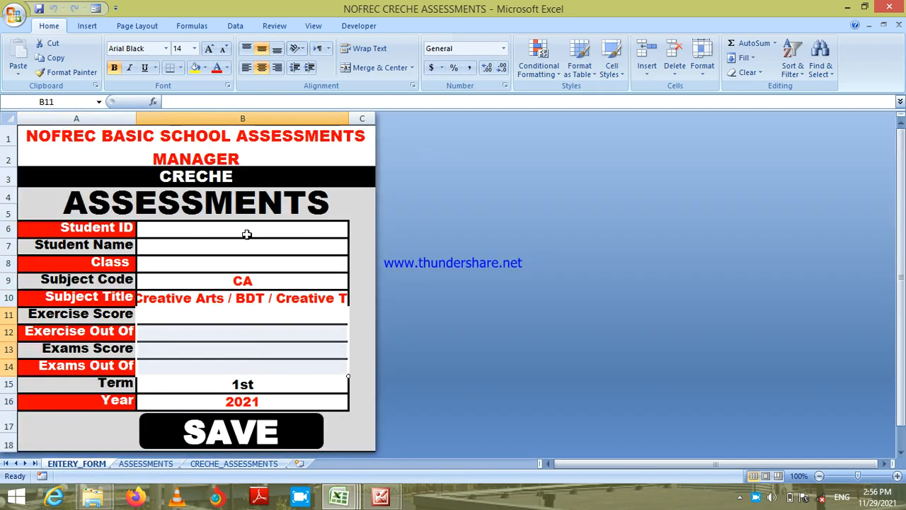
Step: Enter the fourth-highest Creche Student ID to load that student for Creative Arts
click(246, 234)
text(N)
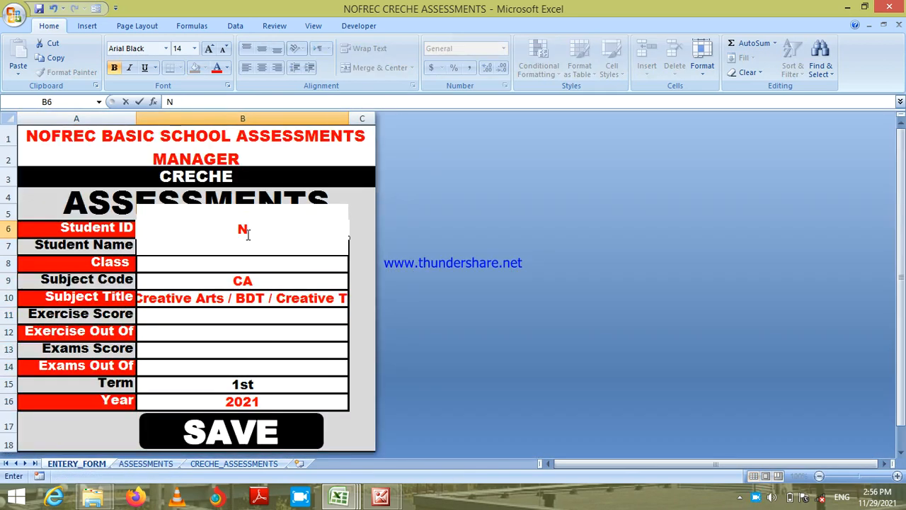
text(212)
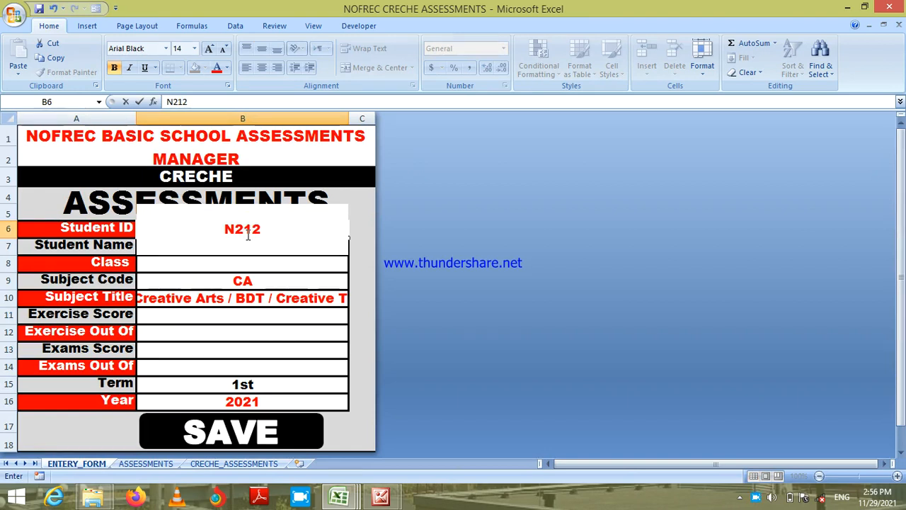
key(Return)
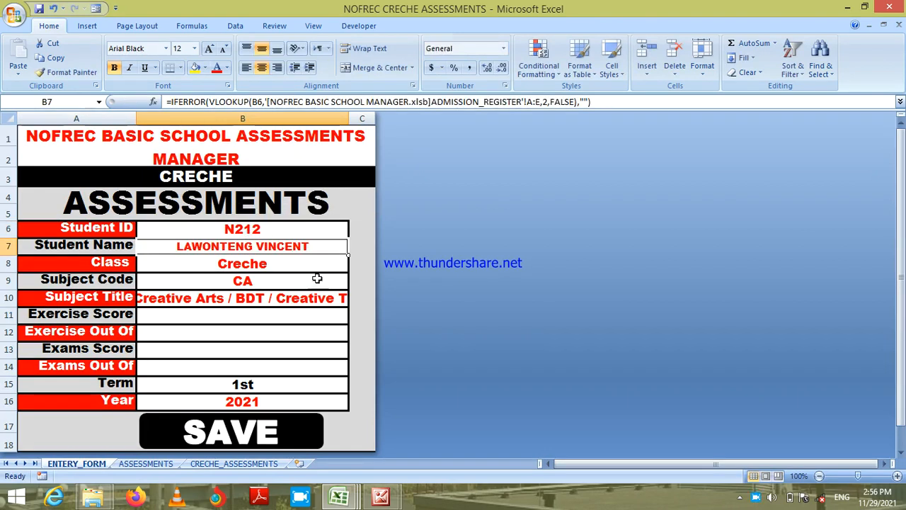
Step: Set the loaded student's Creative Arts exams score to 86 out of 100
click(264, 353)
text(86)
key(Return)
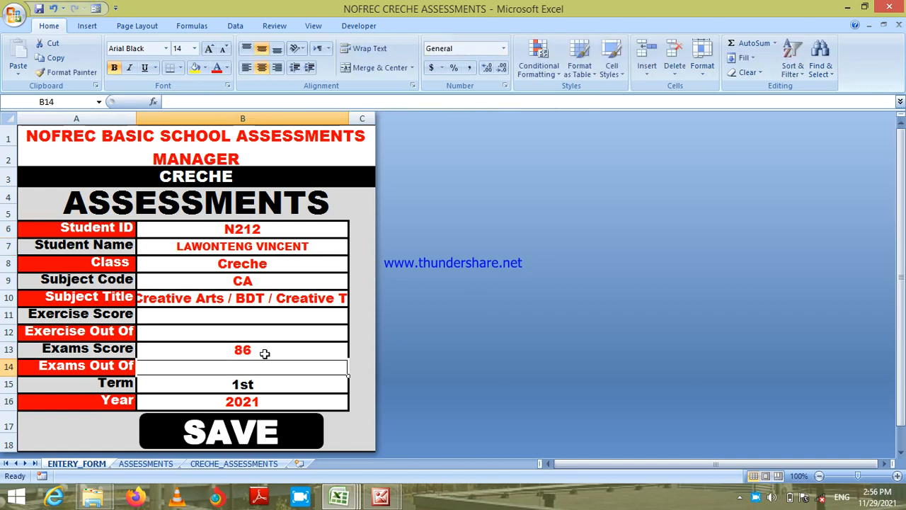
text(100)
key(Return)
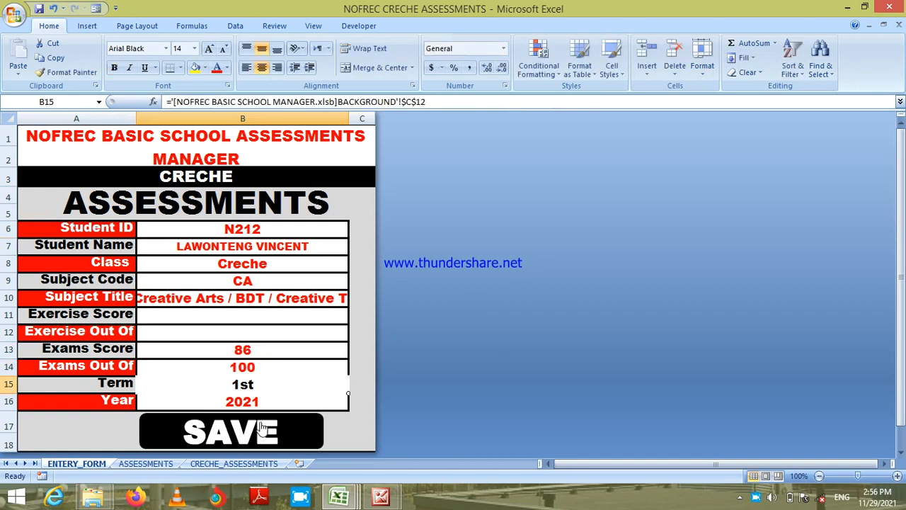
Step: Save the completed Creative Arts assessment record and set the form's subject code to EL
click(262, 432)
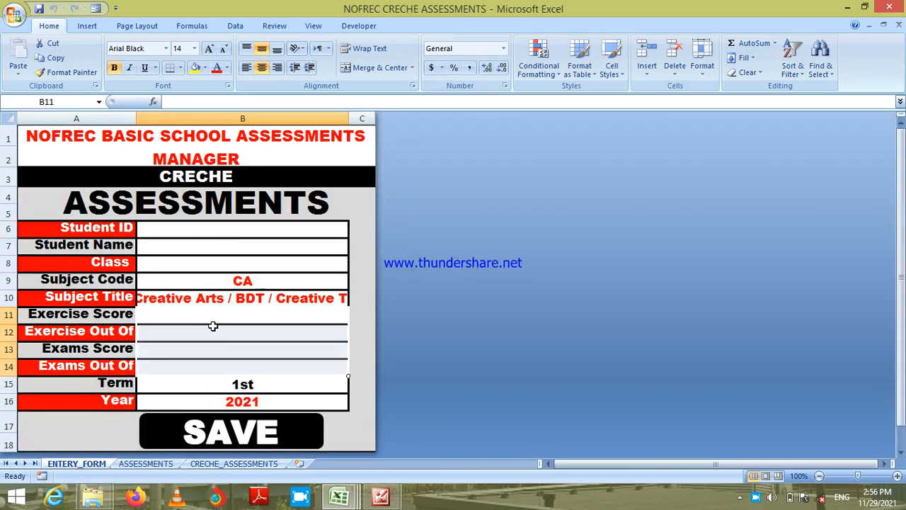
click(271, 284)
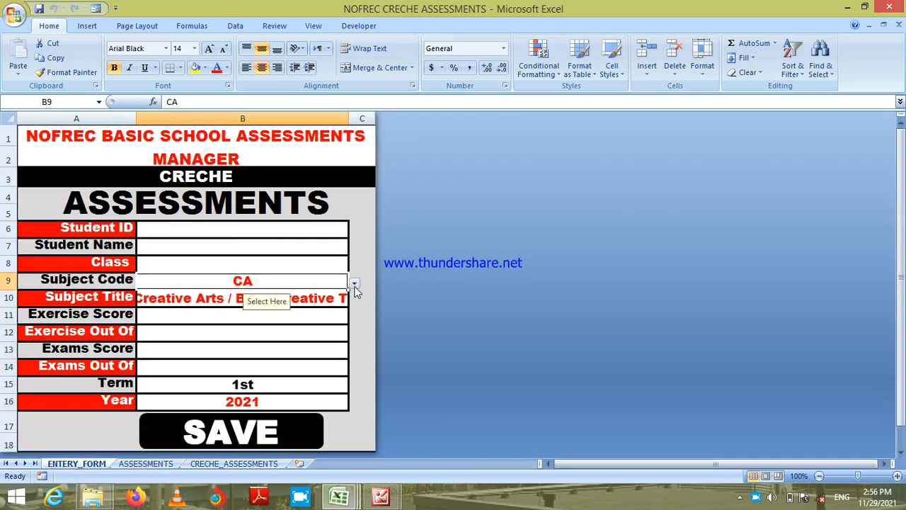
click(353, 284)
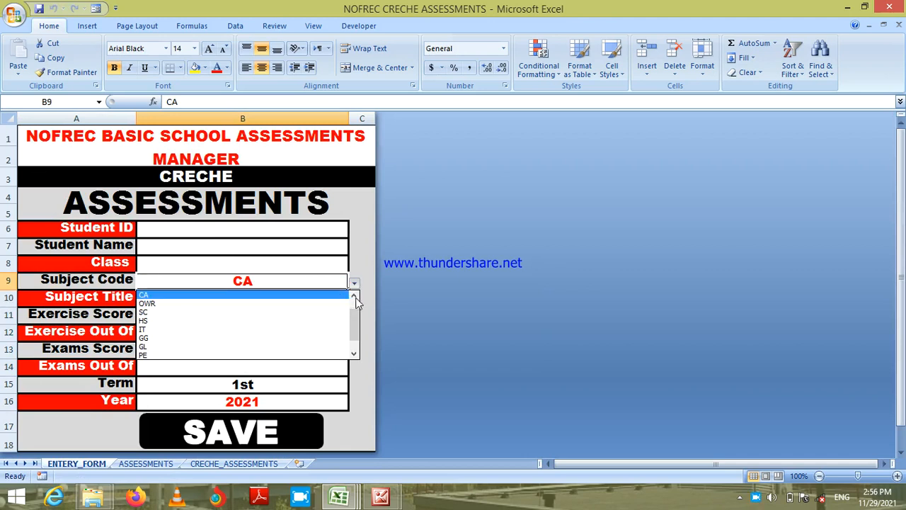
click(354, 295)
click(338, 295)
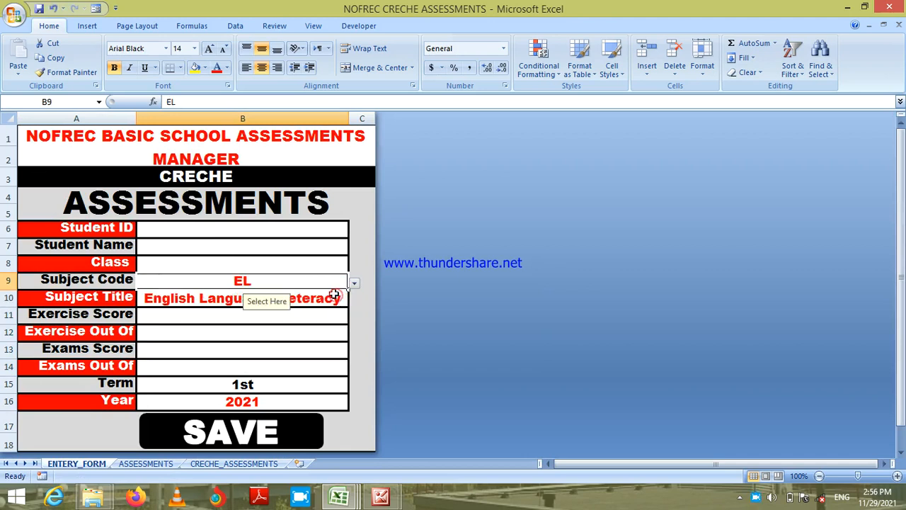
Step: Enter the first student's ID in the assessment form for the EL subject
click(282, 232)
text(N215)
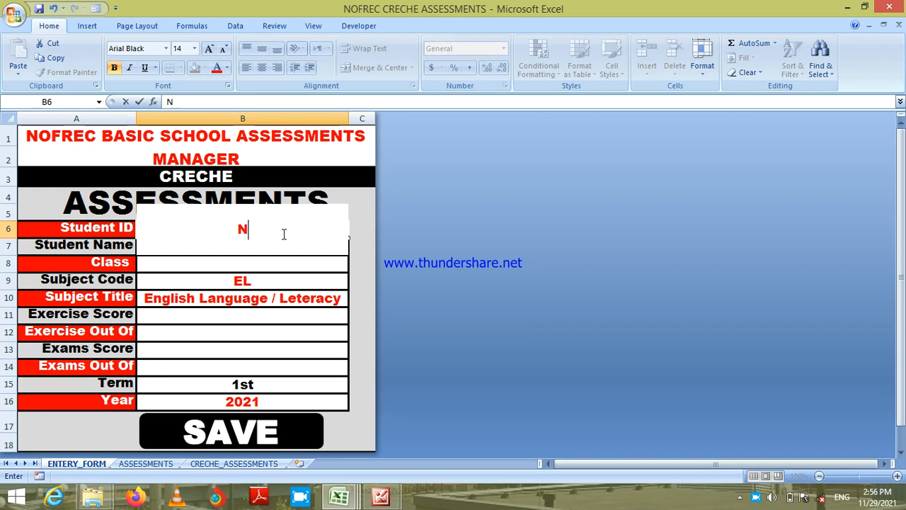
key(Return)
Step: Enter an exams score of 90 out of 100 for this student and save the EL record
key(Return)
key(Return)
key(Return)
key(Return)
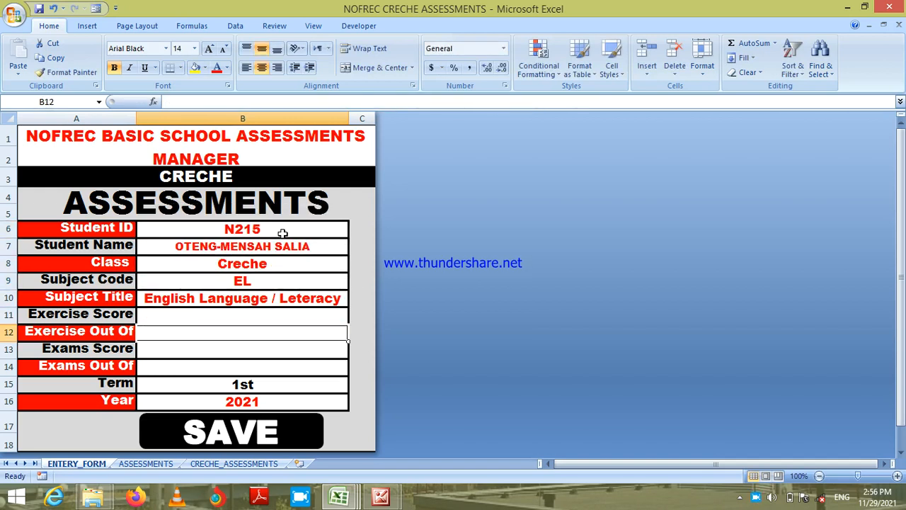
key(Return)
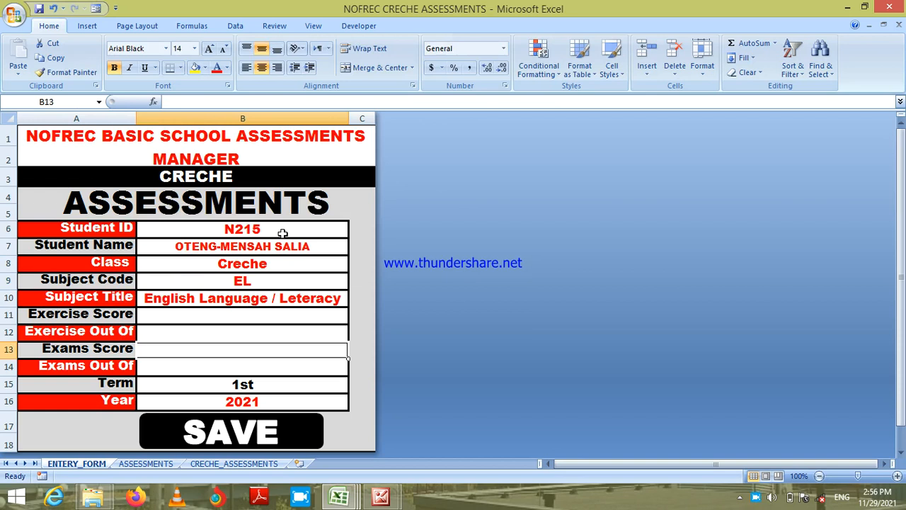
text(90)
key(Return)
text(100)
key(Return)
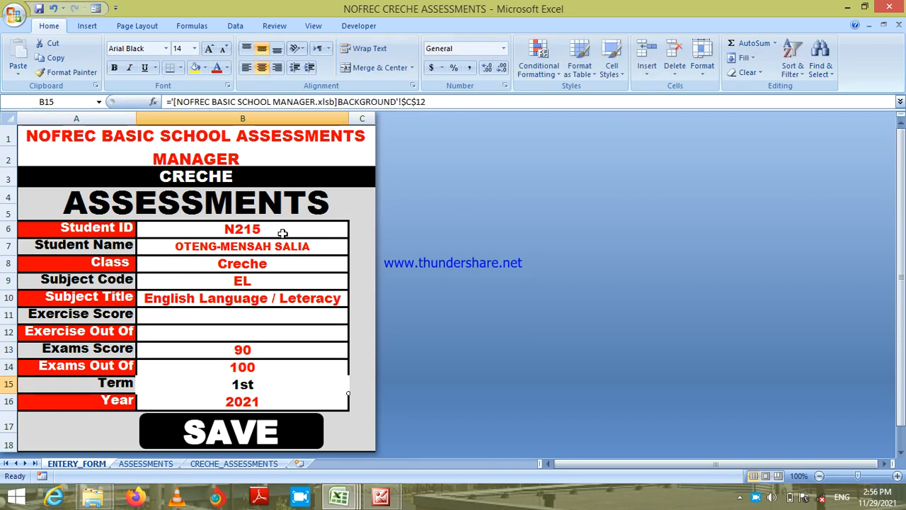
click(271, 438)
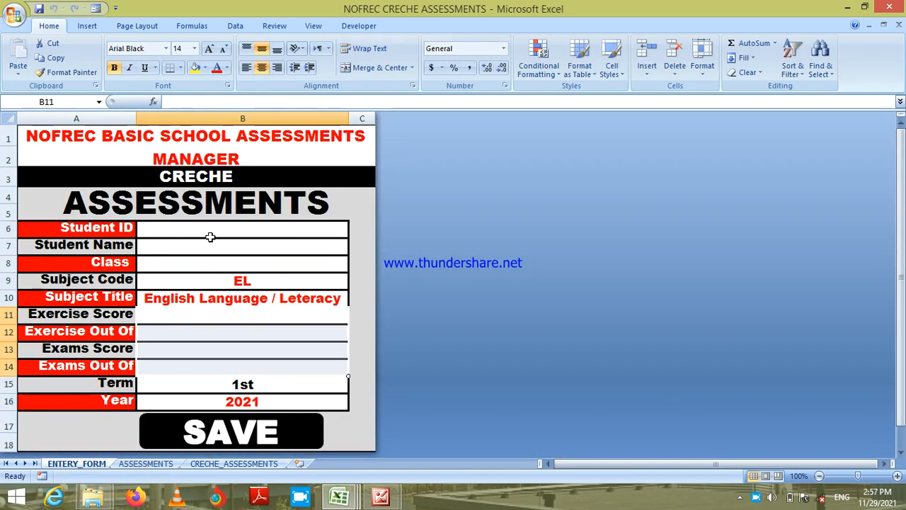
Step: Enter the second student's ID in the cleared EL assessment form
click(207, 231)
text(N214)
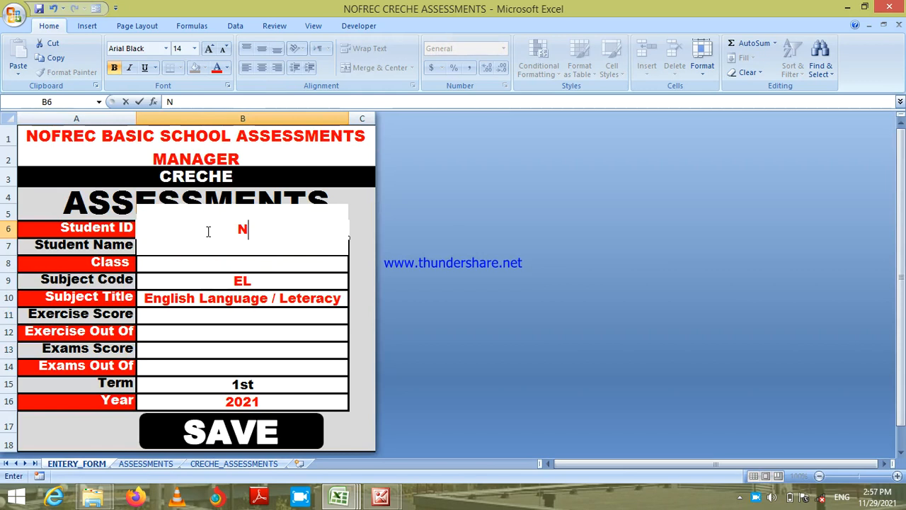
key(Return)
Step: Enter an exams score of 85 out of 100 for this student and save the EL record
key(Return)
key(Return)
key(Return)
key(Return)
key(Return)
key(Return)
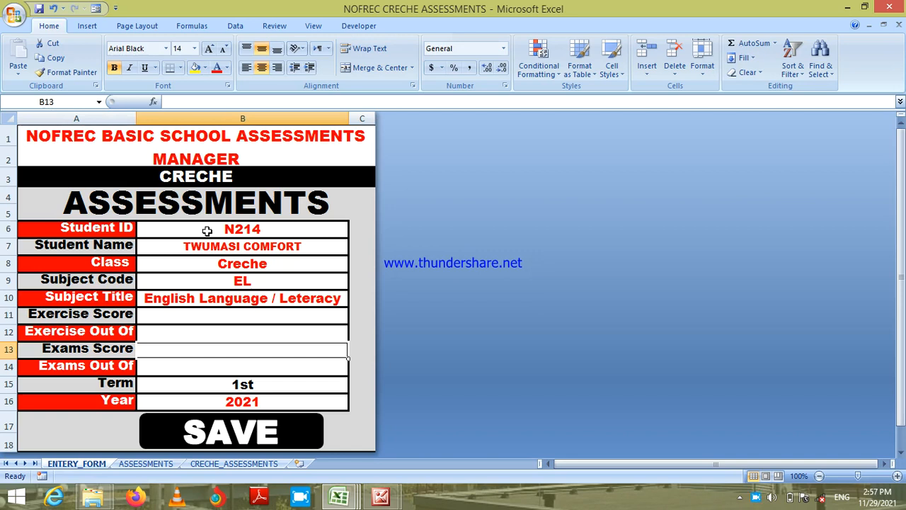
text(85)
key(Return)
text(100)
key(Return)
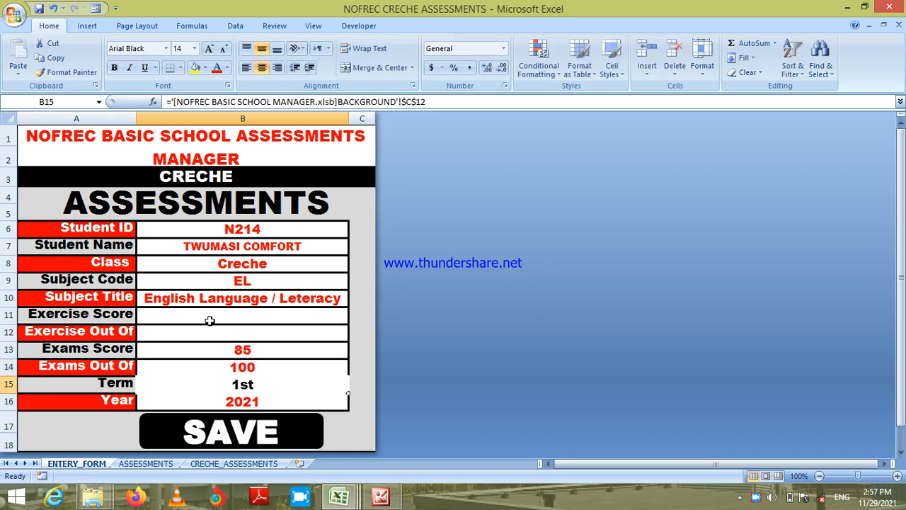
click(233, 435)
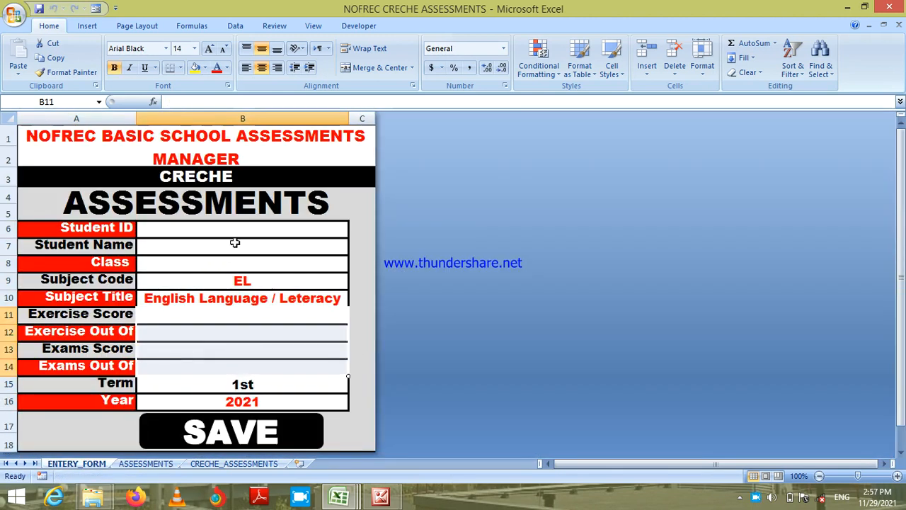
Step: Enter the third student's ID in the cleared EL assessment form
click(236, 232)
text(N)
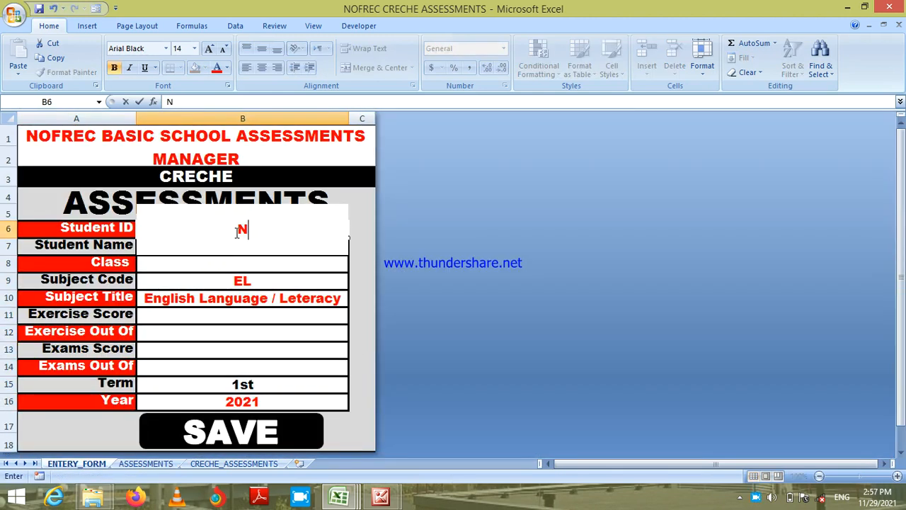
text(213)
key(Return)
Step: Enter an exams score of 79 out of 100 for this student and save the EL record
key(Down)
key(Down)
key(Down)
key(Down)
key(Down)
key(Down)
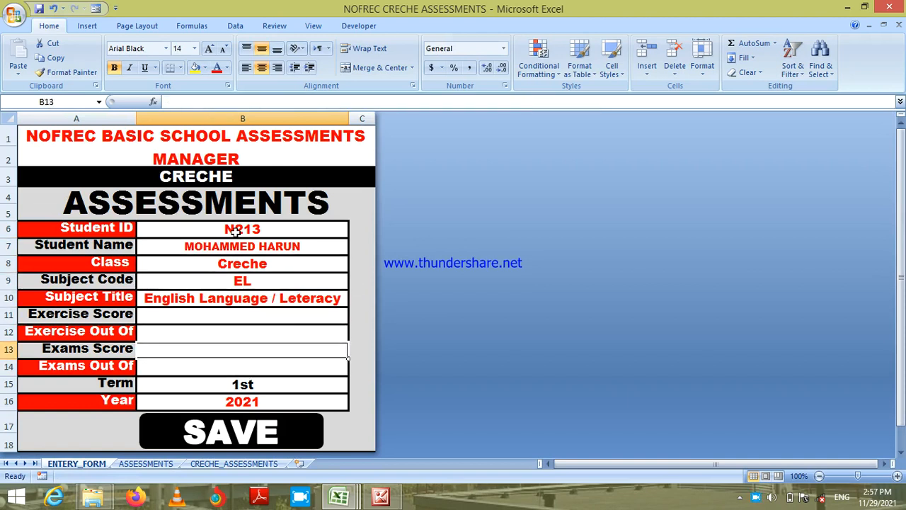
text(79)
key(Return)
text(100)
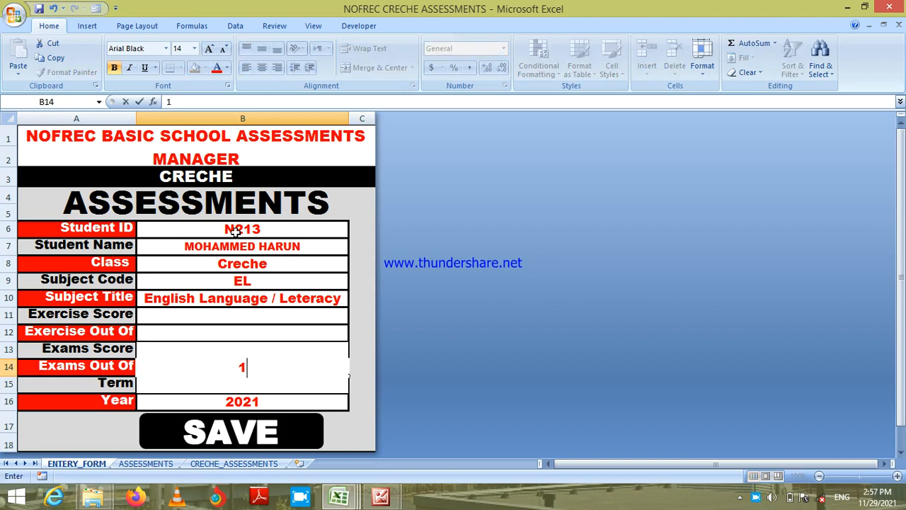
key(Return)
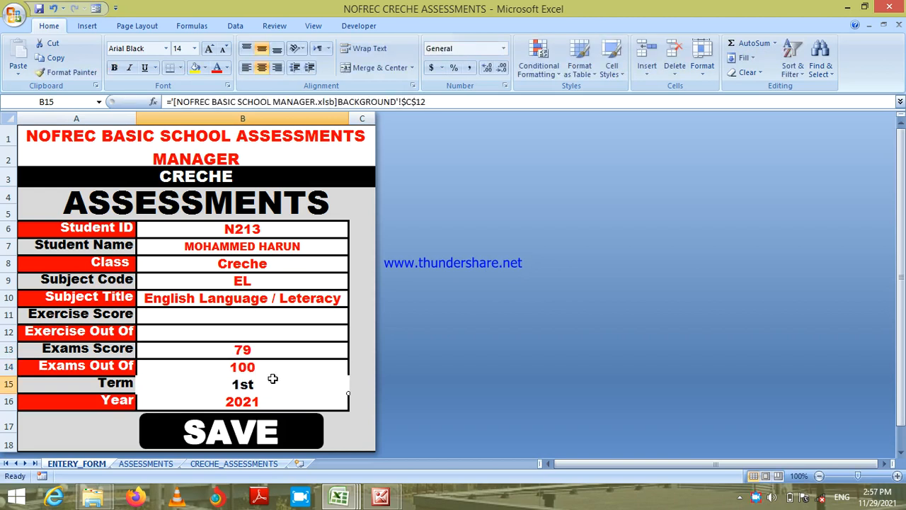
click(275, 429)
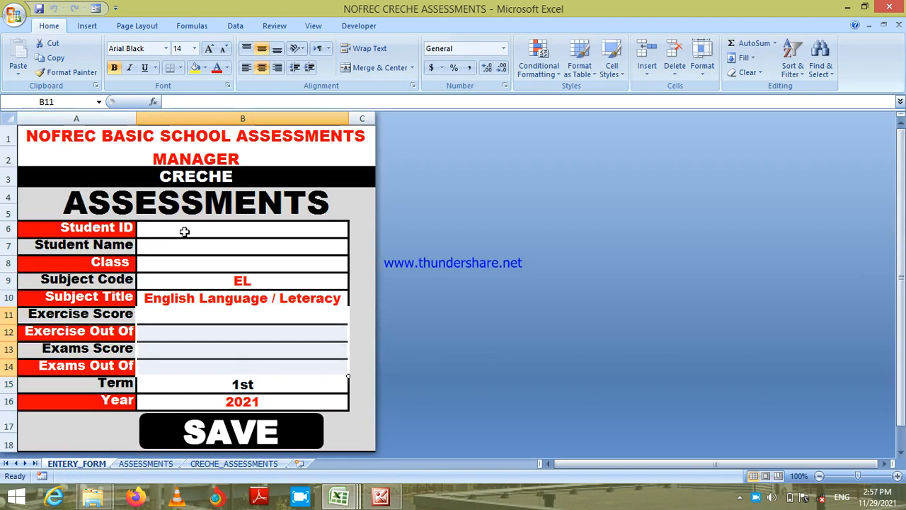
Step: Enter the fourth student's ID in the cleared EL assessment form
click(185, 229)
text(N212)
key(Return)
Step: Enter an exams score of 75 out of 100 for this student and save the EL record
key(Return)
key(Return)
key(Return)
key(Return)
key(Return)
key(Return)
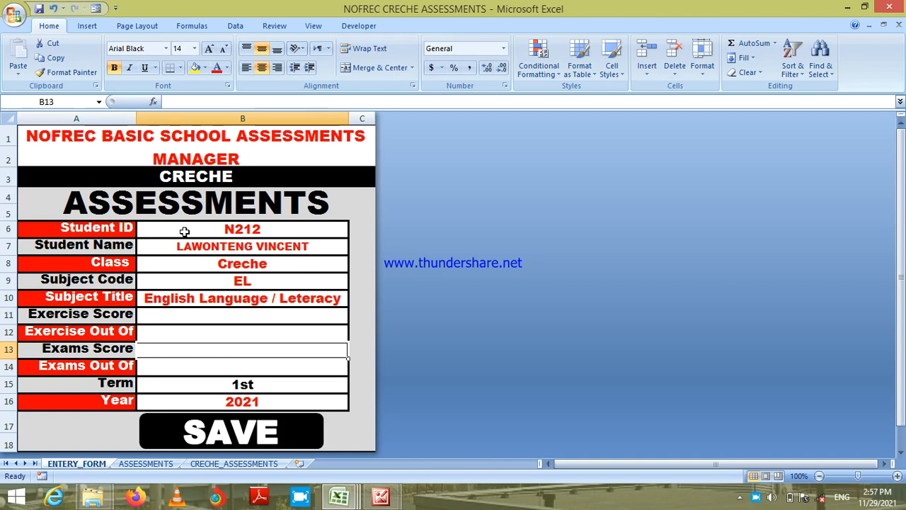
text(7)
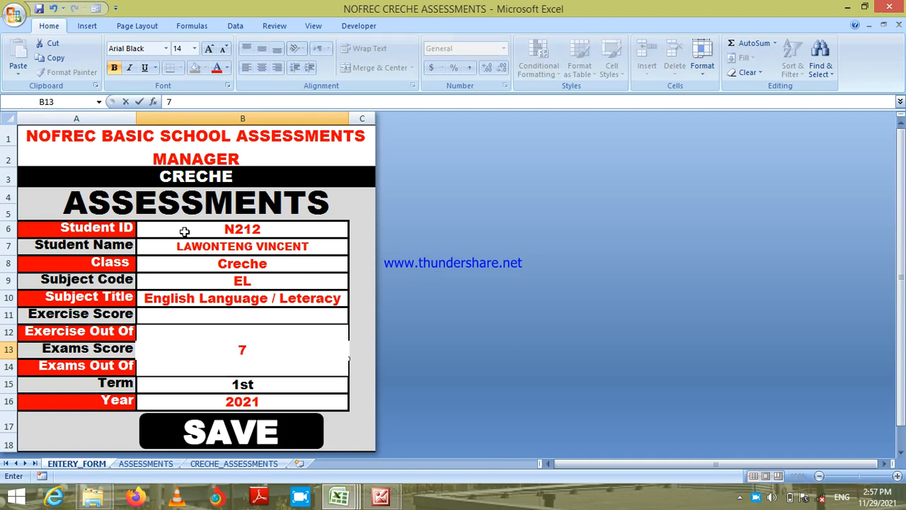
text(5)
key(Return)
text(100)
key(Return)
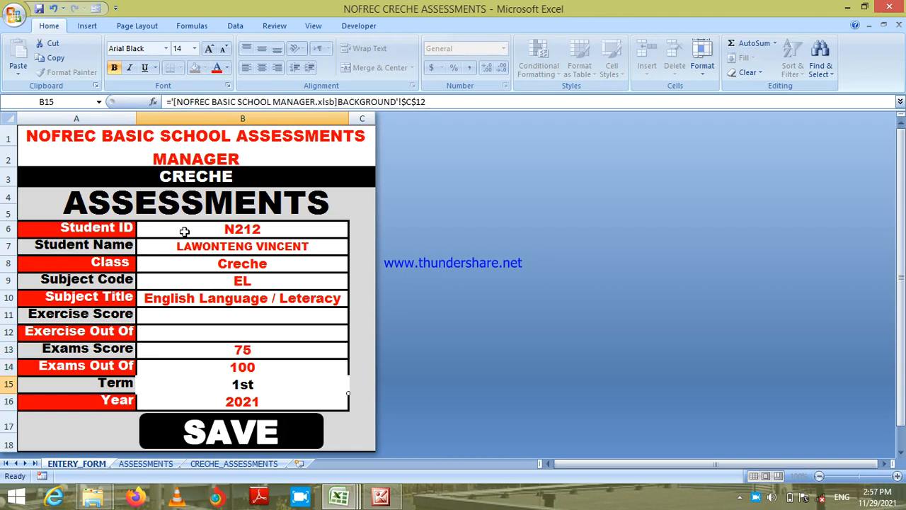
click(256, 435)
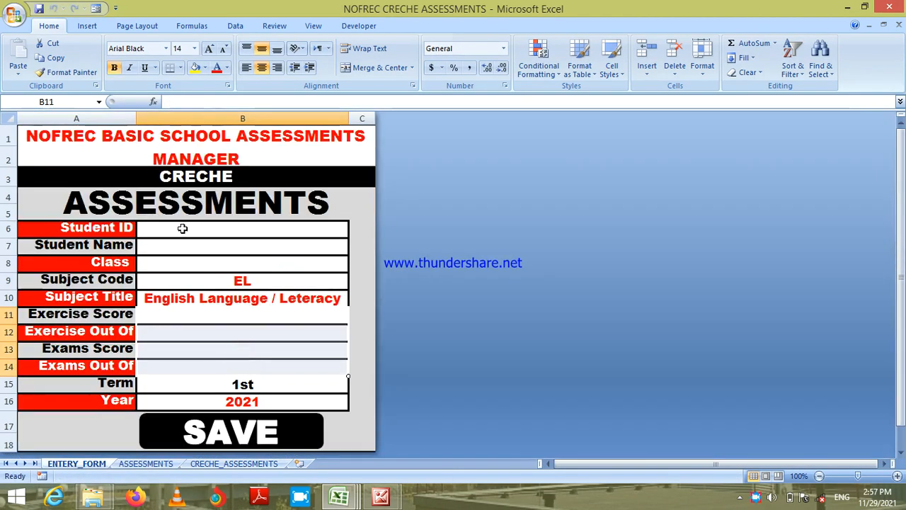
Step: Enter the fifth student's ID in the cleared EL assessment form
click(182, 228)
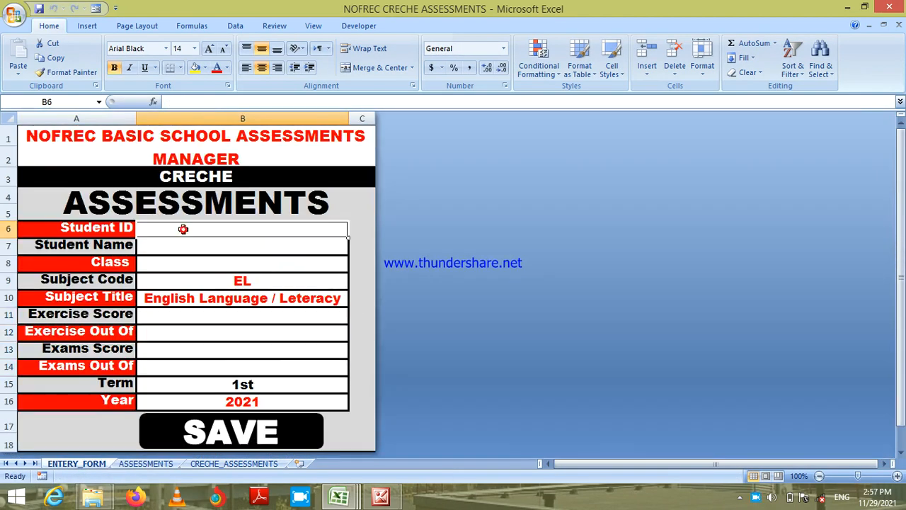
text(N211)
key(Return)
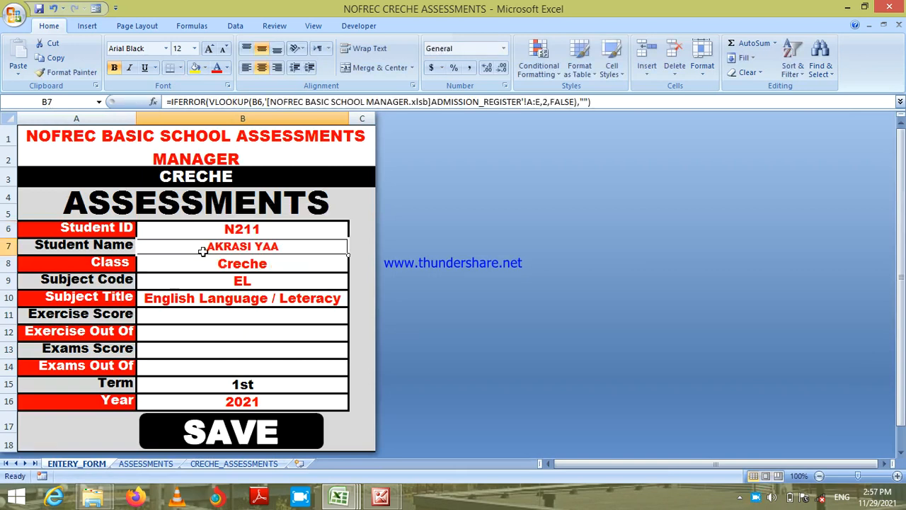
Step: Enter an exams score of 83 out of 100 for this student and save the EL record
click(256, 353)
text(83)
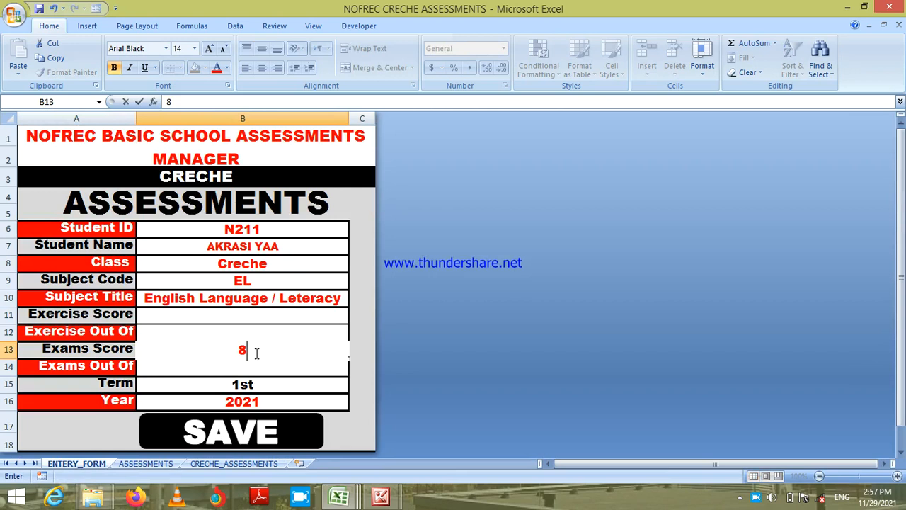
key(Return)
text(100)
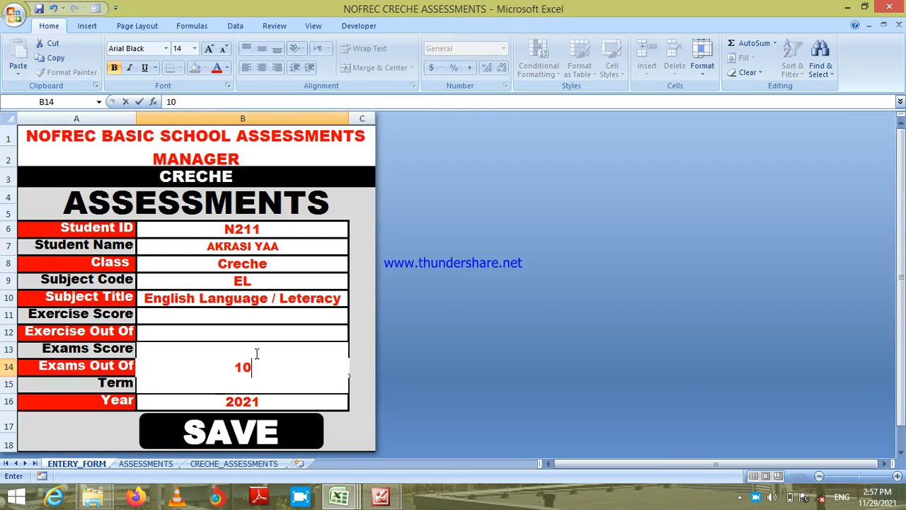
key(Return)
click(262, 441)
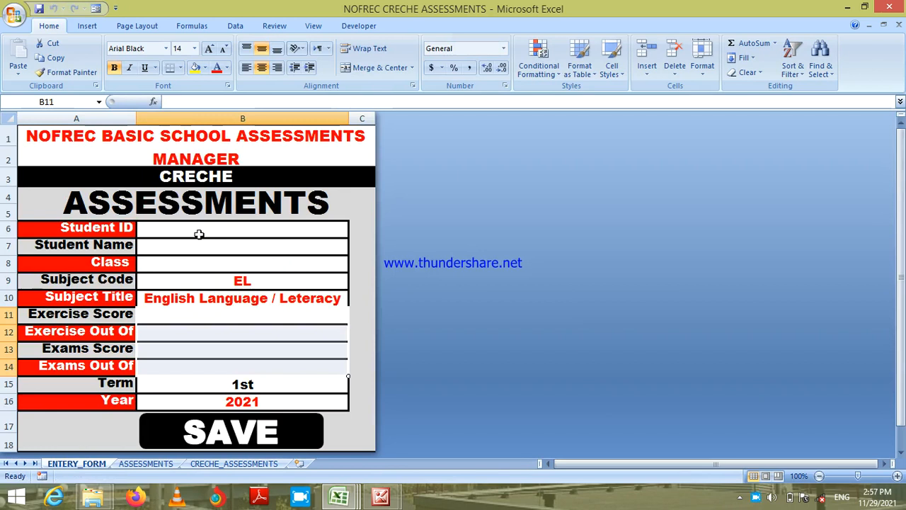
Step: Change the assessment form's subject code to NM for Numeracy / Mathematics
click(277, 284)
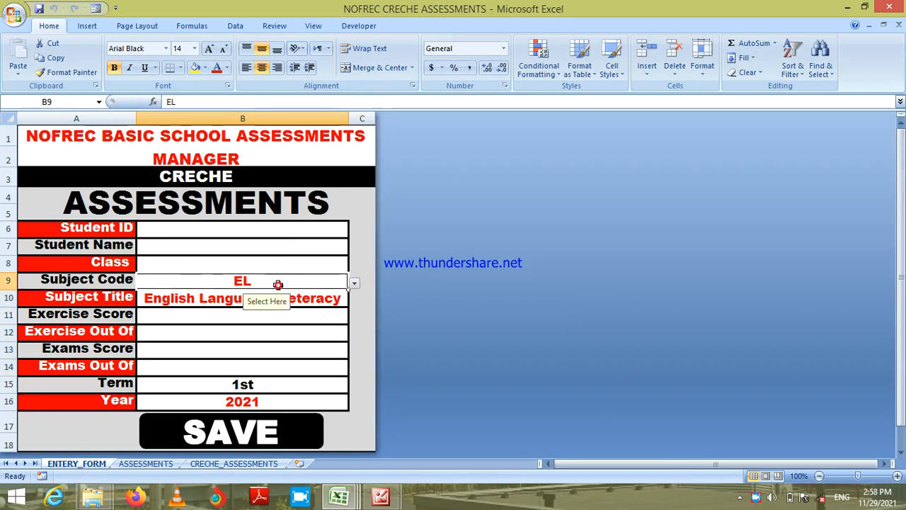
click(354, 284)
click(355, 300)
click(333, 296)
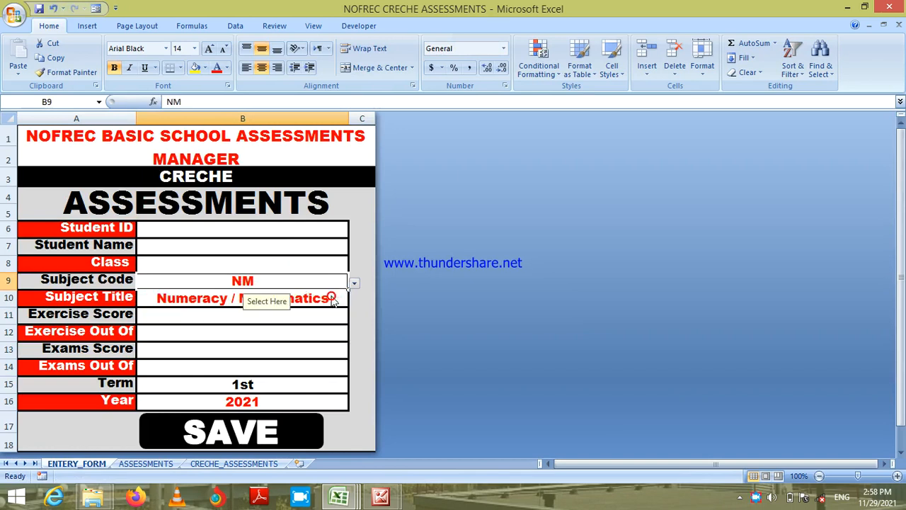
Step: Enter the first student's ID in the assessment form for the NM subject
click(249, 232)
text(N)
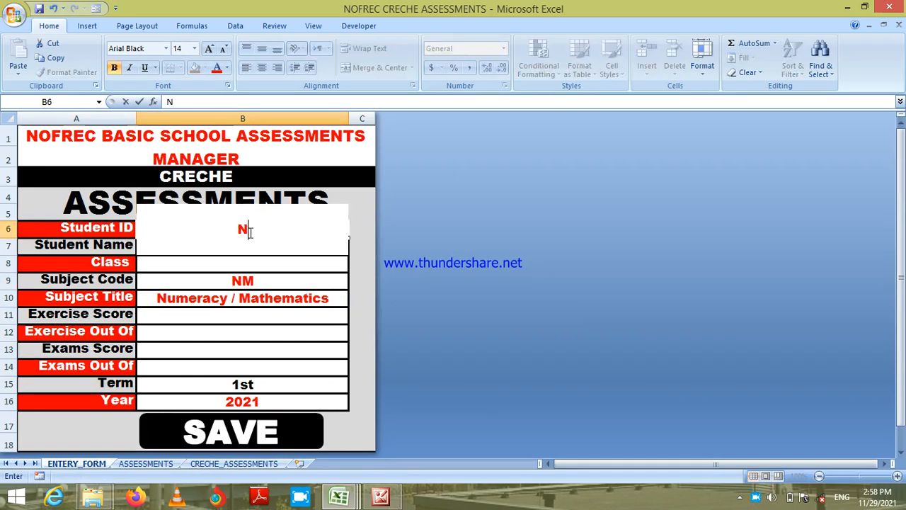
text(215)
key(Return)
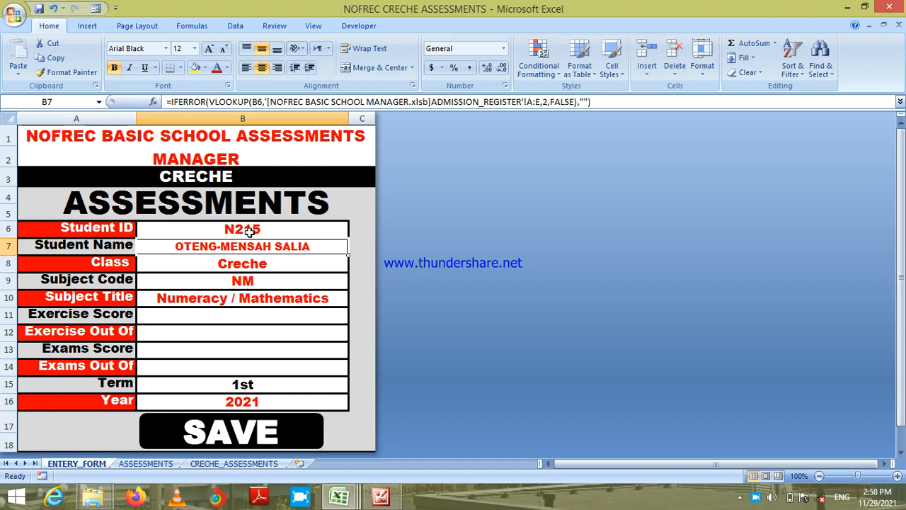
text(82)
key(Return)
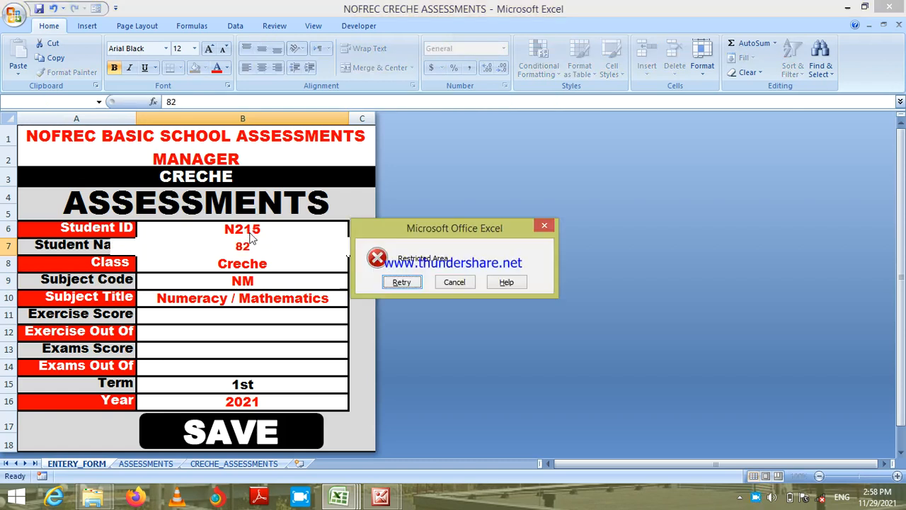
click(455, 282)
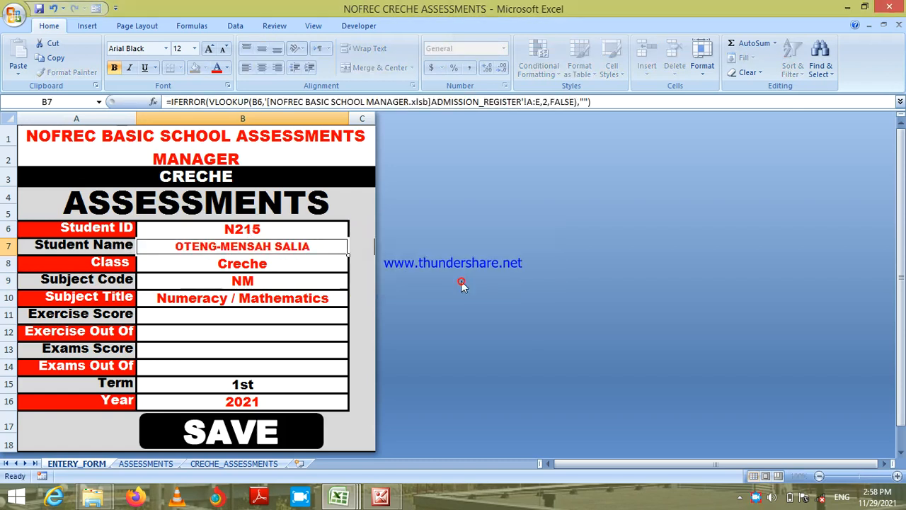
Step: Enter an exams score of 82 out of 100 for this student and save the NM record
click(249, 356)
text(82)
key(Return)
text(100)
key(Return)
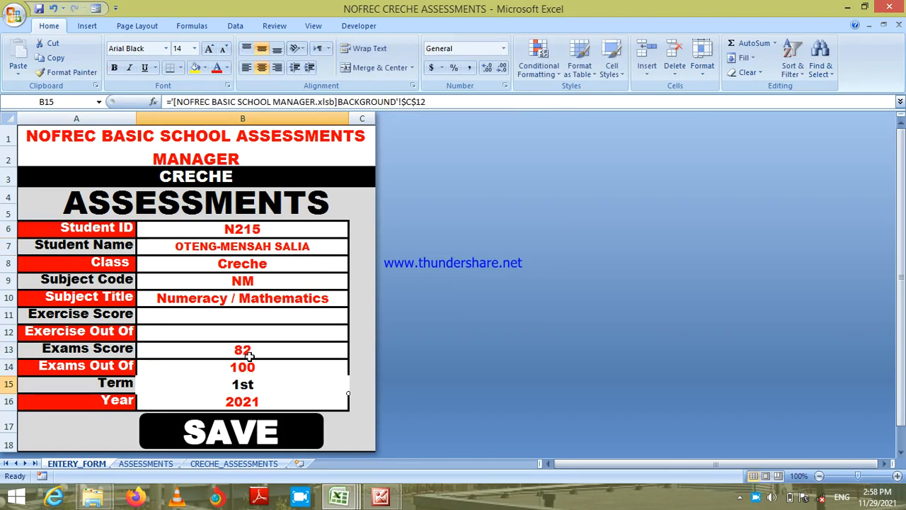
click(284, 443)
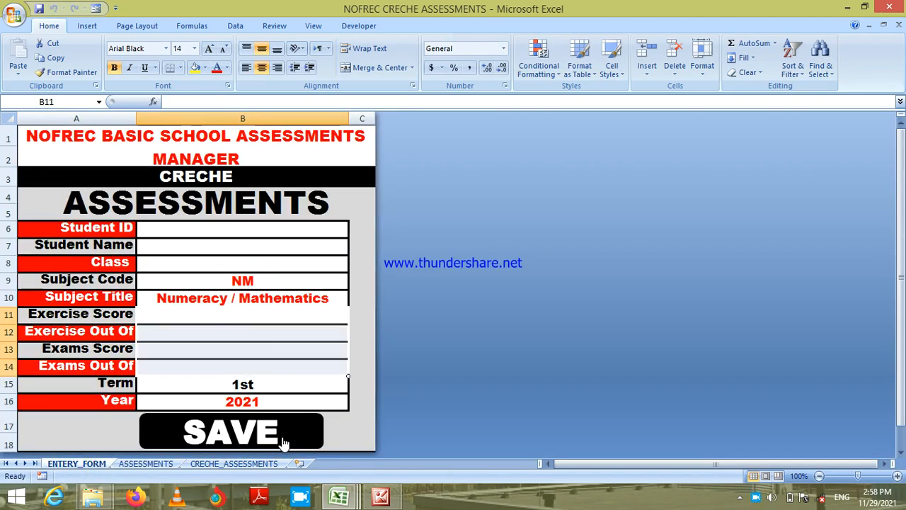
Step: Enter the second student's ID in the assessment form for the NM subject and go to the exams score
click(243, 235)
text(N214)
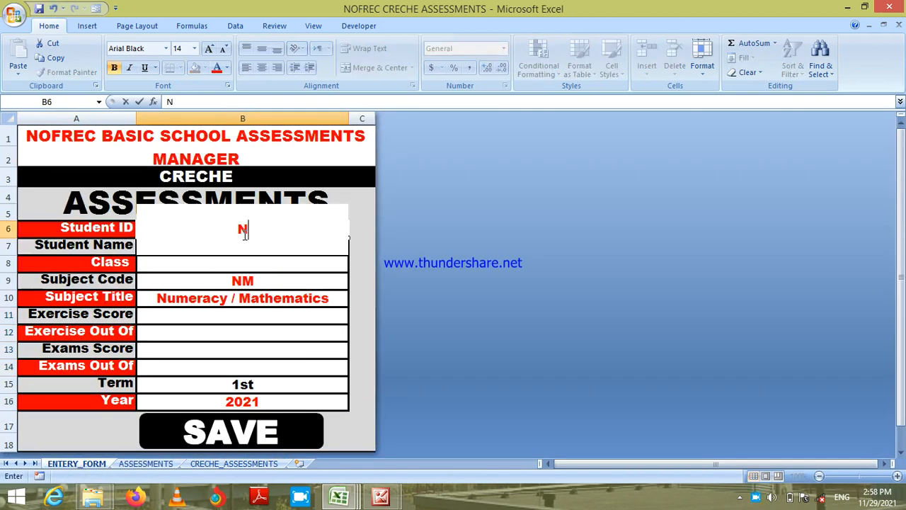
key(Return)
key(Return)
key(Return)
key(Return)
key(Return)
key(Return)
key(Return)
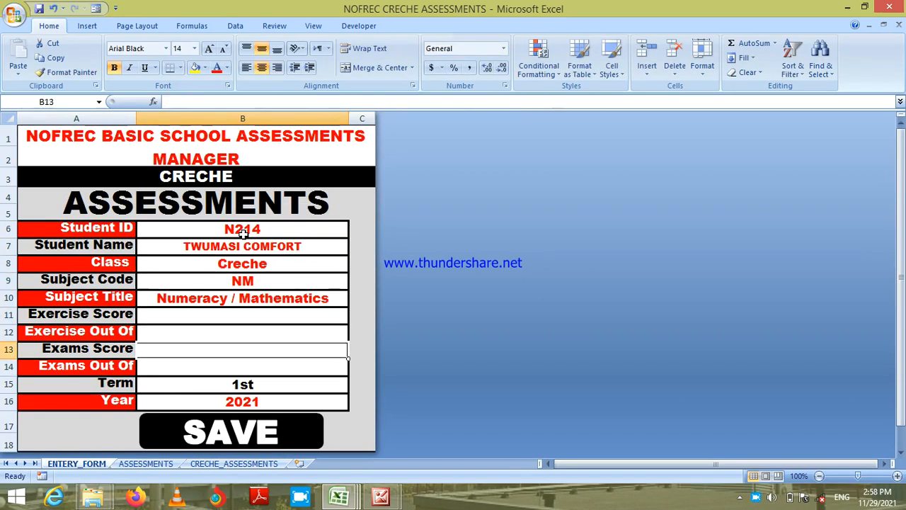
Step: Enter an exams score of 78 out of 100 for the second student and save the NM record
text(78)
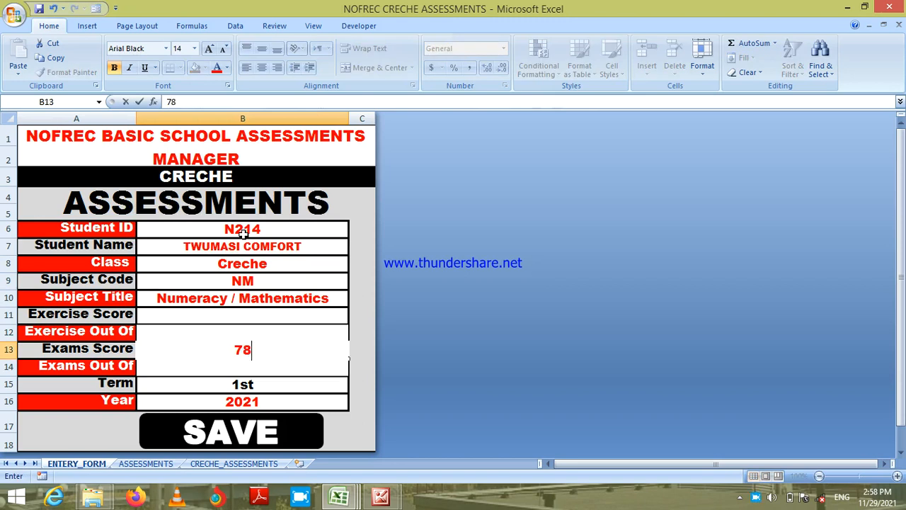
key(Return)
text(100)
key(Return)
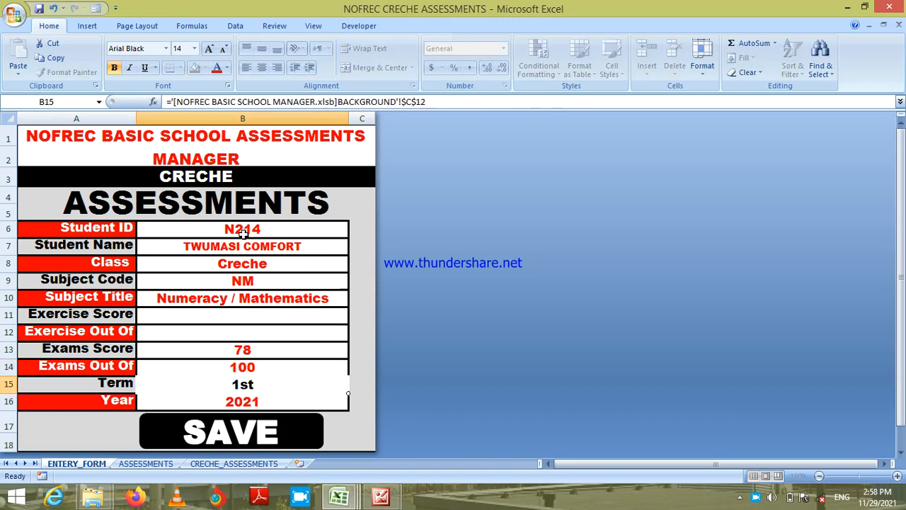
click(260, 433)
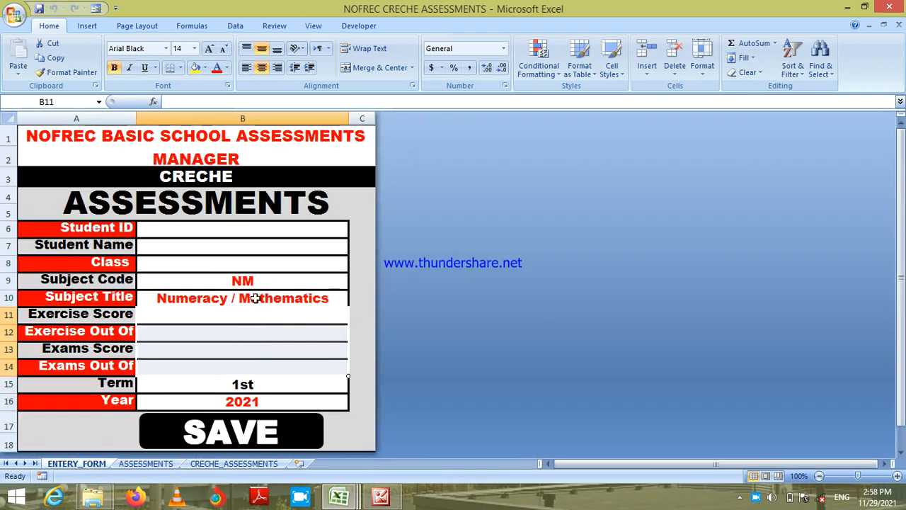
Step: Enter the third student's ID in the assessment form for the NM subject and go to the exams score
click(247, 227)
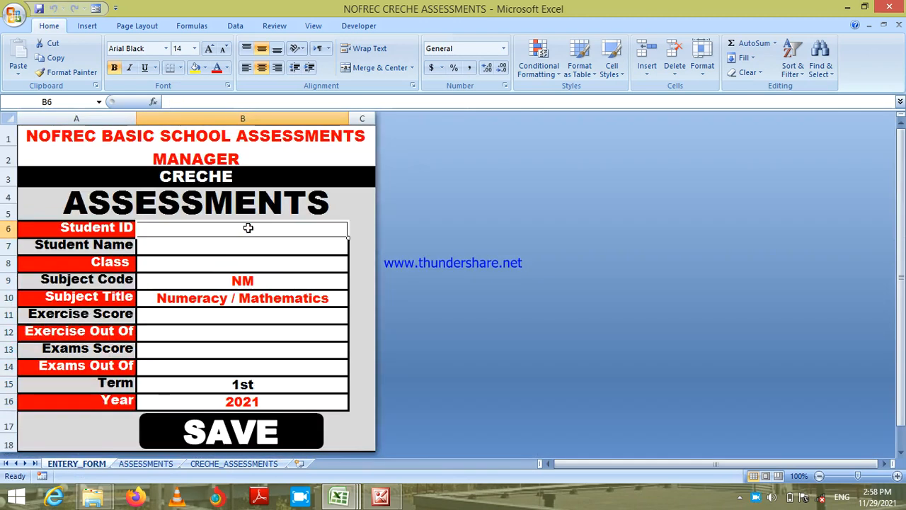
text(N213)
key(Return)
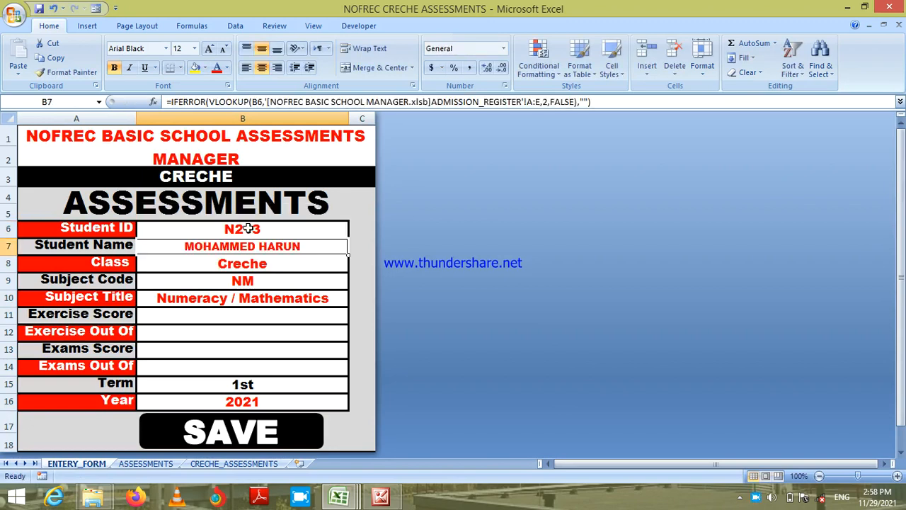
key(Down)
key(Down)
key(Down)
key(Down)
key(Down)
key(Down)
Step: Enter an exams score of 85 out of 100 for the third student and save the NM record
text(85)
key(Return)
text(100)
key(Return)
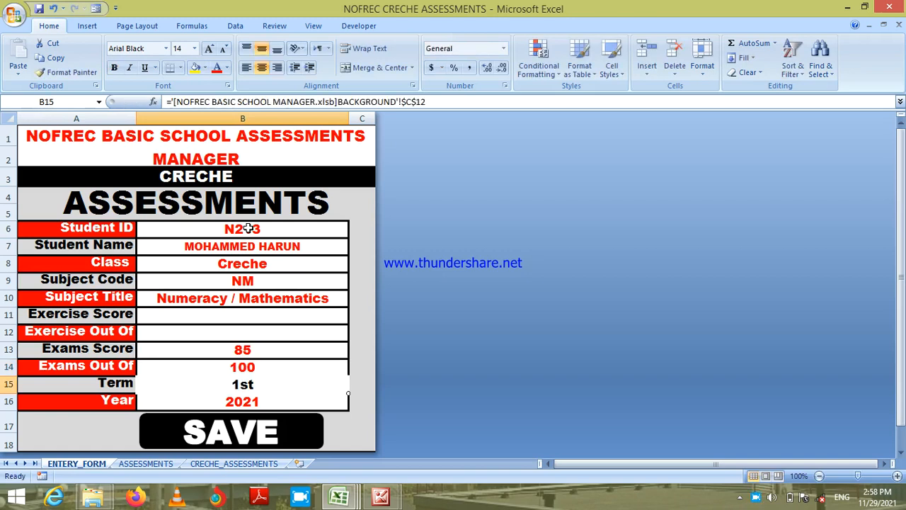
click(281, 430)
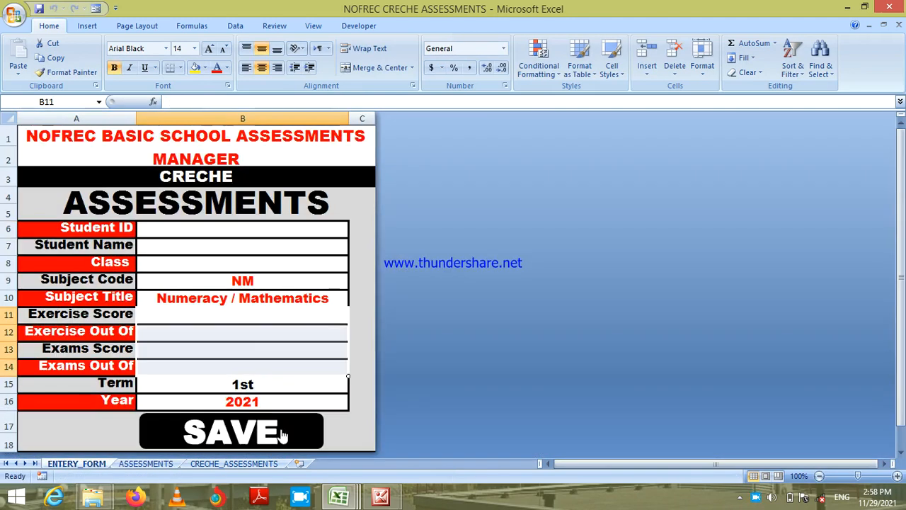
Step: Enter the fourth student's ID in the assessment form for the NM subject and go to the exams score
click(242, 228)
text(N212)
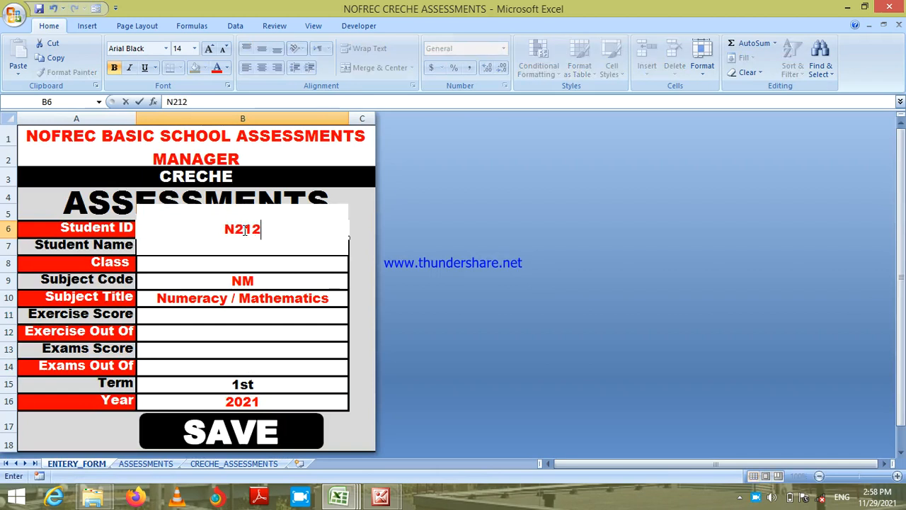
key(Return)
key(Return)
key(Return)
key(Return)
key(Return)
key(Return)
key(Return)
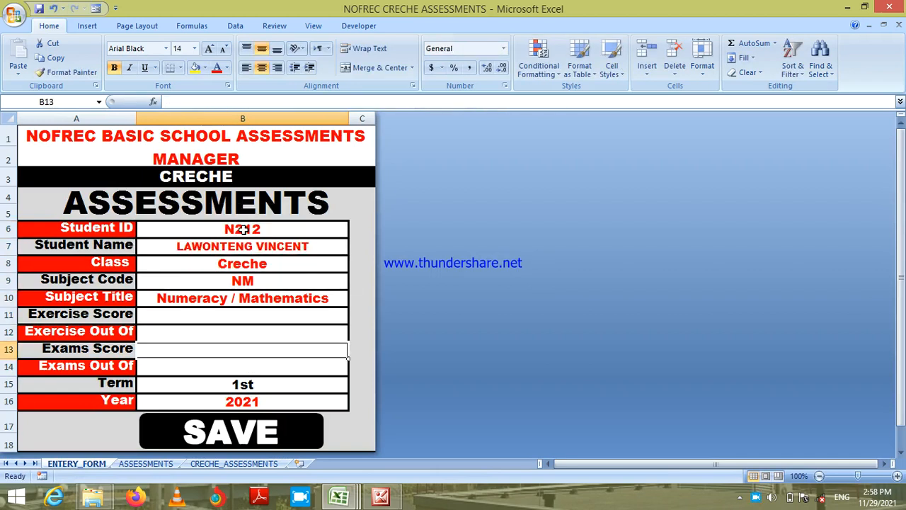
Step: Enter an exams score of 80 out of 100 for the fourth student and save the NM record
text(80)
key(Return)
text(100)
key(Return)
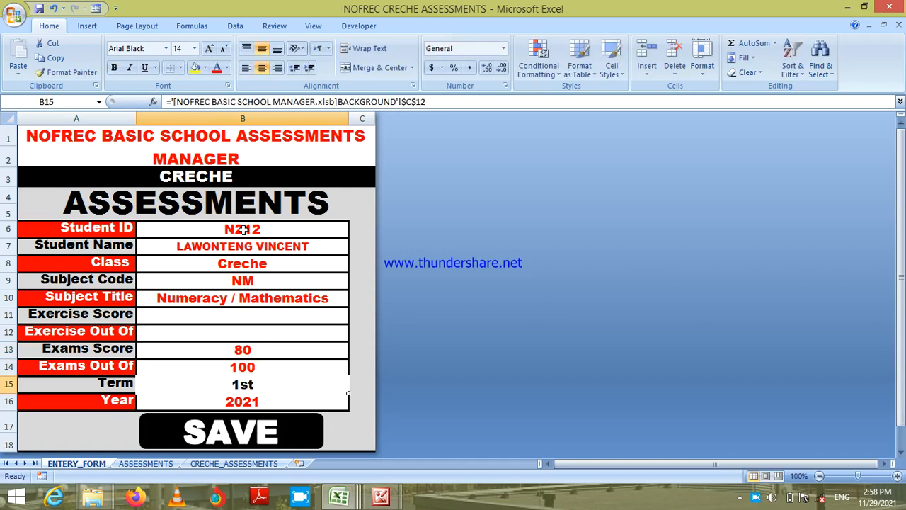
click(250, 435)
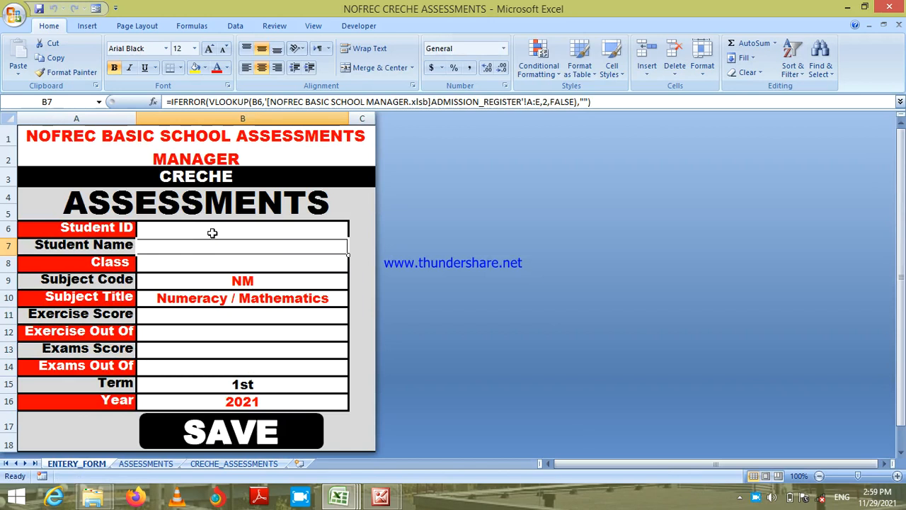
Step: Enter the fifth student's ID in the assessment form for the NM subject and go to the exams score
click(213, 232)
text(N211)
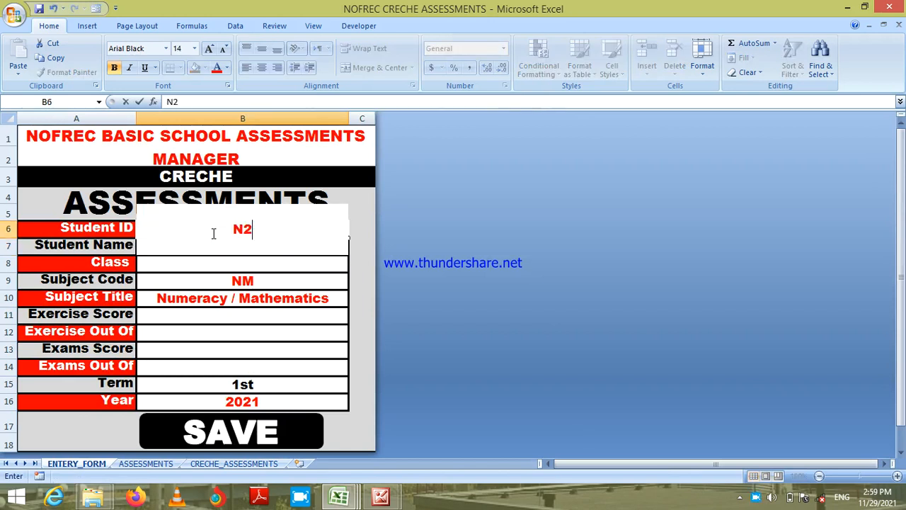
key(Return)
key(Return)
key(Return)
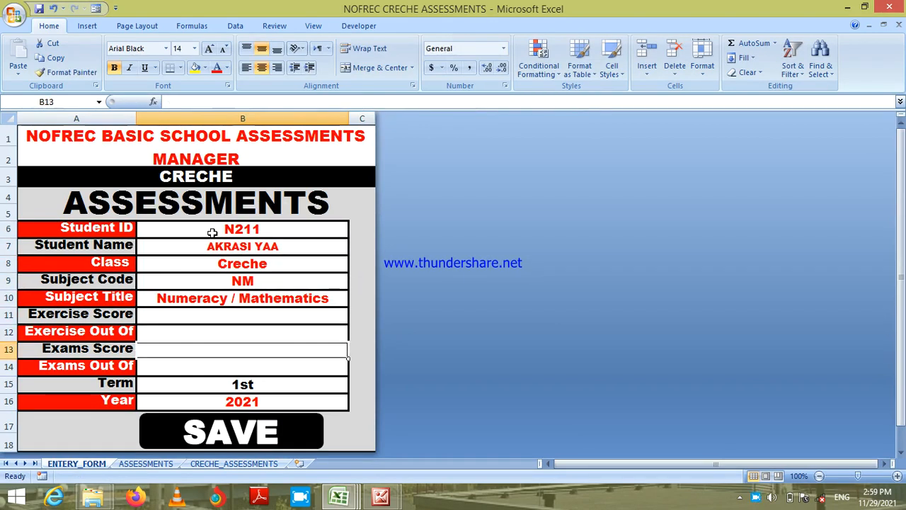
Step: Enter an exams score of 79 out of 100 for the fifth student and save the NM record
text(79)
key(Return)
text(100)
key(Return)
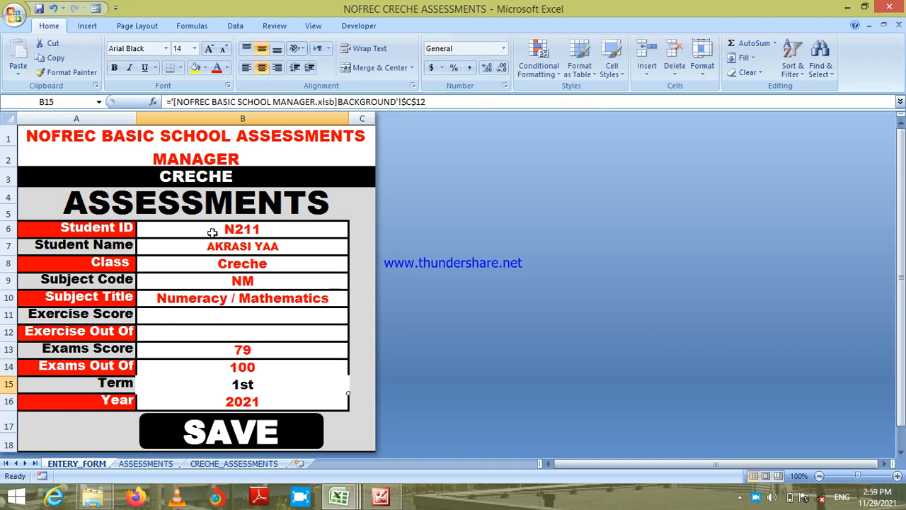
click(266, 442)
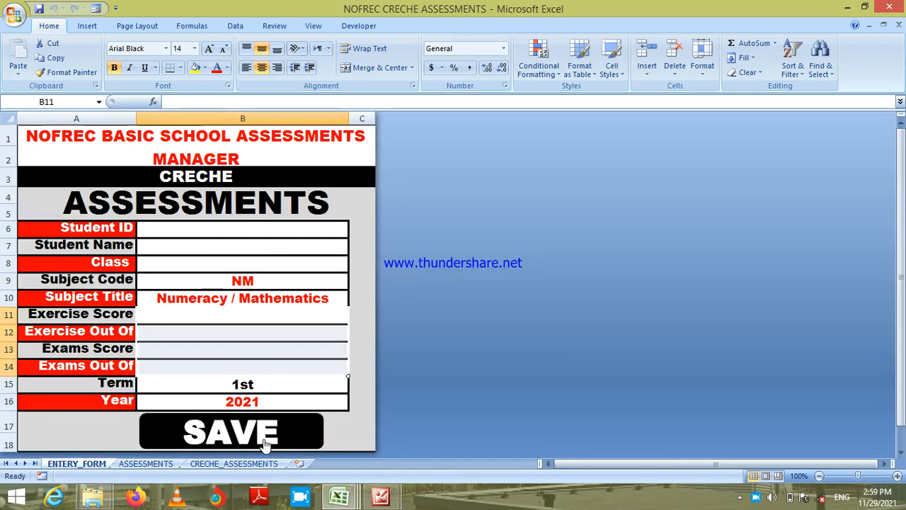
Step: Examine the exercise and exams score columns of the saved records on the ASSESSMENTS sheet, down to the older exercise entries and back
click(147, 464)
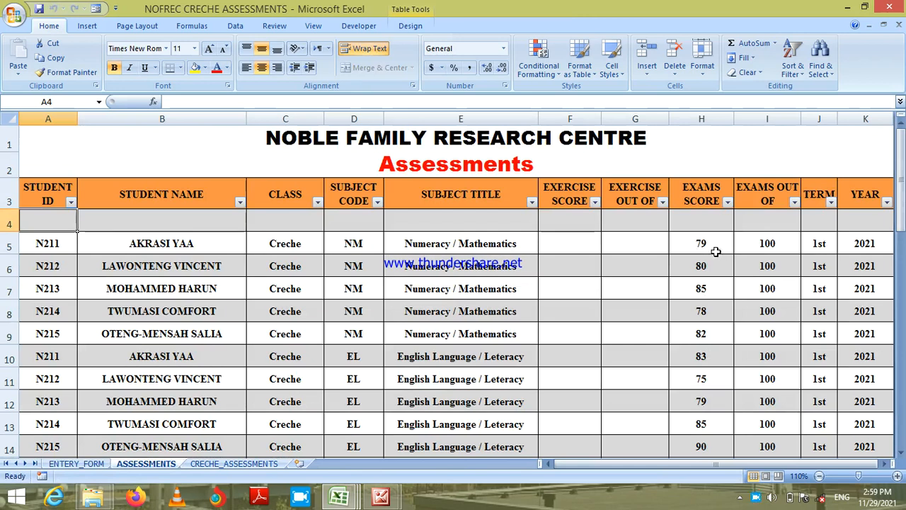
click(584, 245)
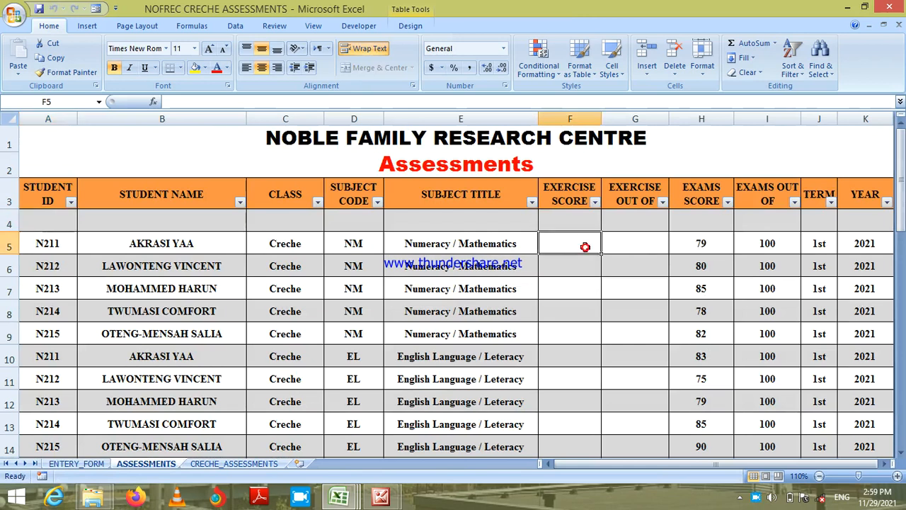
key(Tab)
key(Return)
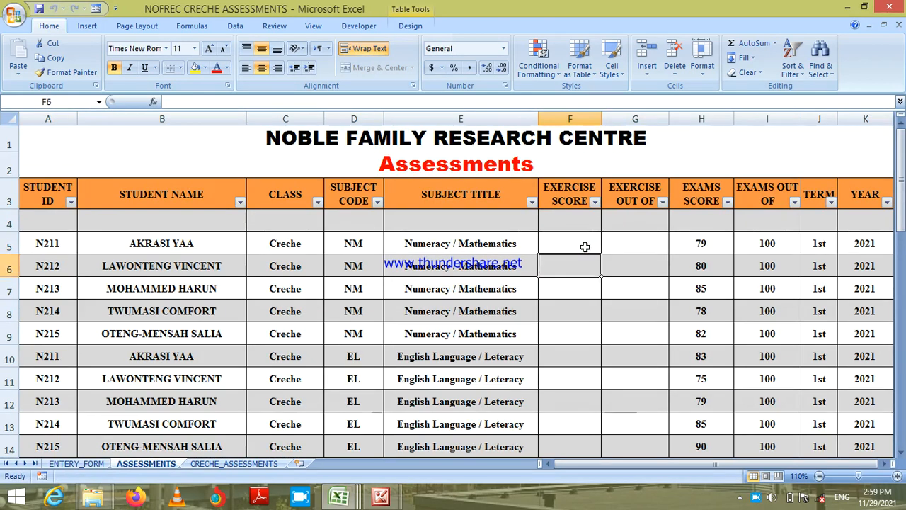
key(Tab)
key(Return)
key(Tab)
key(Down)
key(Down)
key(Down)
key(Down)
key(Down)
key(Down)
key(Down)
key(Down)
key(Down)
key(Down)
key(Down)
key(Down)
key(Down)
key(Down)
key(Down)
key(Down)
key(Down)
key(Down)
key(Down)
key(Down)
key(Down)
key(Down)
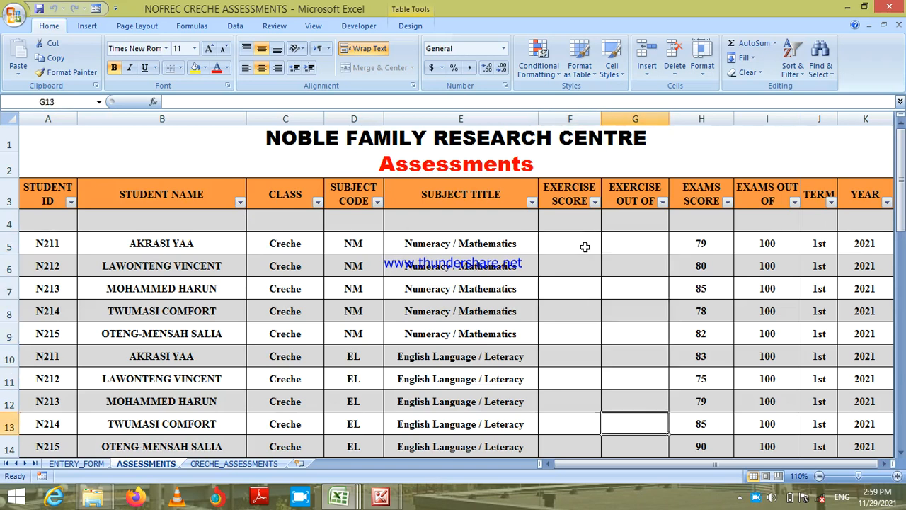
key(Up)
key(Up)
key(Up)
key(Up)
key(Up)
key(Up)
key(Up)
key(Up)
key(Up)
key(Up)
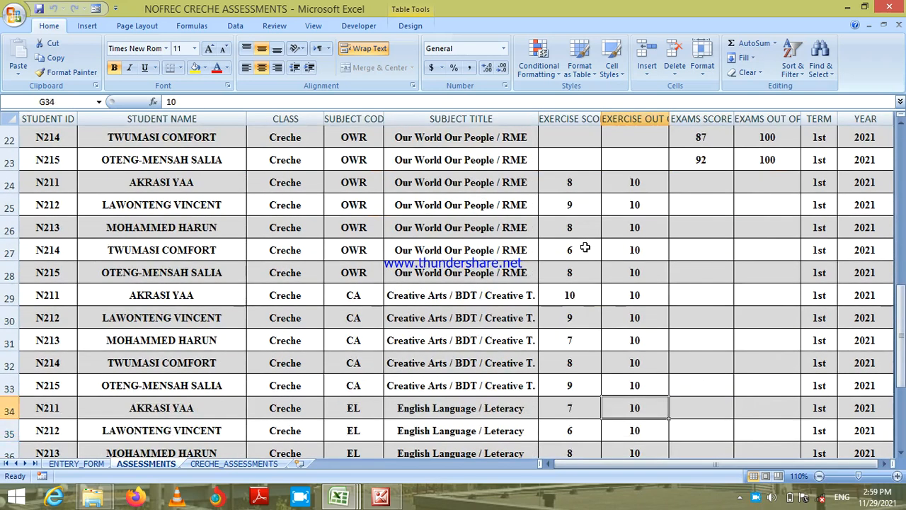
key(ctrl+Home)
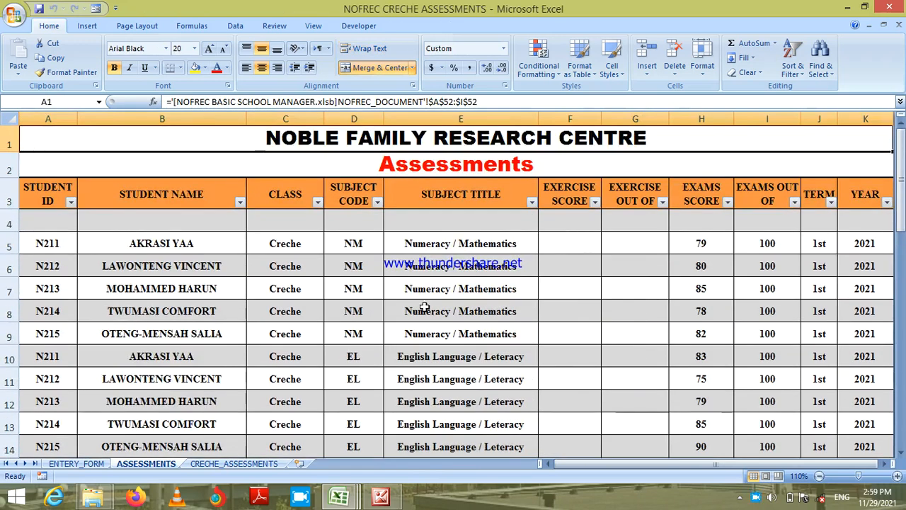
Step: Return to the ENTERY_FORM sheet and go through its Exercise Score, Exercise Out Of, Exams Score and Exams Out Of fields
click(90, 465)
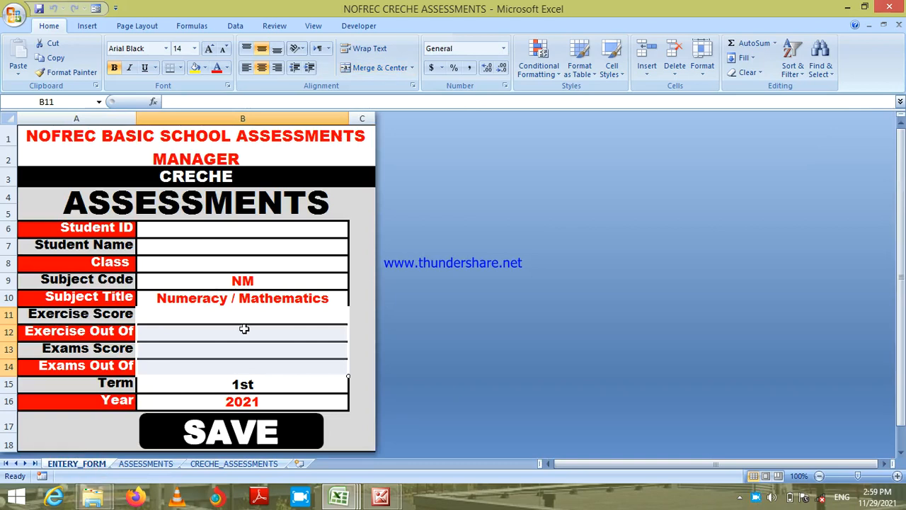
click(221, 312)
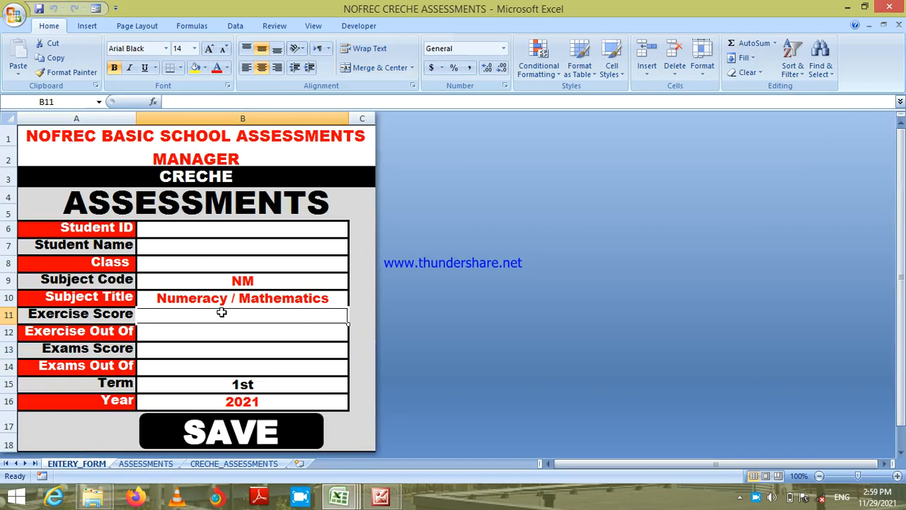
click(234, 339)
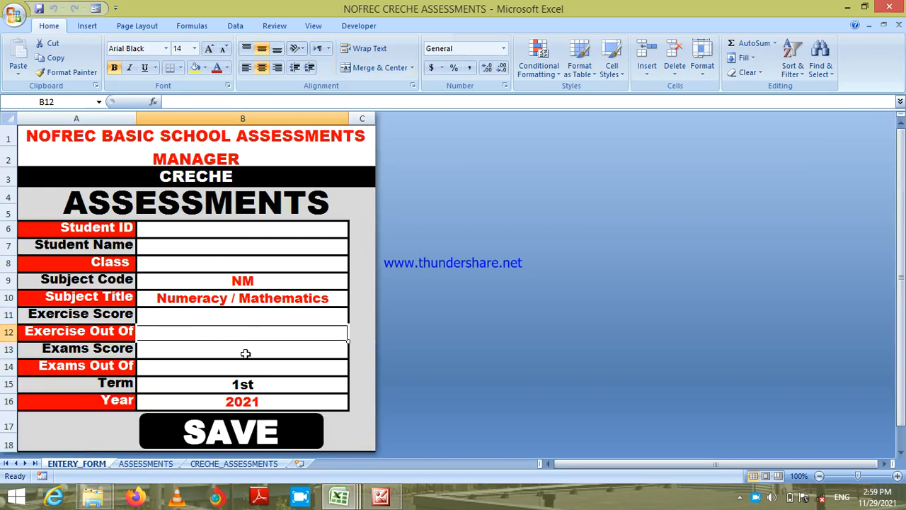
click(245, 351)
click(252, 366)
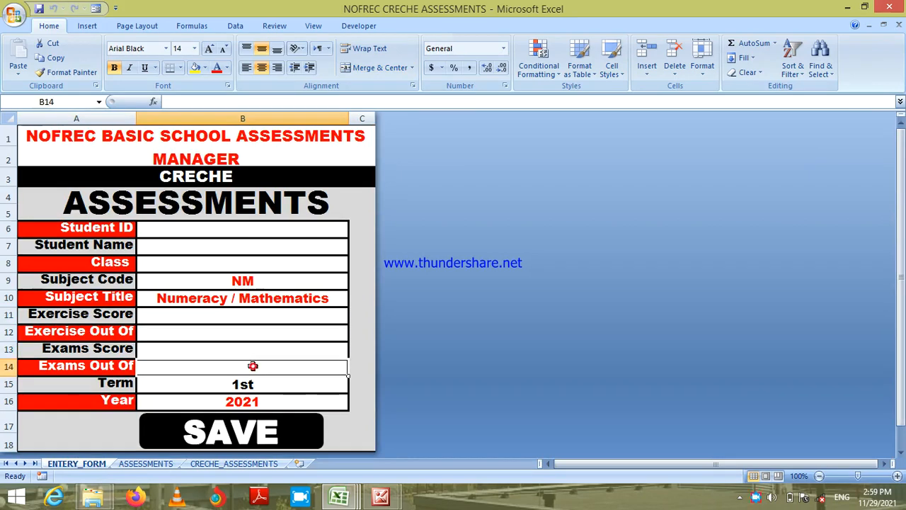
click(229, 322)
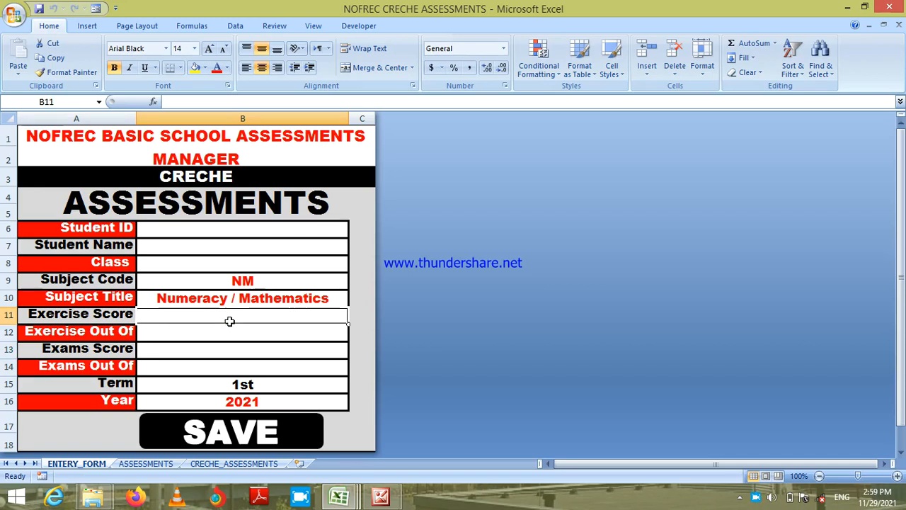
key(Return)
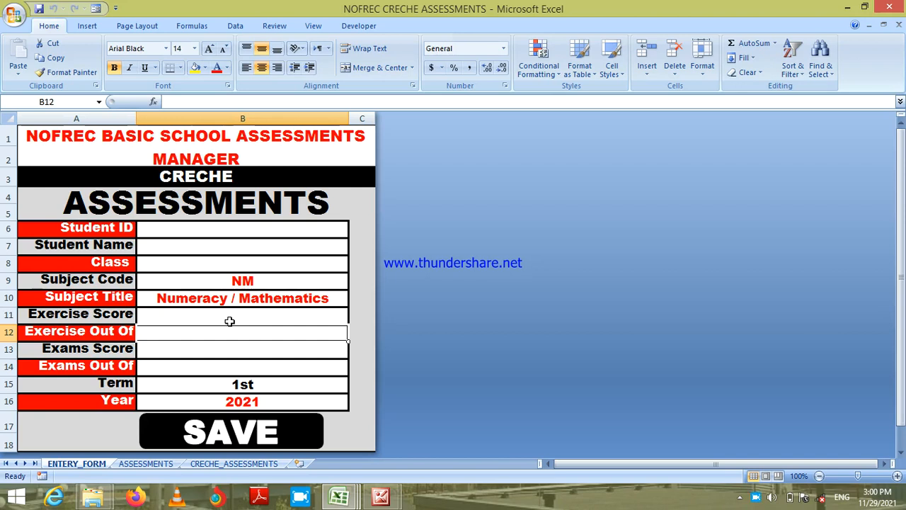
click(229, 321)
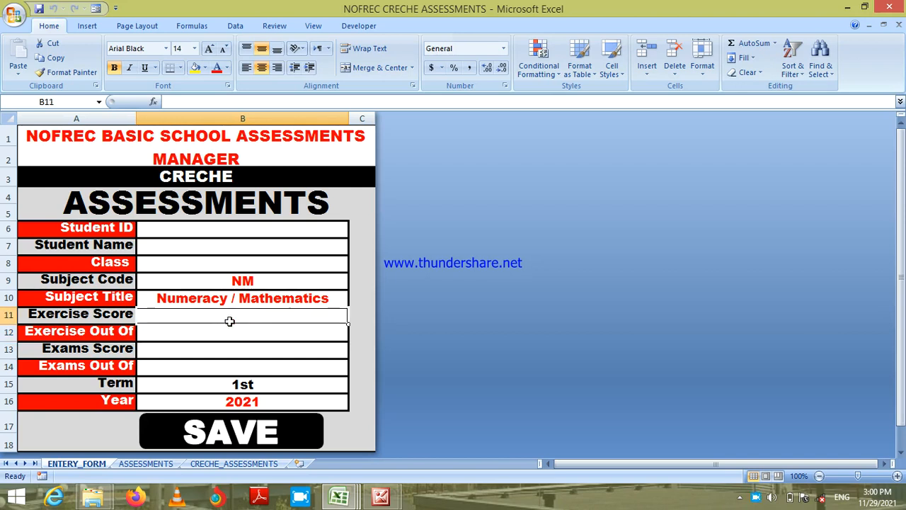
click(231, 337)
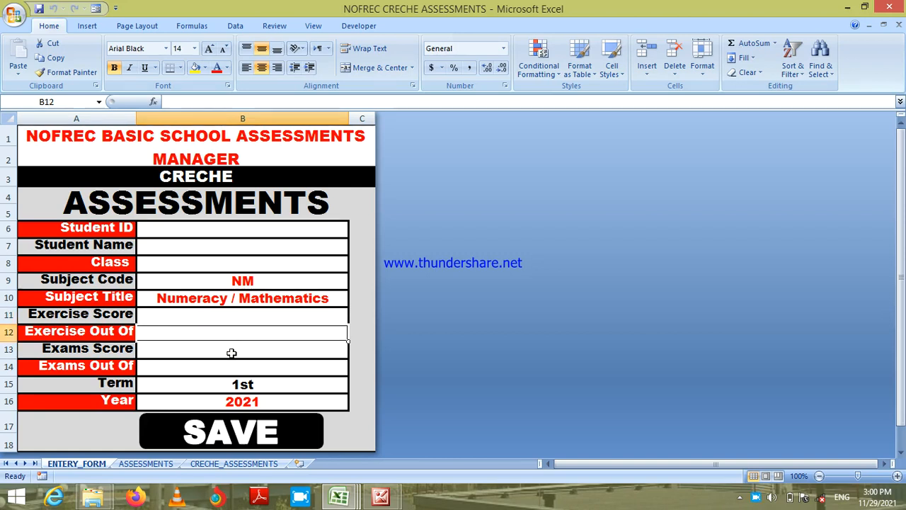
click(232, 354)
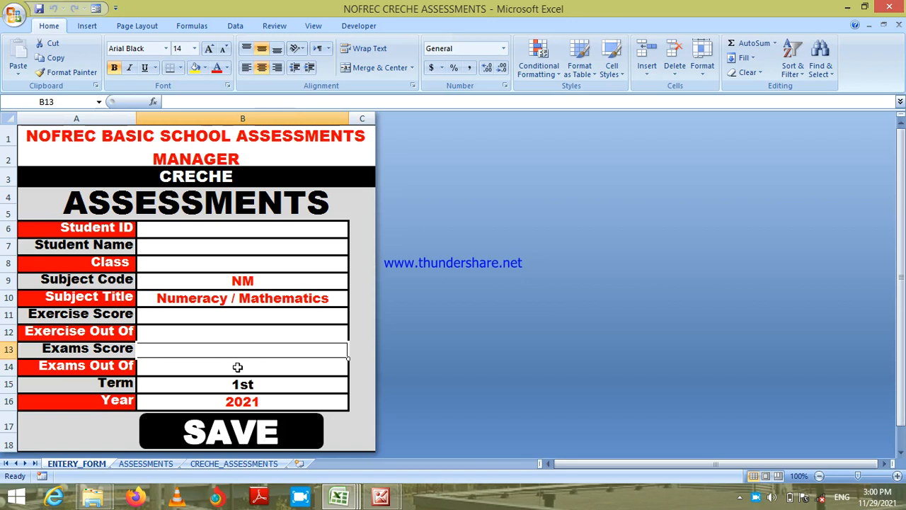
click(237, 366)
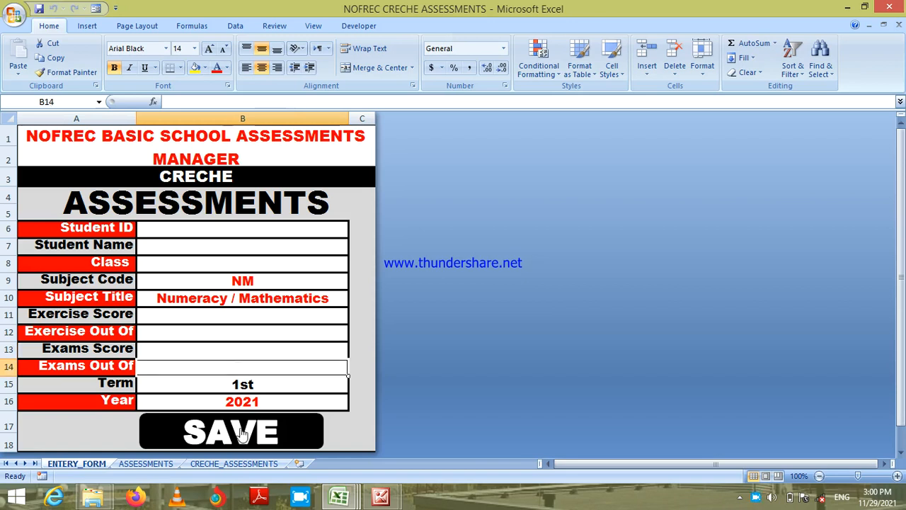
Step: Examine the exercise and exams score columns on the ASSESSMENTS sheet, from the newest records down to the Creative Arts exercise entries and back
click(137, 464)
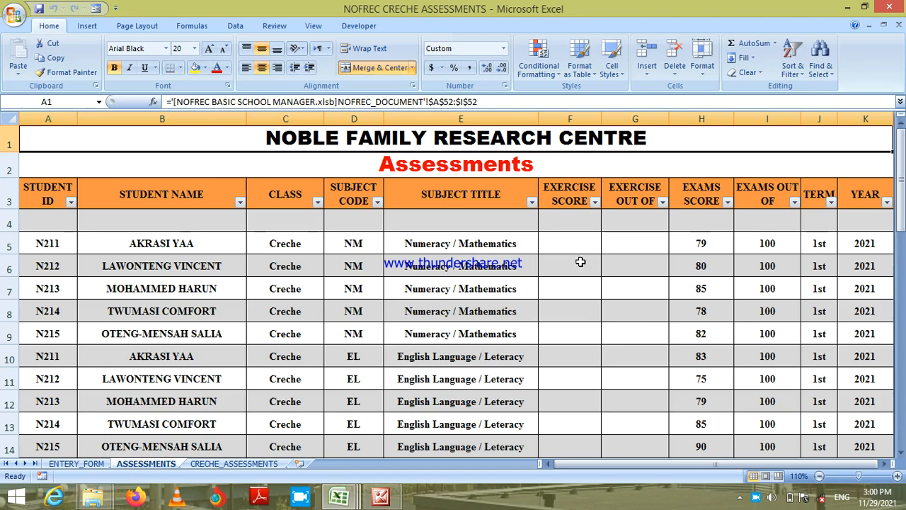
click(572, 242)
key(Tab)
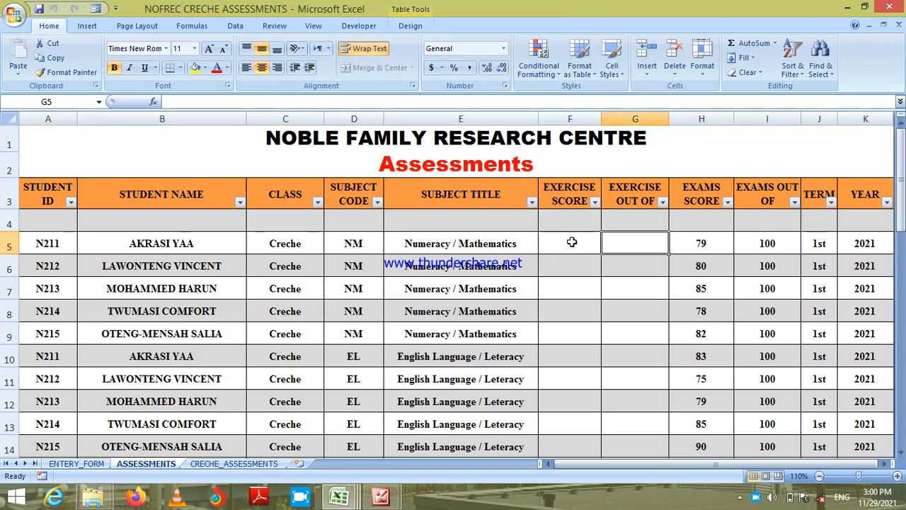
key(Tab)
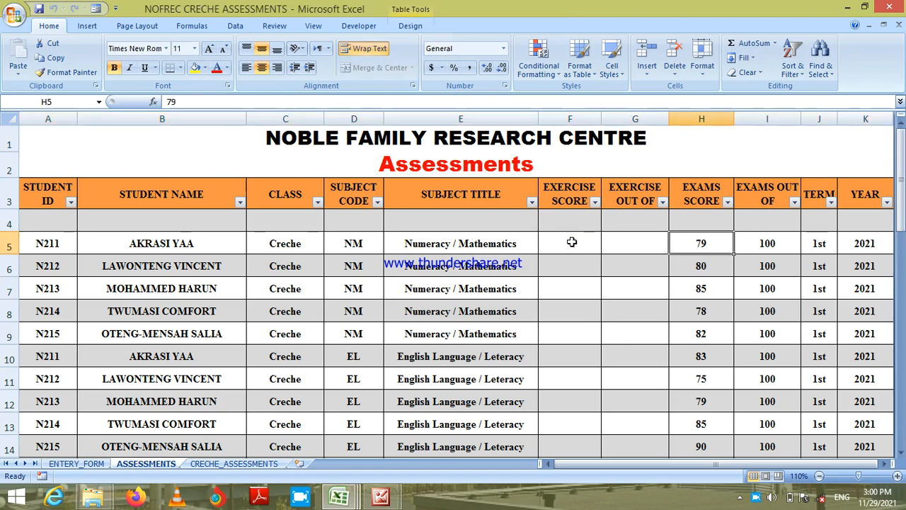
key(Tab)
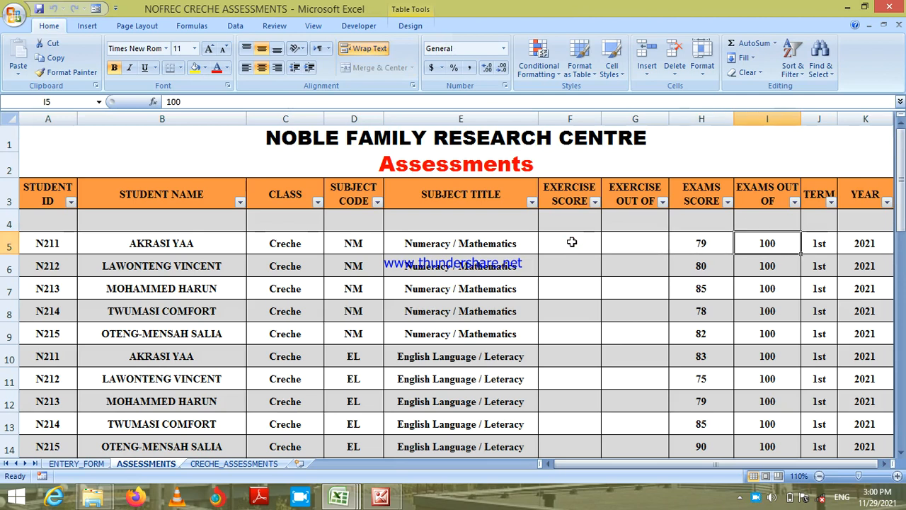
key(Down)
key(Down)
key(Down)
key(Down)
key(Down)
key(Down)
key(Down)
key(Down)
key(Down)
key(Down)
key(Down)
key(Down)
key(Down)
key(Down)
key(Down)
key(Down)
key(Down)
key(Down)
key(Down)
key(Down)
key(Down)
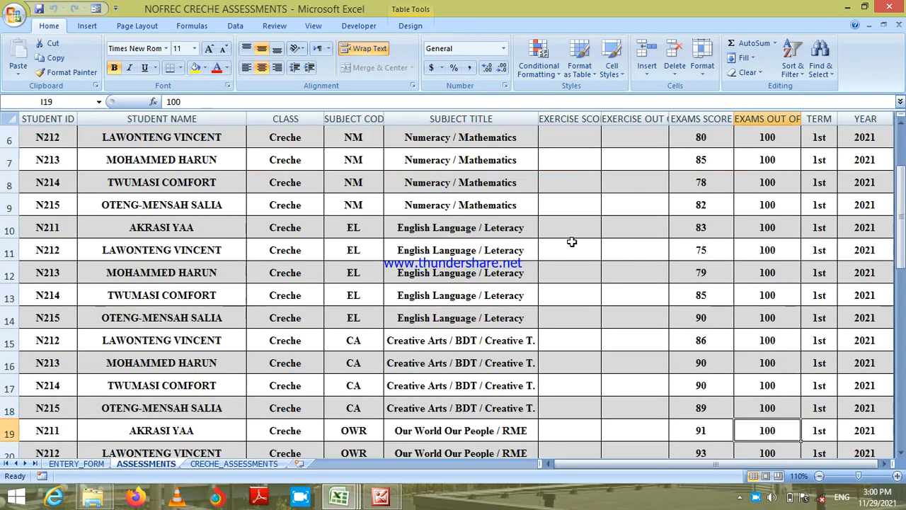
key(Down)
key(Down)
key(Down)
key(Down)
key(Down)
key(Down)
key(Down)
key(Down)
key(Down)
key(Down)
key(Down)
key(Down)
key(Down)
key(Down)
key(Down)
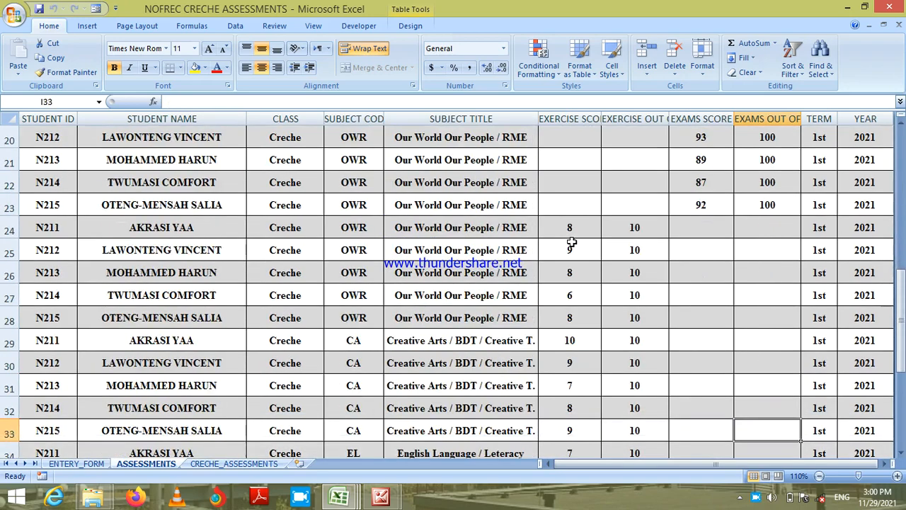
key(Up)
key(Up)
key(Up)
key(Up)
key(Up)
key(Up)
key(Up)
key(Up)
key(Up)
key(Up)
key(Up)
key(Up)
key(Up)
key(Up)
key(Up)
key(Up)
key(Up)
key(Up)
key(Up)
key(Up)
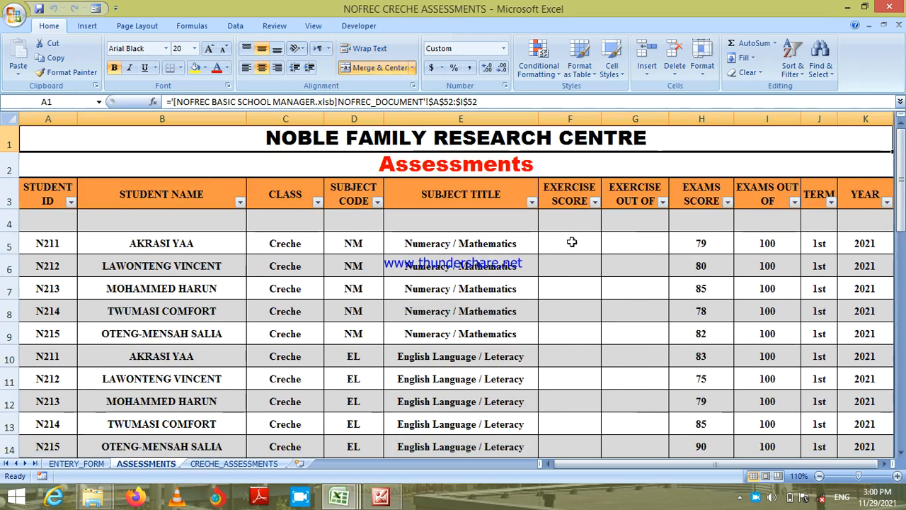
Step: Inspect the fifth student's Numeracy / Mathematics class work score on the CRECHE_ASSESSMENTS sheet
click(36, 223)
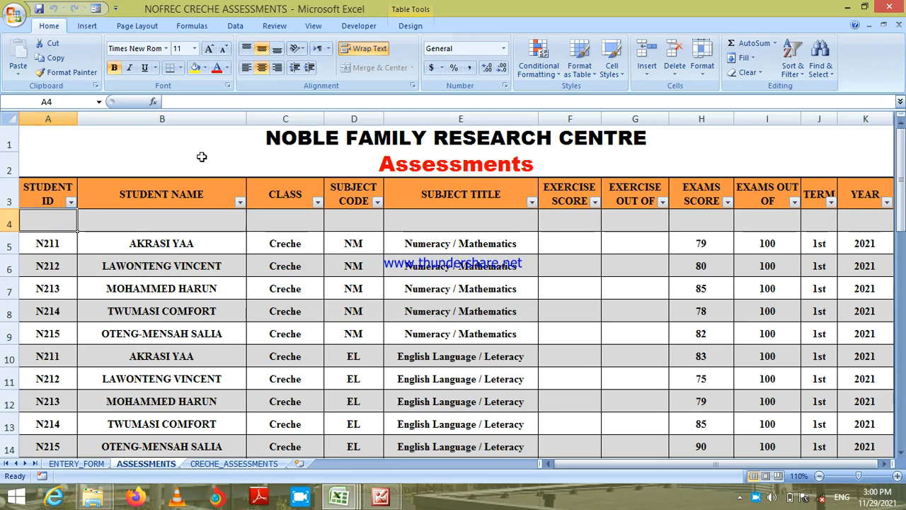
click(218, 467)
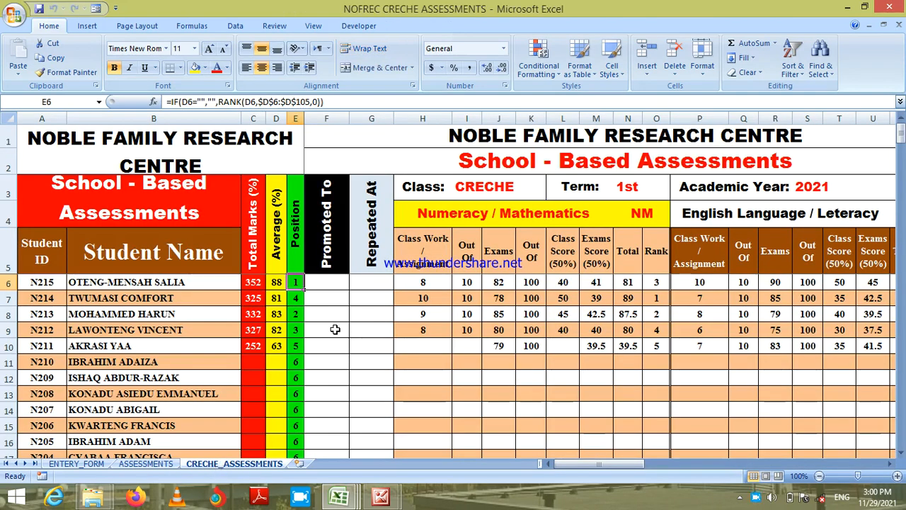
click(416, 345)
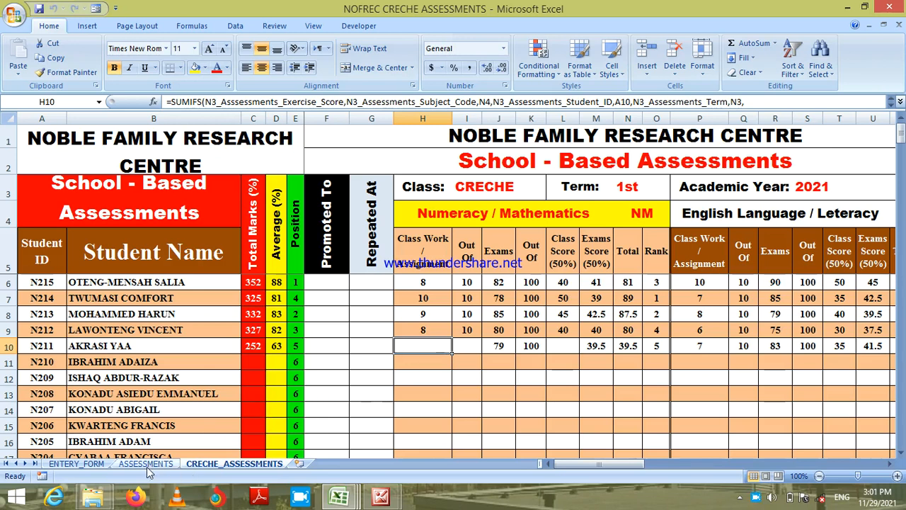
Step: Enter the fifth student's ID in the ENTERY_FORM sheet for the NM subject and go to the exercise score
click(76, 464)
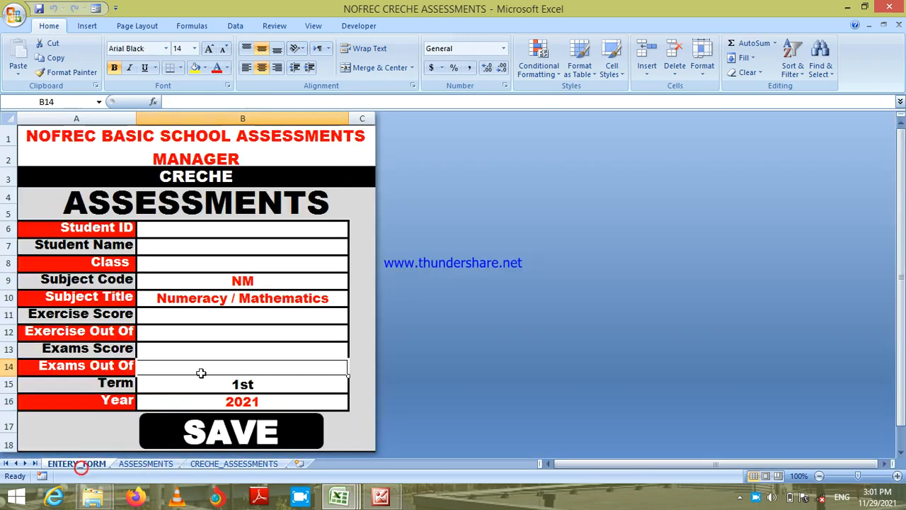
click(232, 227)
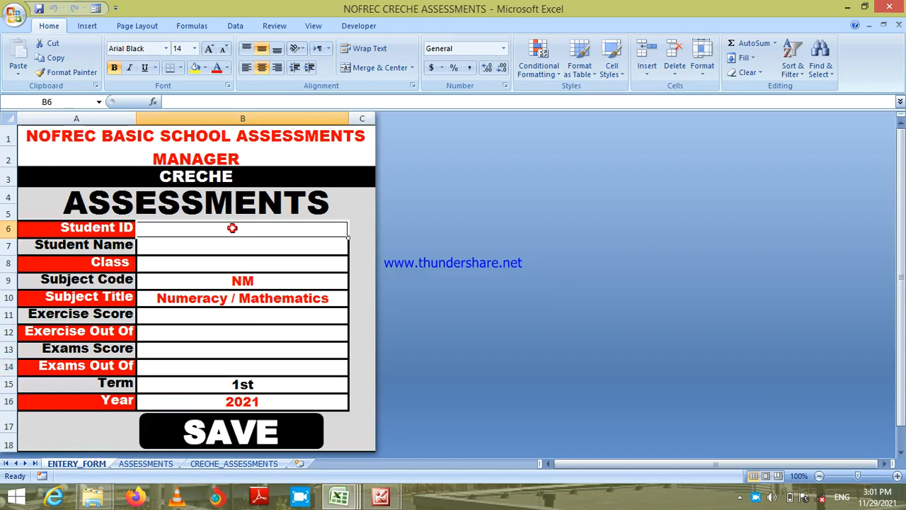
text(N211)
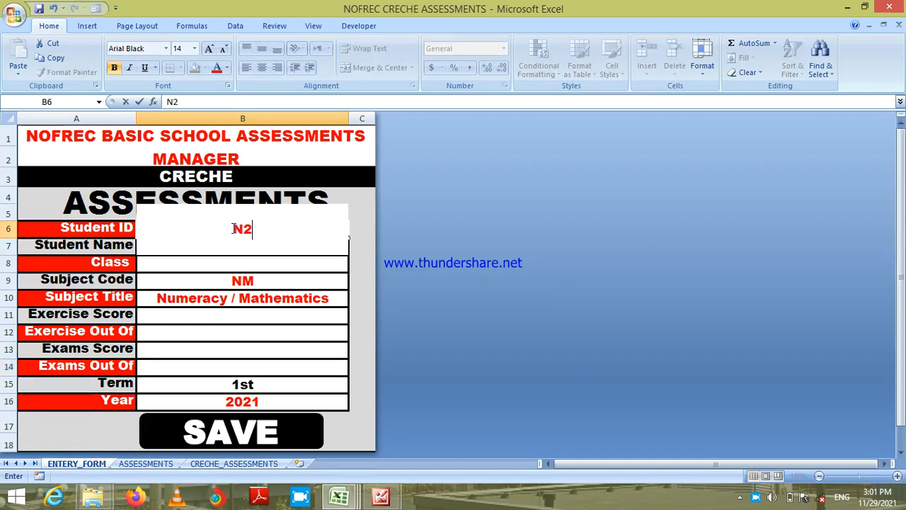
key(Return)
key(Down)
key(Down)
key(Down)
key(Down)
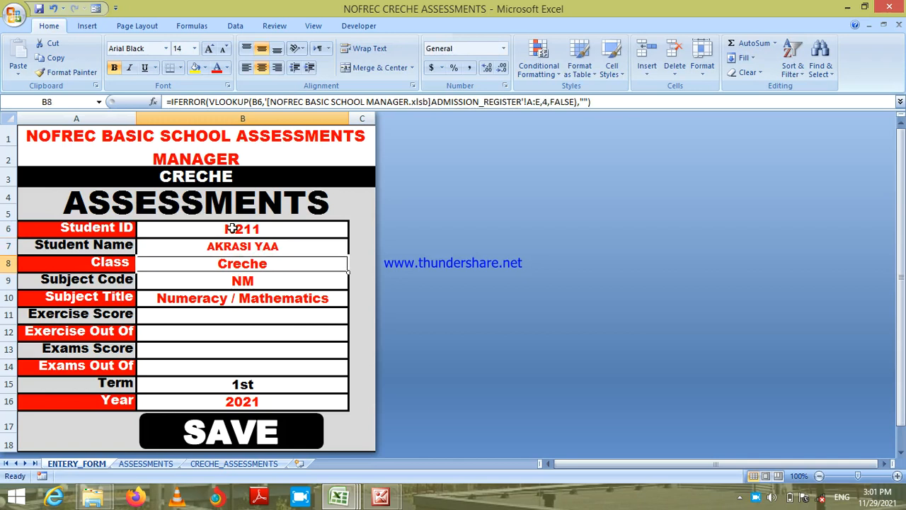
key(Down)
key(Up)
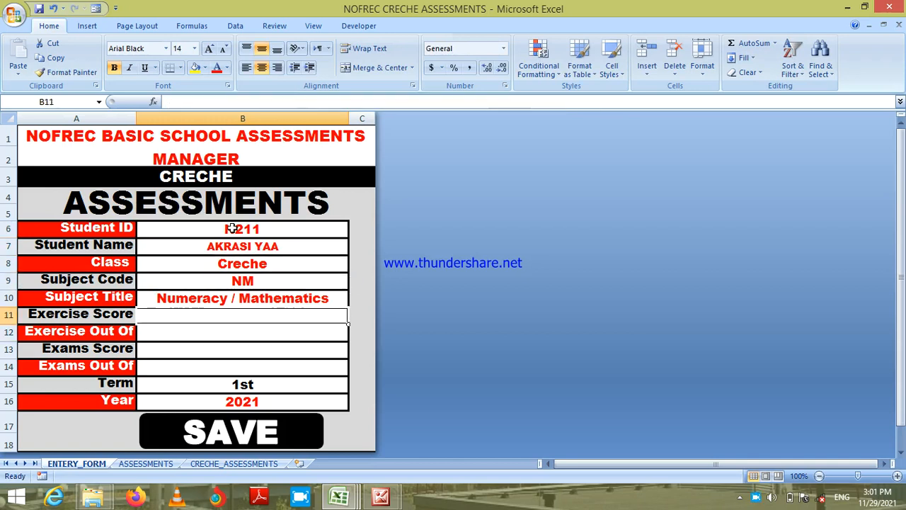
Step: Enter an exercise score of 6 out of 10 for the fifth student and save the NM record
text(6)
key(Return)
text(10)
key(Return)
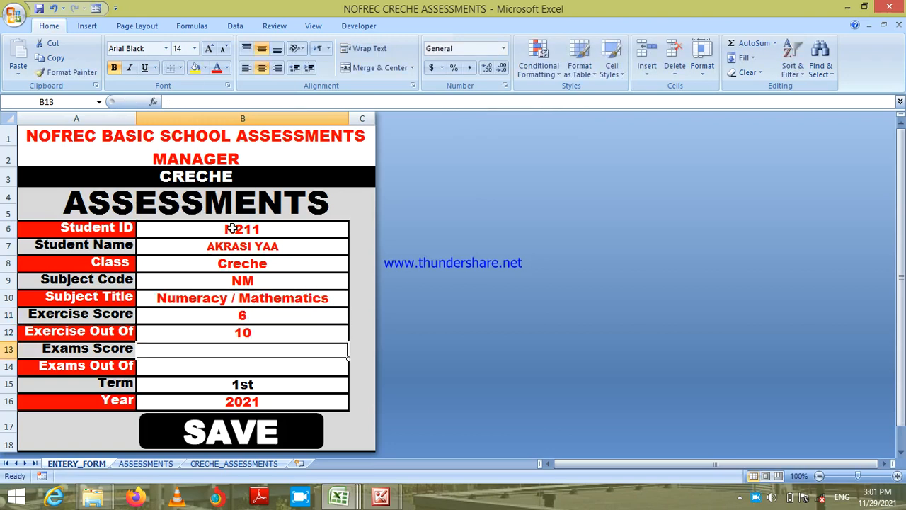
click(260, 430)
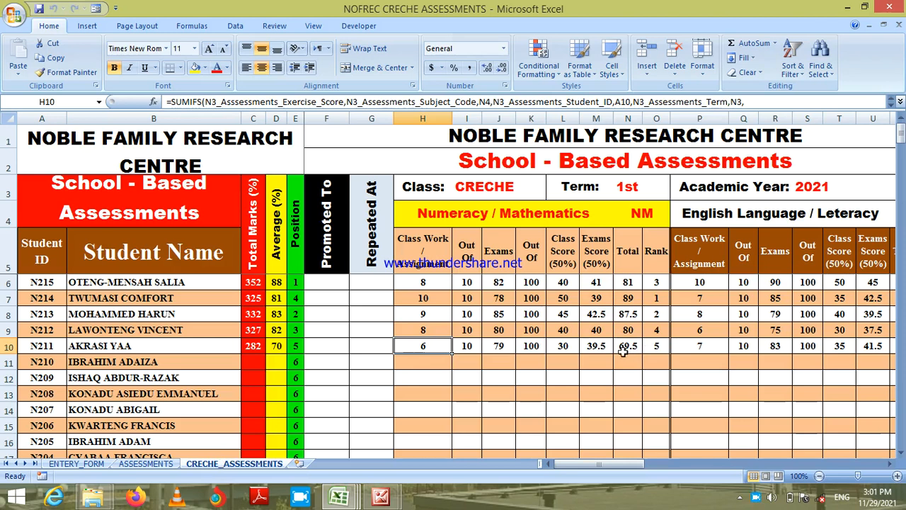
Step: Examine the Numeracy / Mathematics class score, exams score, total and rank cells of the listed students on the CRECHE_ASSESSMENTS sheet
click(651, 282)
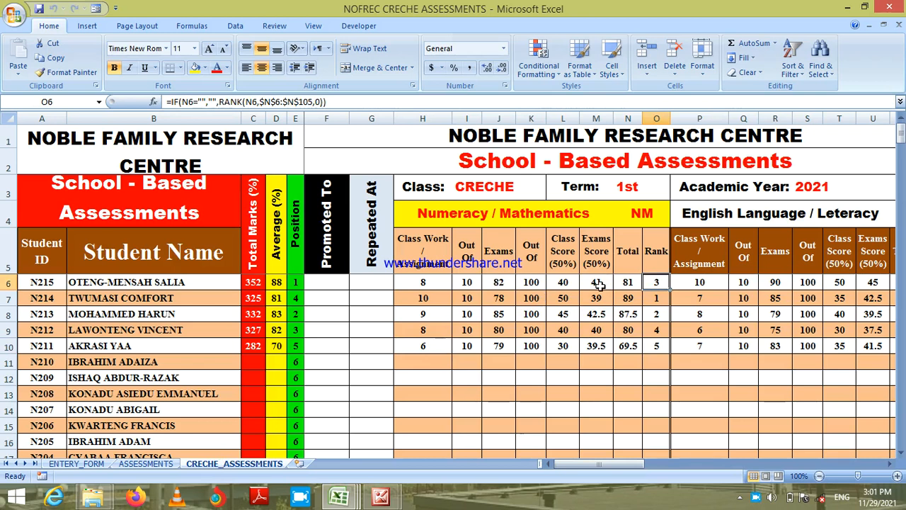
click(628, 282)
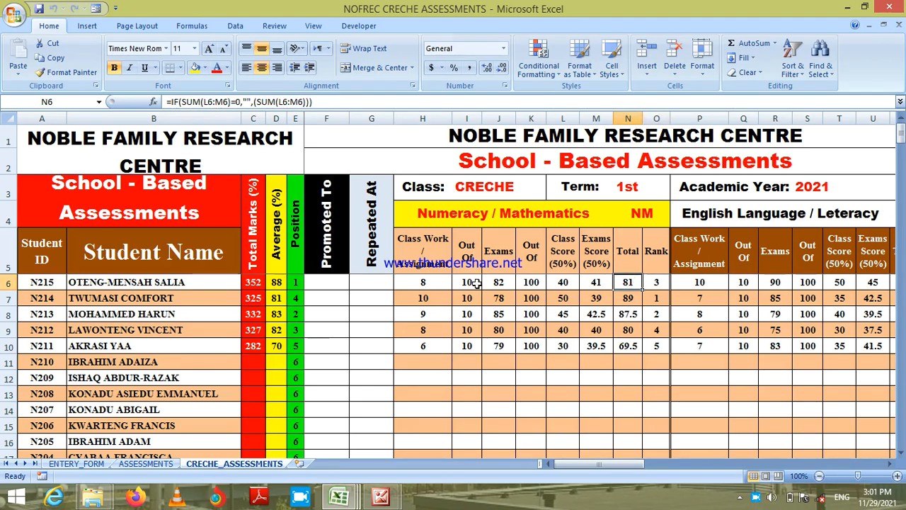
click(434, 282)
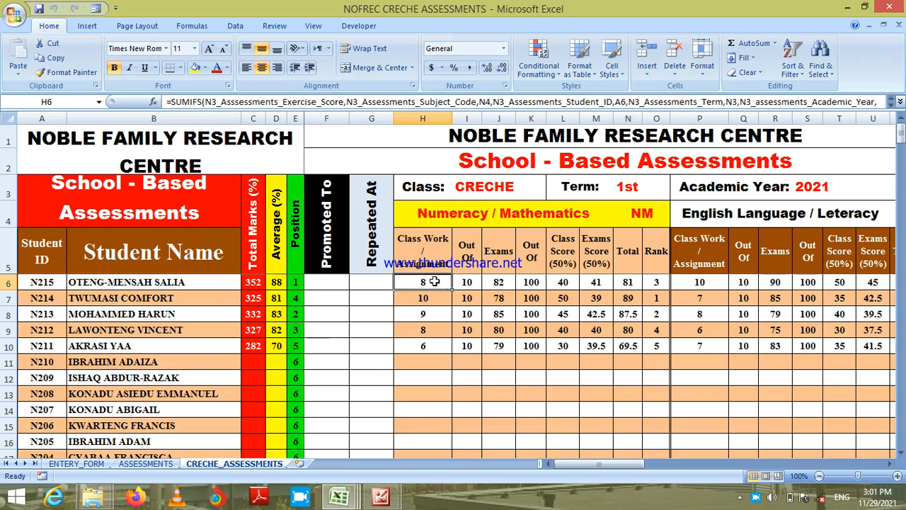
click(564, 284)
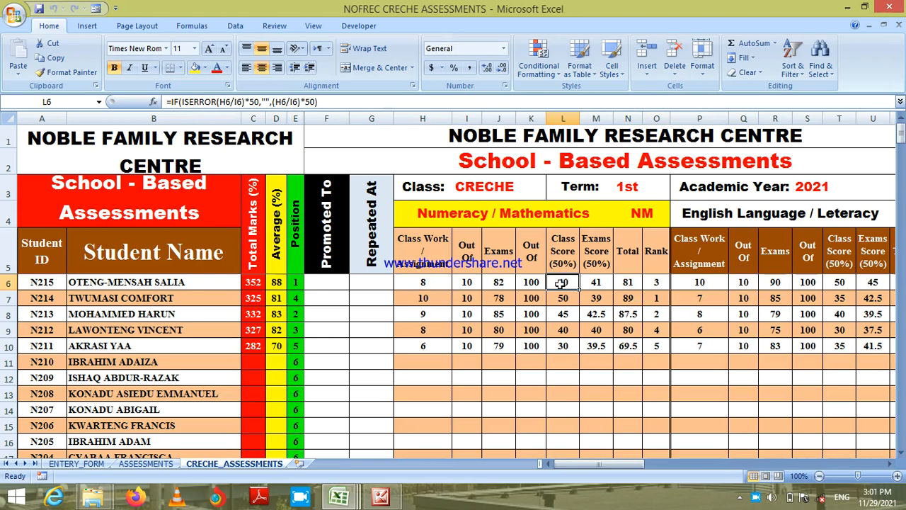
click(501, 282)
click(598, 282)
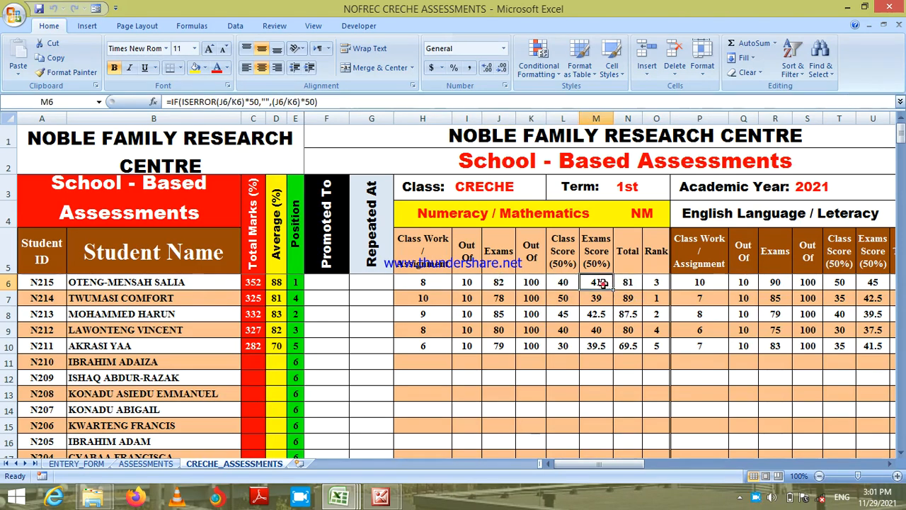
click(630, 281)
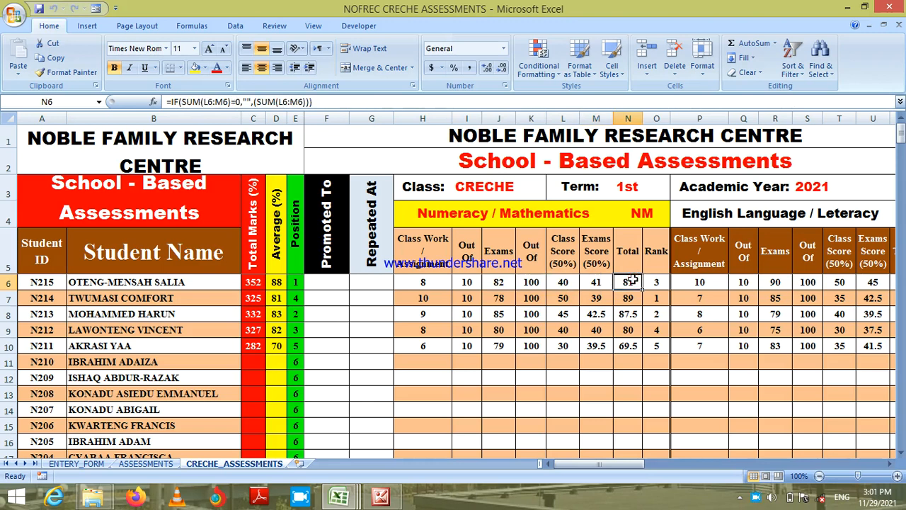
click(654, 283)
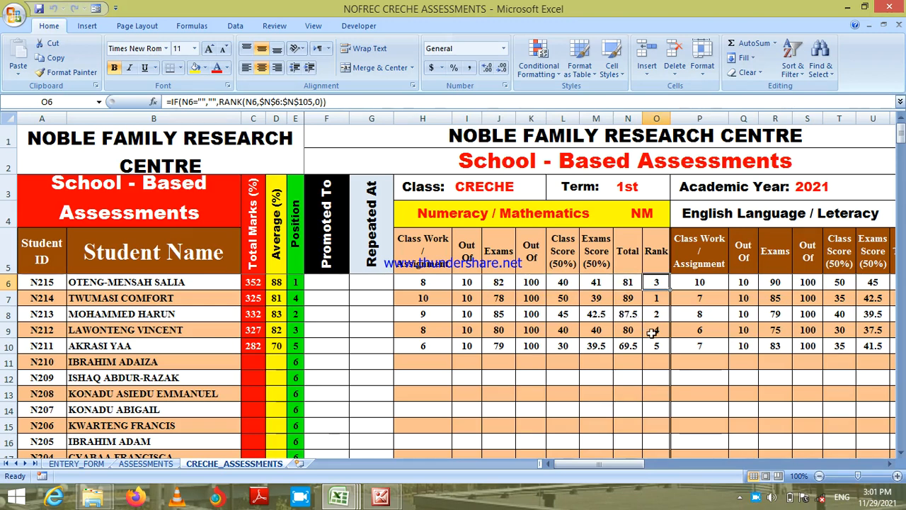
click(655, 300)
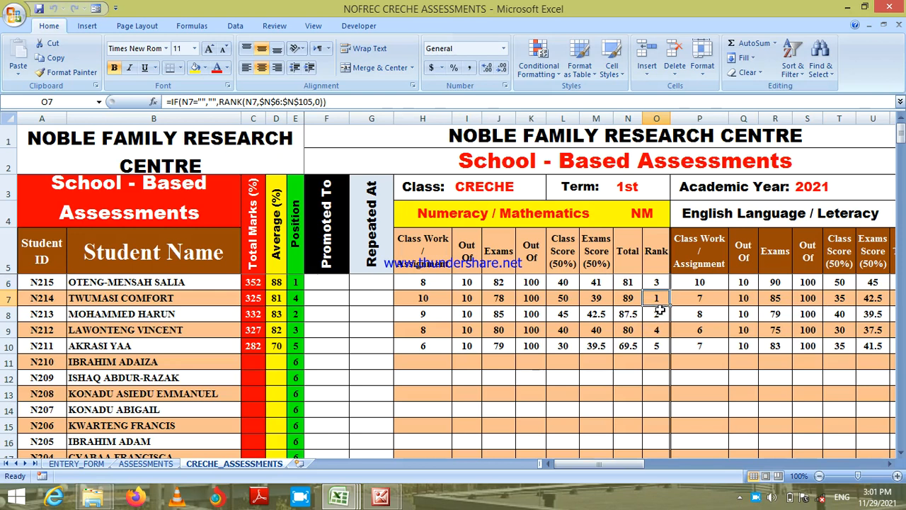
key(Down)
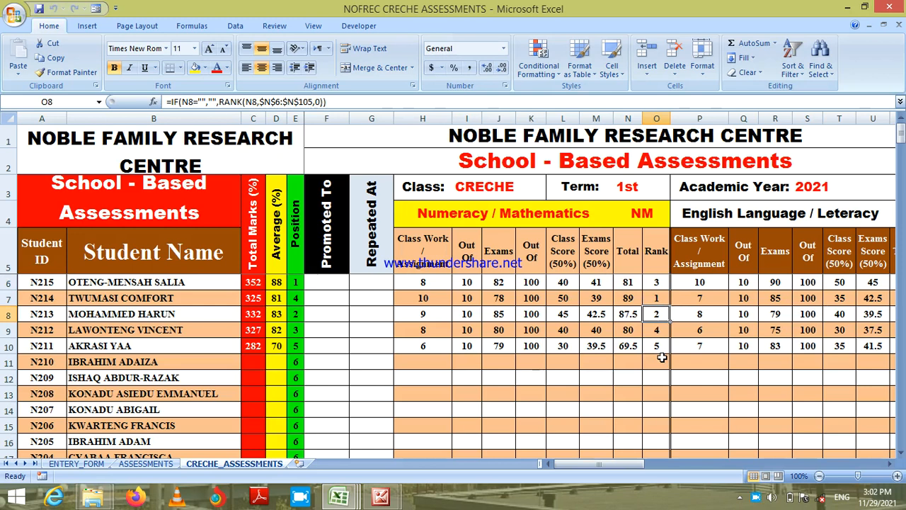
Step: Review the third listed student's results across the English Language and Creative Arts columns
key(Right)
key(Right)
key(Right)
key(Right)
key(Right)
key(Right)
key(Right)
key(Right)
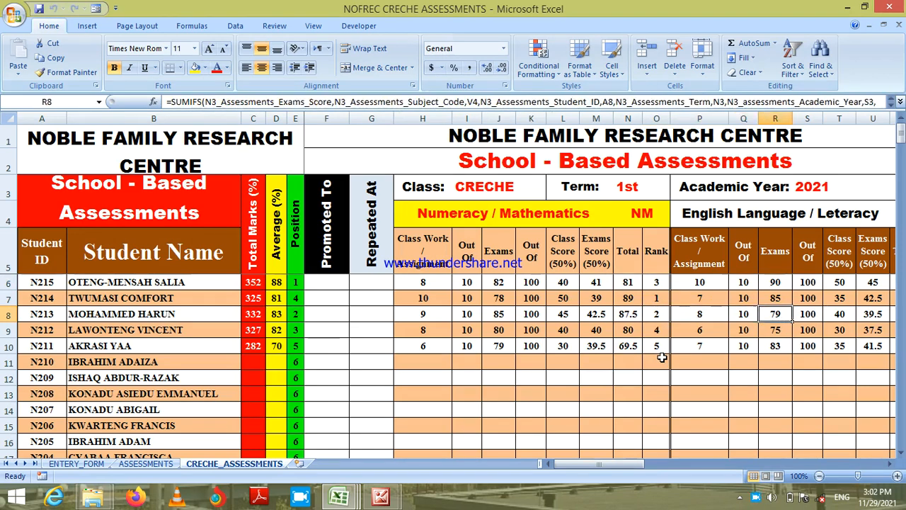
key(Right)
key(Right)
key(Right)
key(Right)
key(Right)
key(Right)
key(Right)
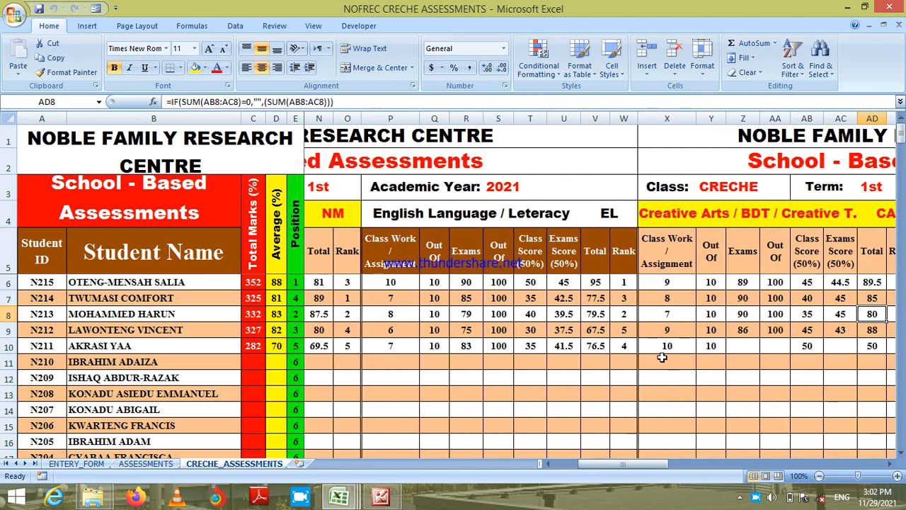
Step: Check the fifth student's Creative Arts exams score, continue through the Our World Our People columns and return to the student ID
click(741, 346)
key(Right)
key(Right)
key(Right)
key(Right)
key(Right)
key(Right)
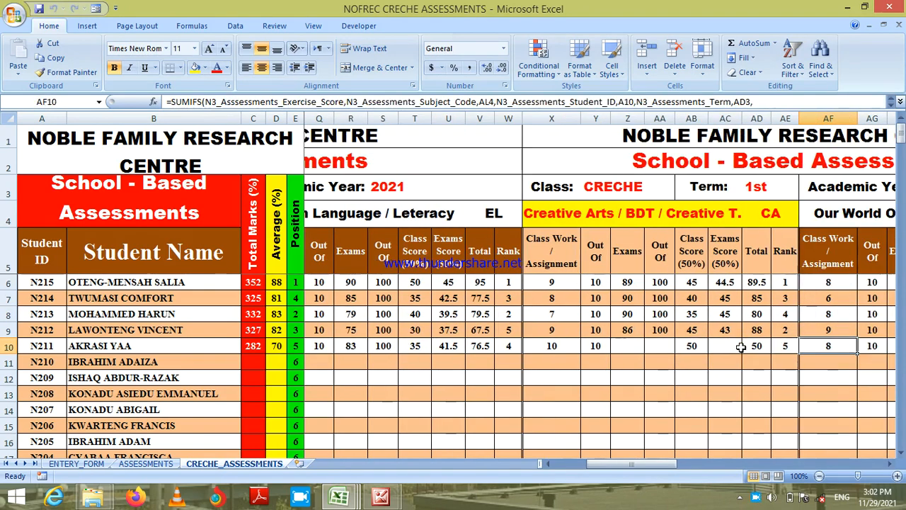
key(Right)
key(Right)
key(Right)
key(Right)
key(Right)
key(Right)
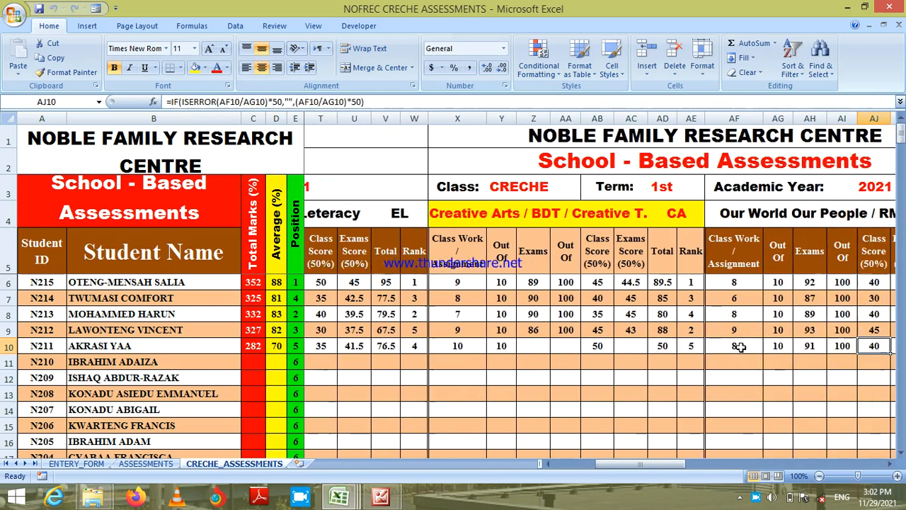
key(Right)
key(Right)
key(Right)
key(Left)
key(Left)
key(Left)
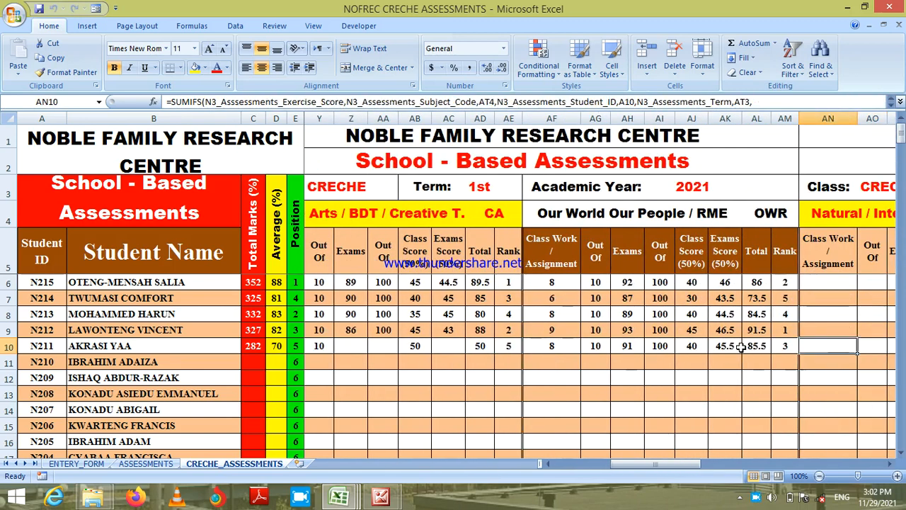
key(Left)
key(Left)
key(Left)
key(Left)
key(Left)
key(Left)
key(Left)
key(Left)
key(Left)
key(Left)
key(Left)
key(Left)
key(Left)
key(Left)
key(Left)
key(Left)
key(Left)
key(Left)
key(Left)
key(Left)
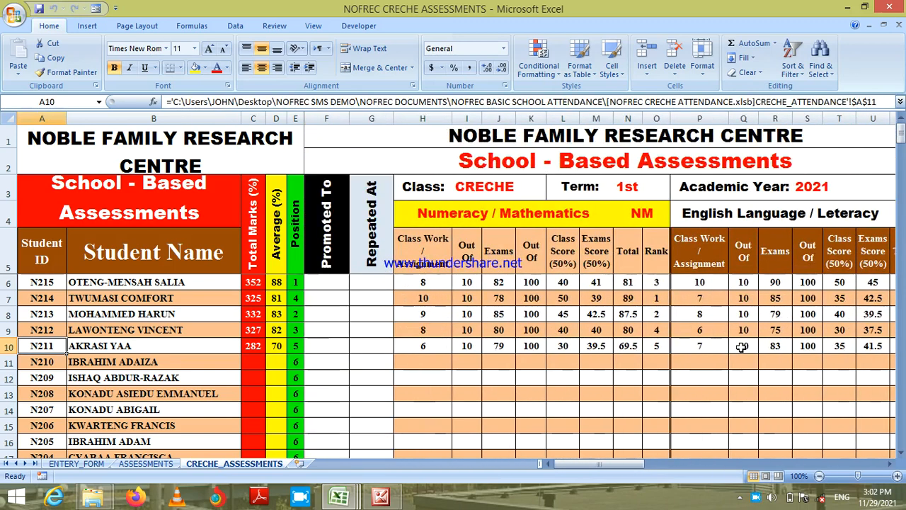
Step: Set the subject code to CA in the ENTERY_FORM sheet
click(78, 464)
click(272, 280)
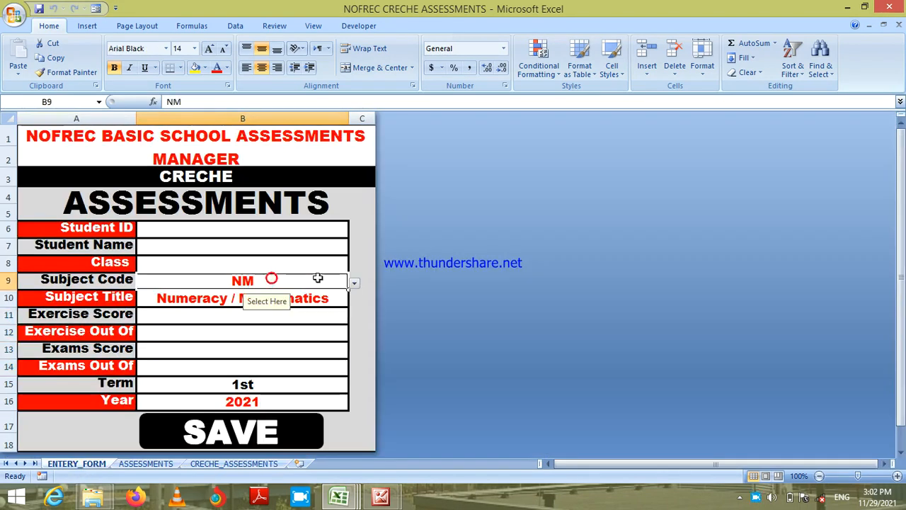
click(355, 286)
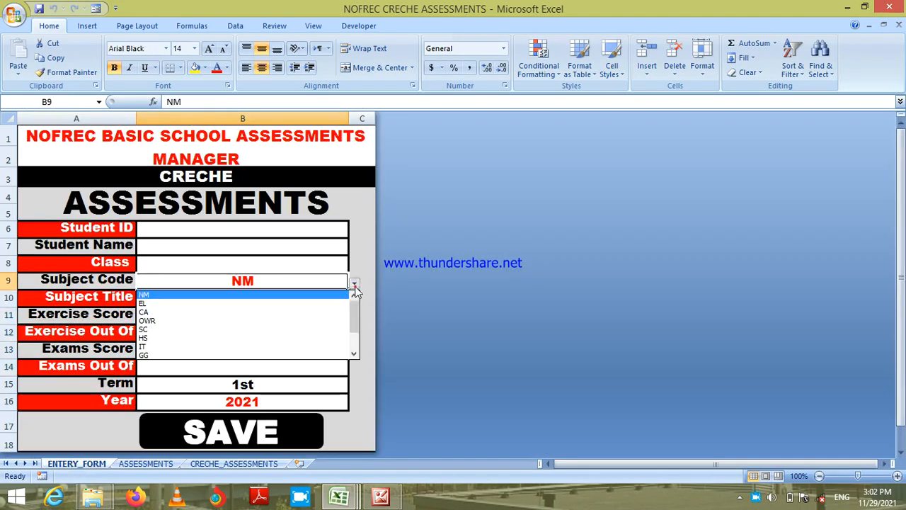
click(322, 314)
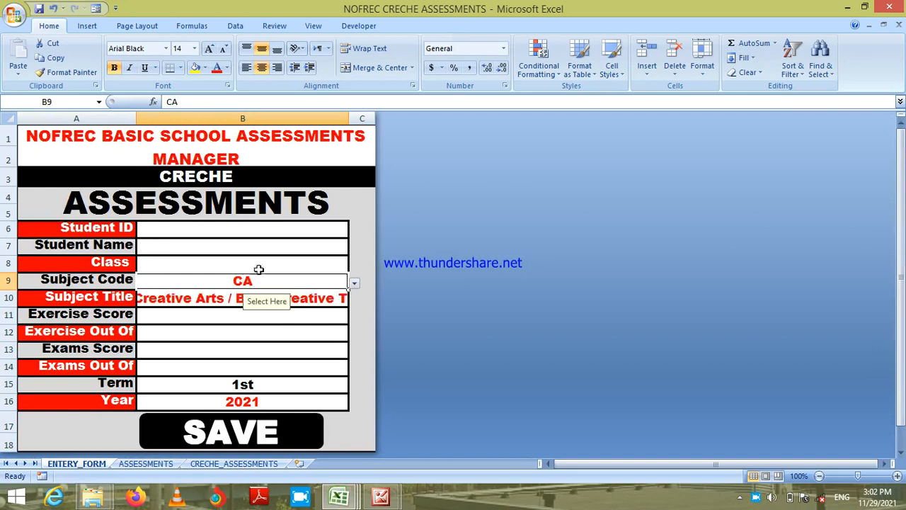
Step: Enter the fifth listed student's ID in the entry form, keeping the CA subject code and leaving both exercise fields empty
click(249, 225)
text(N)
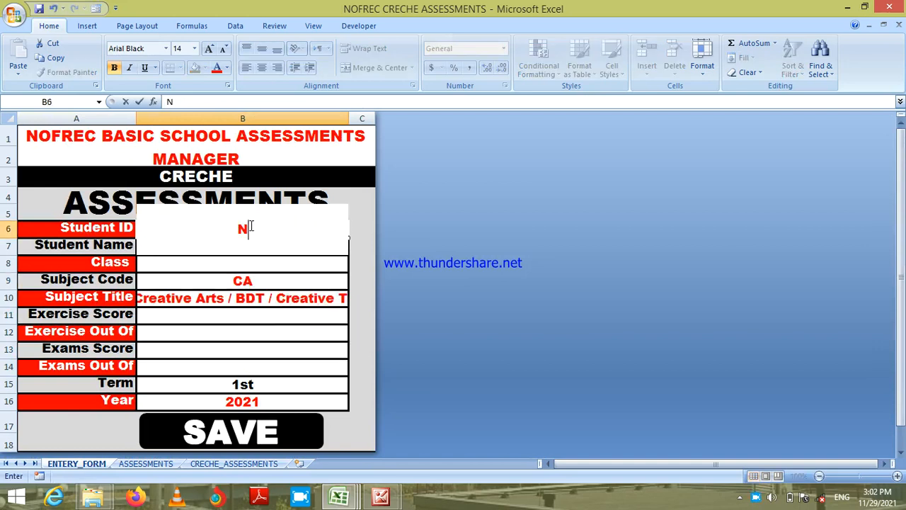
text(211)
key(Return)
key(Return)
key(Return)
key(Return)
key(Return)
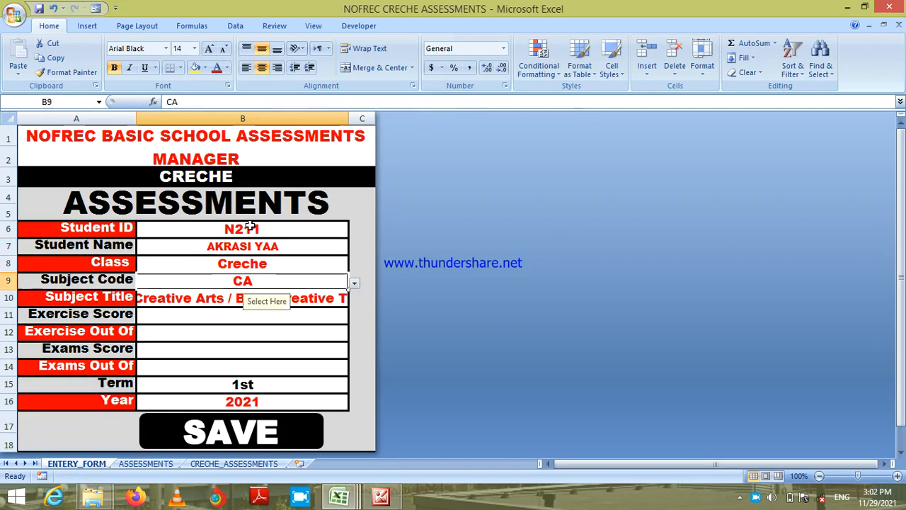
key(Return)
key(Return)
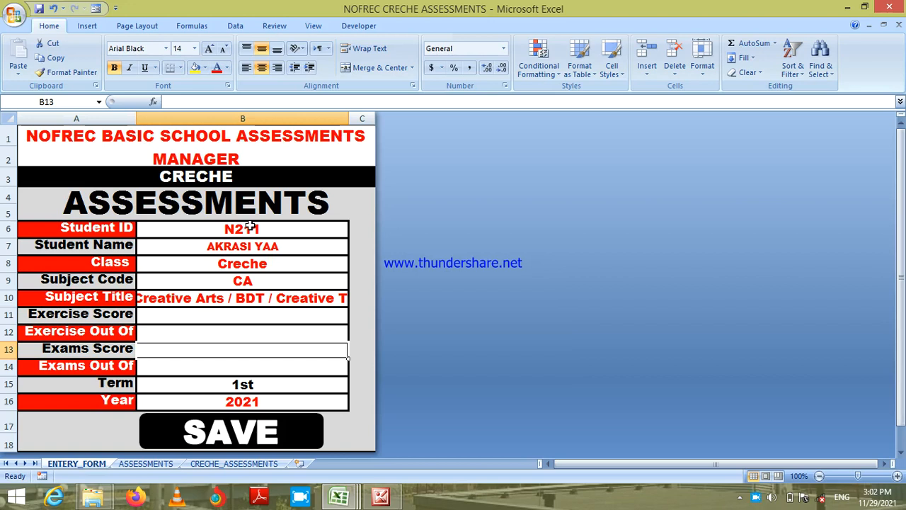
Step: Set the student's Creative Arts exams score to 92 out of 100
text(10)
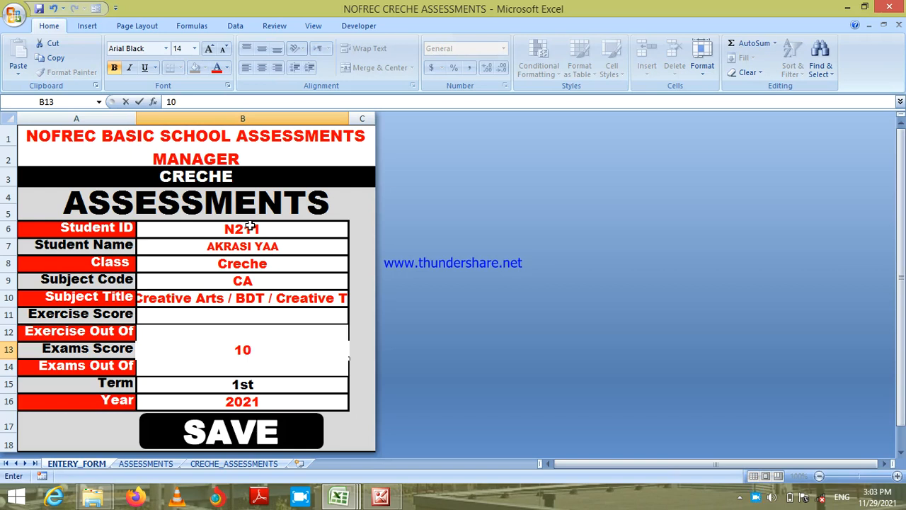
key(BackSpace)
key(BackSpace)
text(92)
key(Return)
text(100)
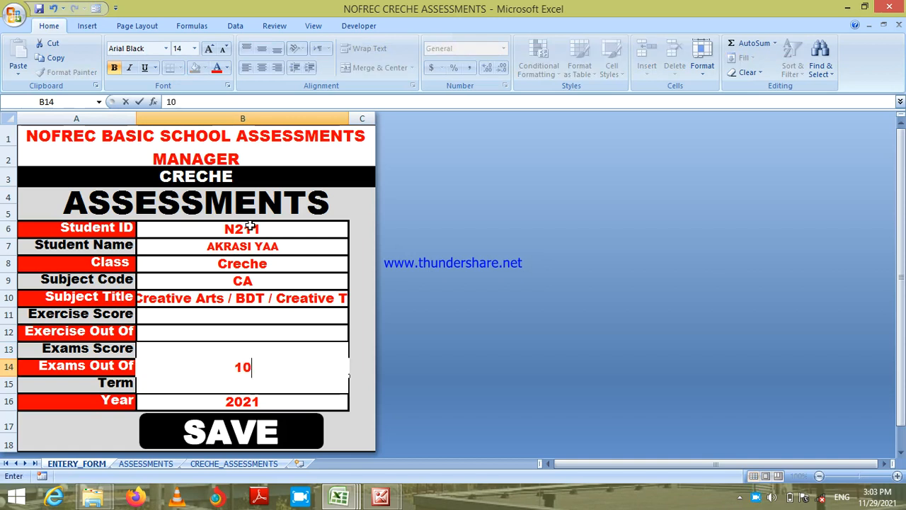
key(Return)
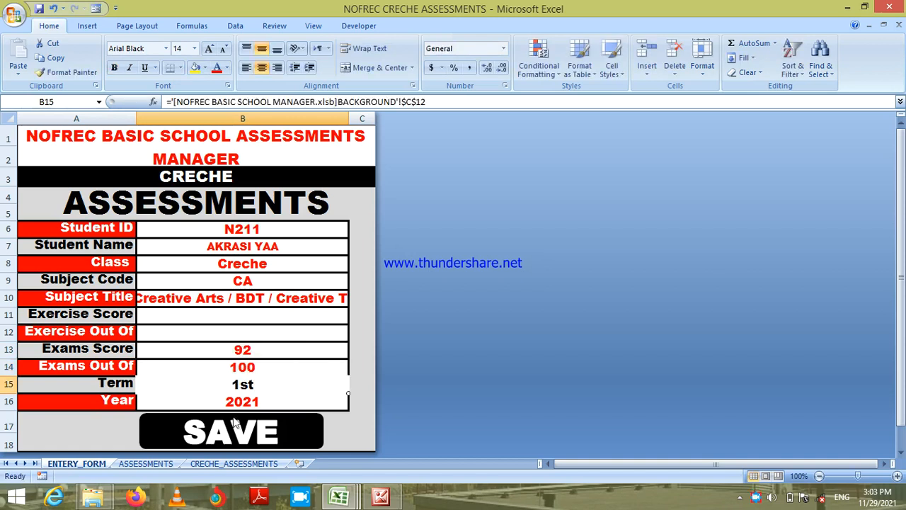
Step: Review the saved records by subject on the ASSESSMENTS sheet down to the Creative Arts exercise entries, and return to the empty first row
click(154, 465)
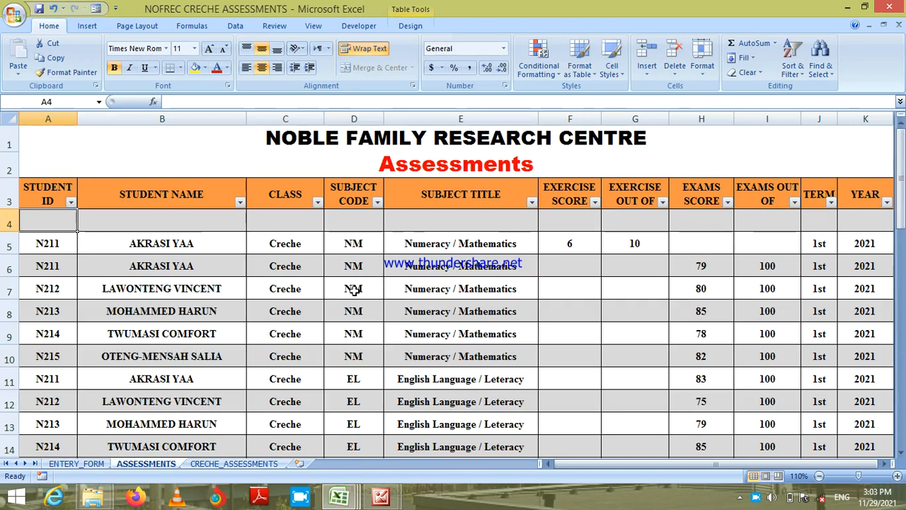
click(458, 401)
key(Down)
key(Down)
key(Down)
key(Down)
key(Down)
key(Down)
key(Down)
key(Down)
key(Down)
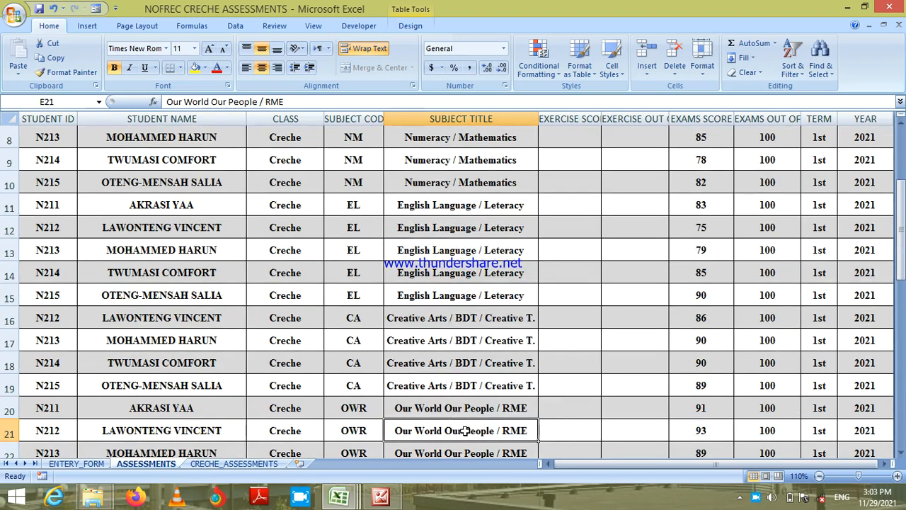
key(Down)
key(Down)
key(Down)
key(Down)
key(Down)
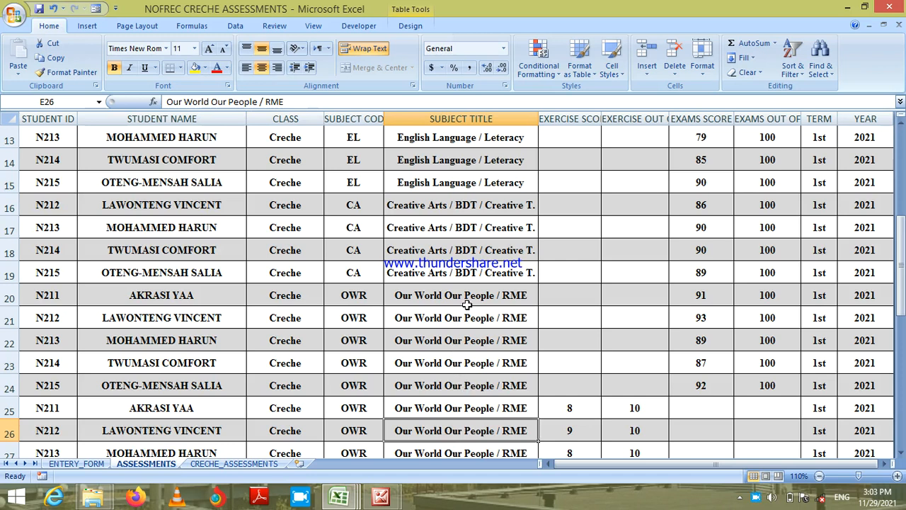
key(Down)
key(Down)
key(Down)
key(Down)
key(Down)
key(Down)
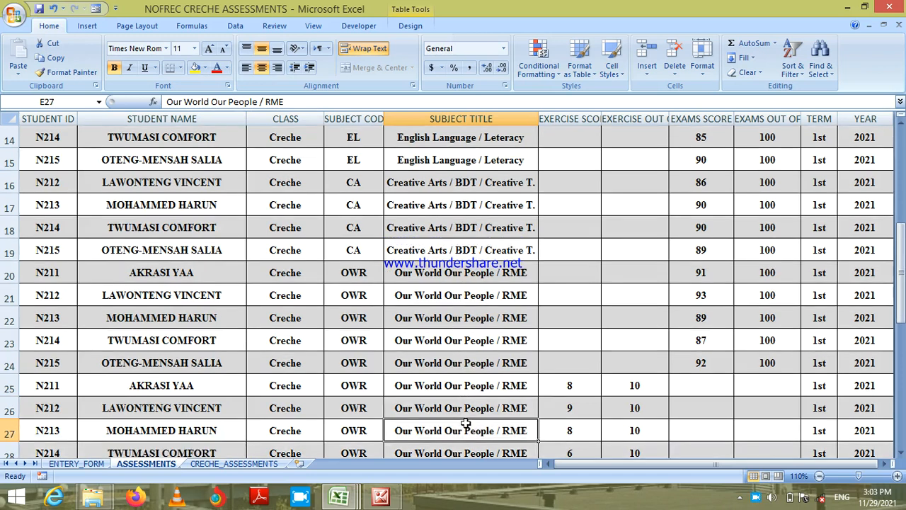
key(Up)
key(Up)
key(Up)
key(Up)
key(Up)
key(Up)
key(Up)
key(Up)
key(Up)
key(Up)
key(Up)
key(Up)
key(Up)
key(Up)
key(Up)
key(Up)
key(Up)
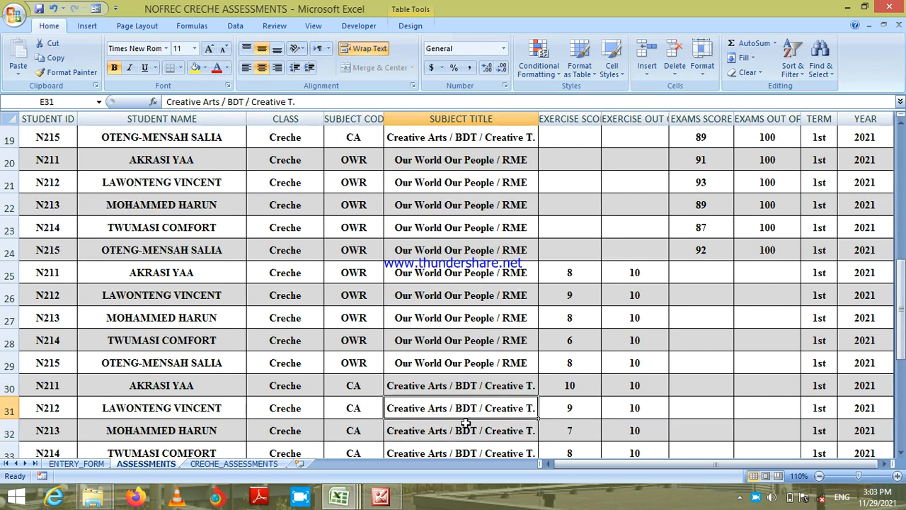
key(ctrl+Home)
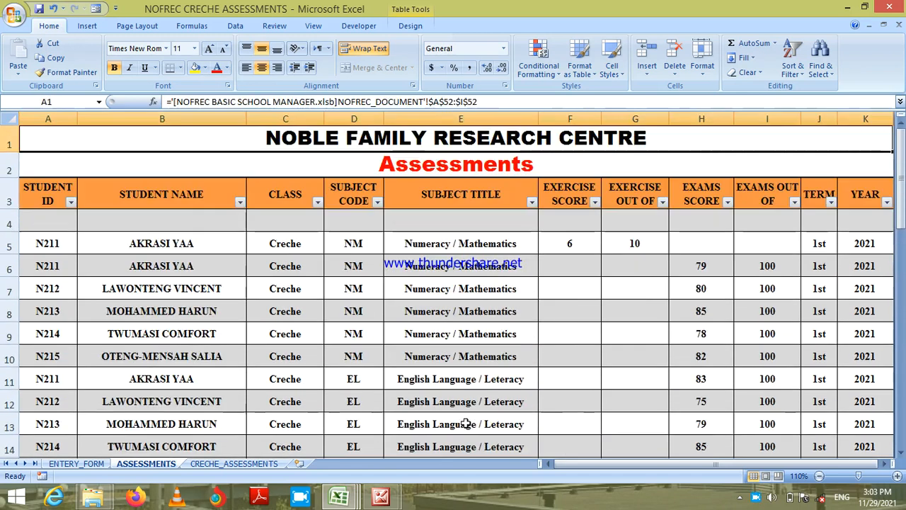
click(51, 224)
Step: Save the completed Creative Arts exams record from the ENTERY_FORM sheet
click(79, 464)
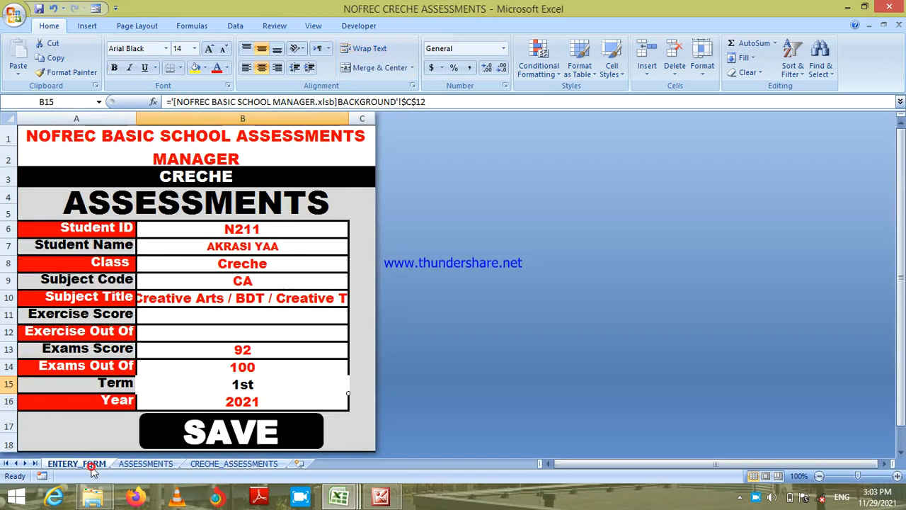
click(261, 434)
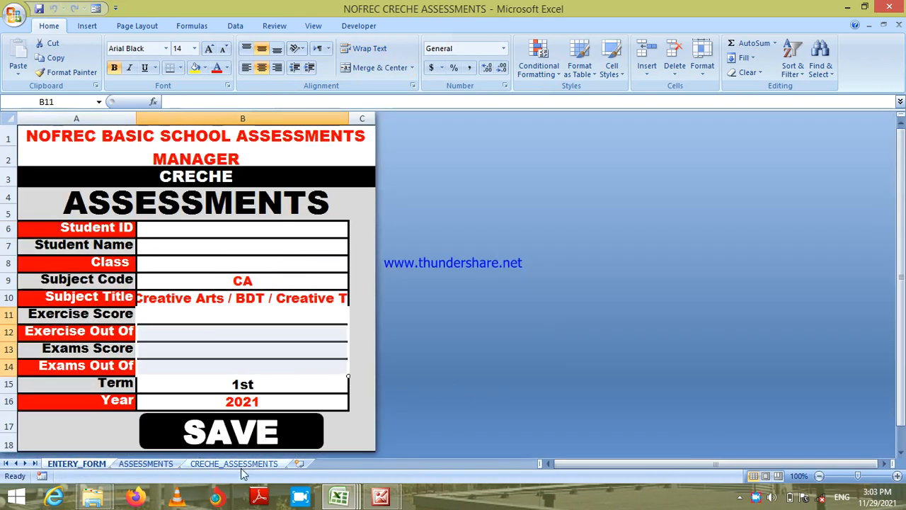
Step: Check the fifth listed student's row on the CRECHE_ASSESSMENTS sheet across to the Creative Arts exams score
click(228, 464)
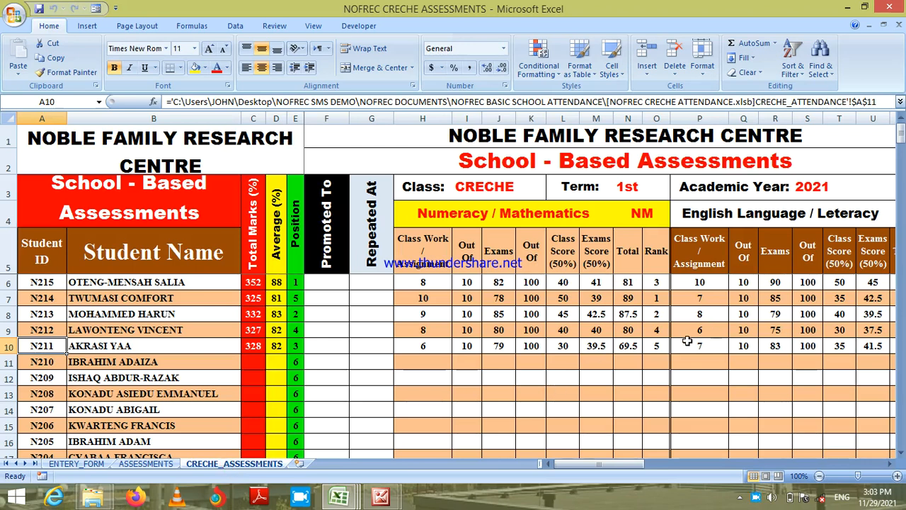
key(Right)
key(Right)
key(Right)
key(Right)
key(Right)
key(Right)
key(Right)
key(Right)
key(Right)
key(Right)
key(Right)
key(Right)
key(Right)
key(Right)
key(Right)
key(Right)
key(Right)
key(Right)
key(Right)
key(Right)
key(Right)
key(Right)
key(Right)
key(Right)
key(Right)
key(Right)
key(Right)
key(Right)
key(Right)
key(Right)
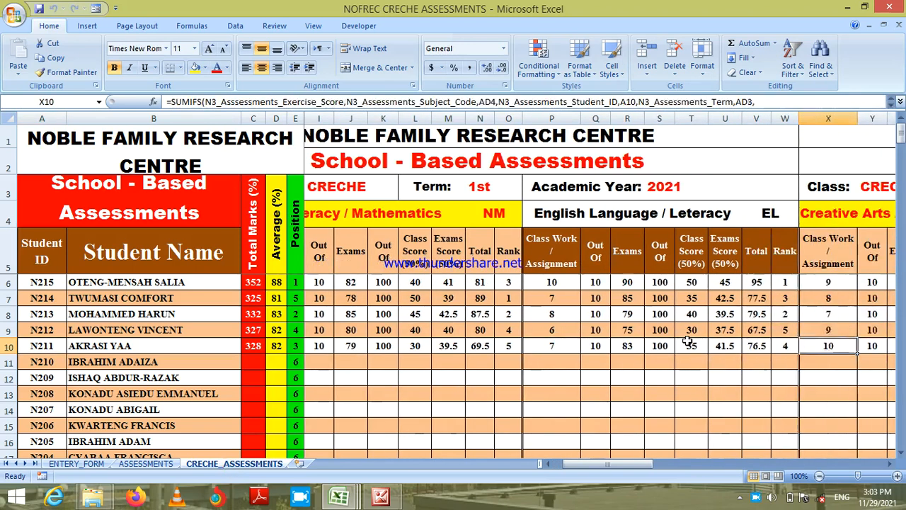
key(Right)
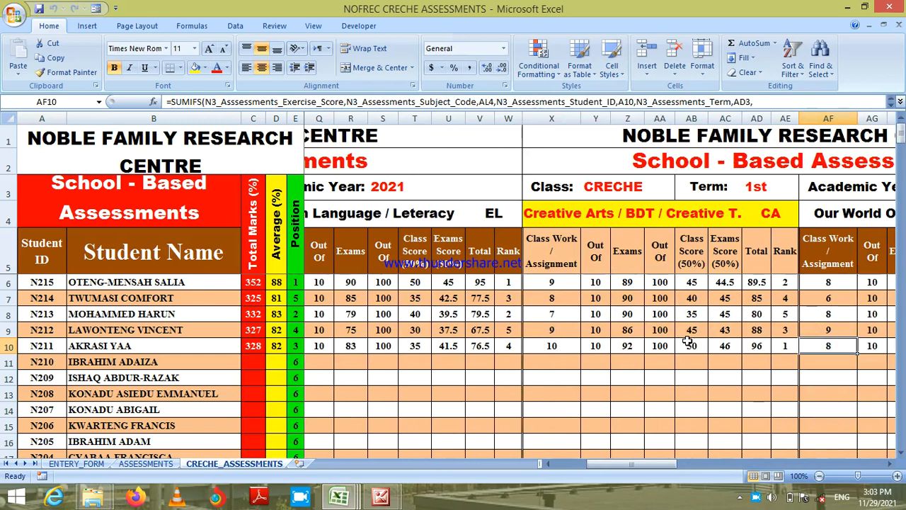
click(629, 346)
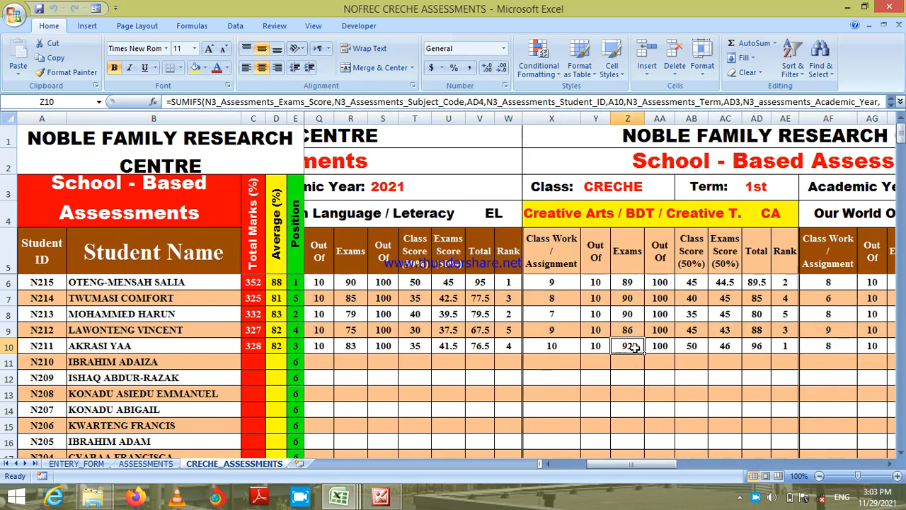
Step: Review the fifth student's remaining Creative Arts and Our World Our People results, and return to the student ID
key(Right)
key(Right)
key(Right)
key(Right)
key(Right)
key(Right)
key(Right)
key(Right)
key(Right)
key(Right)
key(Right)
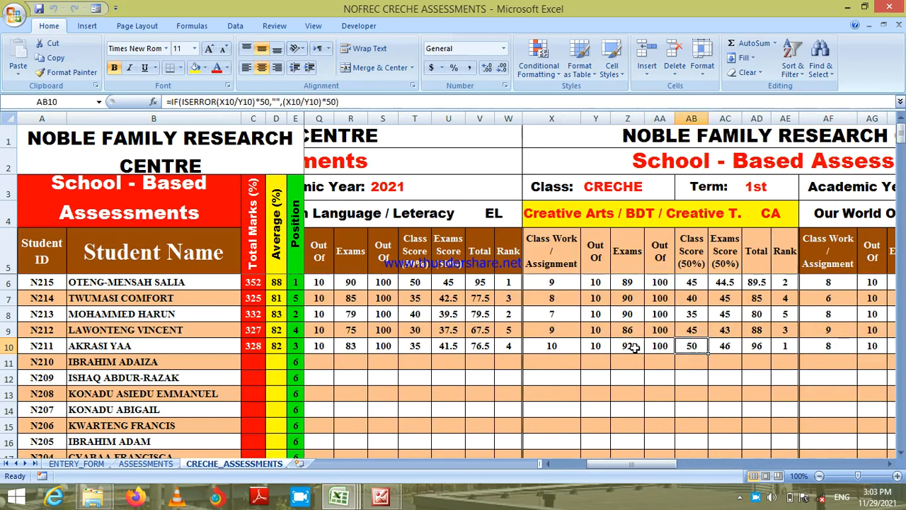
key(Right)
key(Right)
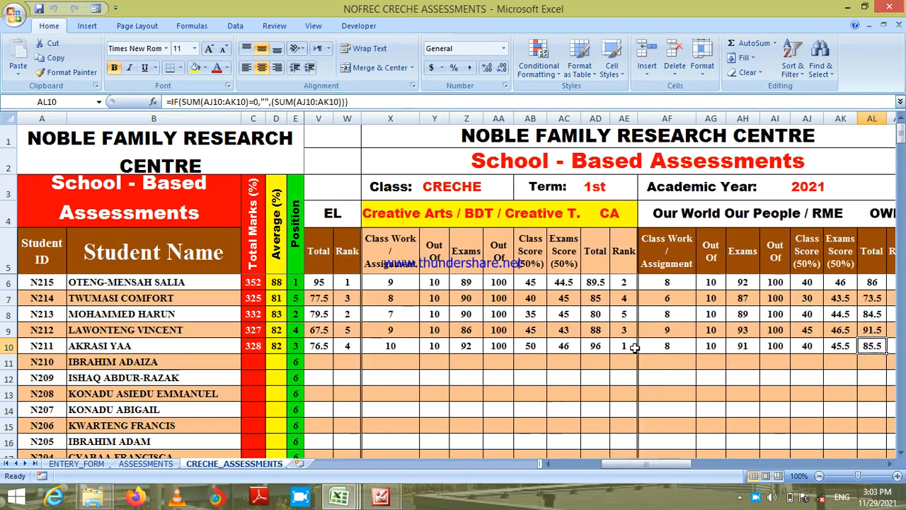
key(Right)
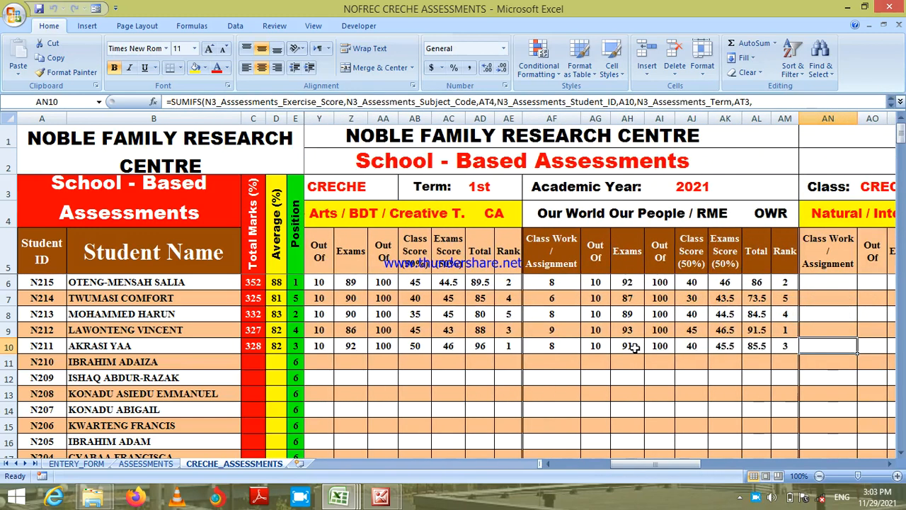
key(Left)
key(Left)
key(Left)
key(Left)
key(Left)
key(Left)
key(Left)
key(Left)
key(Left)
key(Left)
key(Left)
key(Left)
key(Left)
key(Left)
key(Left)
key(Left)
key(Left)
key(Left)
key(Left)
key(Left)
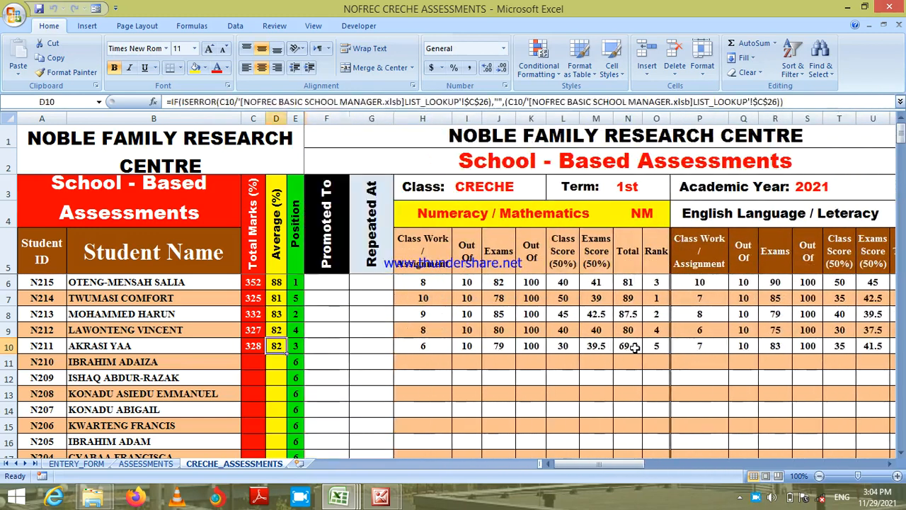
key(Left)
key(Left)
key(Left)
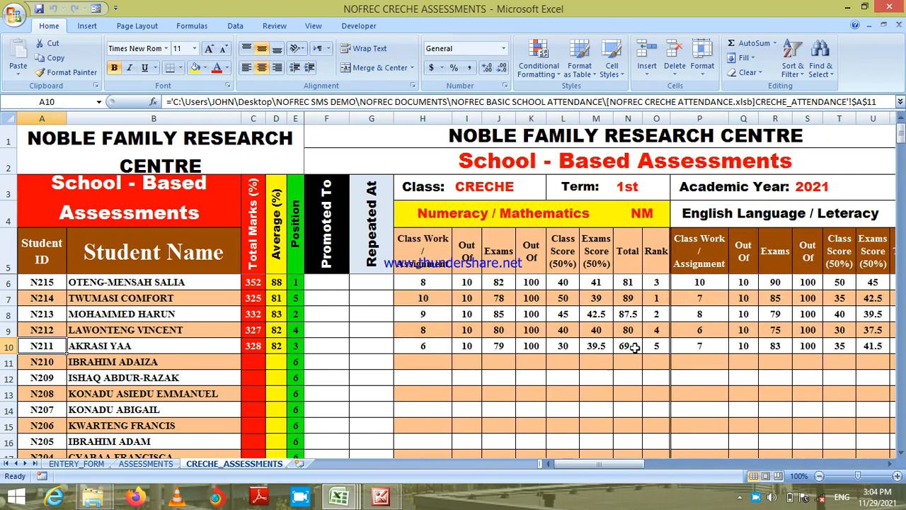
Step: Examine the total marks and average cells of the first two listed students and the first student's position cell
click(255, 282)
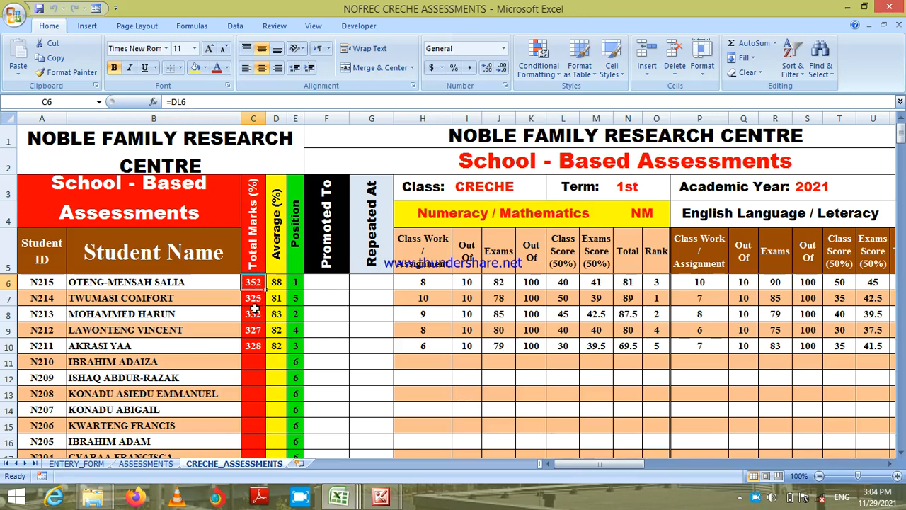
click(253, 303)
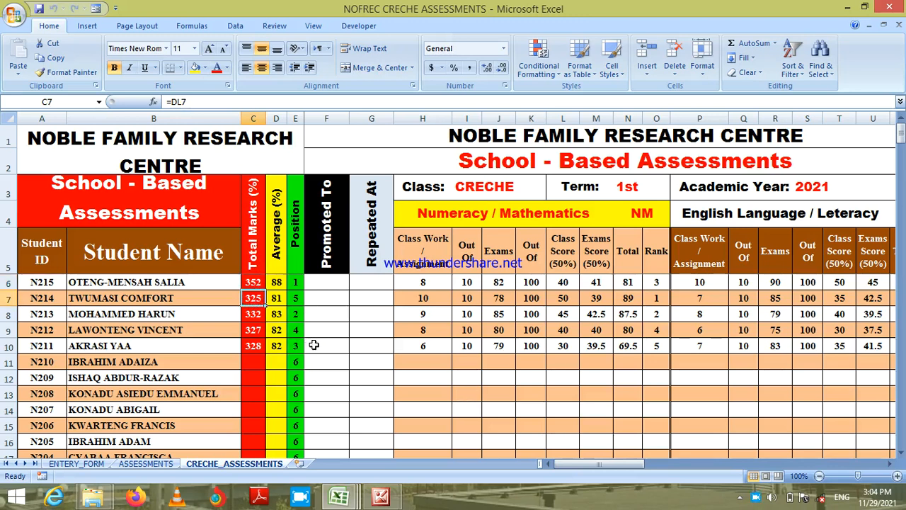
click(280, 296)
click(277, 281)
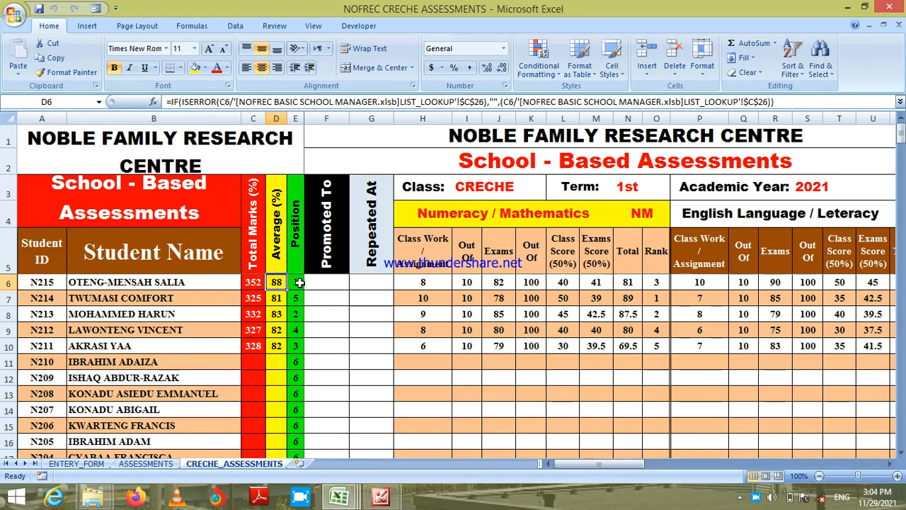
click(297, 283)
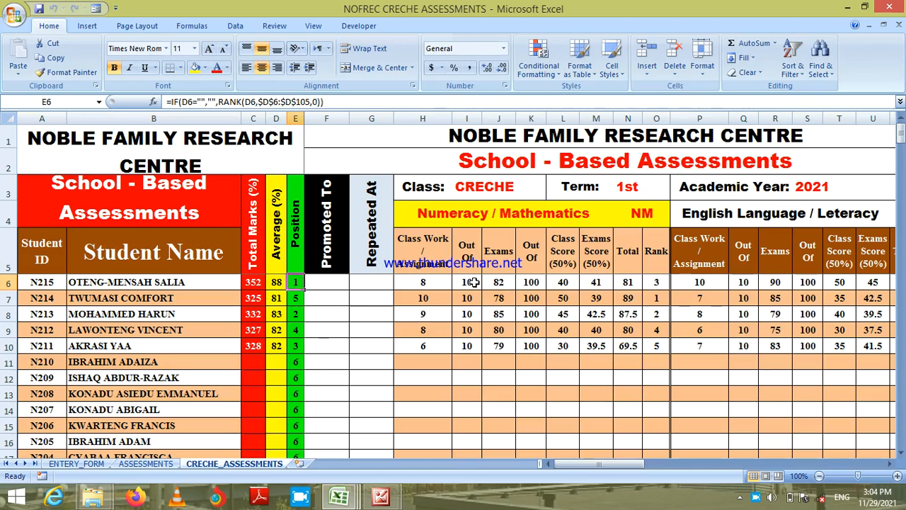
Step: Examine the first listed student's Numeracy / Mathematics cells from class work to rank, and return to the ENTERY_FORM sheet
click(440, 282)
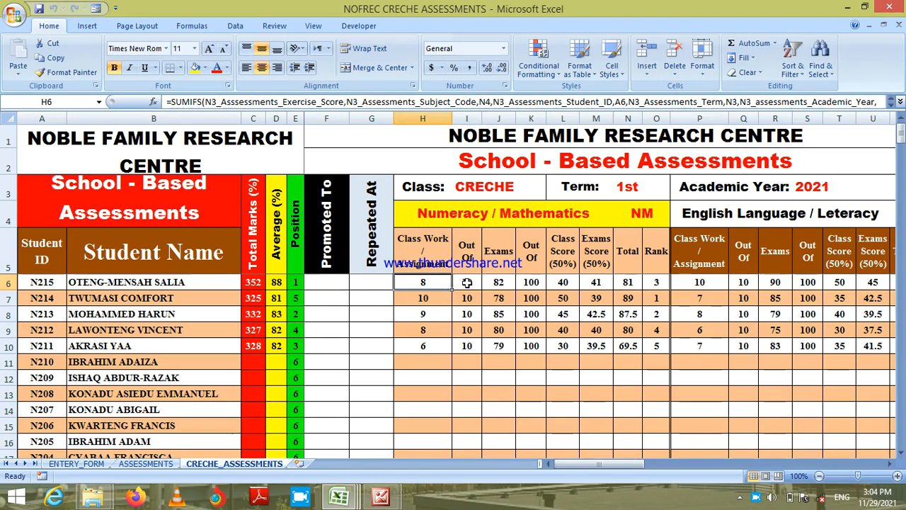
click(465, 282)
click(506, 281)
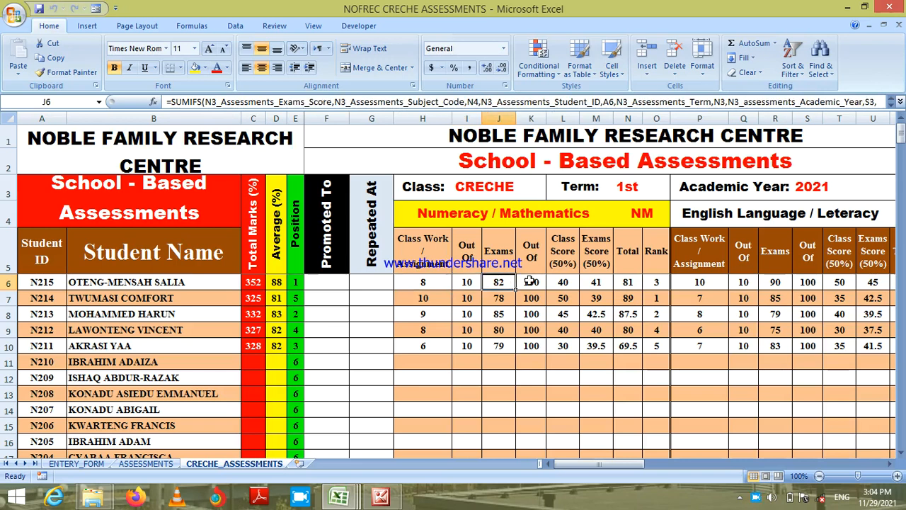
click(531, 280)
click(567, 283)
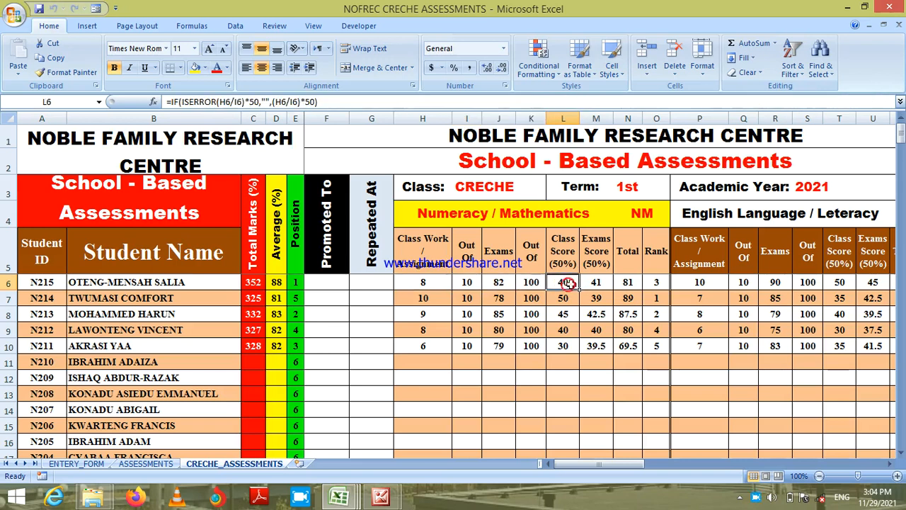
click(594, 283)
click(629, 283)
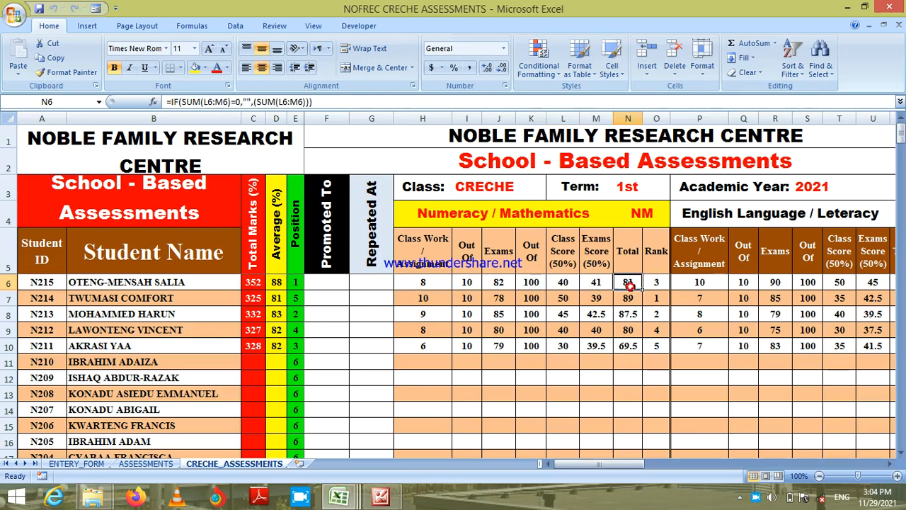
click(564, 281)
click(595, 283)
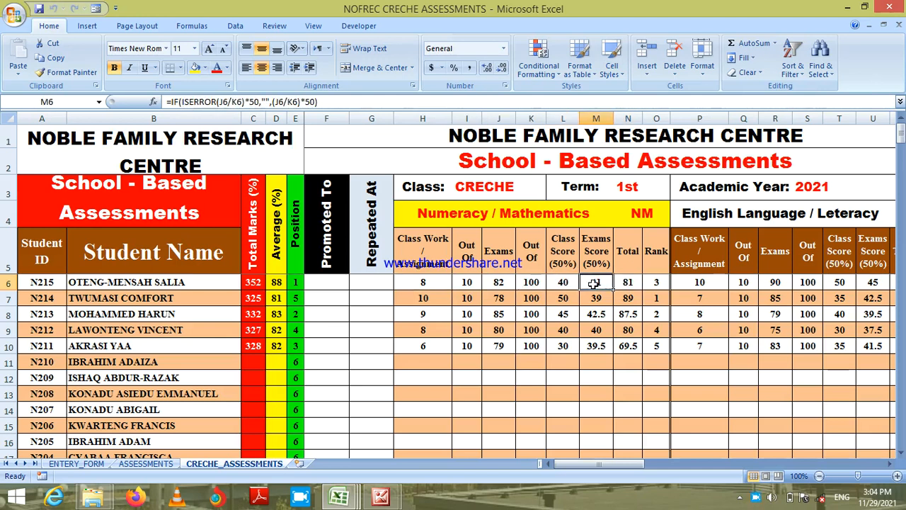
click(628, 283)
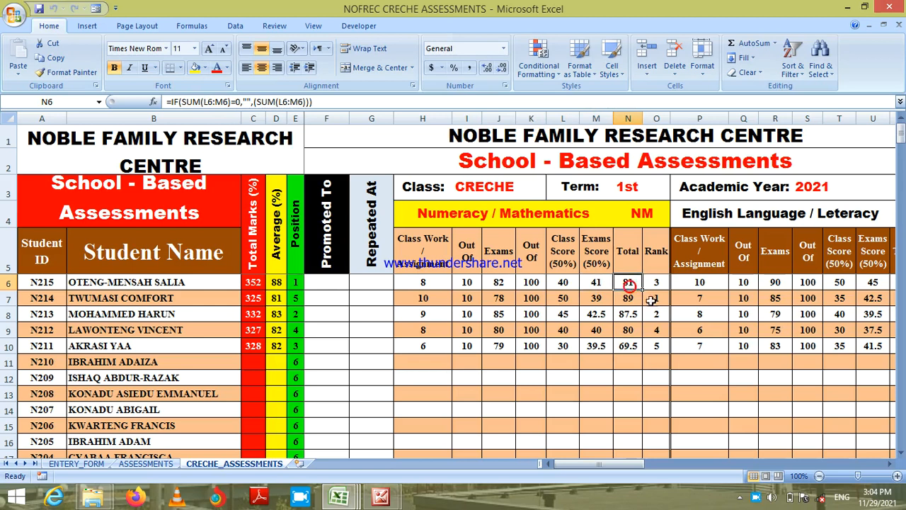
click(657, 284)
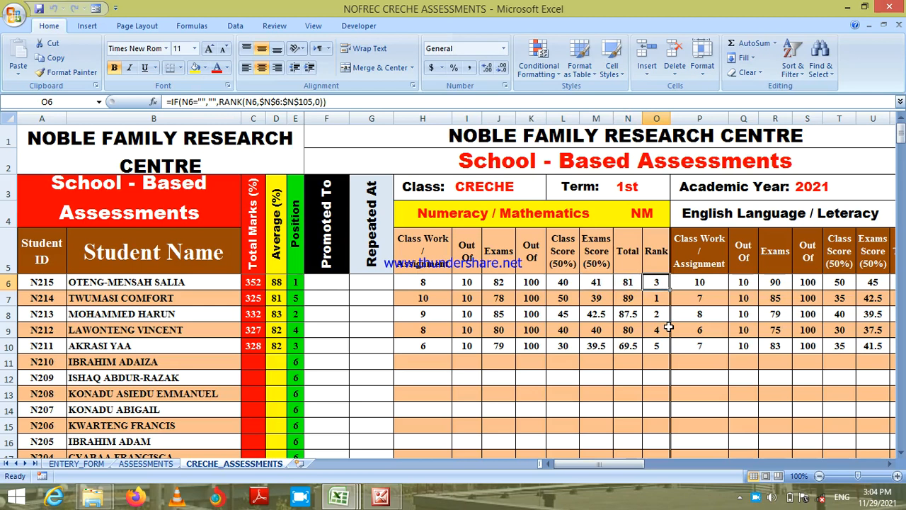
click(77, 464)
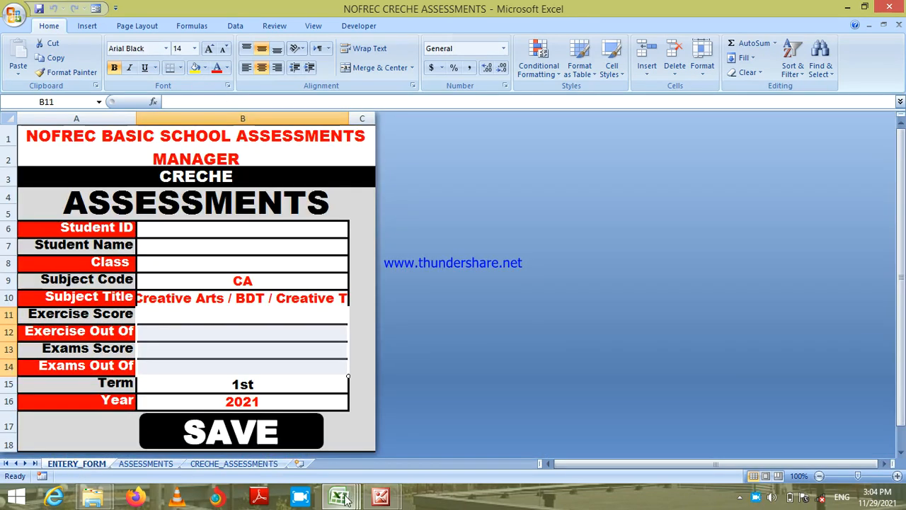
Step: Switch to the NOFREC CRECHE REPORTS workbook and examine the first report's position, average grade and Numeracy / Mathematics remarks cells
mouse_move(345, 498)
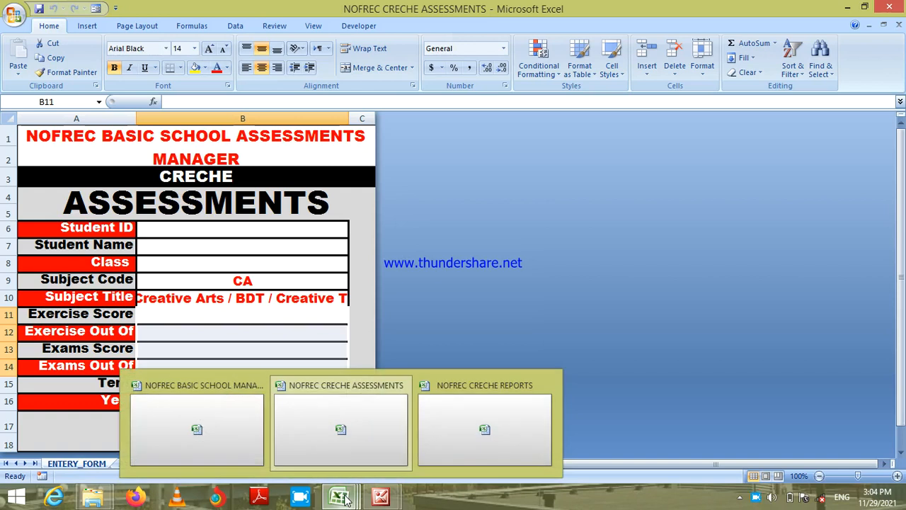
click(482, 430)
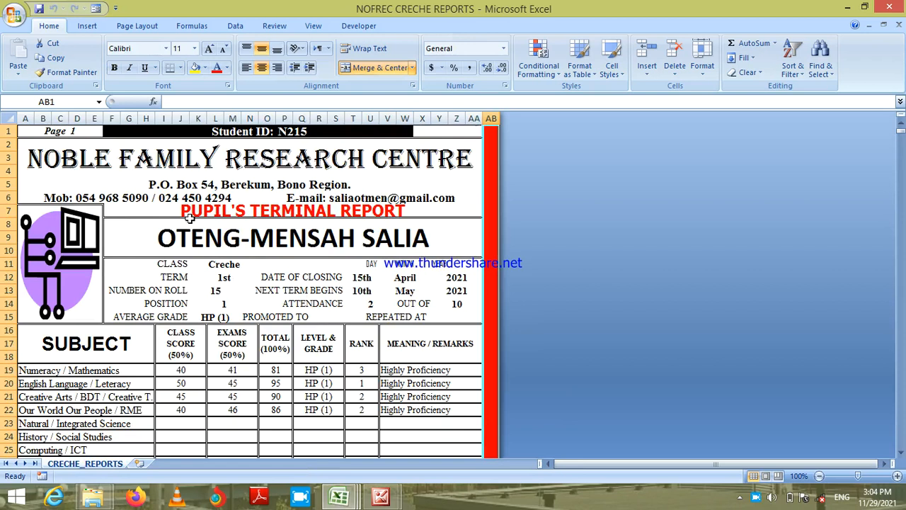
click(221, 305)
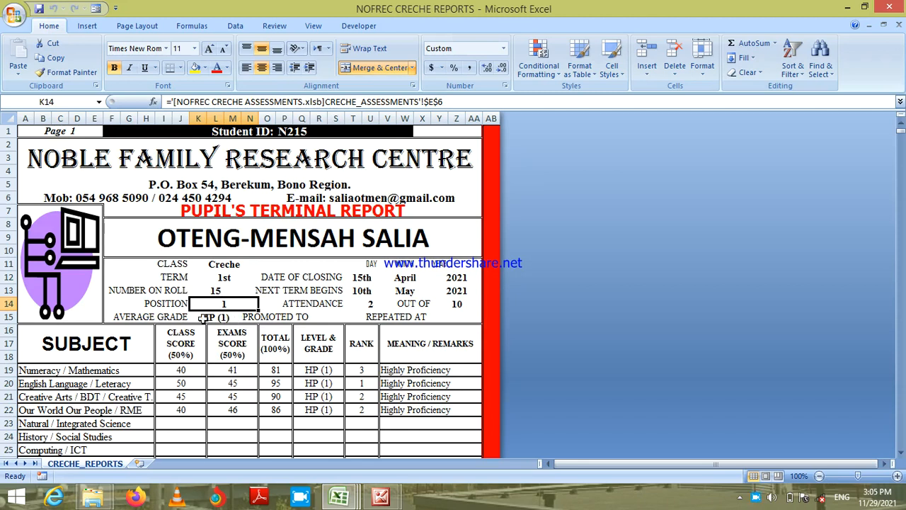
click(219, 321)
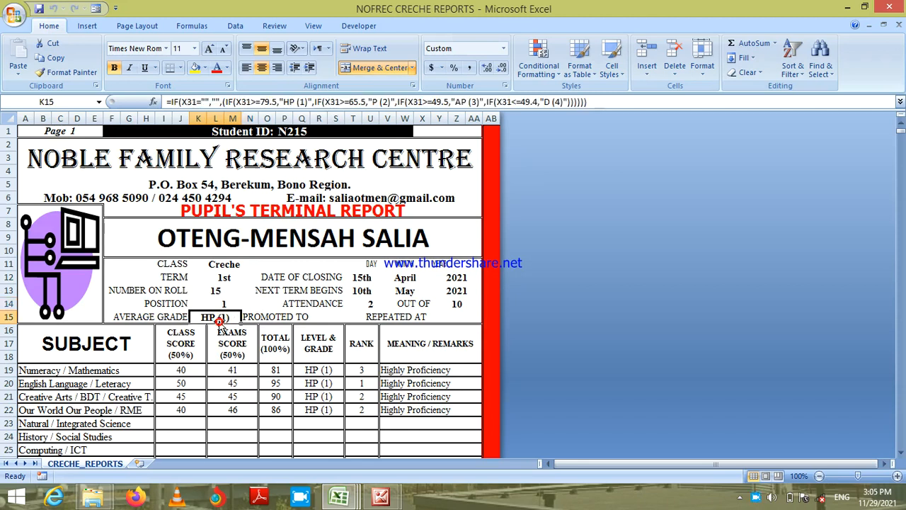
click(402, 372)
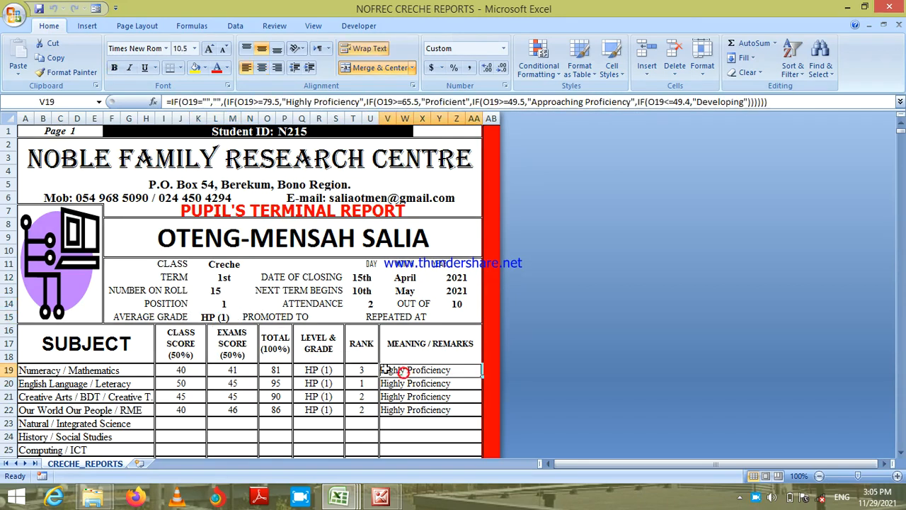
click(219, 319)
click(409, 378)
Step: Check the first report's Numeracy / Mathematics row from class score through exams score, grade and rank to remarks
click(180, 373)
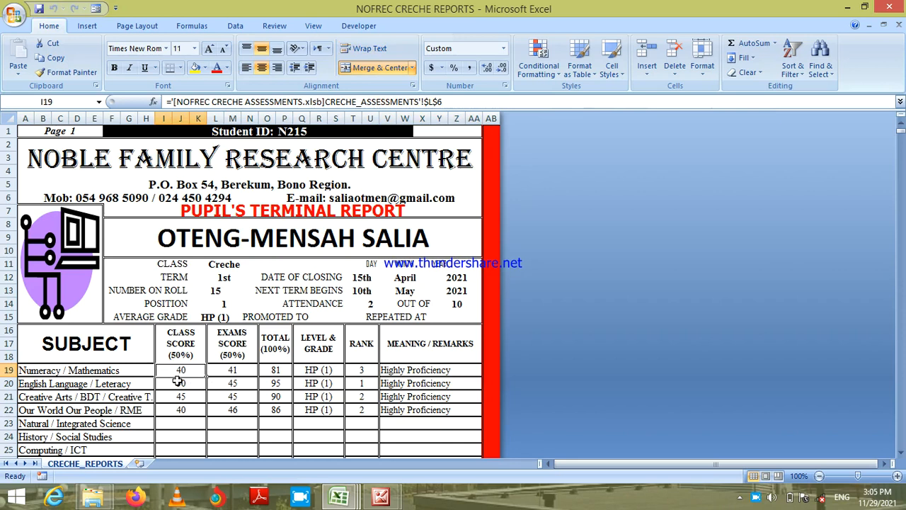
click(235, 371)
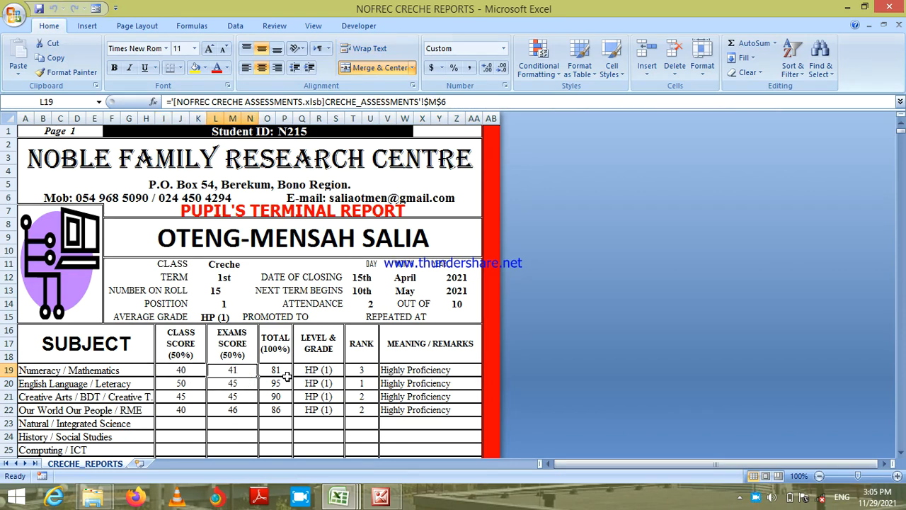
click(326, 371)
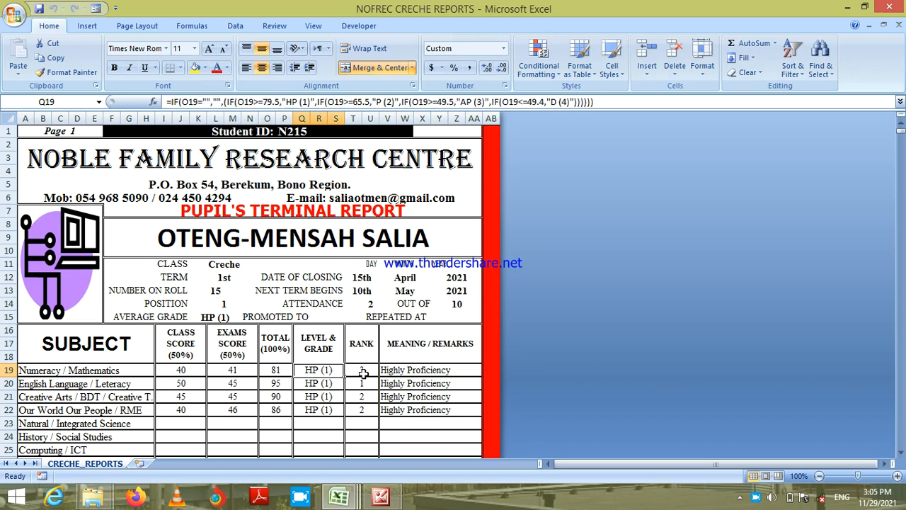
click(362, 372)
click(413, 369)
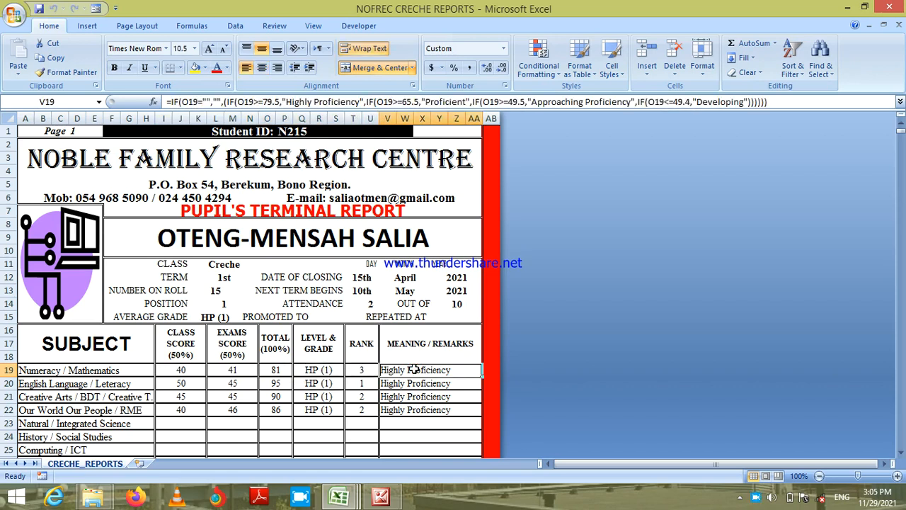
Step: Review the first report from the remaining subject rows down through the grading system table
key(Down)
key(Down)
key(Down)
key(Down)
key(Down)
key(Down)
key(Down)
key(Down)
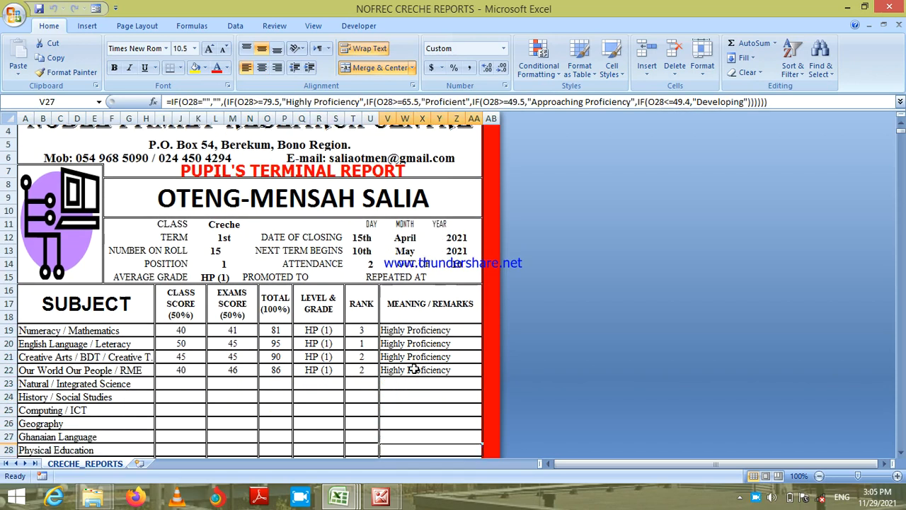
key(Down)
key(Down)
key(Down)
key(Down)
key(Down)
key(Down)
key(Down)
key(Down)
key(Down)
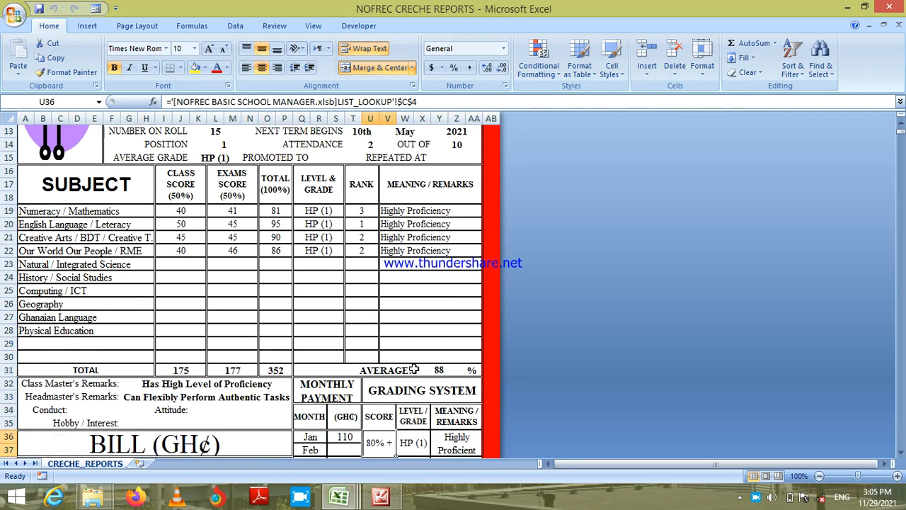
key(Down)
key(Down)
key(Down)
key(Down)
key(Down)
key(Down)
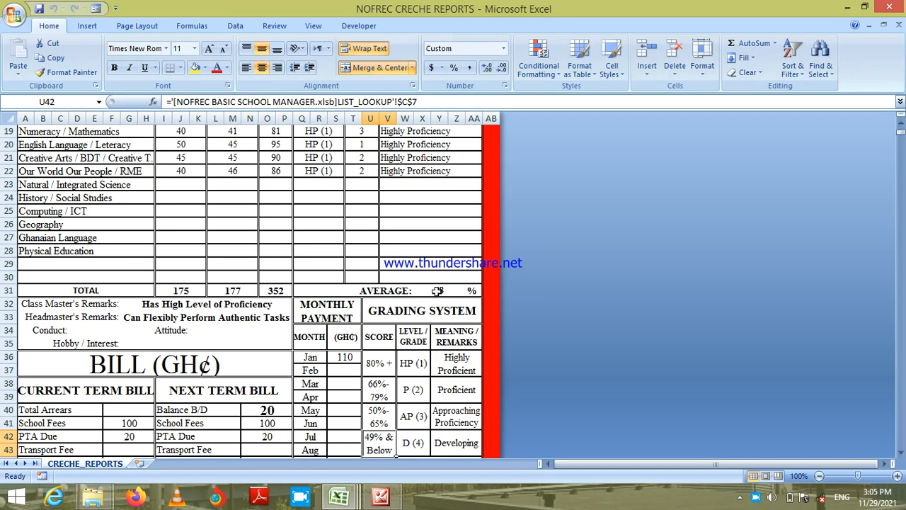
Step: Examine the first report's average cell and the formulas behind the class master's and headmaster's remarks
click(437, 291)
key(Down)
key(Down)
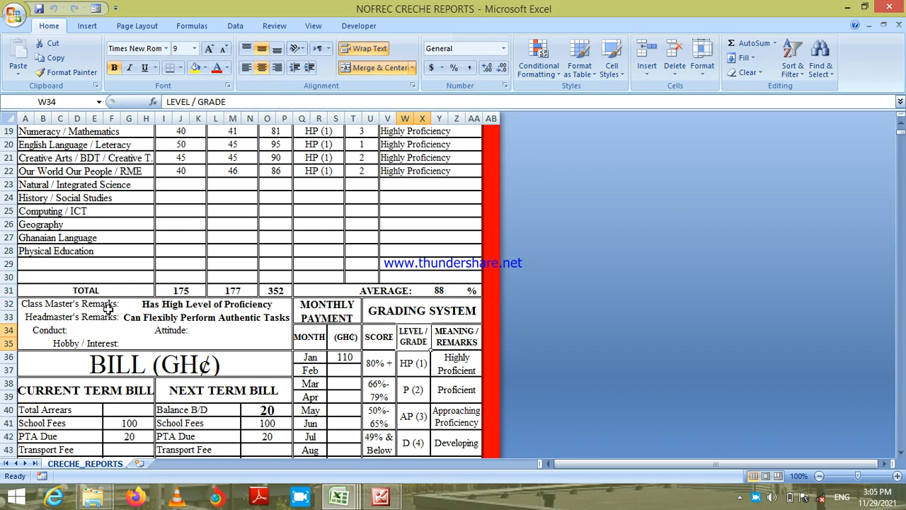
click(166, 305)
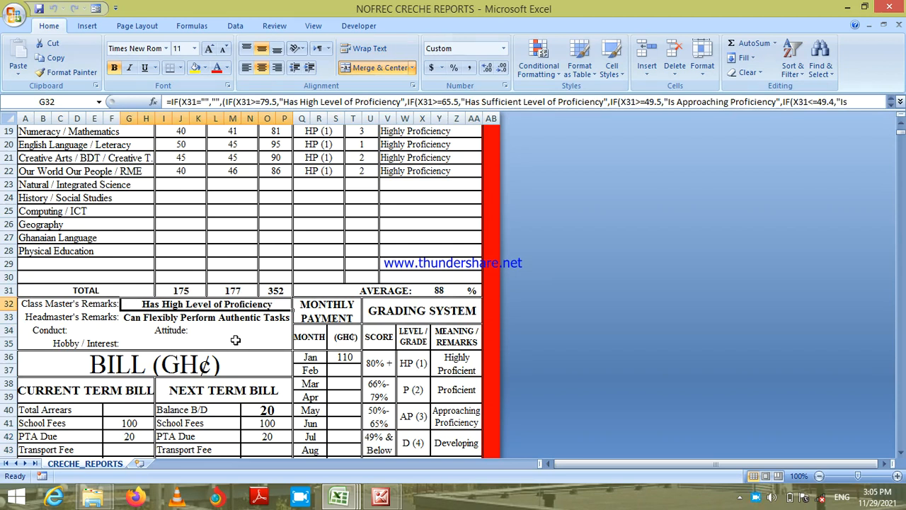
click(163, 319)
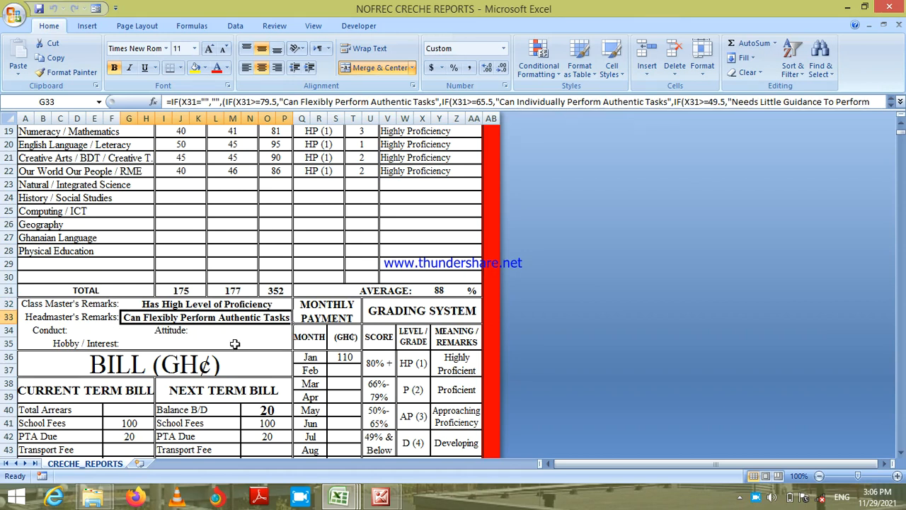
Step: Review the first report's current term bill from School Fees down to the total bill
click(131, 420)
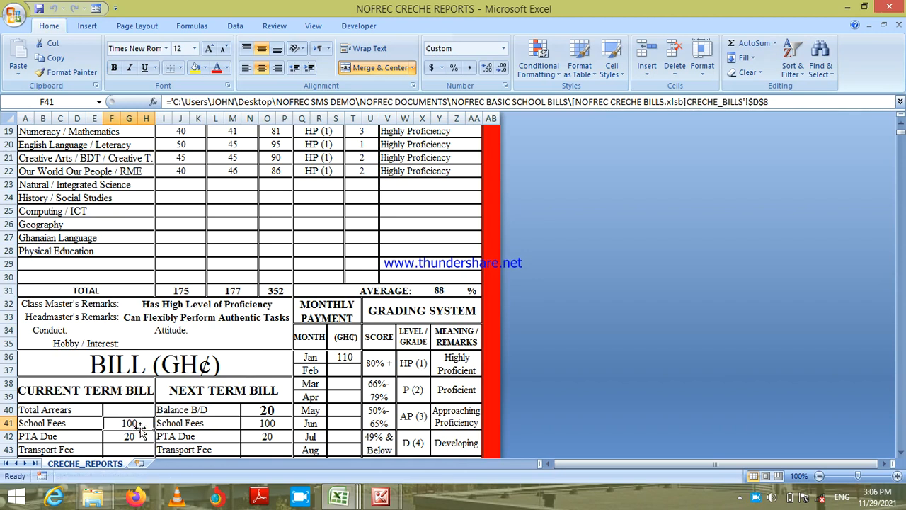
key(Down)
key(Down)
key(Down)
key(Down)
key(Down)
key(Down)
key(Down)
key(Down)
key(Down)
key(Down)
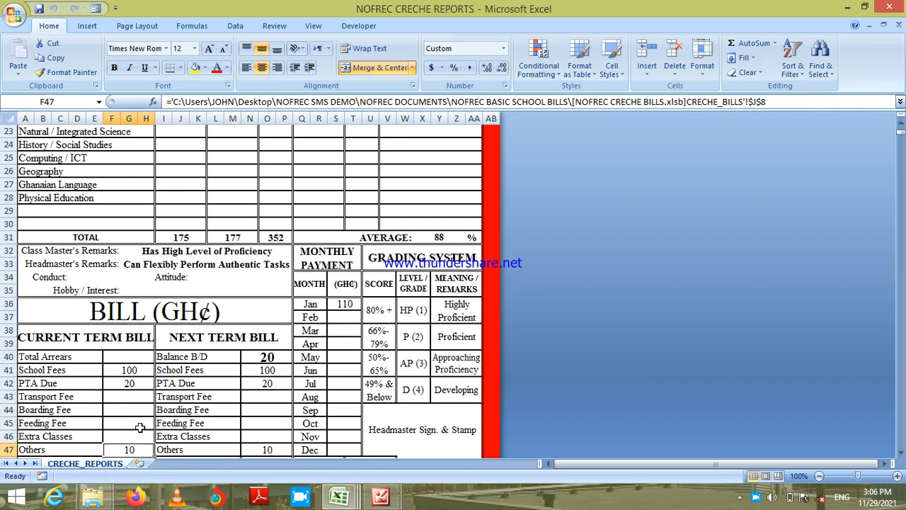
key(Up)
key(Up)
key(Up)
key(Up)
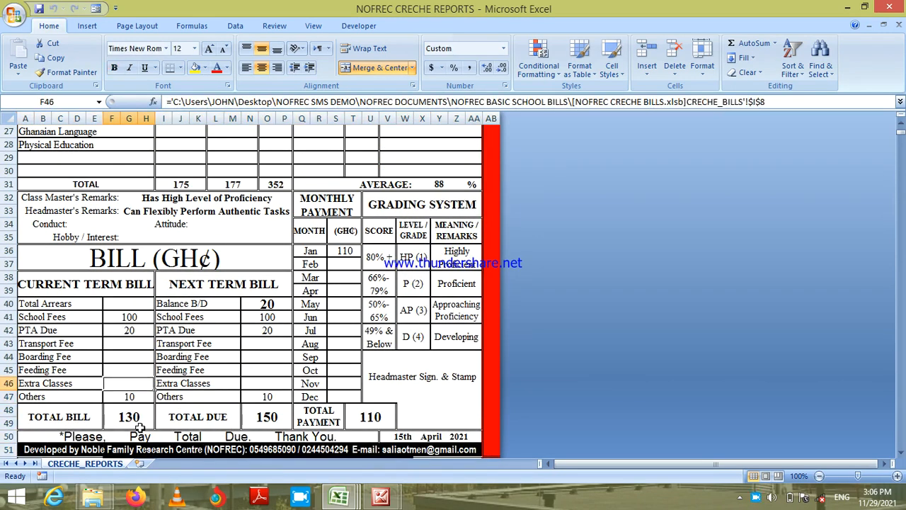
Step: Check the source links of the January and May monthly payment cells on the first report
click(337, 250)
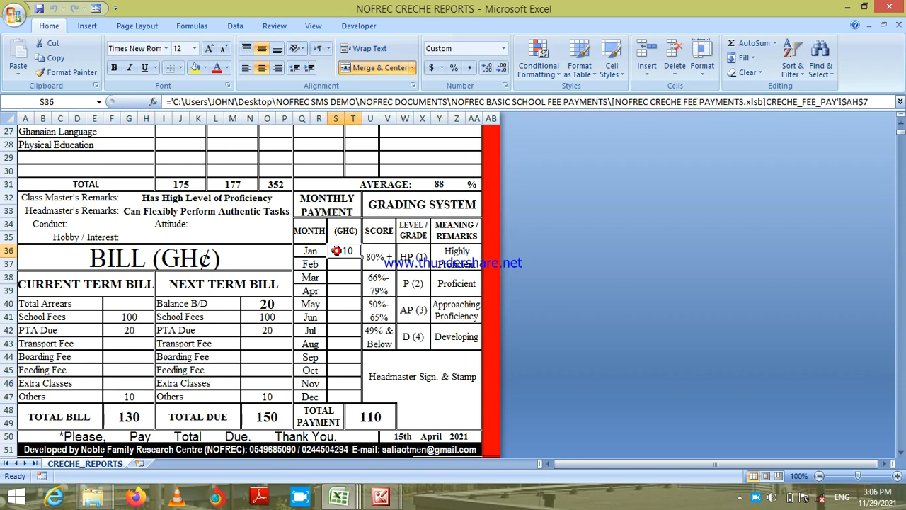
click(348, 300)
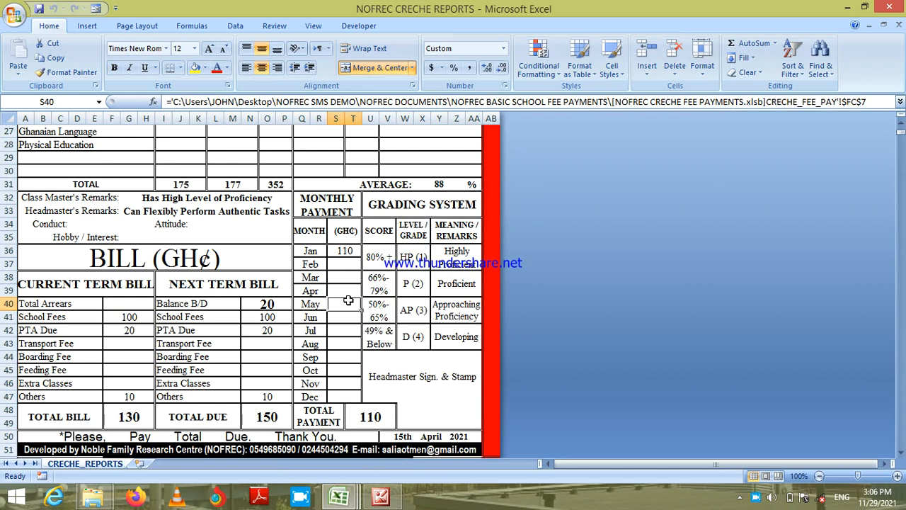
click(344, 253)
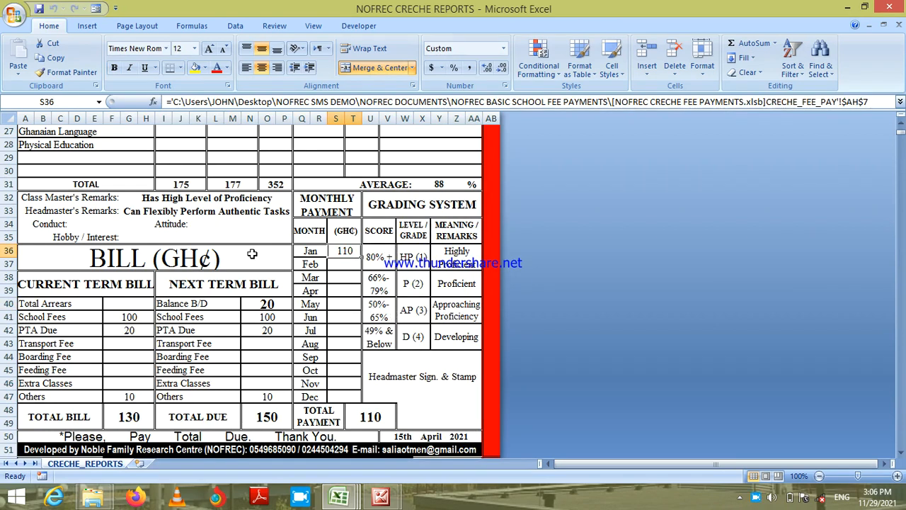
Step: Examine the Conduct, Attitude and Hobby / Interest cells of the first report for their links to the student behaviour workbook
click(106, 224)
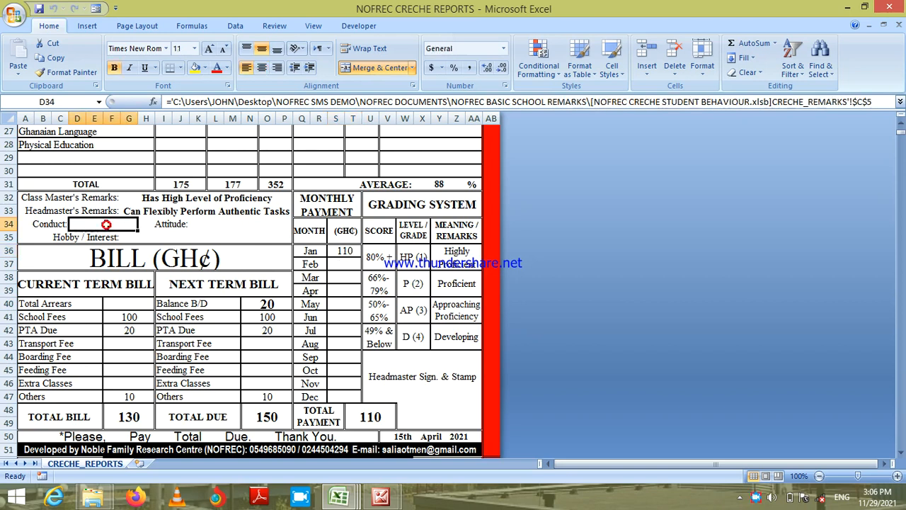
click(218, 227)
click(160, 239)
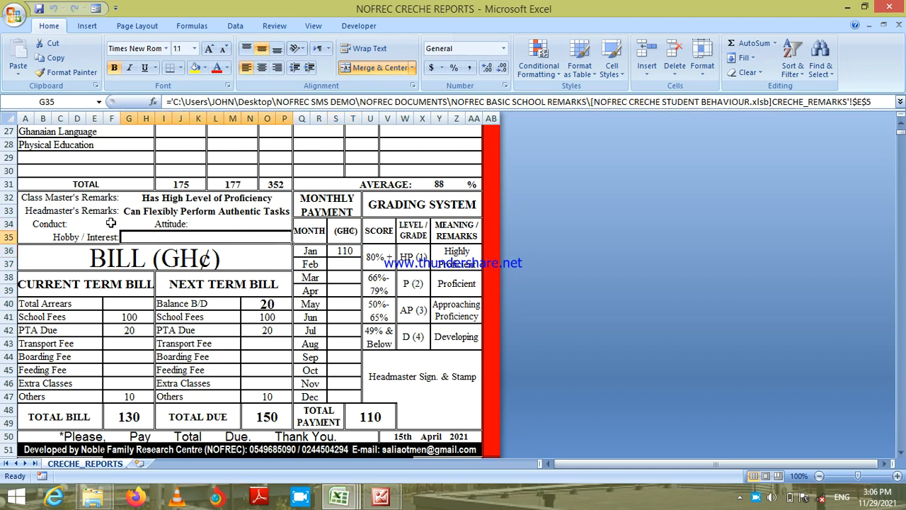
click(110, 225)
click(218, 227)
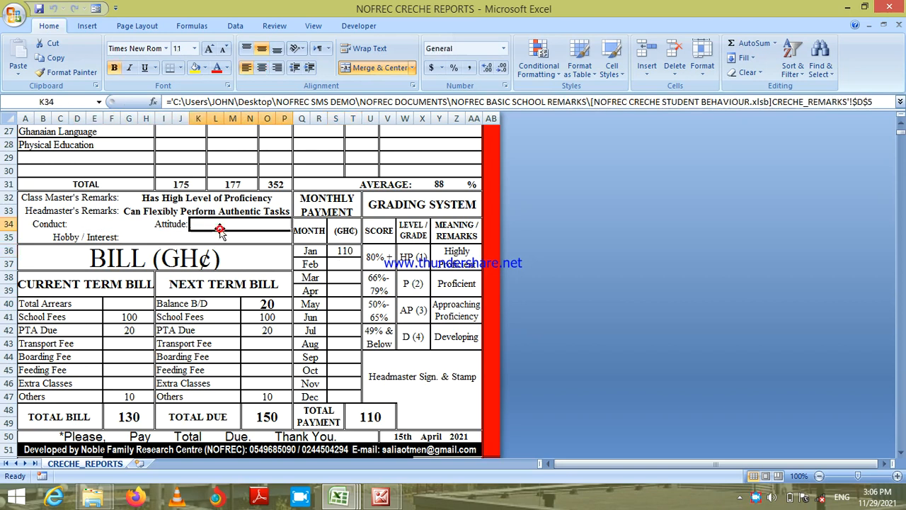
click(155, 238)
click(118, 224)
click(197, 225)
click(124, 223)
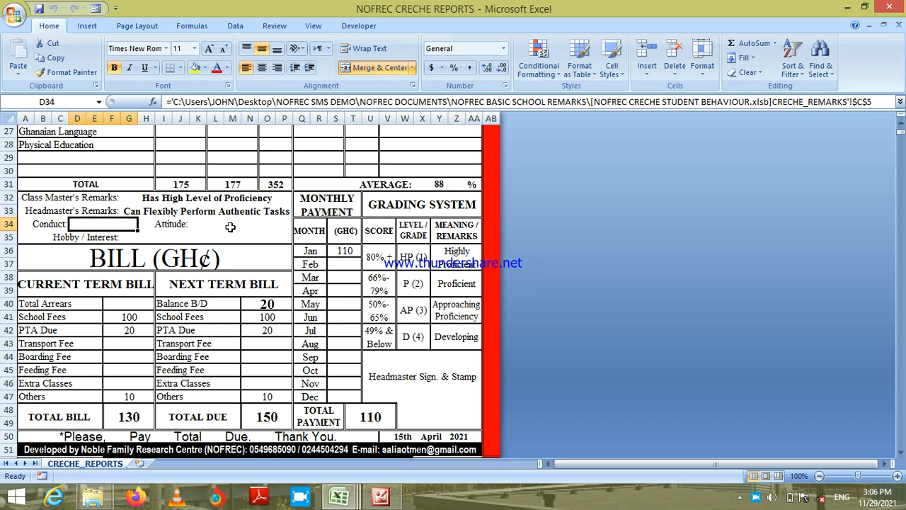
Step: Go to the page 2 report and check its Creative Arts rank, position, number on roll and term cells
click(489, 290)
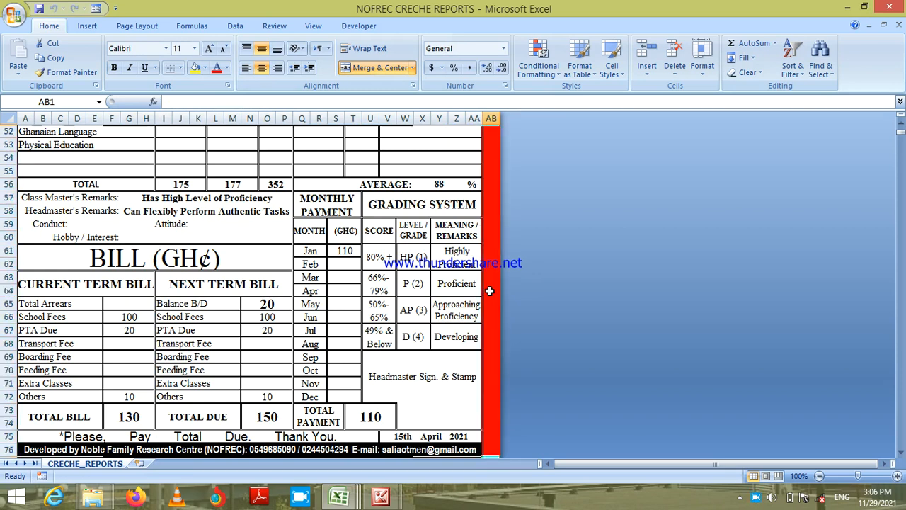
key(Page_Down)
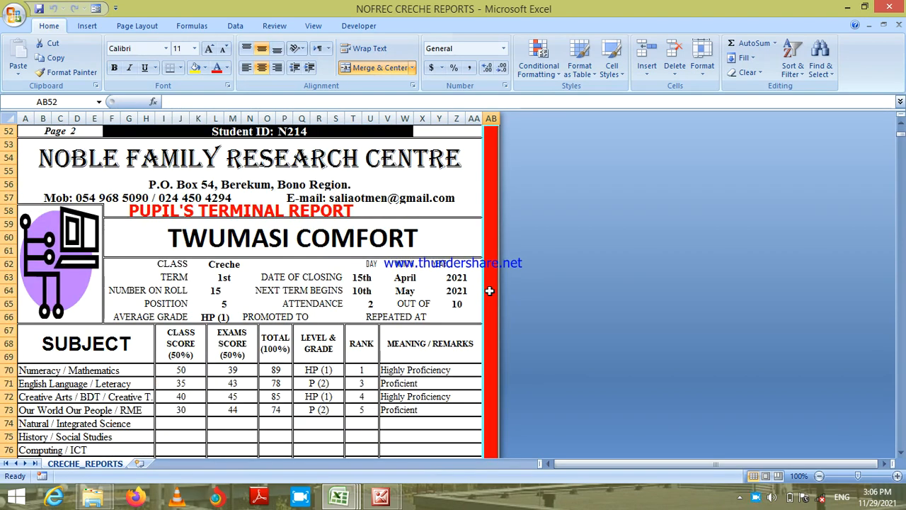
click(351, 394)
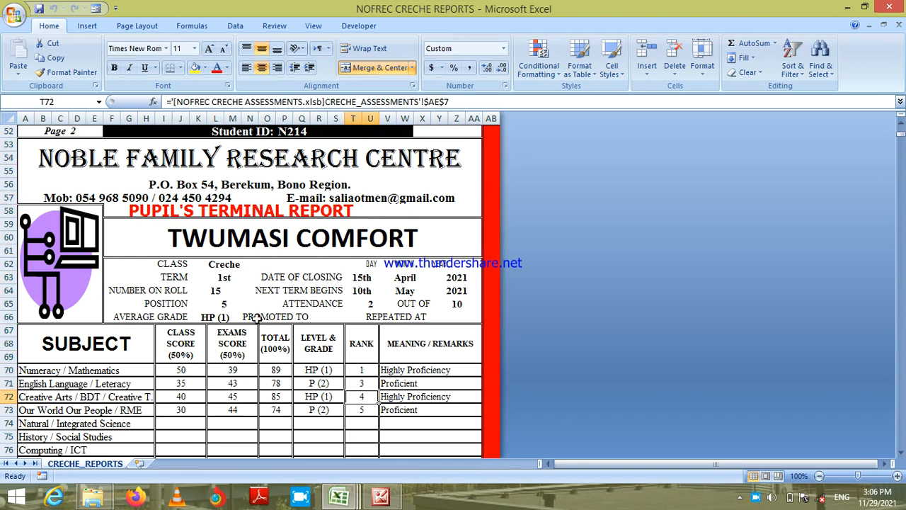
click(217, 306)
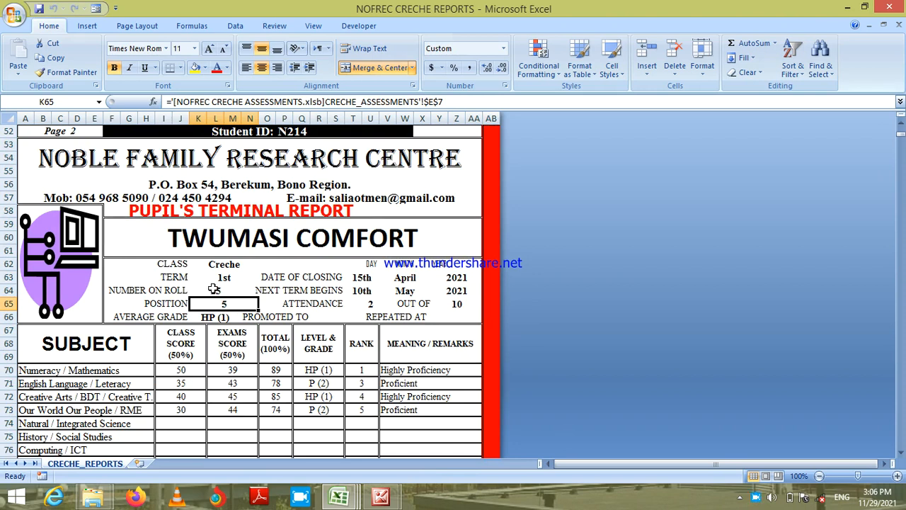
click(214, 290)
click(226, 305)
click(214, 291)
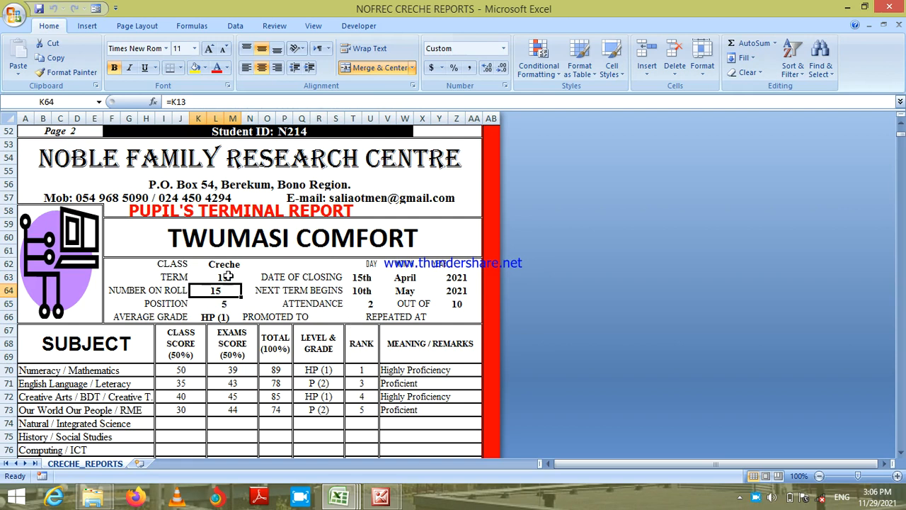
click(227, 276)
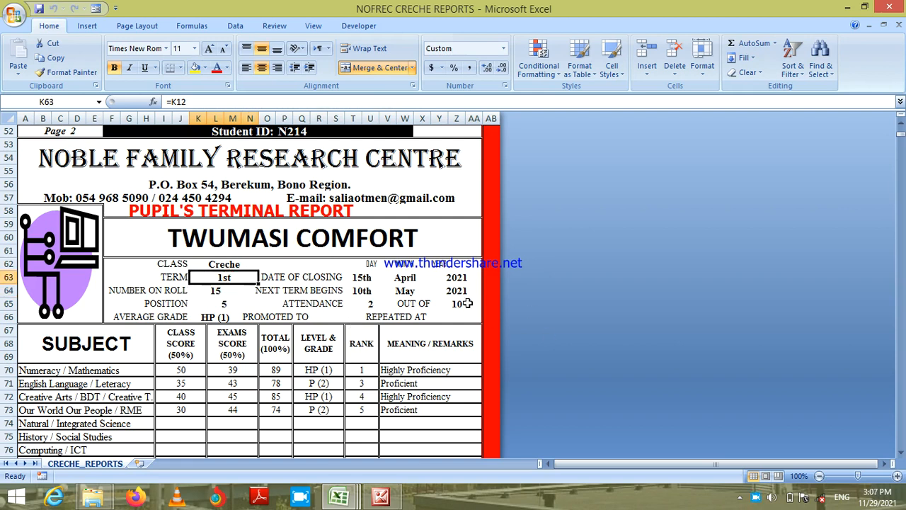
Step: Review the page 2 report down through its subjects, remarks, bill and monthly payments to the start of page 3
key(Down)
key(Down)
key(Down)
key(Down)
key(Down)
key(Down)
key(Down)
key(Down)
key(Down)
key(Down)
key(Down)
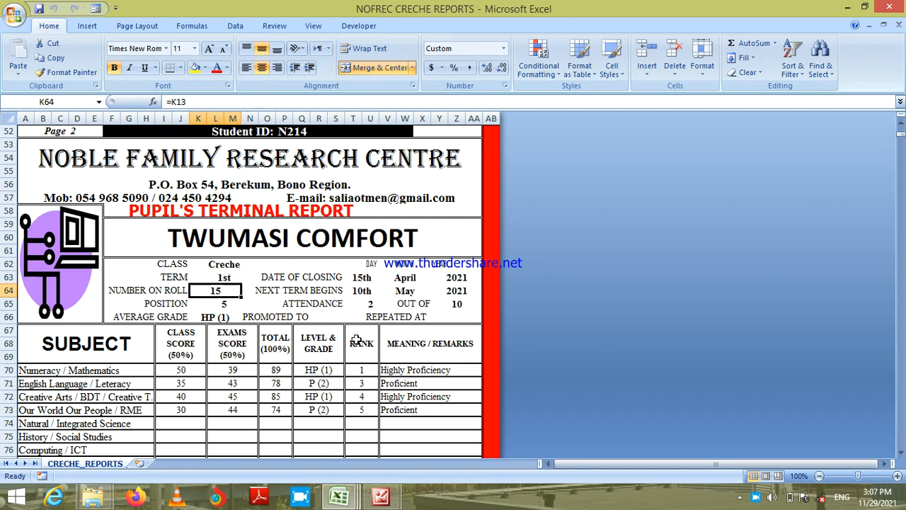
key(Down)
key(Down)
key(Down)
key(Down)
key(Down)
key(Down)
key(Down)
key(Down)
key(Down)
key(Down)
key(Down)
key(Down)
key(Down)
key(Down)
key(Down)
key(Down)
key(Down)
key(Down)
key(Down)
key(Down)
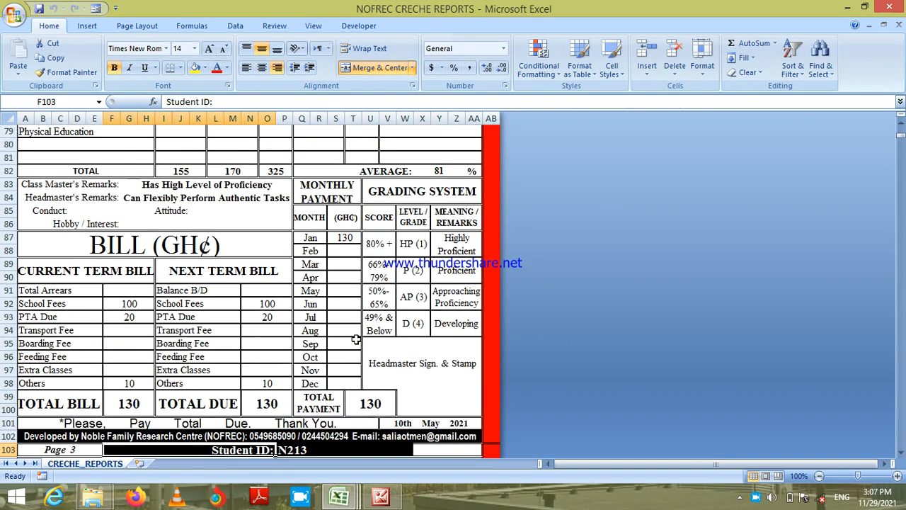
Step: Examine the Headmaster Sign. & Stamp area and the August monthly payment label on the page 2 report
click(423, 363)
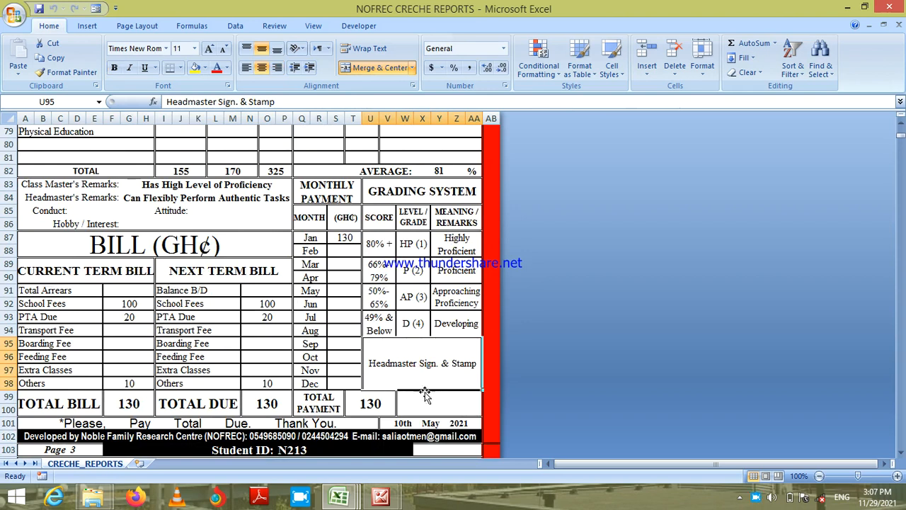
click(435, 398)
click(296, 330)
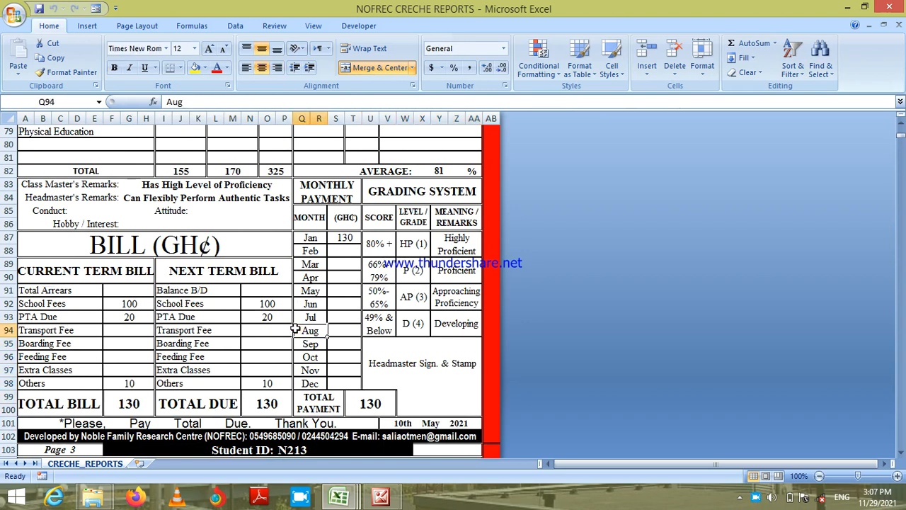
Step: Check the next-term date cell at the foot of the page 2 report and return to the start of the reports
click(426, 423)
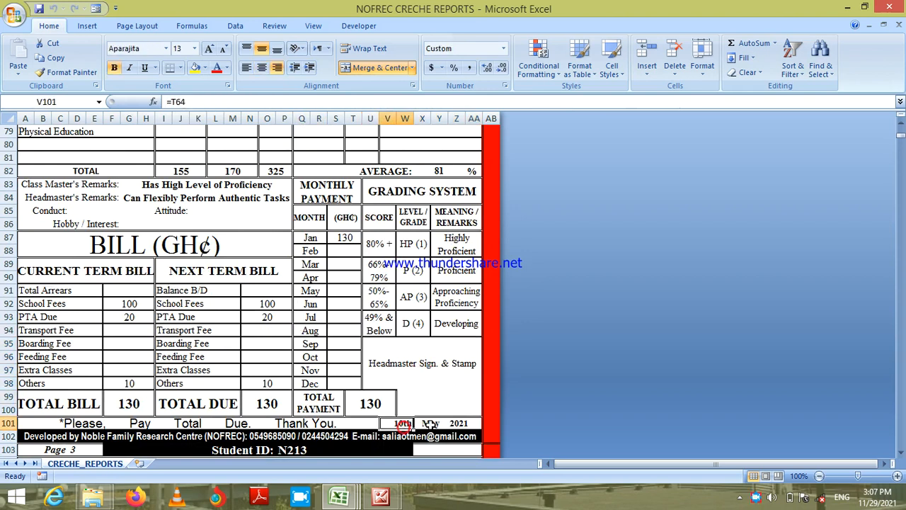
click(491, 421)
key(ctrl+Up)
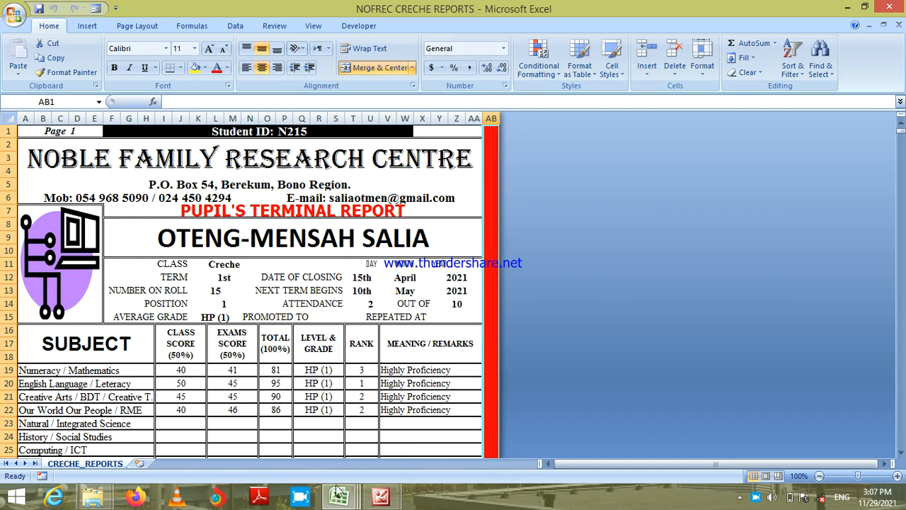
Step: Switch to the NOFREC BASIC SCHOOL MANAGER workbook and open the Creche remarks workbook from it
mouse_move(339, 495)
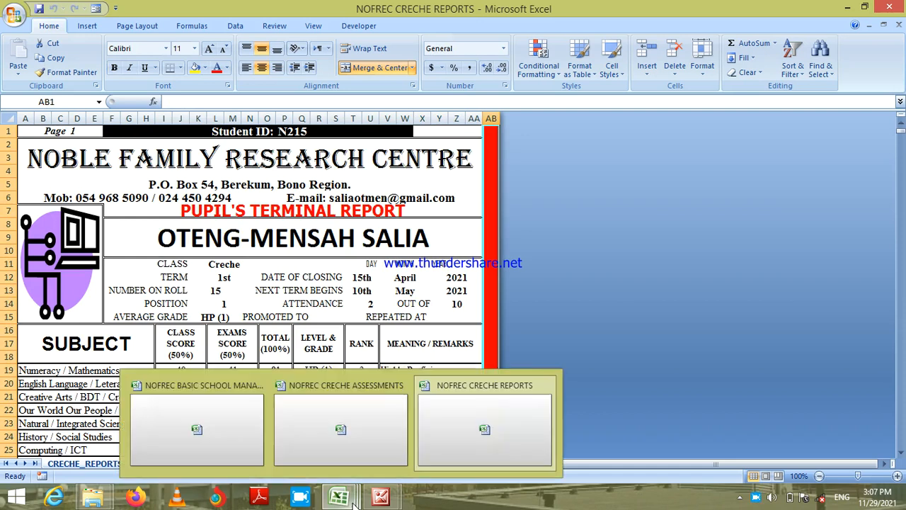
click(240, 435)
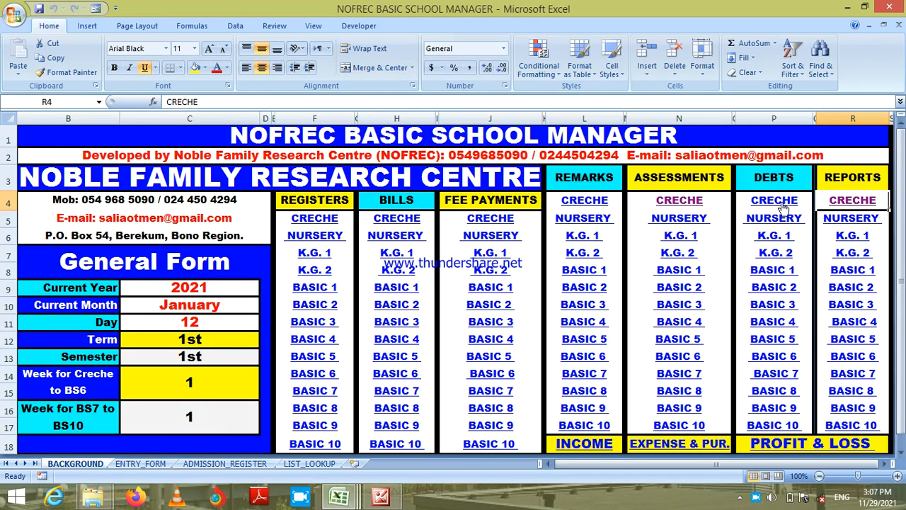
click(582, 200)
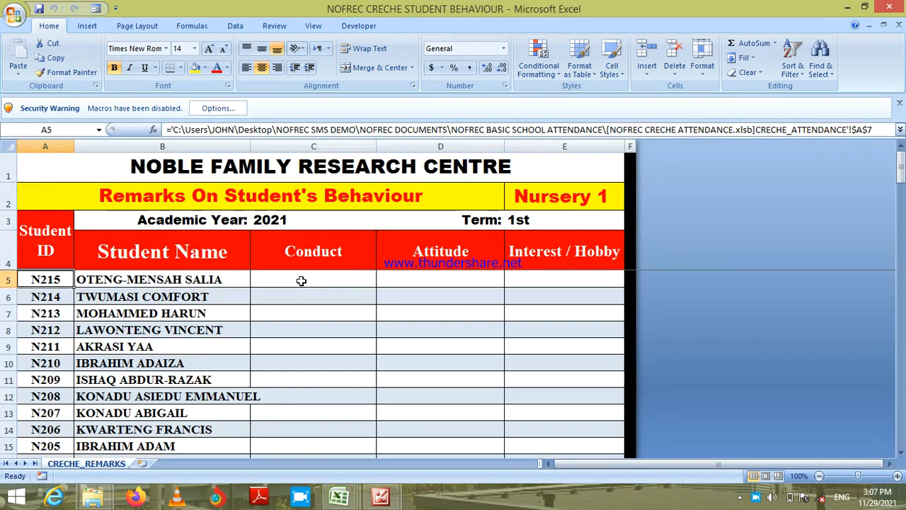
Step: Fill in row 5 of the behaviour remarks with conduct Satisfactory, attitude Serious in class and interest Group Learning
click(301, 280)
click(382, 280)
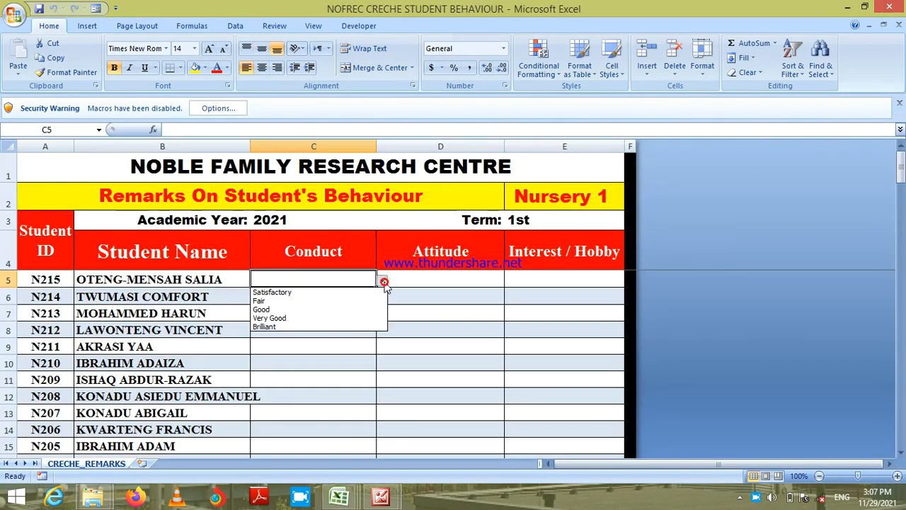
click(375, 293)
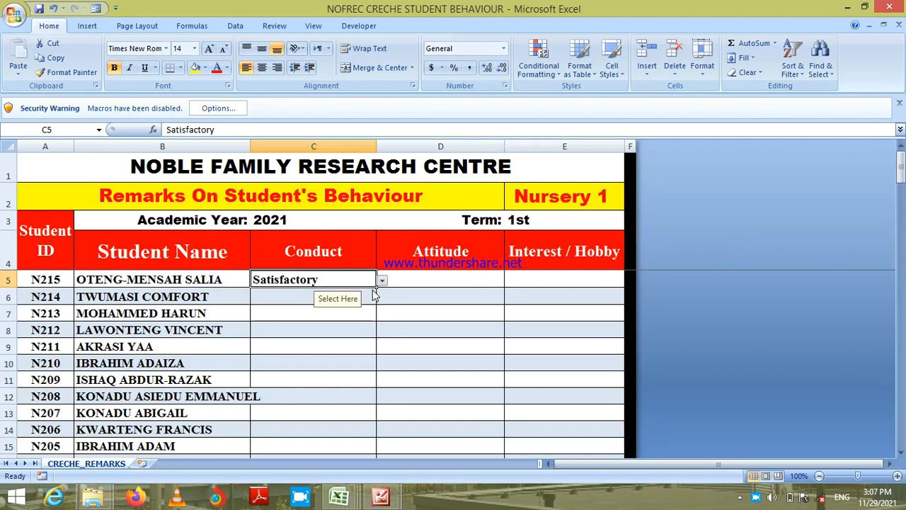
click(413, 280)
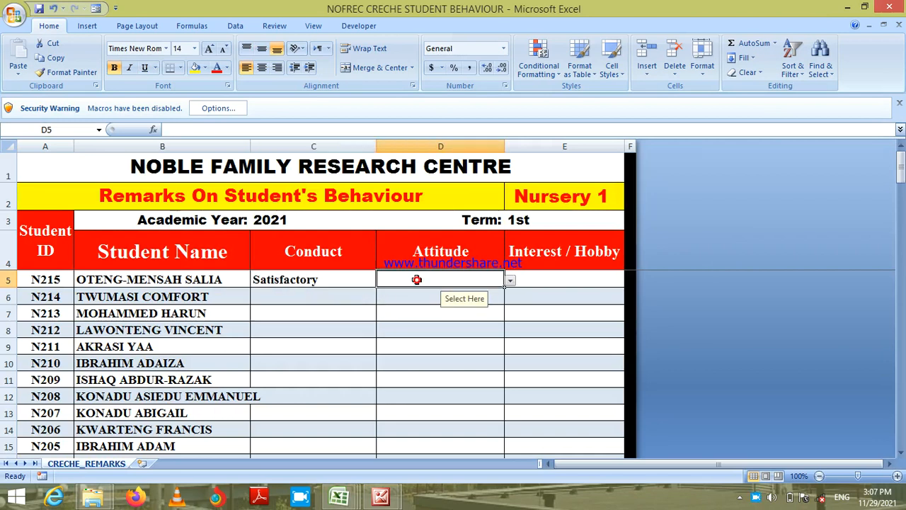
click(510, 282)
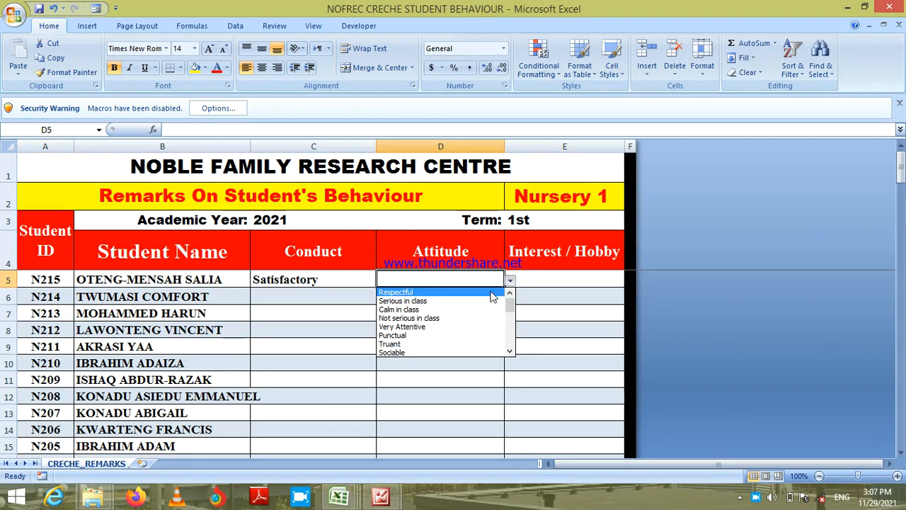
click(486, 304)
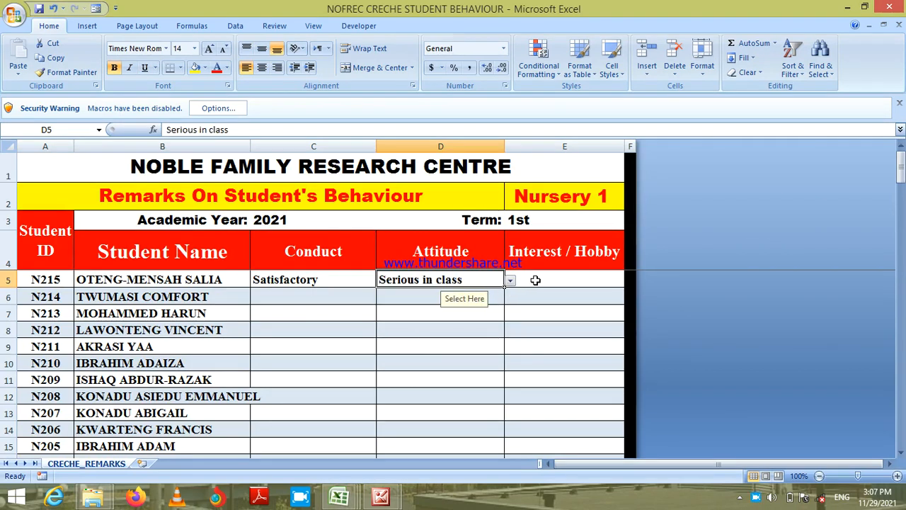
click(534, 280)
click(630, 281)
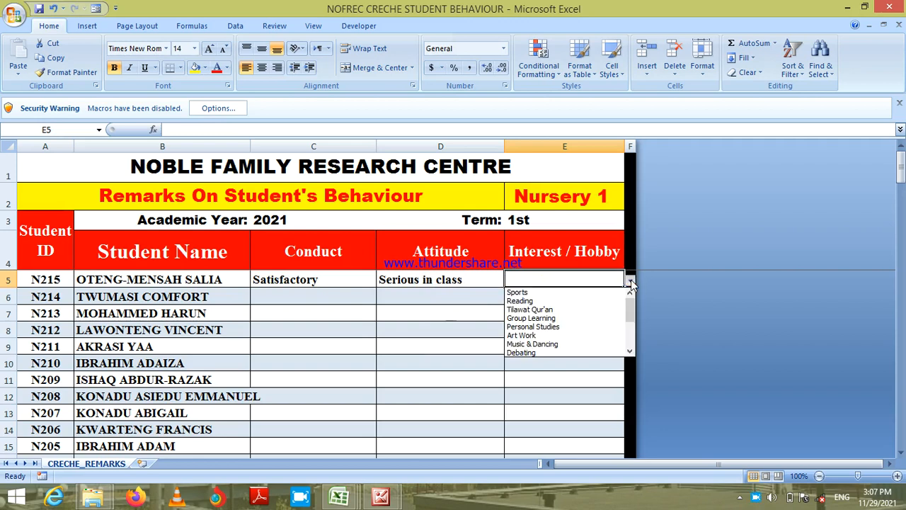
click(589, 318)
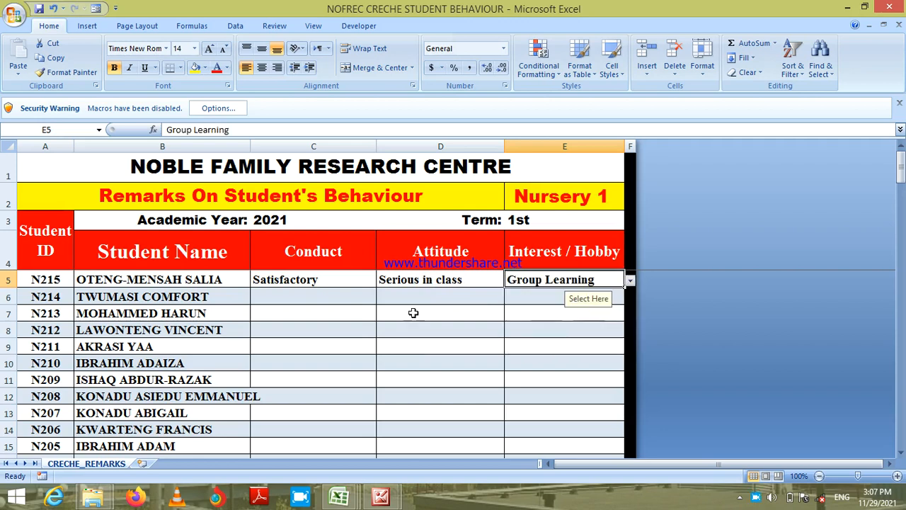
Step: Fill in row 6 of the behaviour remarks with conduct Fair, attitude Calm in class and interest Personal Studies
click(285, 299)
click(382, 298)
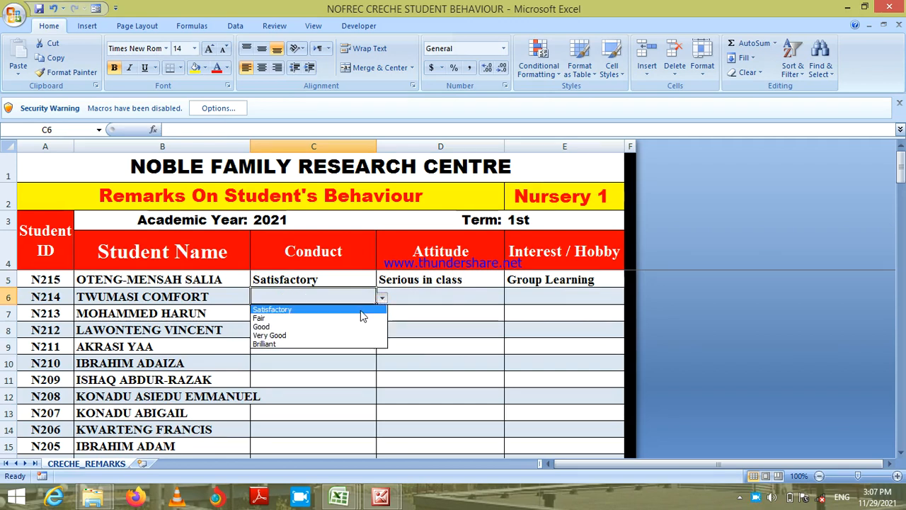
click(354, 319)
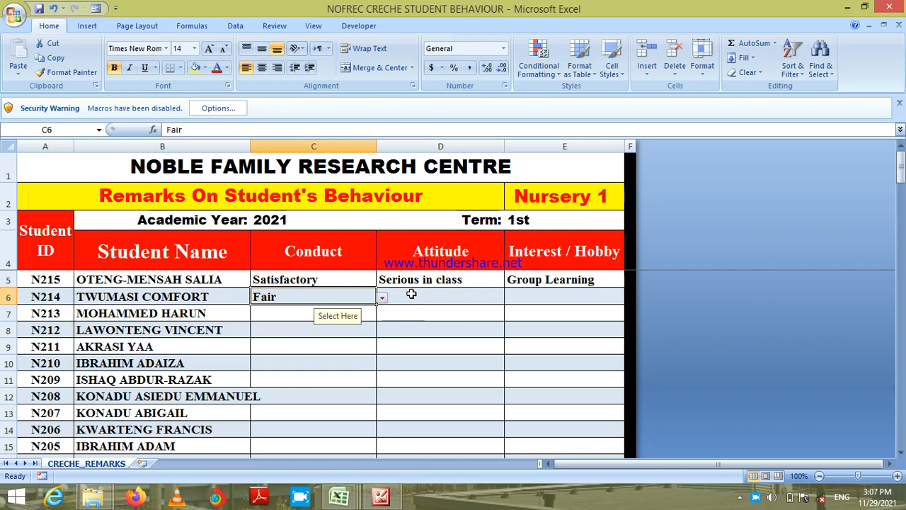
click(410, 295)
click(510, 298)
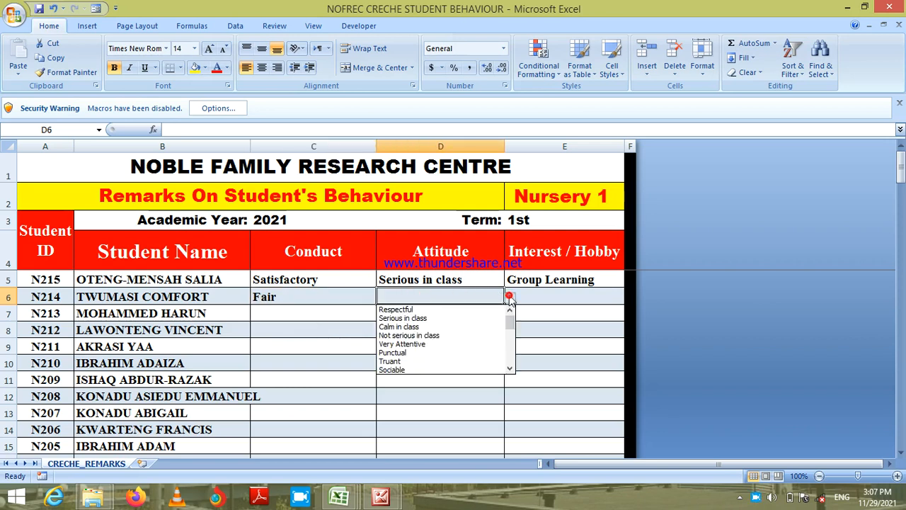
click(488, 327)
click(547, 301)
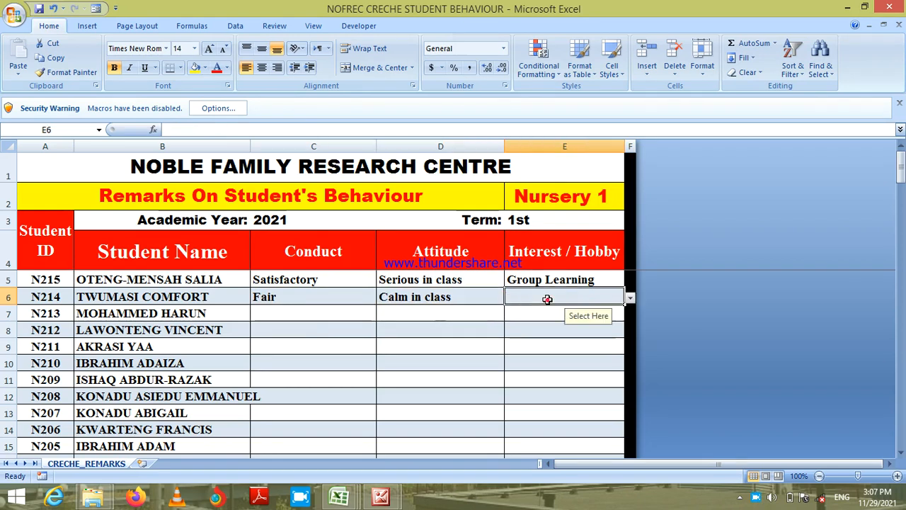
click(630, 298)
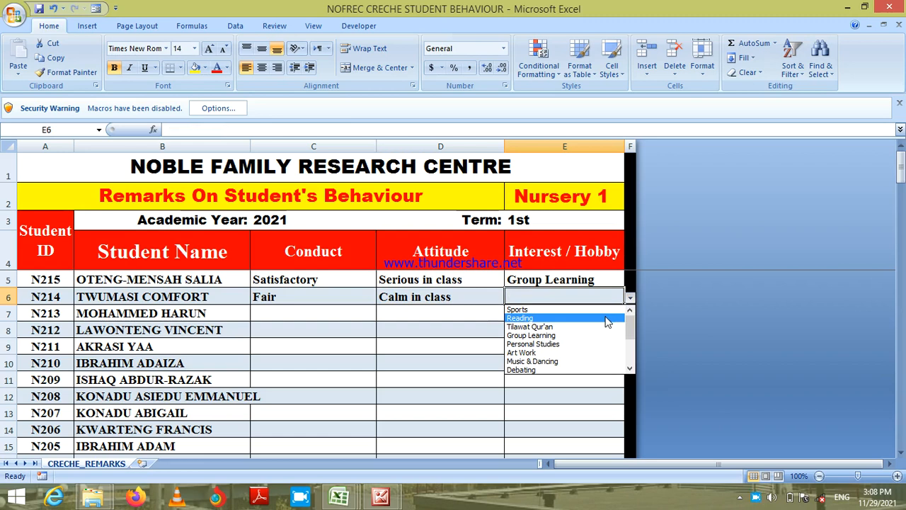
click(597, 344)
Step: Fill in row 7 of the behaviour remarks with conduct Good, attitude Reliable and interest Sports
click(287, 314)
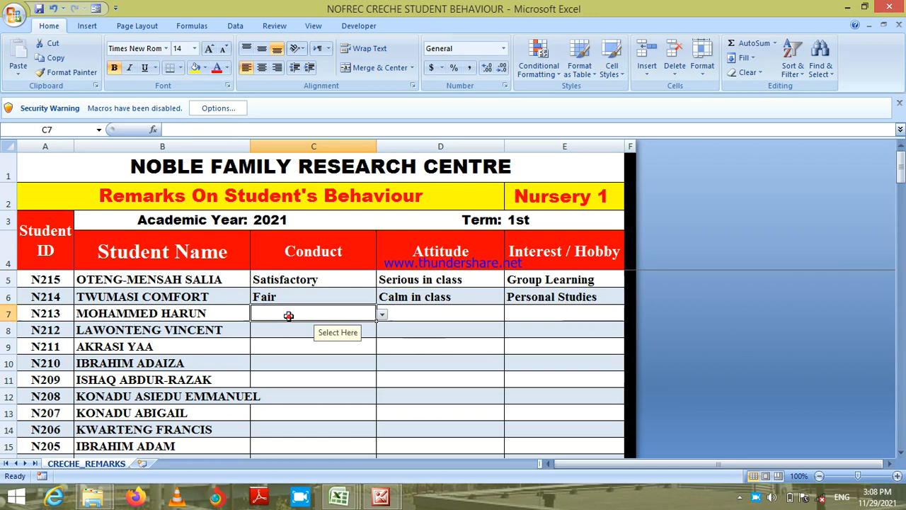
click(382, 314)
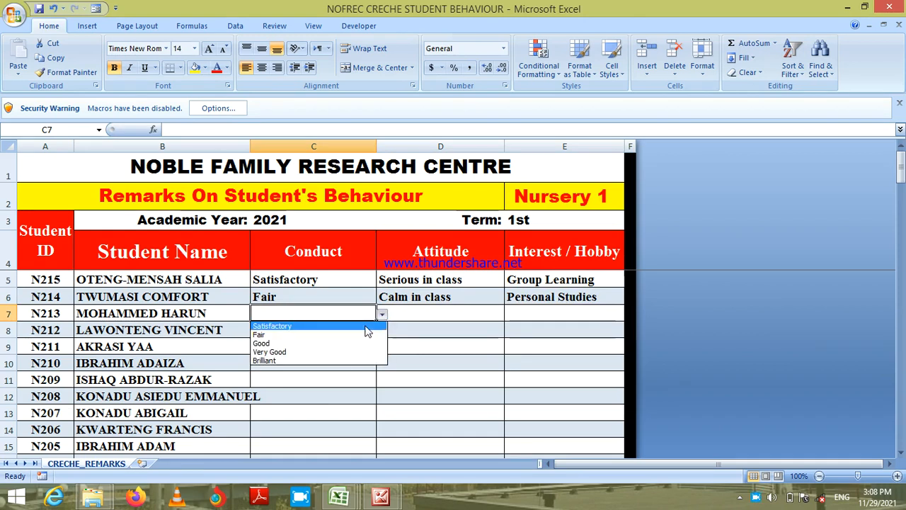
click(345, 344)
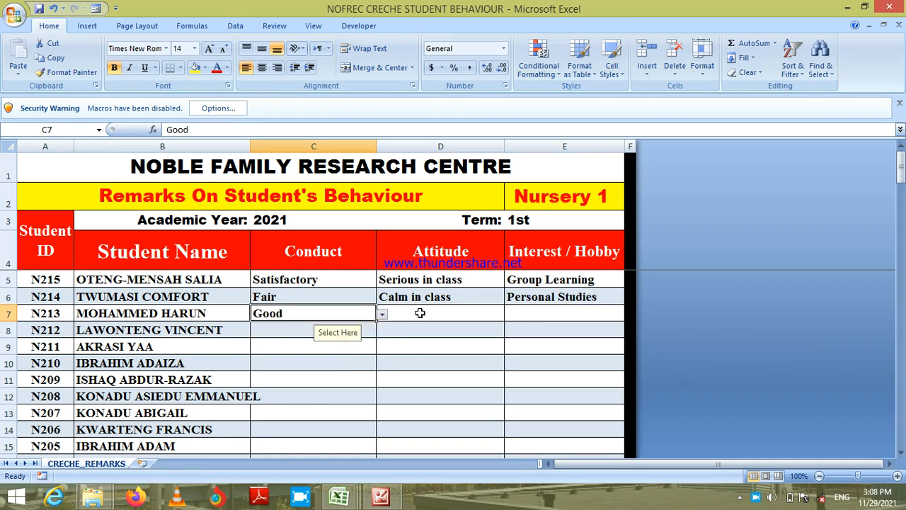
click(420, 312)
click(510, 315)
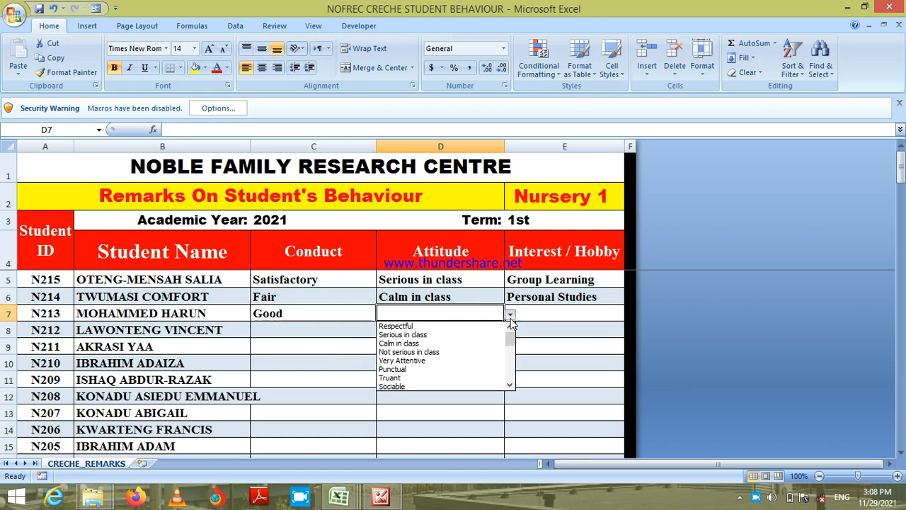
click(511, 387)
click(511, 386)
click(511, 386)
click(511, 386)
click(511, 386)
click(511, 386)
click(511, 387)
click(511, 387)
click(511, 386)
click(511, 387)
click(511, 386)
click(510, 386)
click(511, 387)
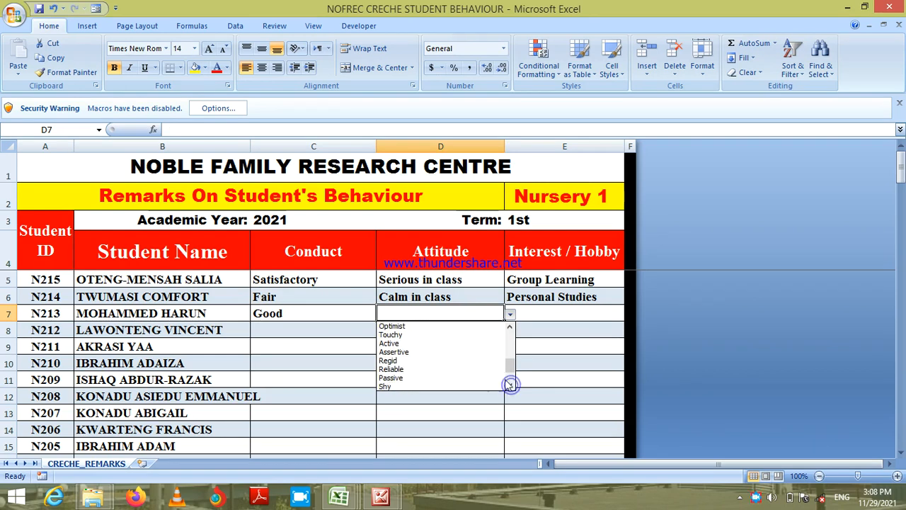
click(451, 369)
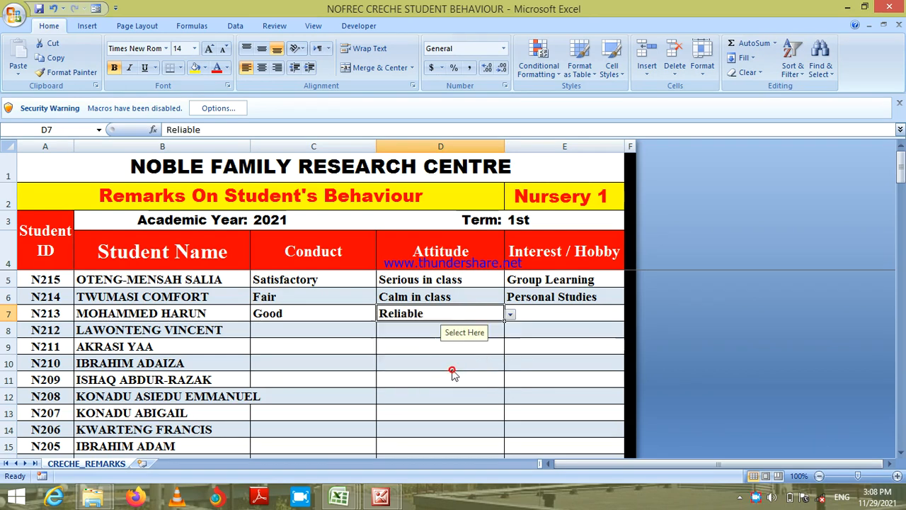
click(536, 322)
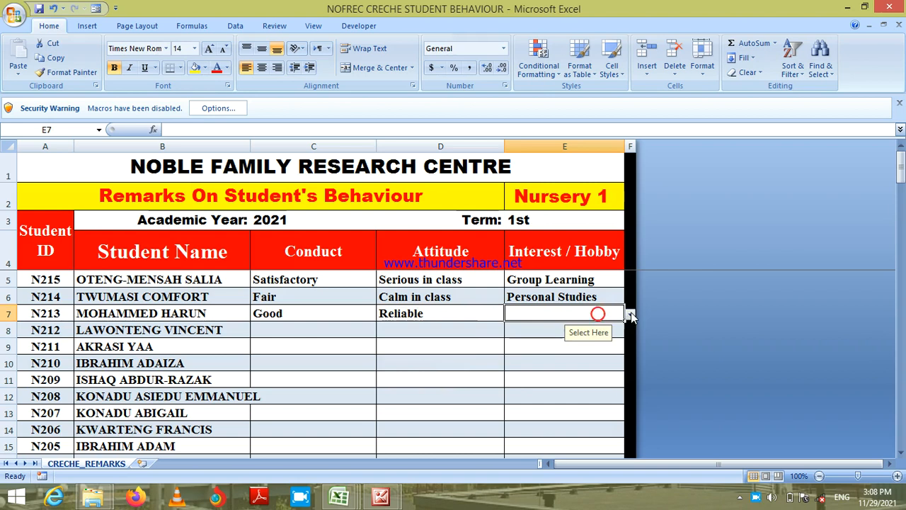
click(630, 313)
click(524, 324)
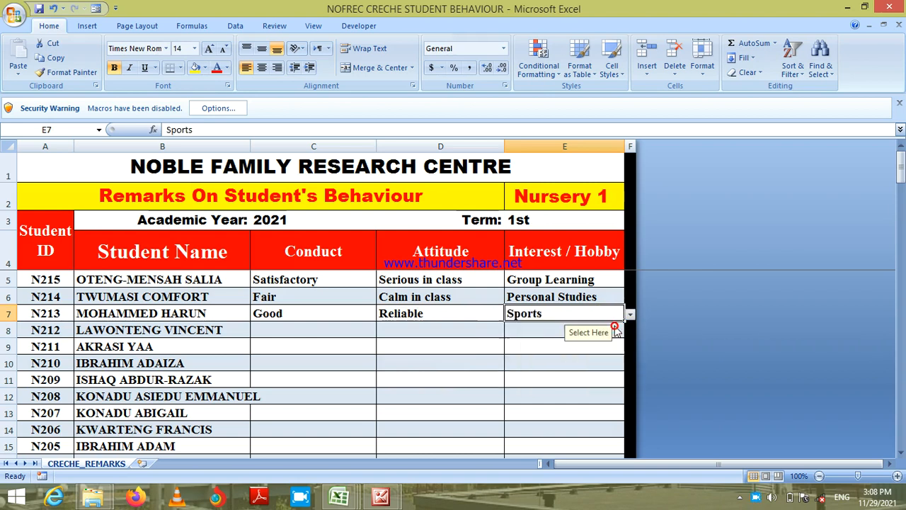
Step: Fill in row 8 of the behaviour remarks with conduct Satisfactory, attitude Friendly and interest Reading
click(298, 330)
click(383, 330)
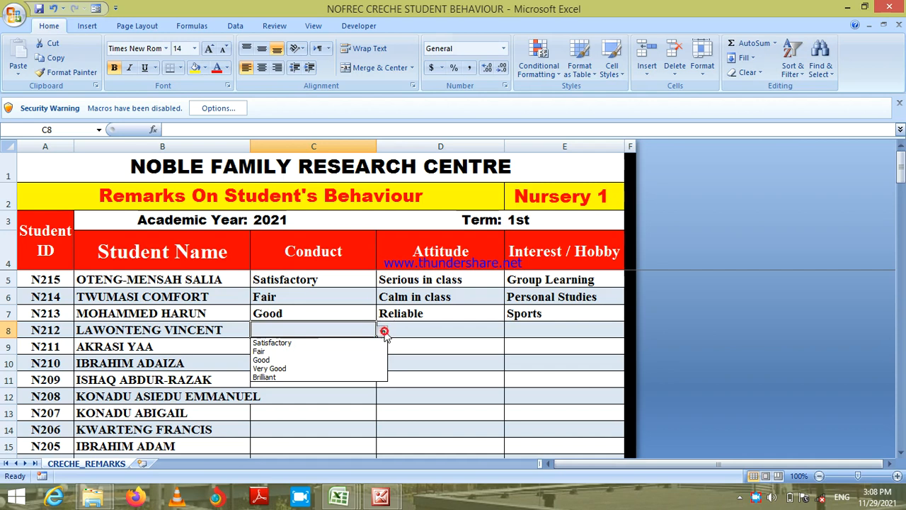
click(344, 345)
click(419, 327)
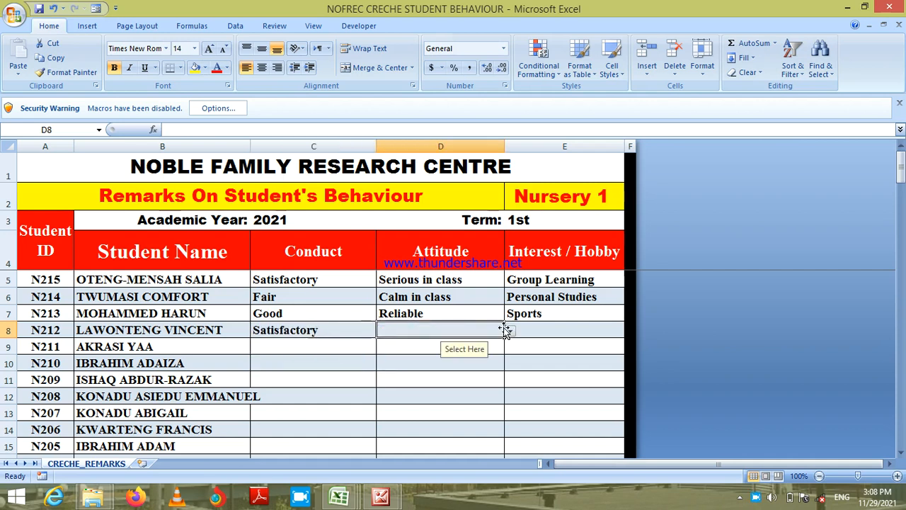
click(508, 332)
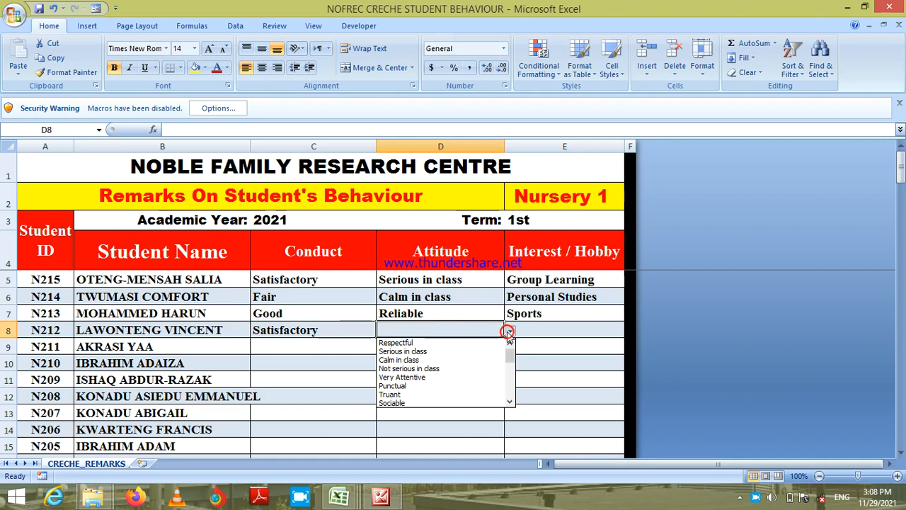
click(510, 401)
click(511, 402)
click(448, 381)
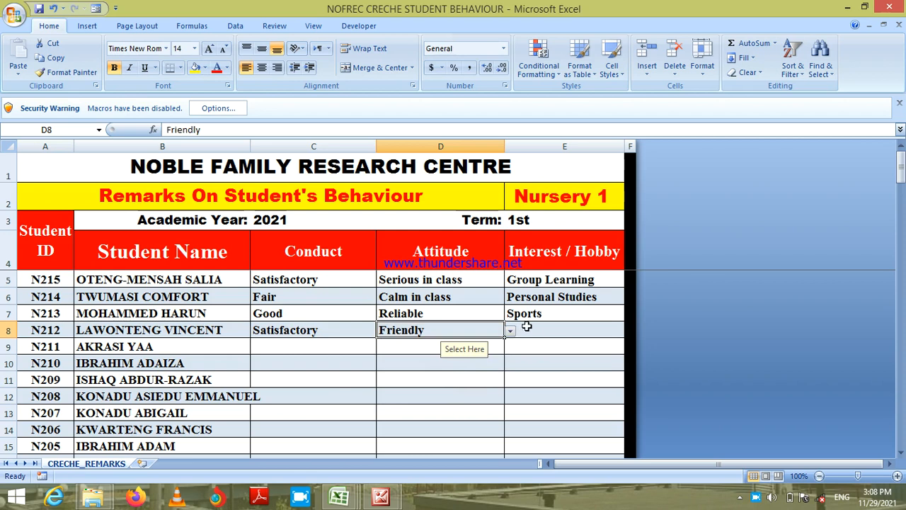
click(594, 330)
click(630, 332)
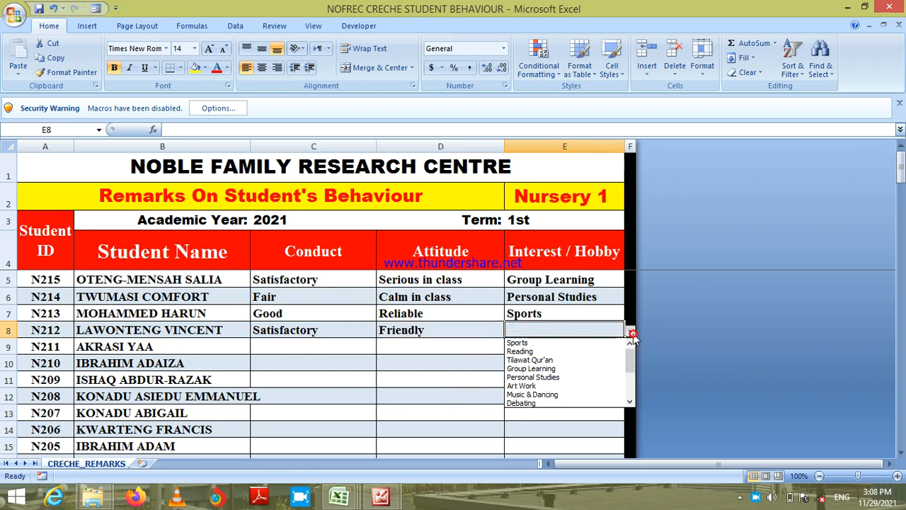
click(594, 351)
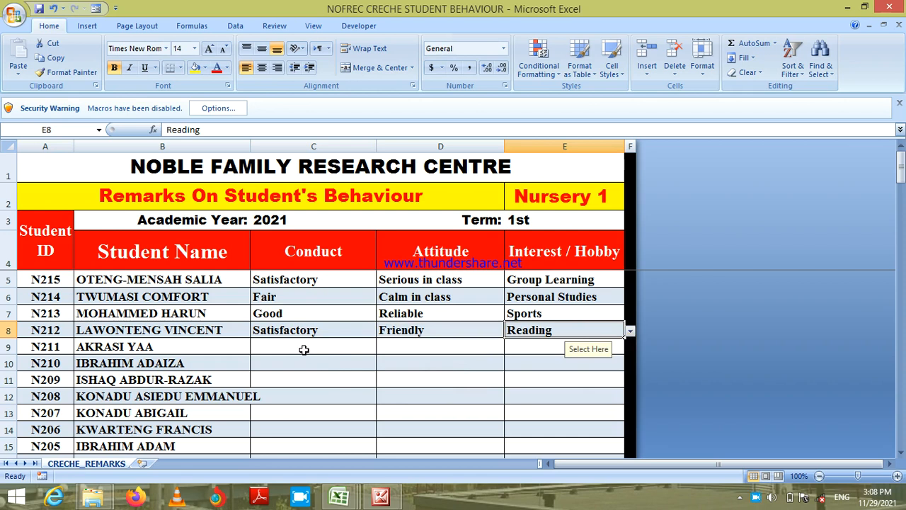
Step: Fill in row 9 of the behaviour remarks with conduct Good, attitude Very Attentive and interest Art Work
click(303, 350)
click(382, 349)
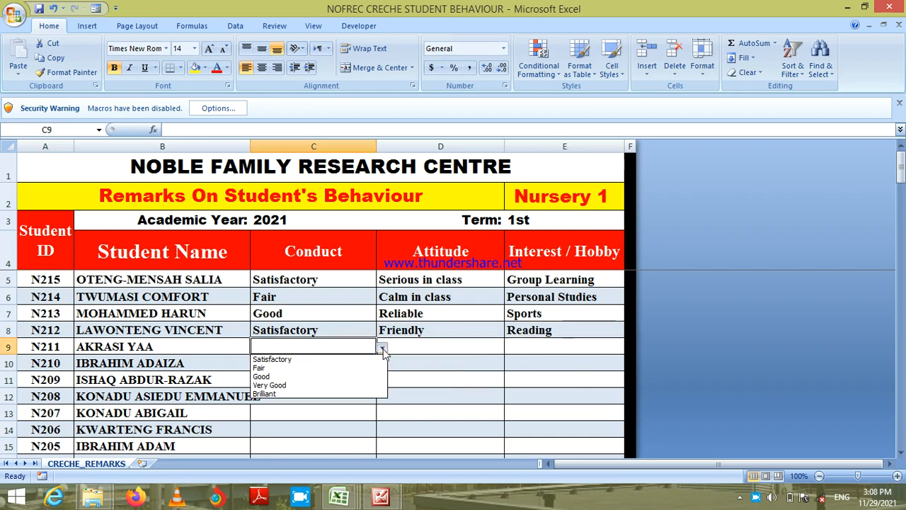
click(346, 376)
click(418, 349)
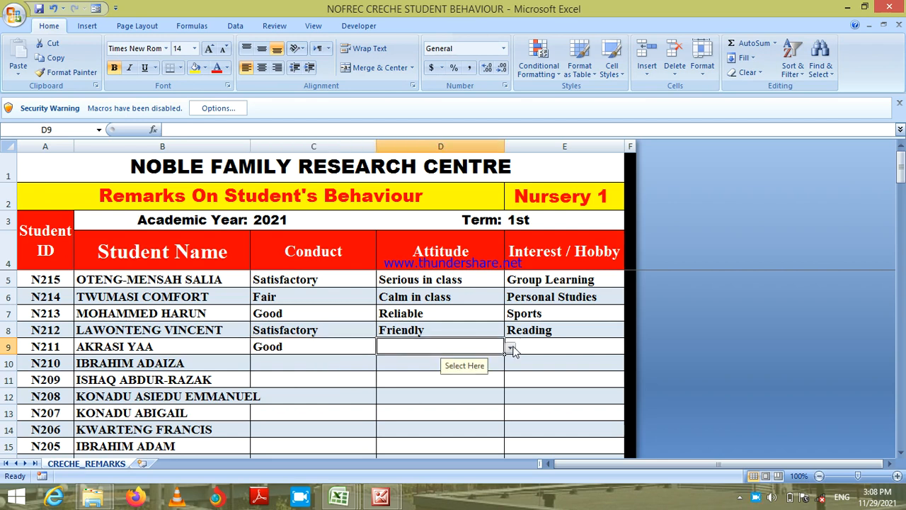
click(511, 347)
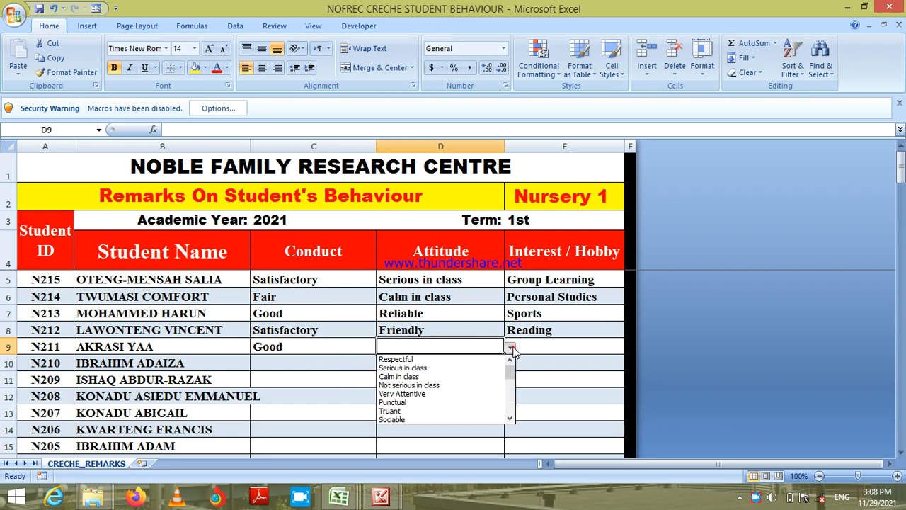
click(469, 394)
click(542, 343)
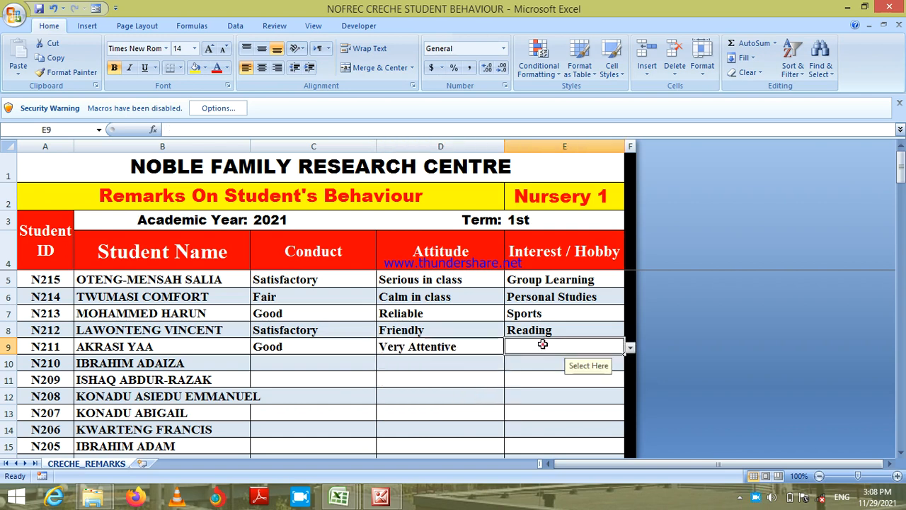
click(630, 347)
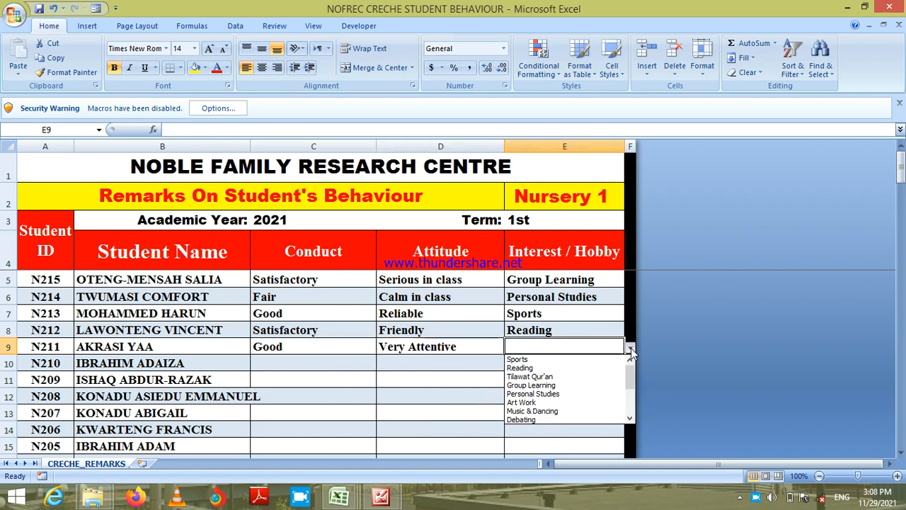
click(587, 403)
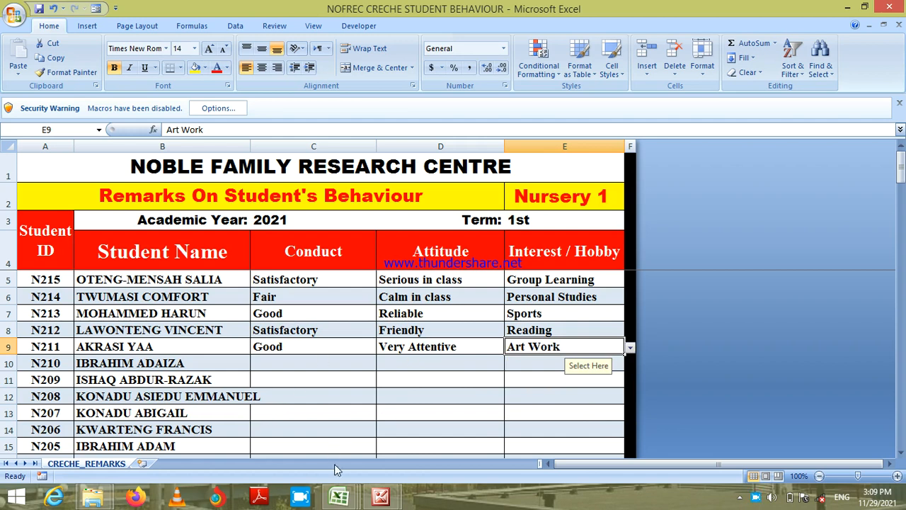
Step: Switch to the NOFREC CRECHE REPORTS workbook and look through the page 1 report down to the bill section
mouse_move(344, 501)
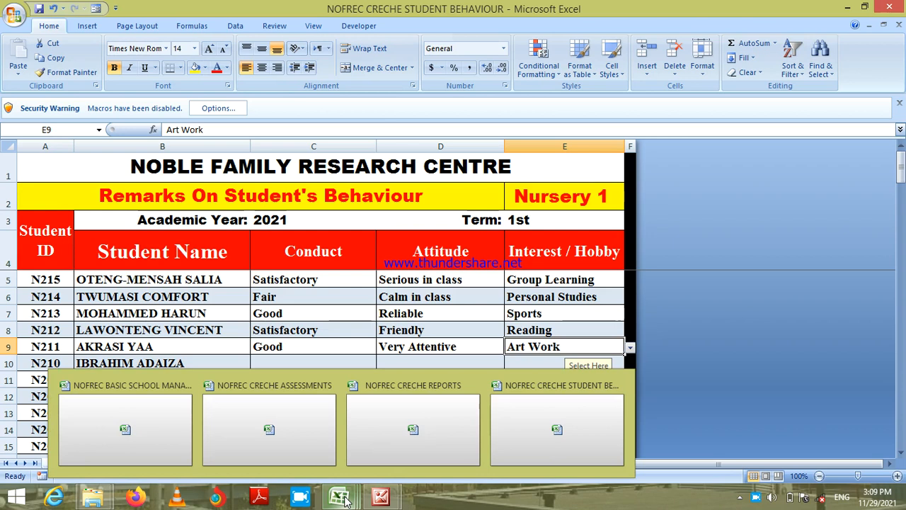
click(409, 444)
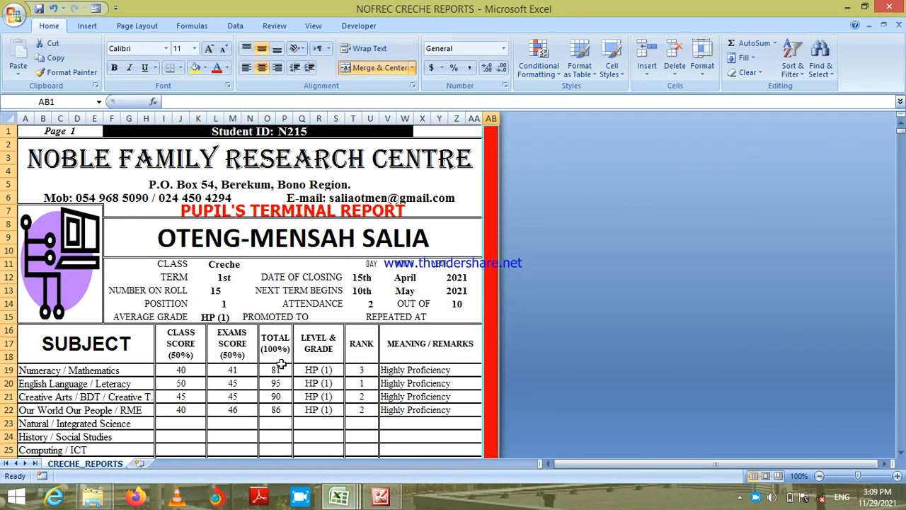
click(281, 364)
key(Down)
key(Down)
key(Down)
key(Down)
key(Down)
key(Down)
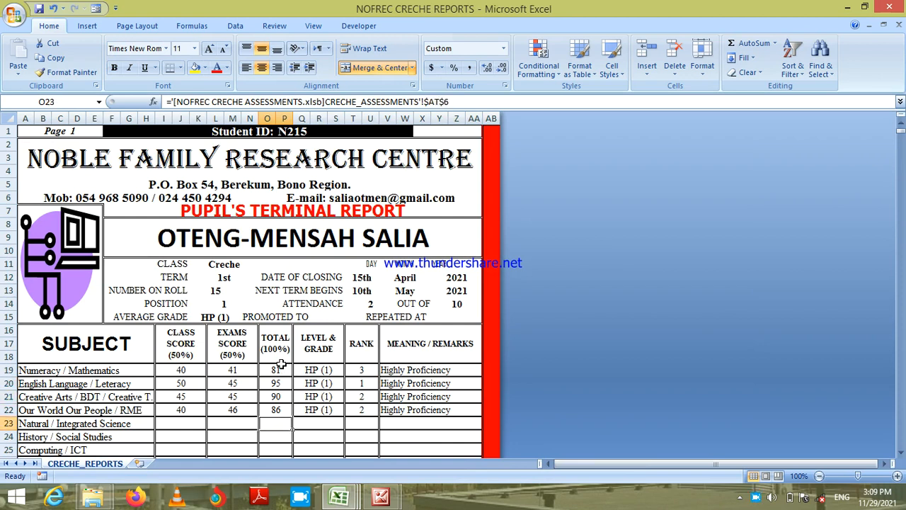
key(Down)
key(Down)
key(Down)
key(Down)
key(Down)
key(Down)
key(Down)
key(Down)
key(Down)
key(Down)
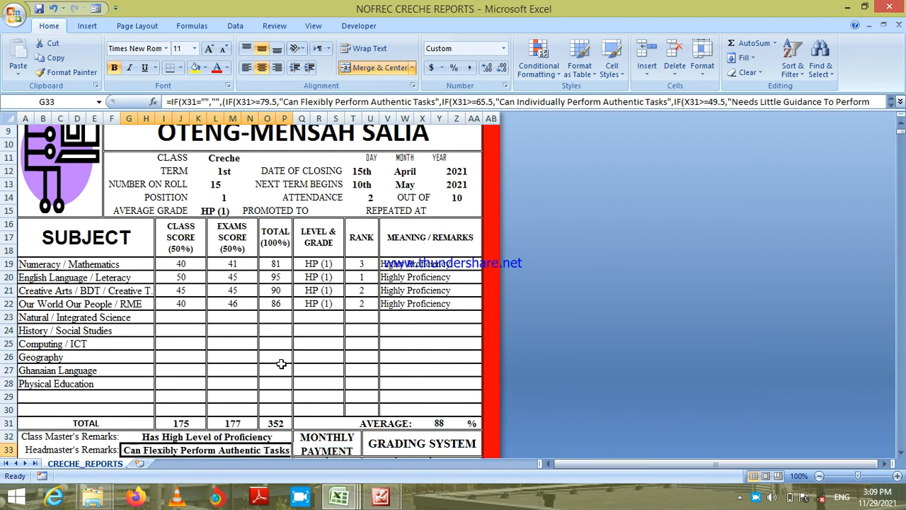
key(Down)
key(Down)
key(Down)
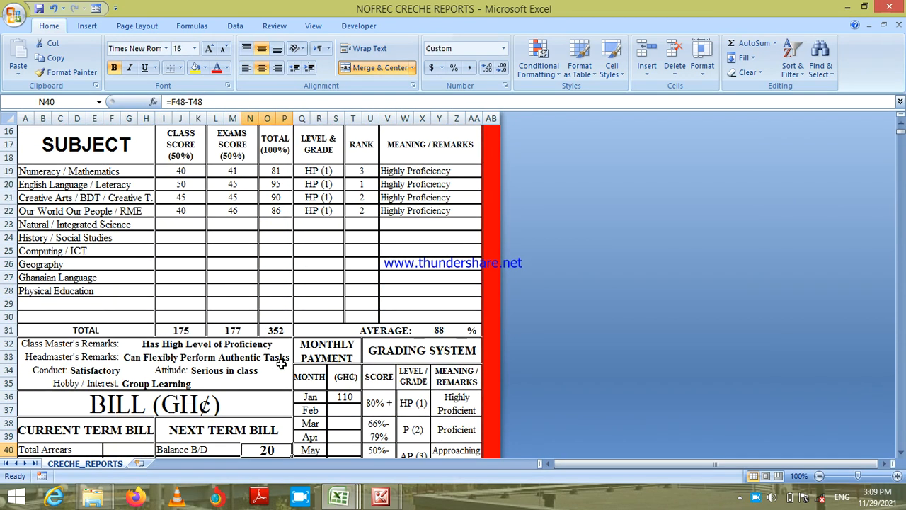
Step: Inspect the conduct, attitude and hobby cells of the page 1 report for their links to the behaviour workbook
click(102, 378)
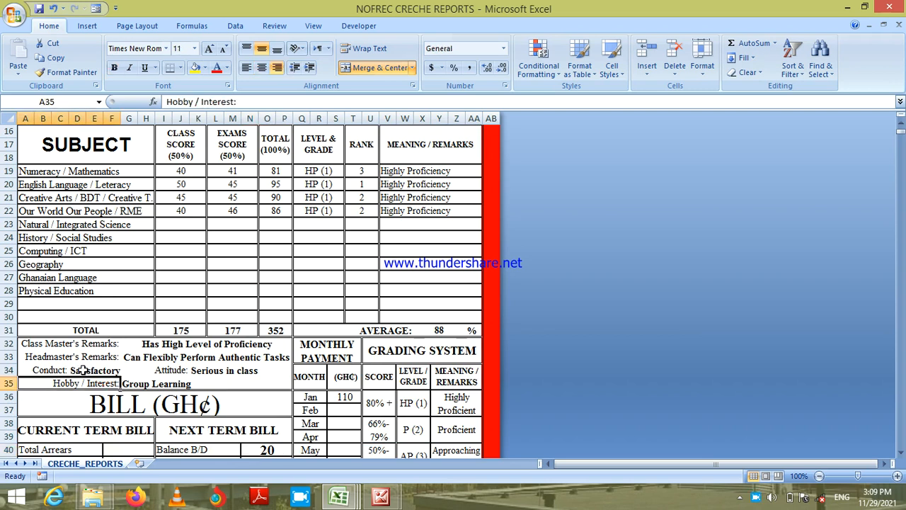
click(84, 370)
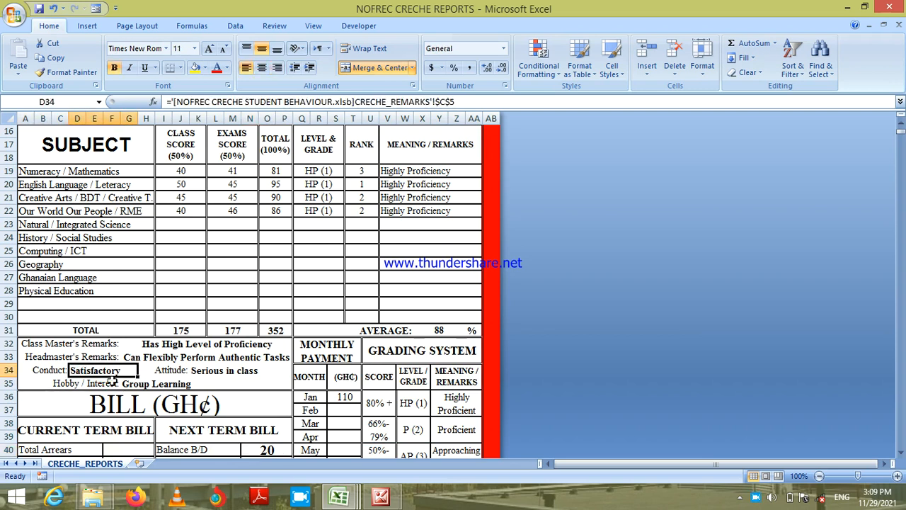
click(225, 372)
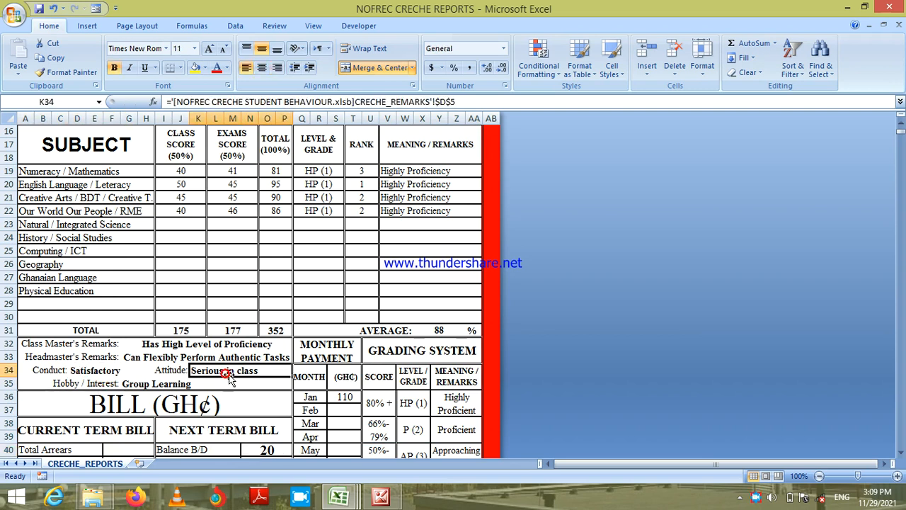
click(142, 387)
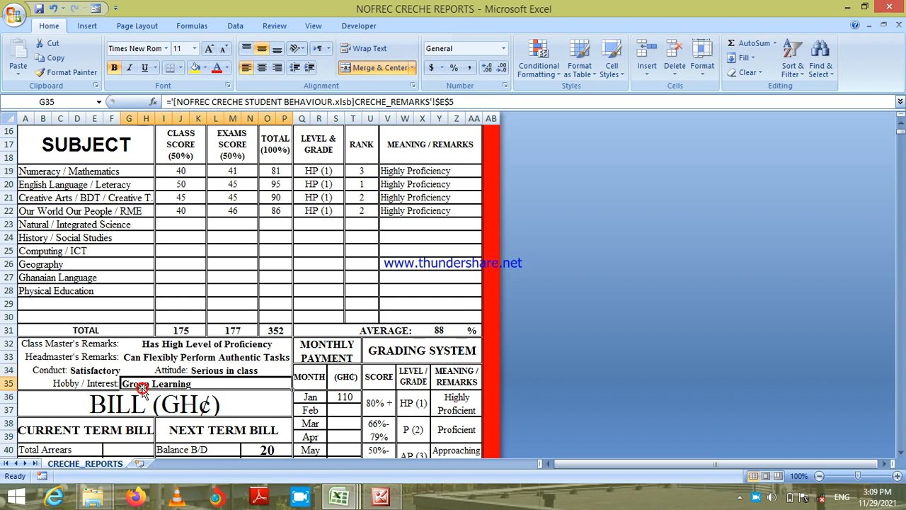
Step: Examine the page 2 report for student N214, including its scores, behaviour remarks and bill
click(280, 412)
key(Down)
key(Down)
key(Down)
key(Down)
key(Down)
key(Down)
key(Down)
key(Down)
key(Down)
key(Down)
key(Down)
key(Down)
key(Down)
key(Down)
key(Down)
key(Down)
key(Down)
key(Down)
key(Down)
key(Down)
key(Down)
key(Down)
key(Down)
key(Down)
key(Down)
key(Down)
key(Down)
key(Down)
key(Down)
key(Down)
key(Down)
key(Down)
key(Down)
key(Down)
key(Down)
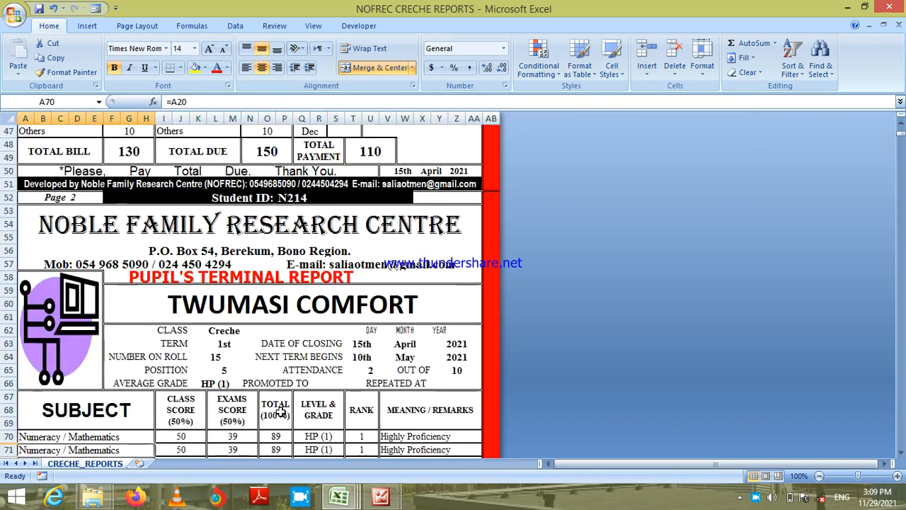
key(Down)
key(Right)
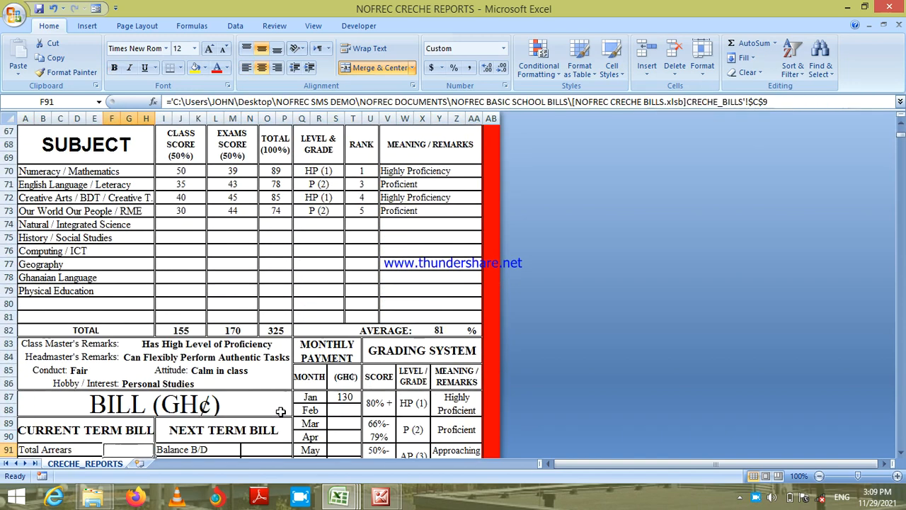
key(Down)
key(Down)
key(Down)
key(Down)
key(Down)
key(Down)
key(Down)
key(Down)
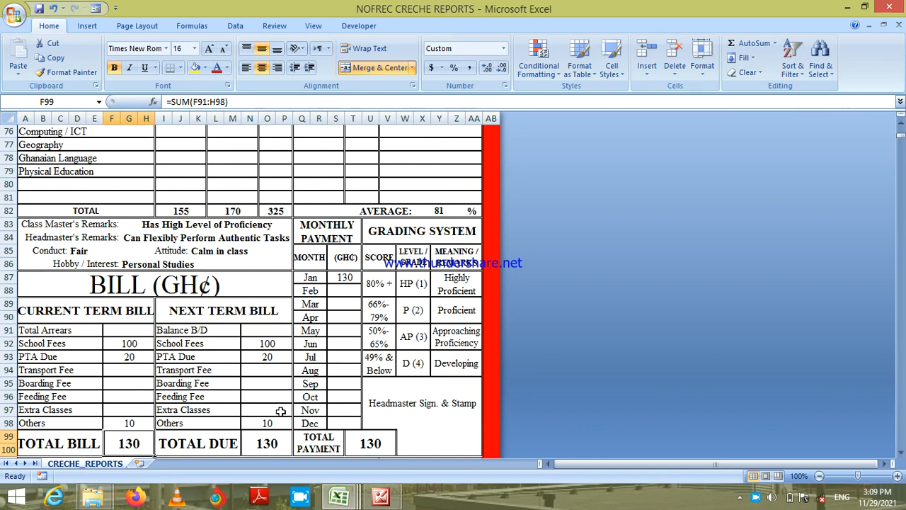
key(Down)
key(Down)
key(Down)
key(Down)
key(Down)
key(Down)
key(Down)
key(Down)
key(Down)
key(Down)
key(Down)
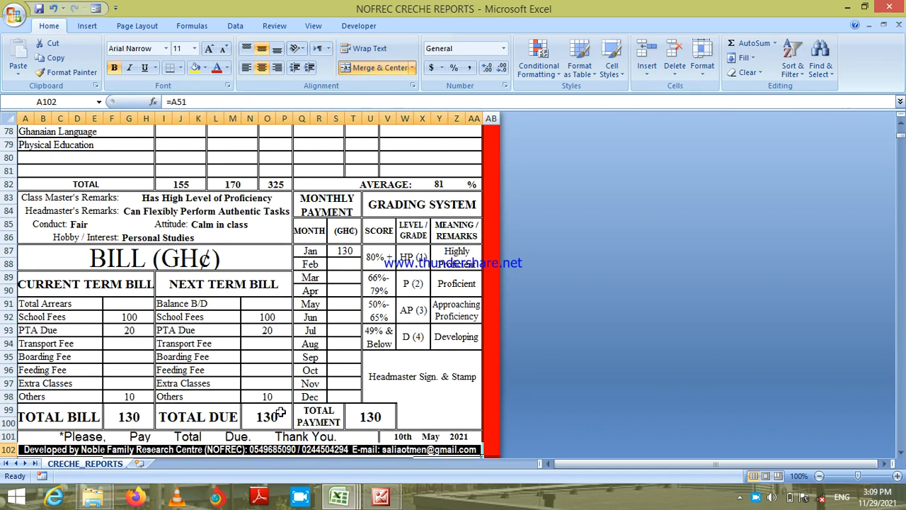
Step: Examine the page 3 report for student N213 from the header through the behaviour remarks to the bill
key(Down)
key(Down)
key(Down)
key(Down)
key(Down)
key(Down)
key(Down)
key(Down)
key(Down)
key(Down)
key(Down)
key(Down)
key(Down)
key(Down)
key(Down)
key(Down)
key(Down)
key(Down)
key(Down)
key(Down)
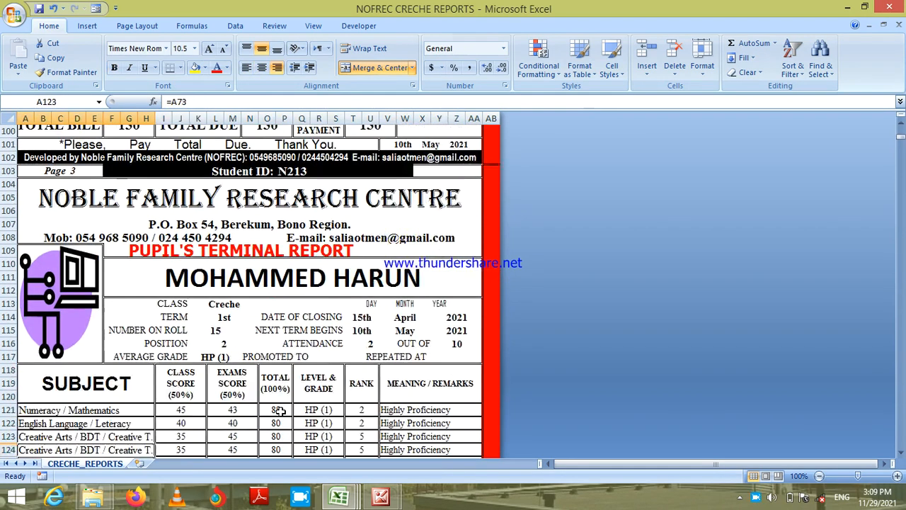
key(Down)
key(Down)
key(Down)
key(Down)
key(Down)
key(Down)
key(Down)
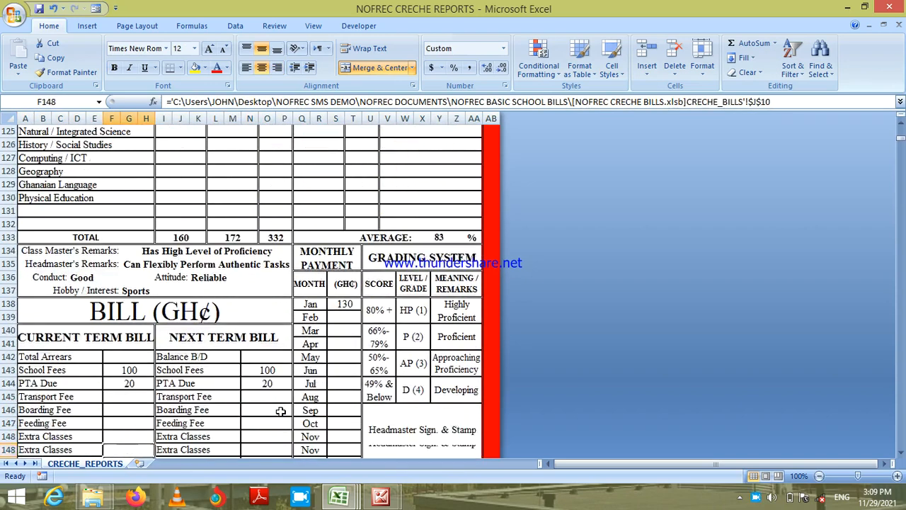
Step: Look back over the page 3 report from the bill up to the pupil details and header
key(Up)
key(Up)
key(Up)
key(Up)
key(Up)
key(Up)
key(Up)
key(Up)
key(Up)
key(Up)
key(Up)
key(Up)
key(Up)
key(Up)
key(Up)
key(Up)
key(Up)
key(Up)
key(Up)
key(Up)
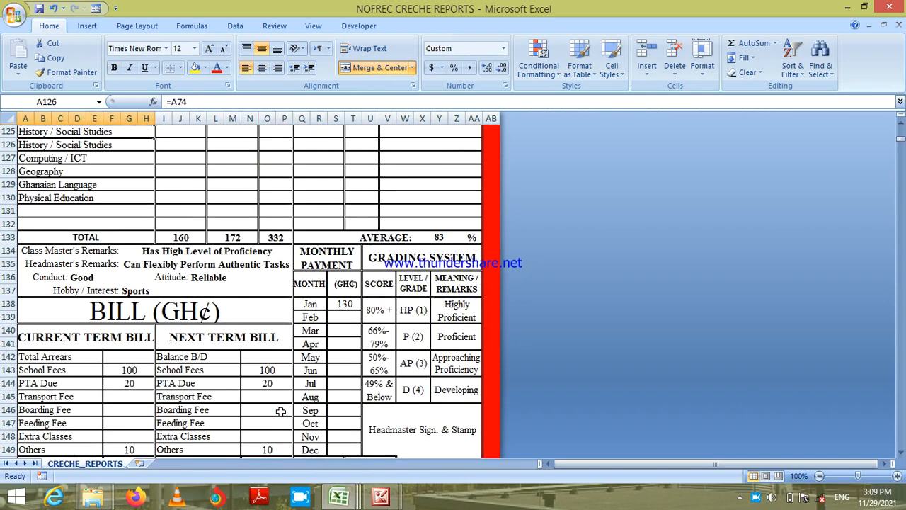
key(Up)
key(Up)
key(Up)
key(Up)
key(Up)
key(Up)
key(Up)
key(Up)
key(Up)
key(Up)
key(Up)
key(Up)
key(Up)
key(Up)
key(Up)
key(Up)
key(Up)
key(Up)
key(Up)
key(Up)
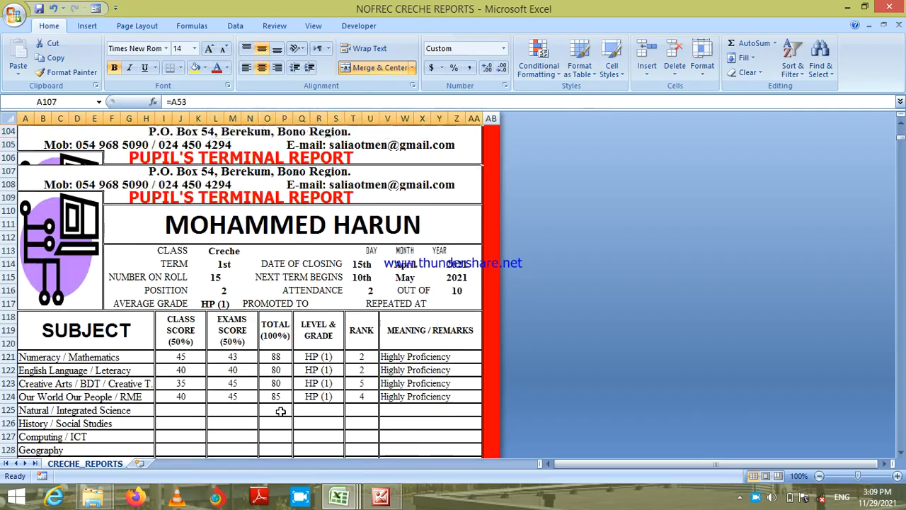
Step: Look back over the page 2 and page 1 reports, from the scores and bill up to the page 1 header
key(Up)
key(Up)
key(Up)
key(Up)
key(Up)
key(Up)
key(Up)
key(Up)
key(Up)
key(Up)
key(Up)
key(Up)
key(Up)
key(Up)
key(Up)
key(Up)
key(Up)
key(Up)
key(Up)
key(Up)
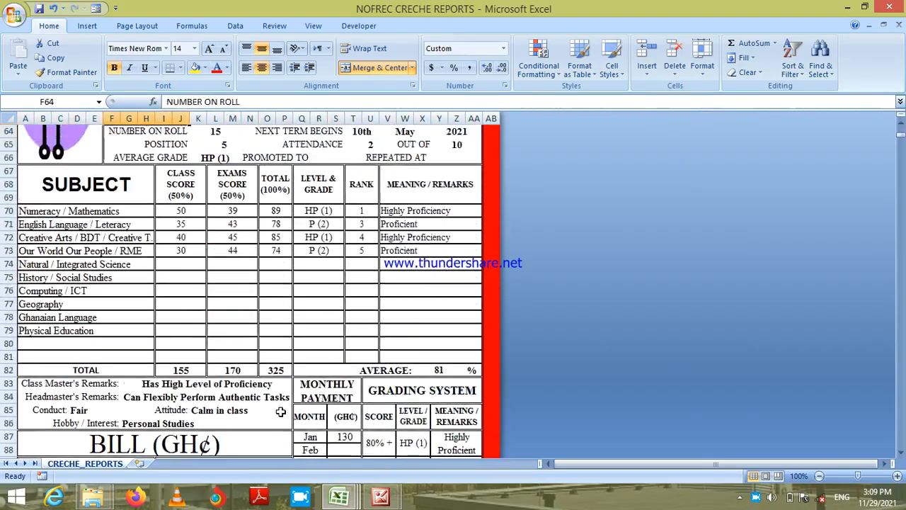
key(Up)
key(Up)
key(Up)
key(Up)
key(Up)
key(Up)
key(Up)
key(Up)
key(Up)
key(Up)
key(Up)
key(Up)
key(Up)
key(Up)
key(Up)
key(Up)
key(Up)
key(Up)
key(Up)
key(Up)
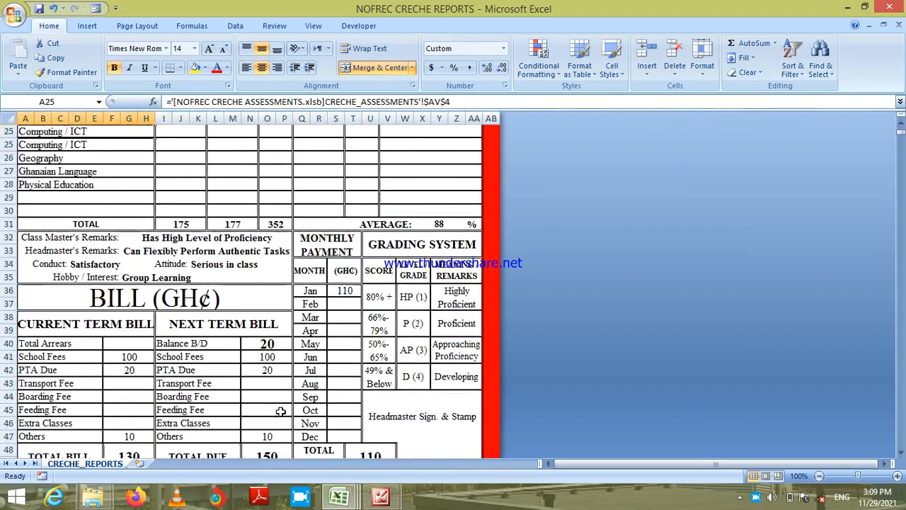
key(Up)
key(Up)
key(Up)
key(Up)
key(Down)
key(Down)
key(Down)
key(Down)
key(Down)
key(Down)
key(Down)
key(Down)
key(Down)
key(Down)
key(Down)
key(Down)
key(Down)
key(Down)
key(Down)
key(Down)
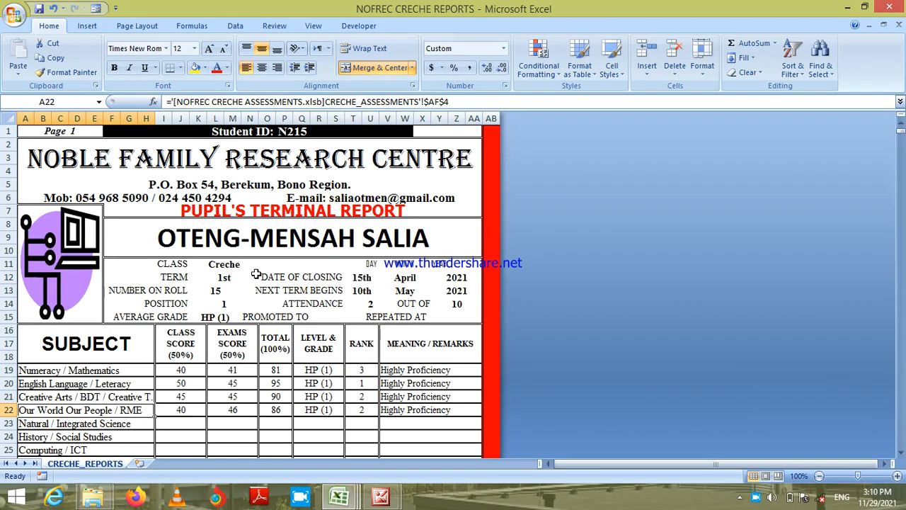
Step: Inspect the closing date, attendance, promoted-to and repeated-at cells of the page 1 report for their workbook links
click(363, 279)
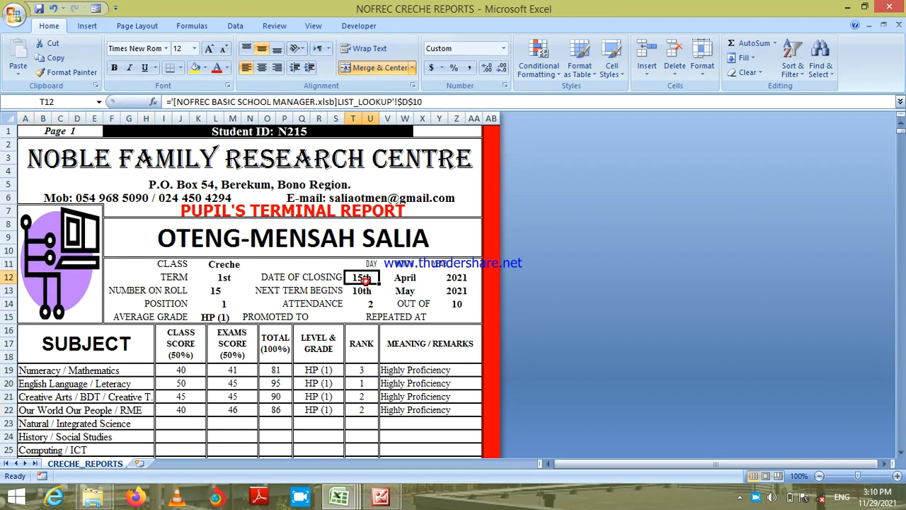
click(371, 303)
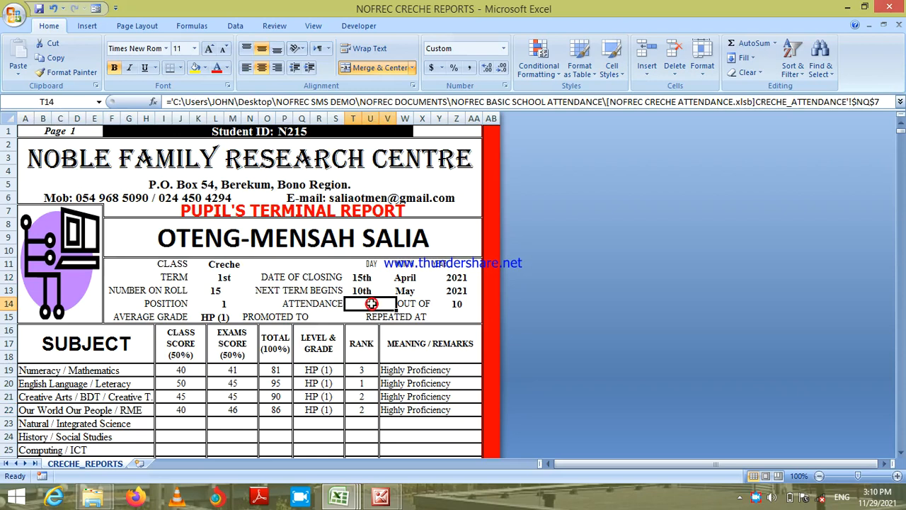
click(336, 319)
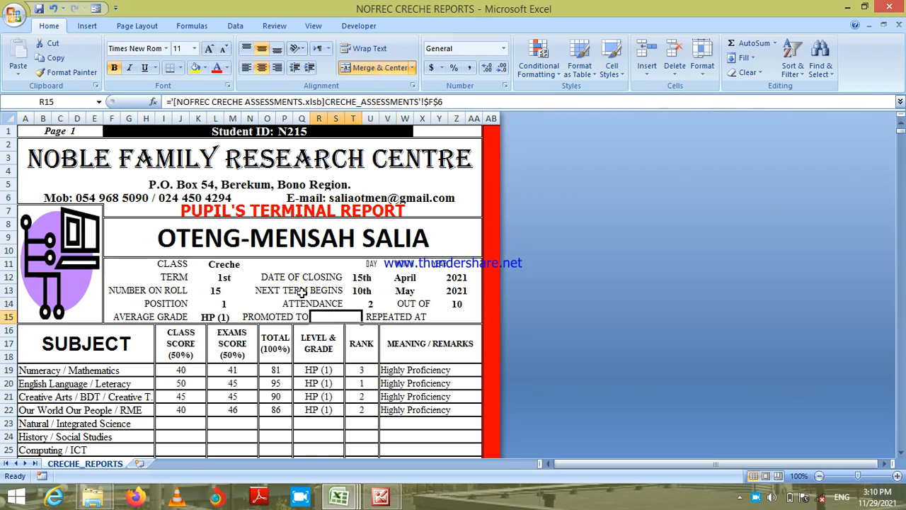
click(450, 316)
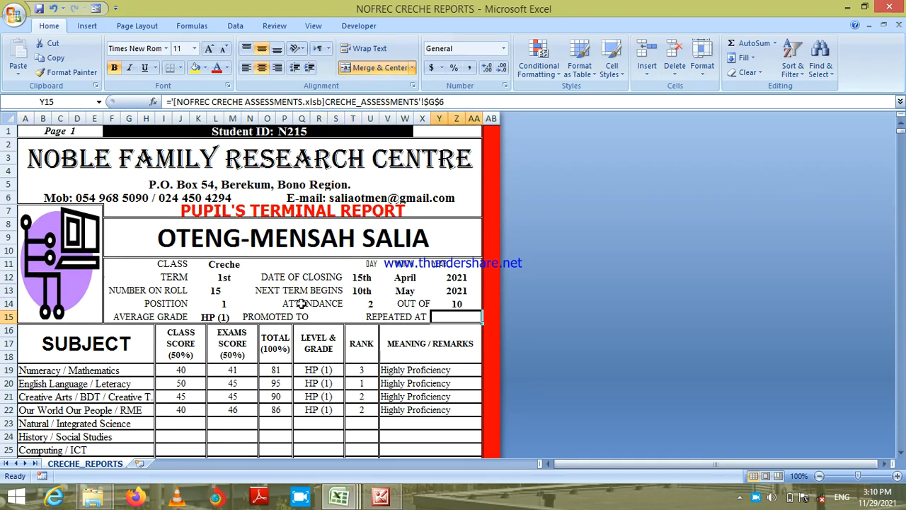
click(347, 316)
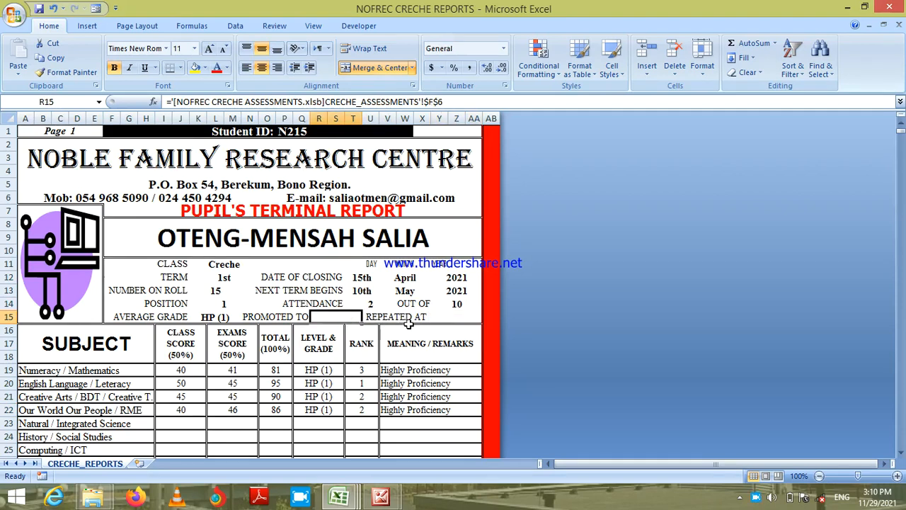
click(441, 317)
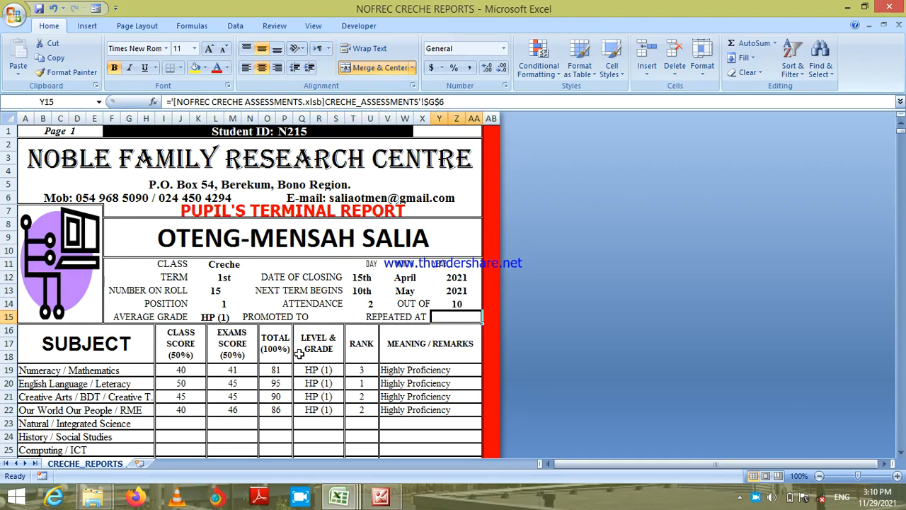
Step: Examine the page 1 report from the subject scores through the behaviour remarks to the bill and footer
key(Down)
key(Down)
key(Down)
key(Down)
key(Down)
key(Down)
key(Down)
key(Down)
key(Down)
key(Down)
key(Down)
key(Down)
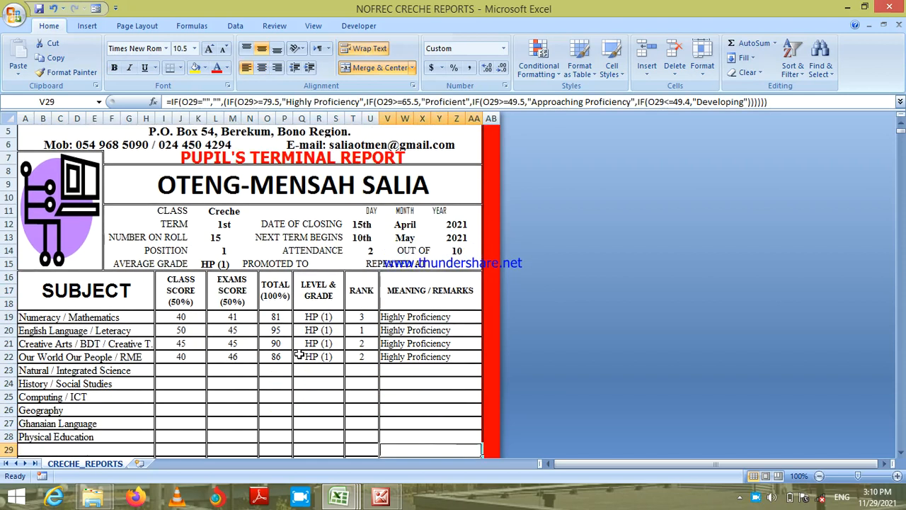
key(Down)
key(Down)
key(Down)
key(Down)
key(Down)
key(Down)
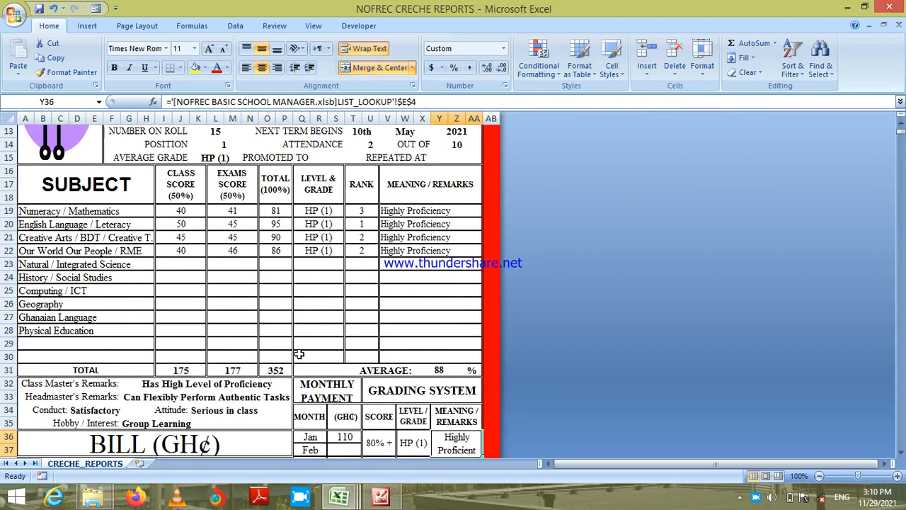
key(Down)
key(Down)
key(Down)
key(Down)
key(Down)
key(Down)
key(Down)
key(Down)
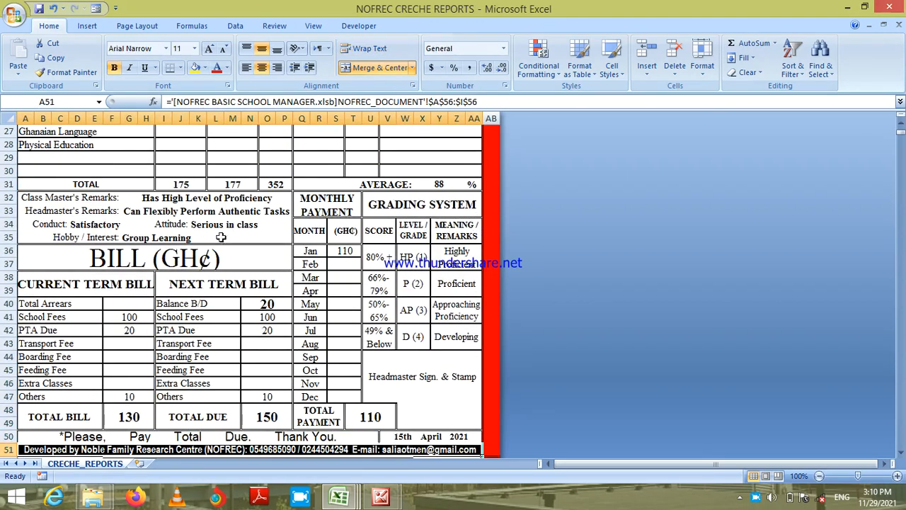
Step: Inspect the page 1 school fees cell and the grading system's score and meaning cells for their links
click(132, 319)
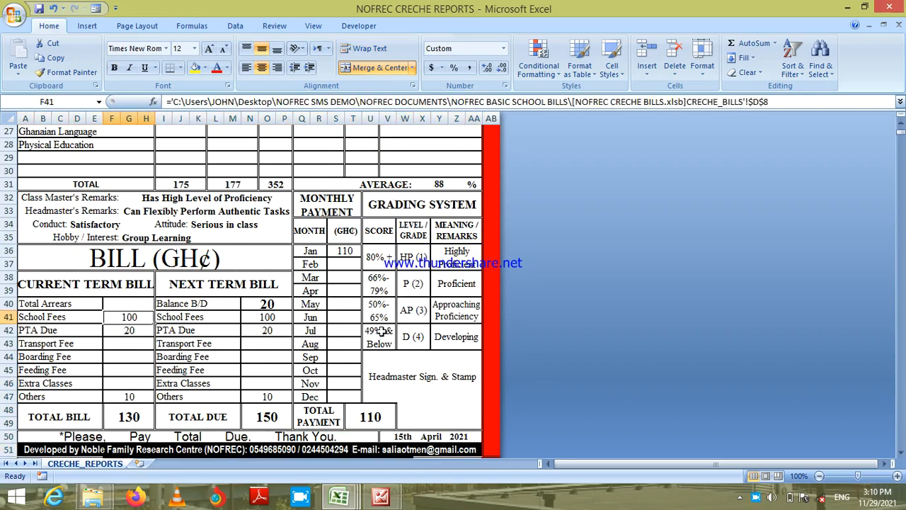
click(380, 260)
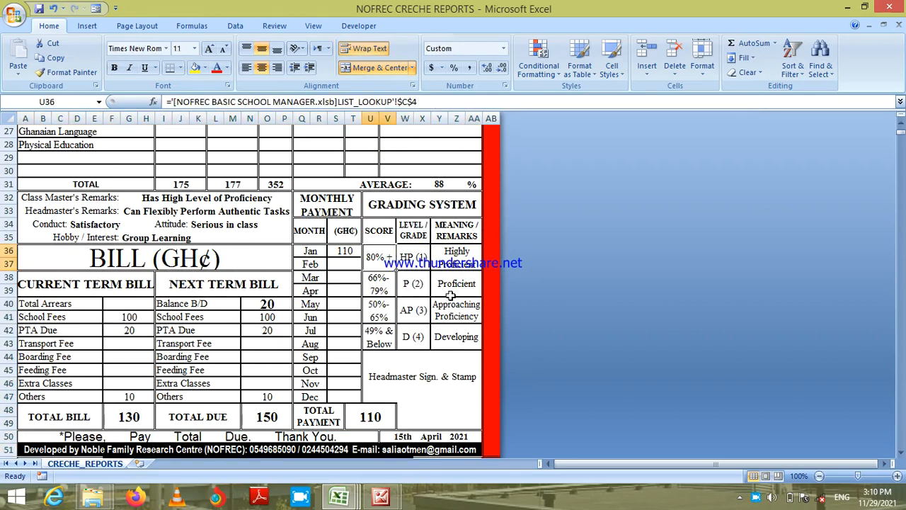
click(452, 337)
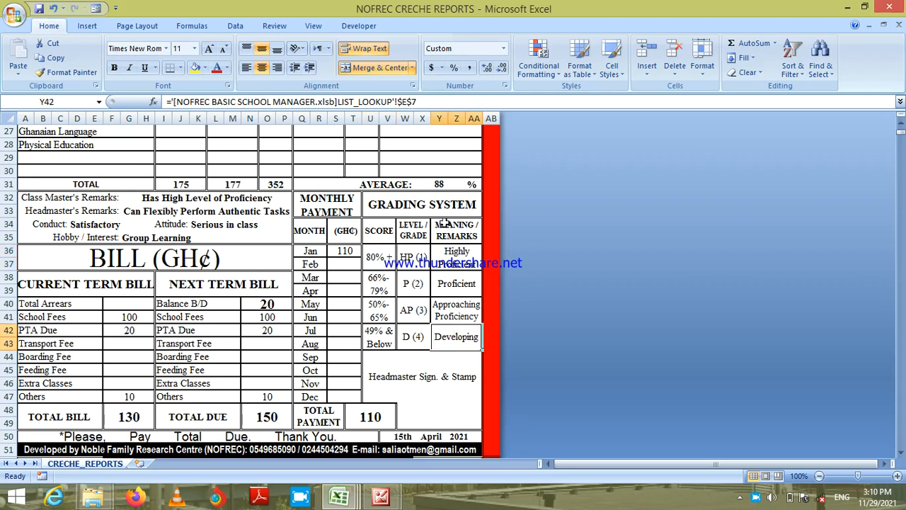
click(453, 256)
click(449, 286)
click(448, 303)
click(451, 333)
Step: Try to overwrite the Mar label in the page 1 monthly payment table with 23
click(312, 330)
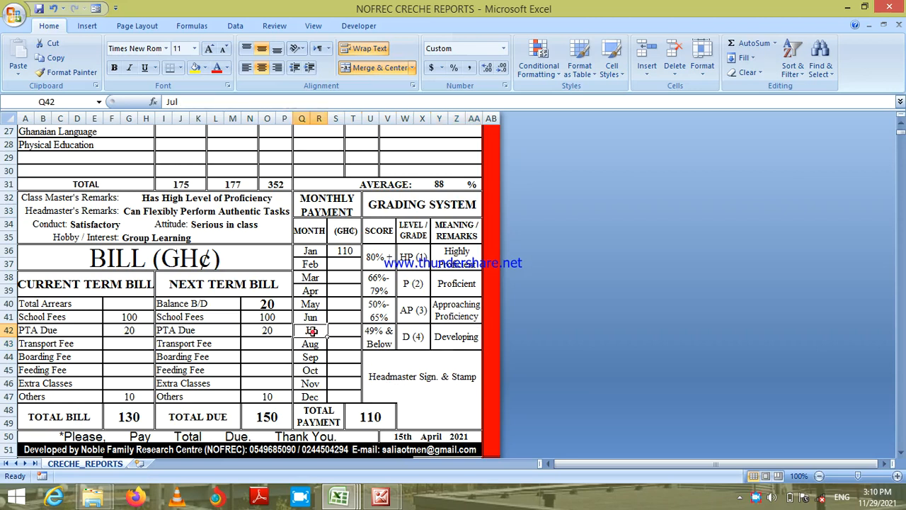
click(312, 278)
text(23)
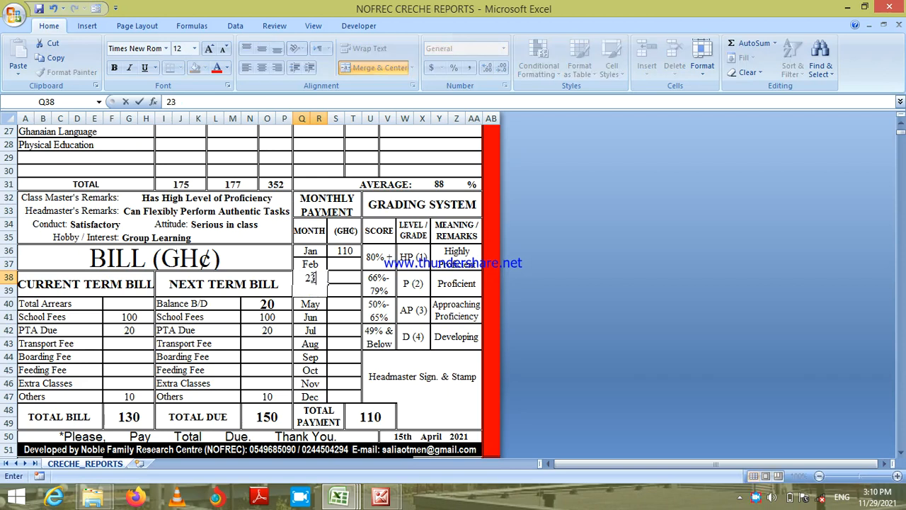
key(Return)
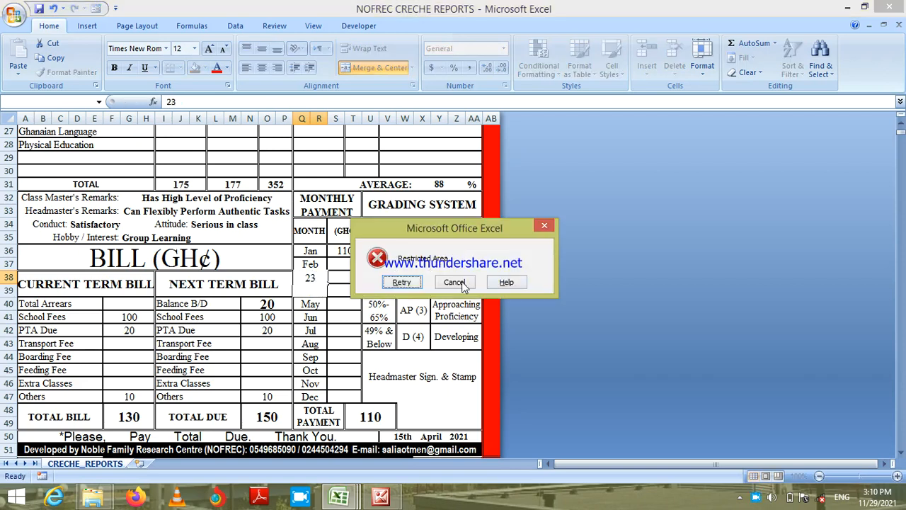
click(457, 282)
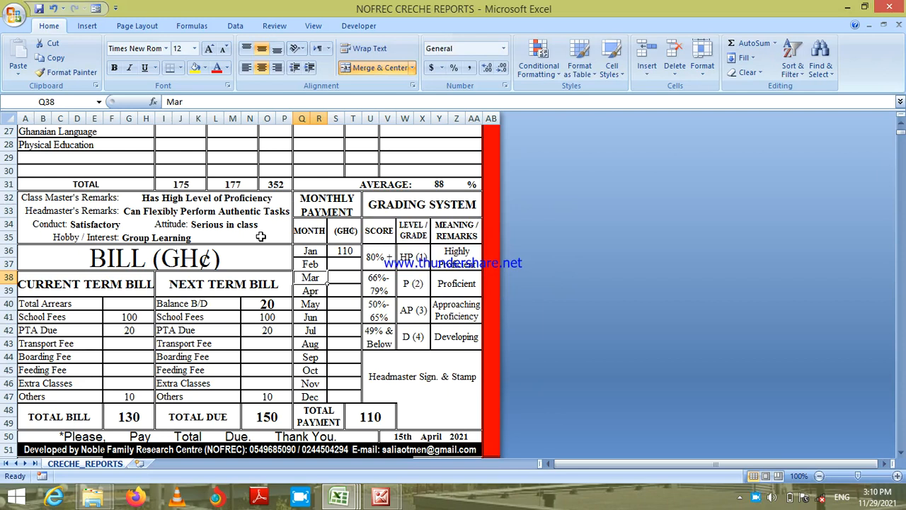
Step: Return to the start of the Creche reports, and save and close the reports and student behaviour workbooks
click(490, 386)
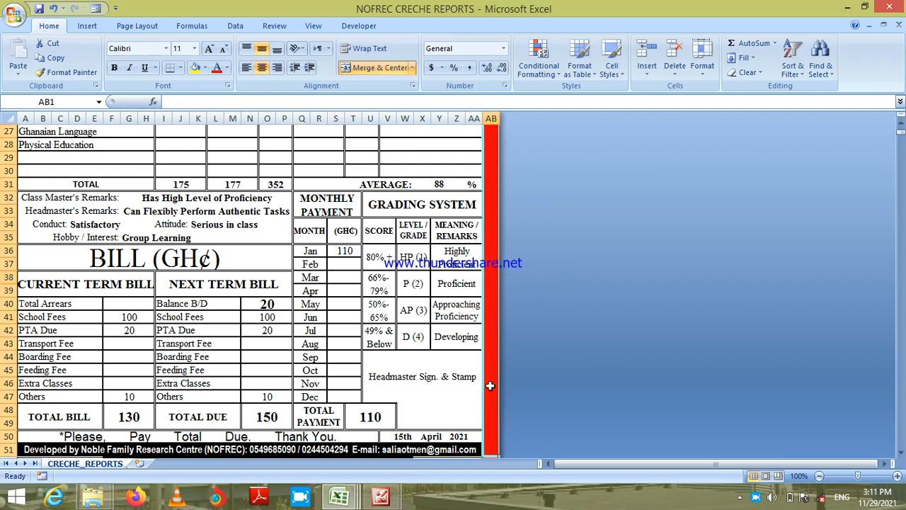
key(Up)
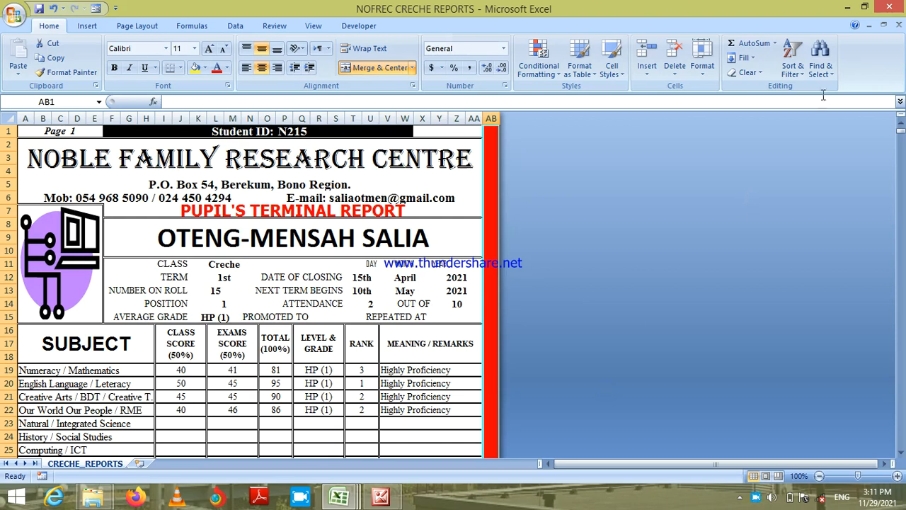
click(889, 8)
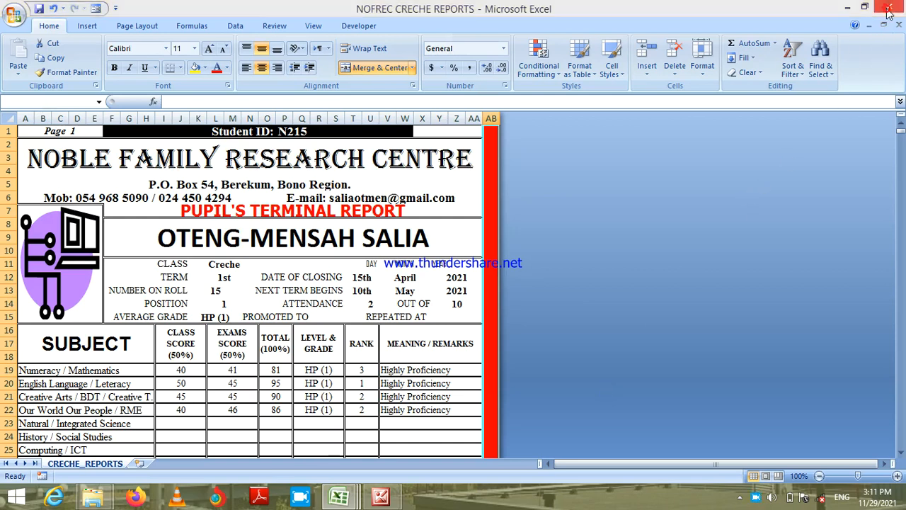
click(402, 282)
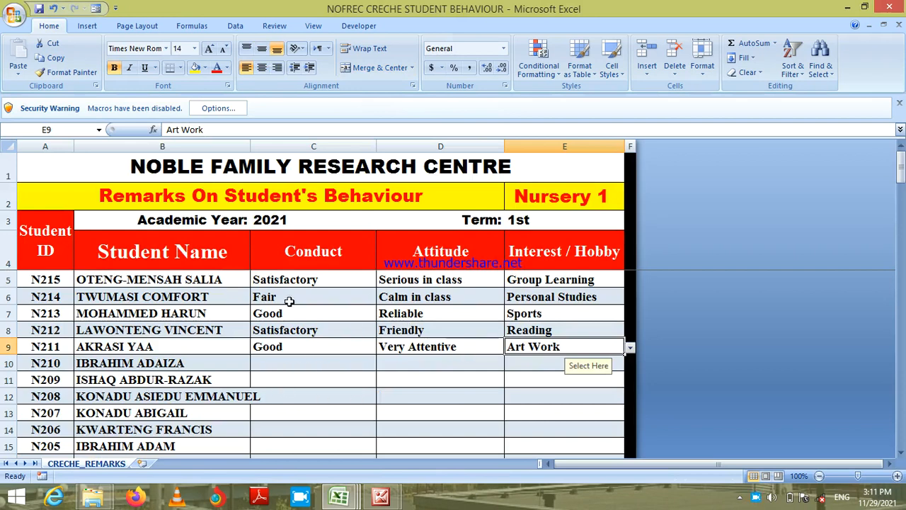
click(885, 8)
click(406, 283)
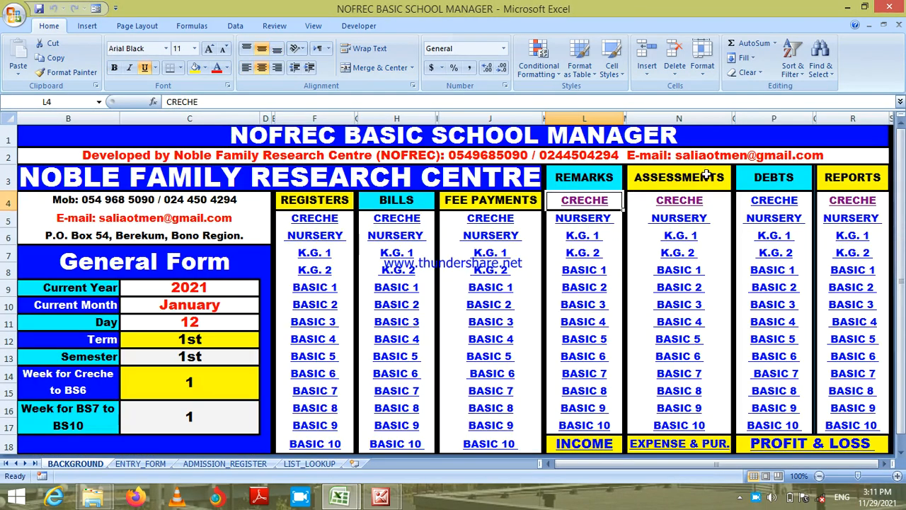
Step: Switch to the NOFREC CRECHE ASSESSMENTS workbook and close it with its changes saved
mouse_move(348, 503)
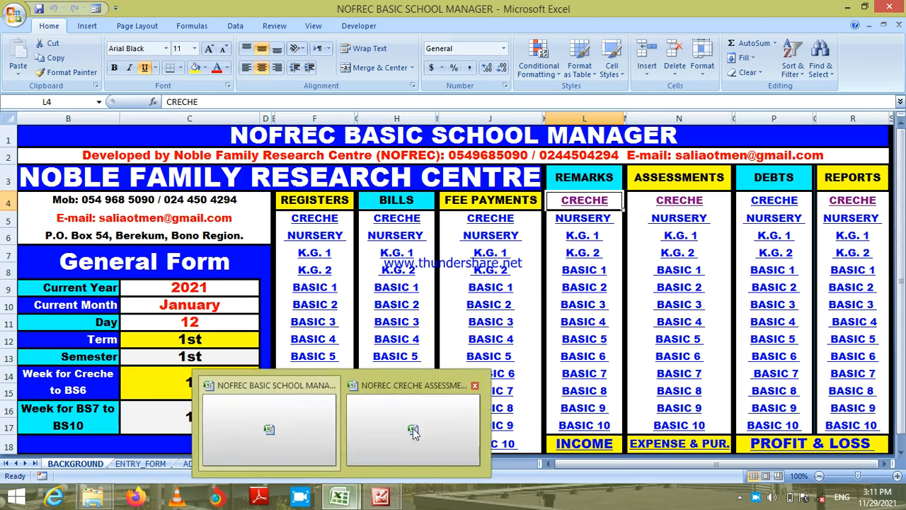
click(416, 428)
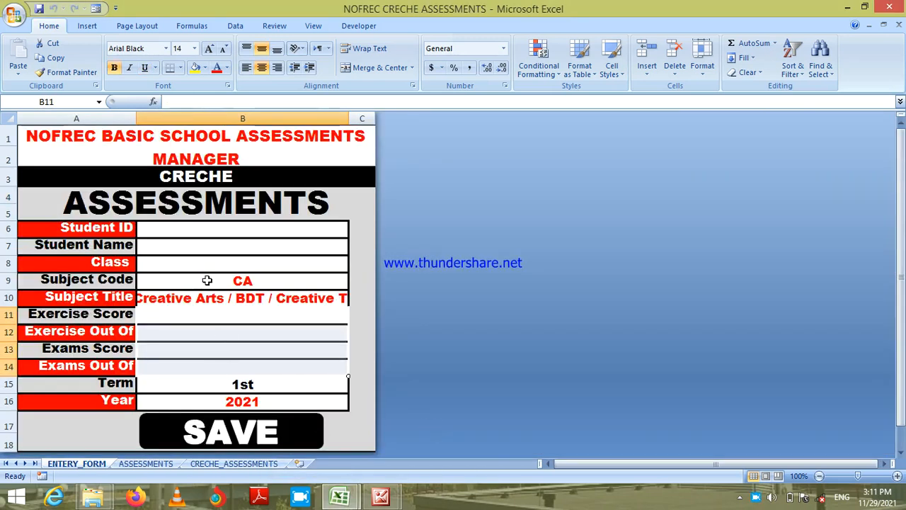
click(202, 233)
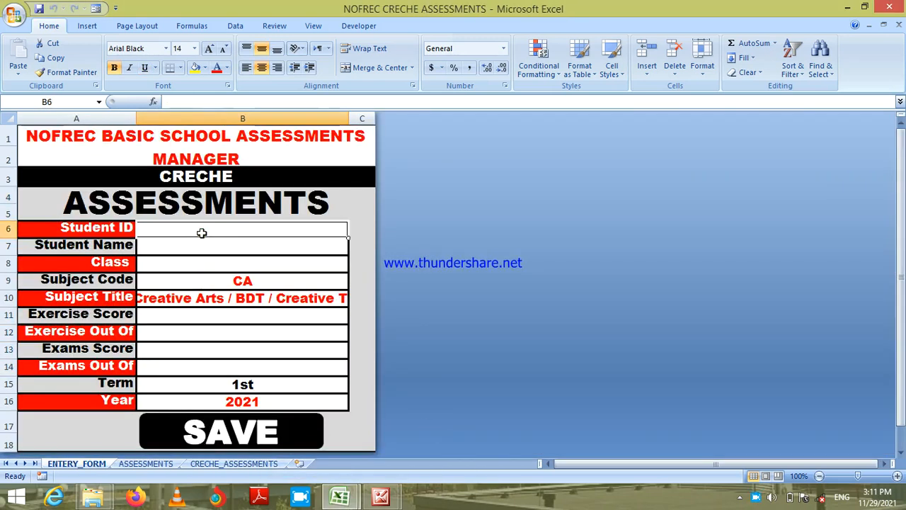
click(890, 8)
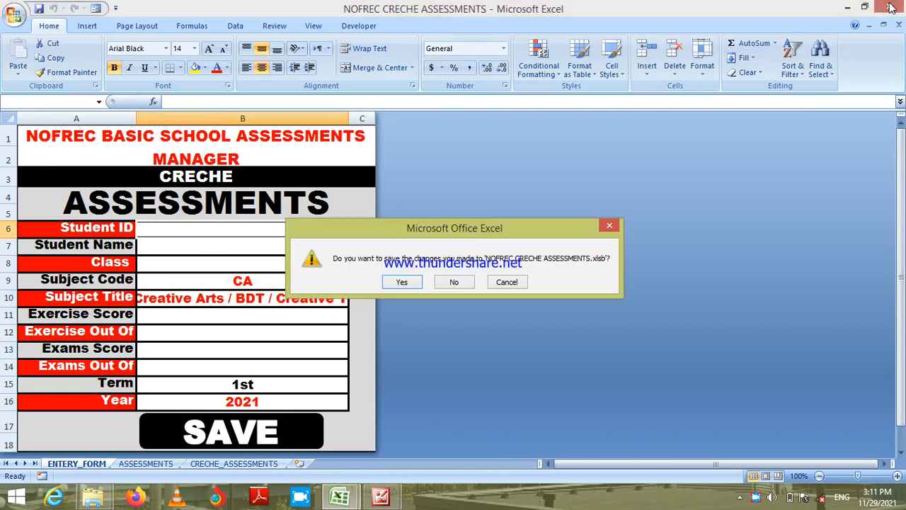
click(410, 284)
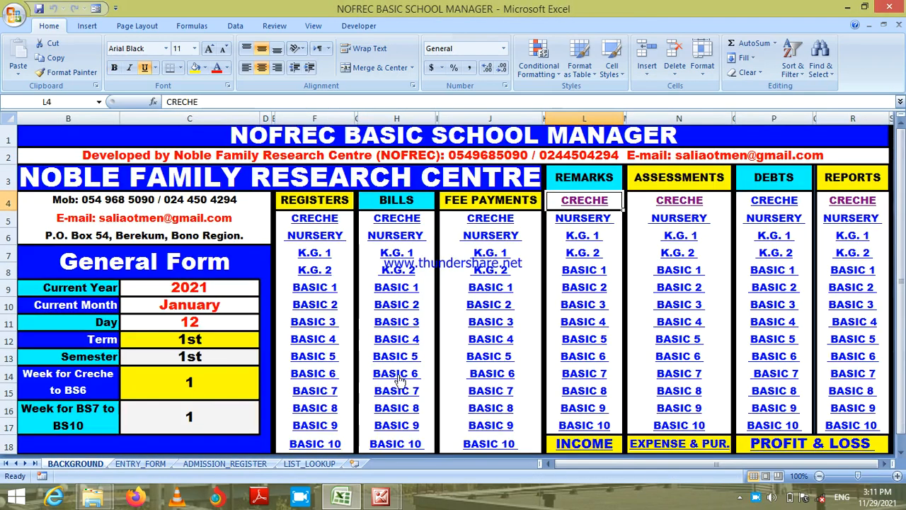
Step: Switch to Picture Manager and view the Tutorial 5 cover page and the NOFREC BASIC SCHOOL MANAGER copyright picture
mouse_move(380, 496)
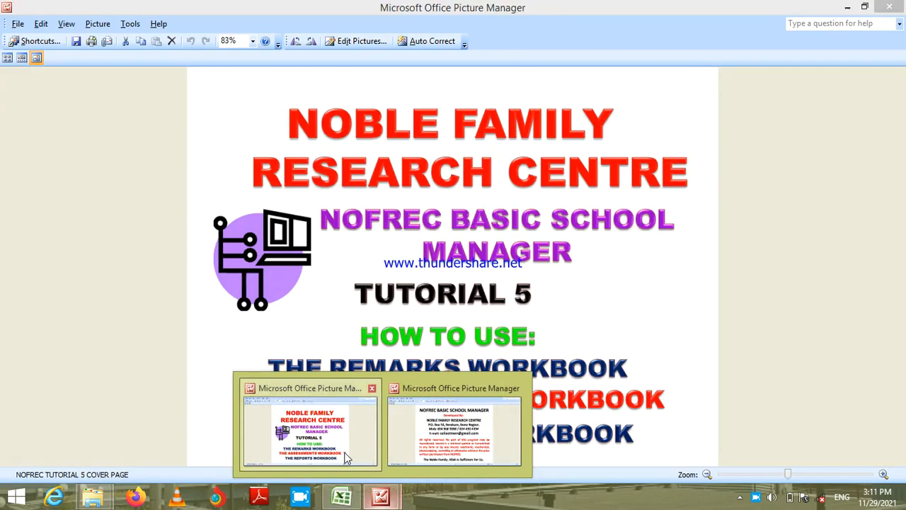
click(346, 456)
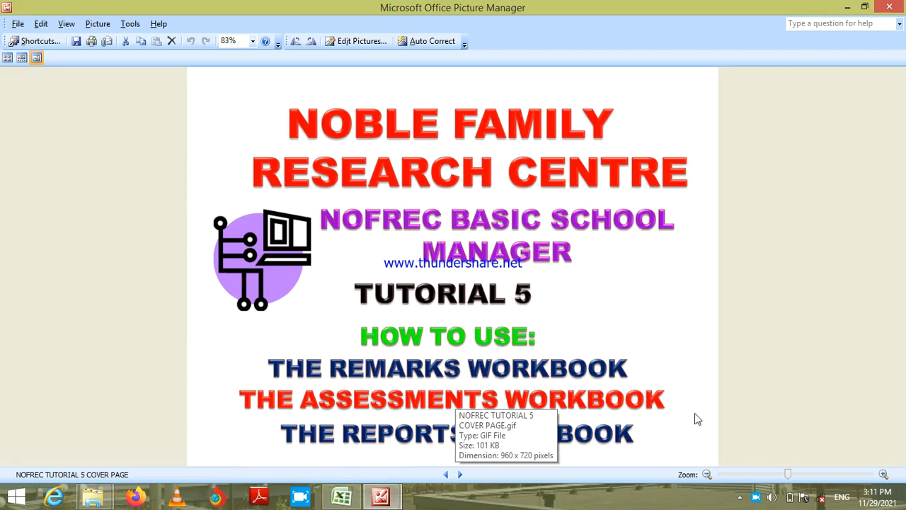
click(785, 381)
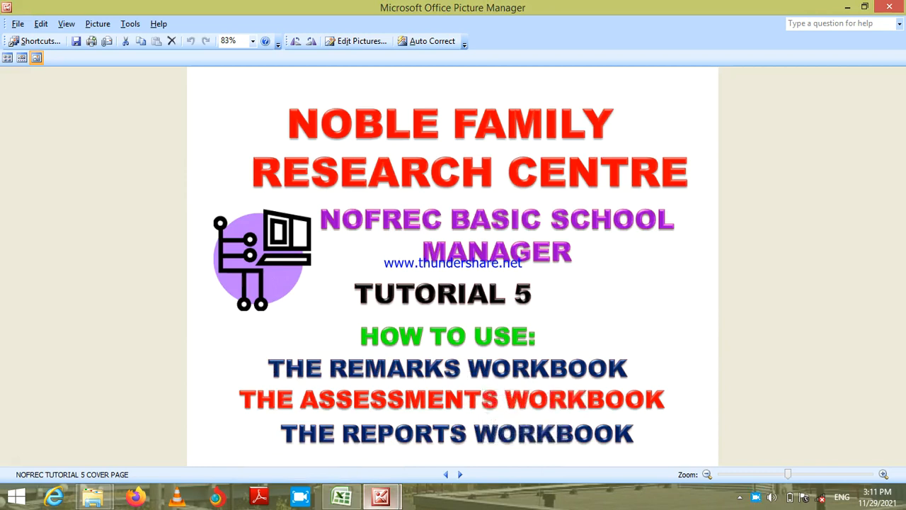
mouse_move(380, 496)
click(447, 427)
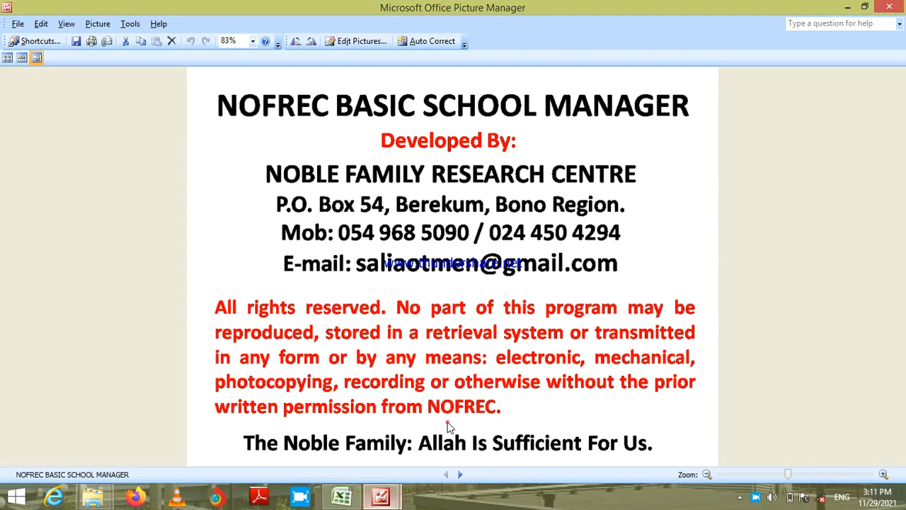